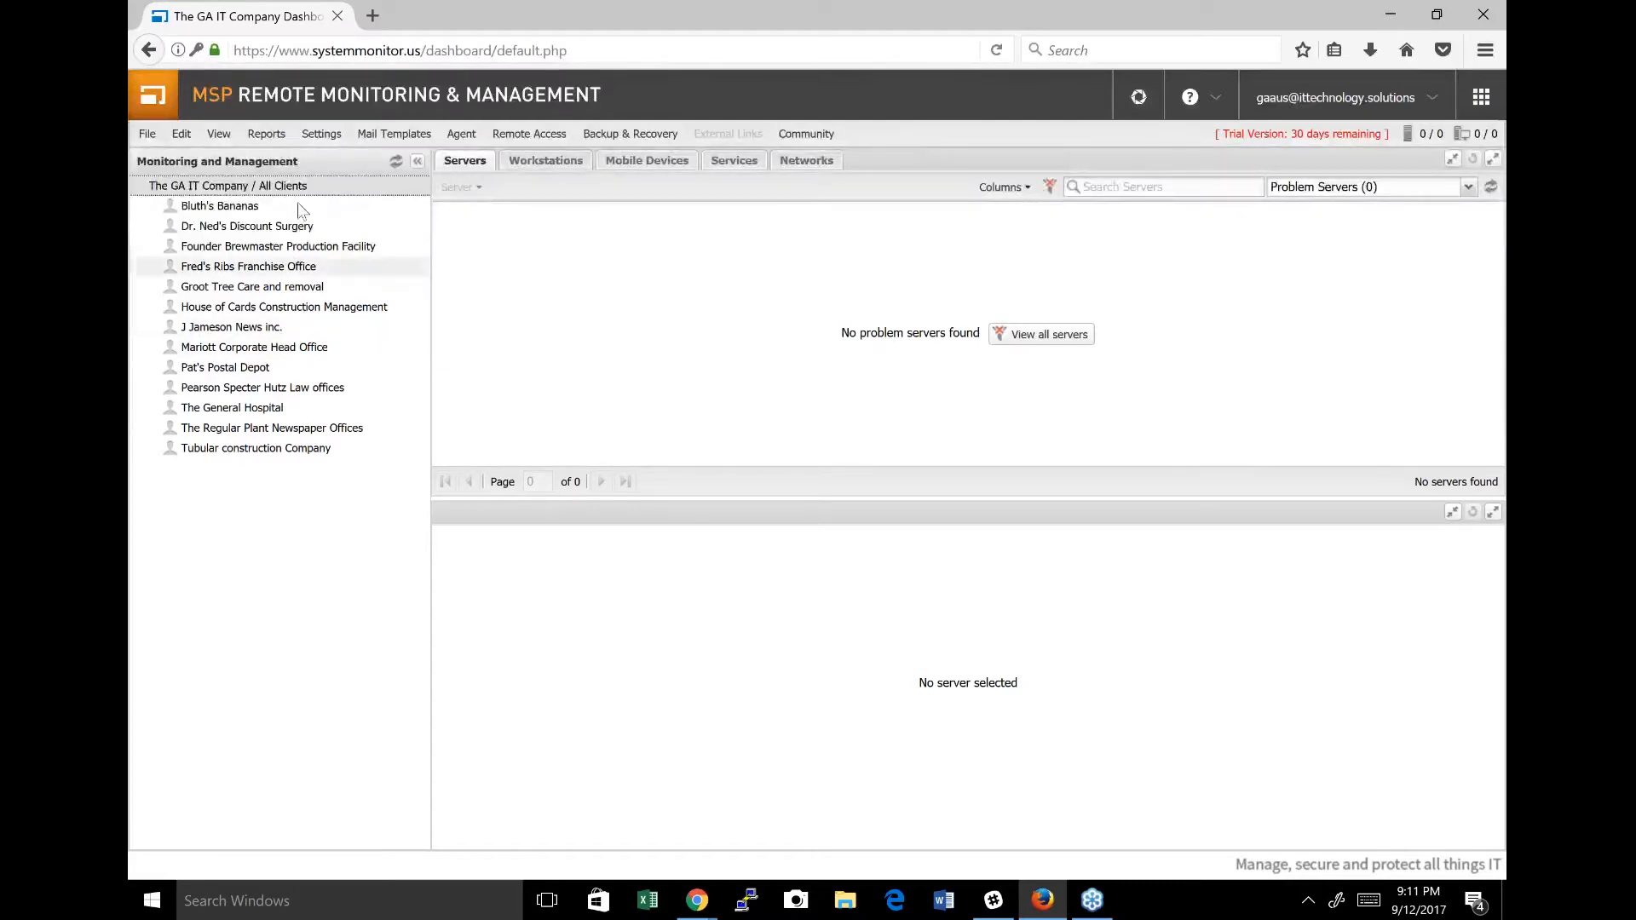
Set up a PSA integration with MSP Manager as the product, leaving the existing-account e-mail blank, and finish the setup.
{"action": "left_click", "coordinate": [322, 135]}
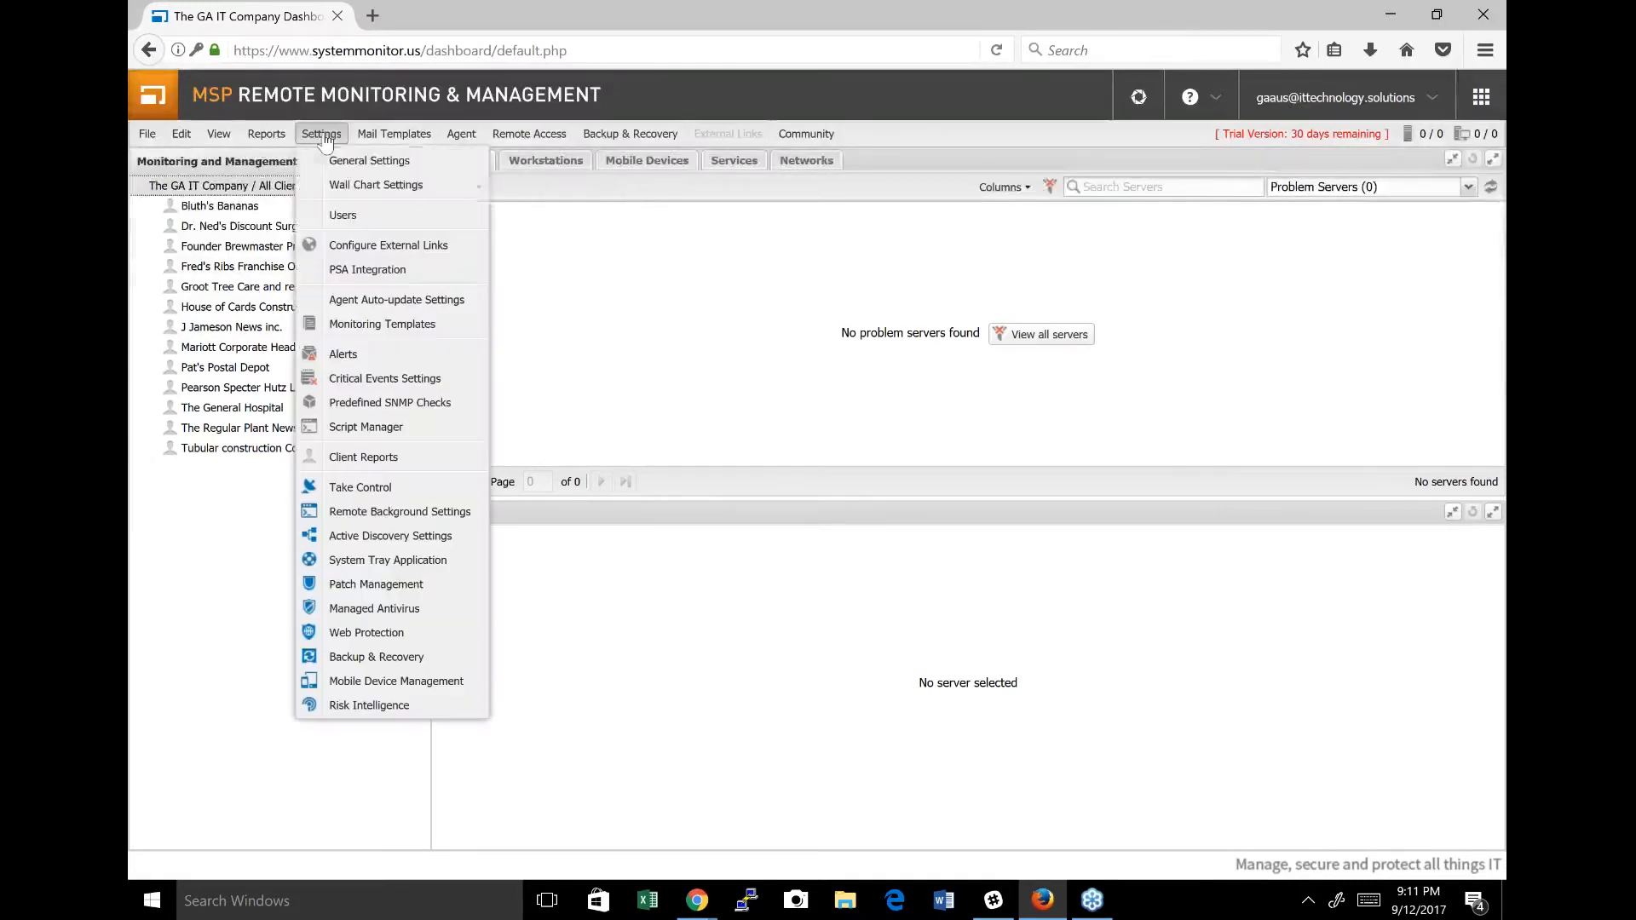
{"action": "mouse_move", "coordinate": [377, 220]}
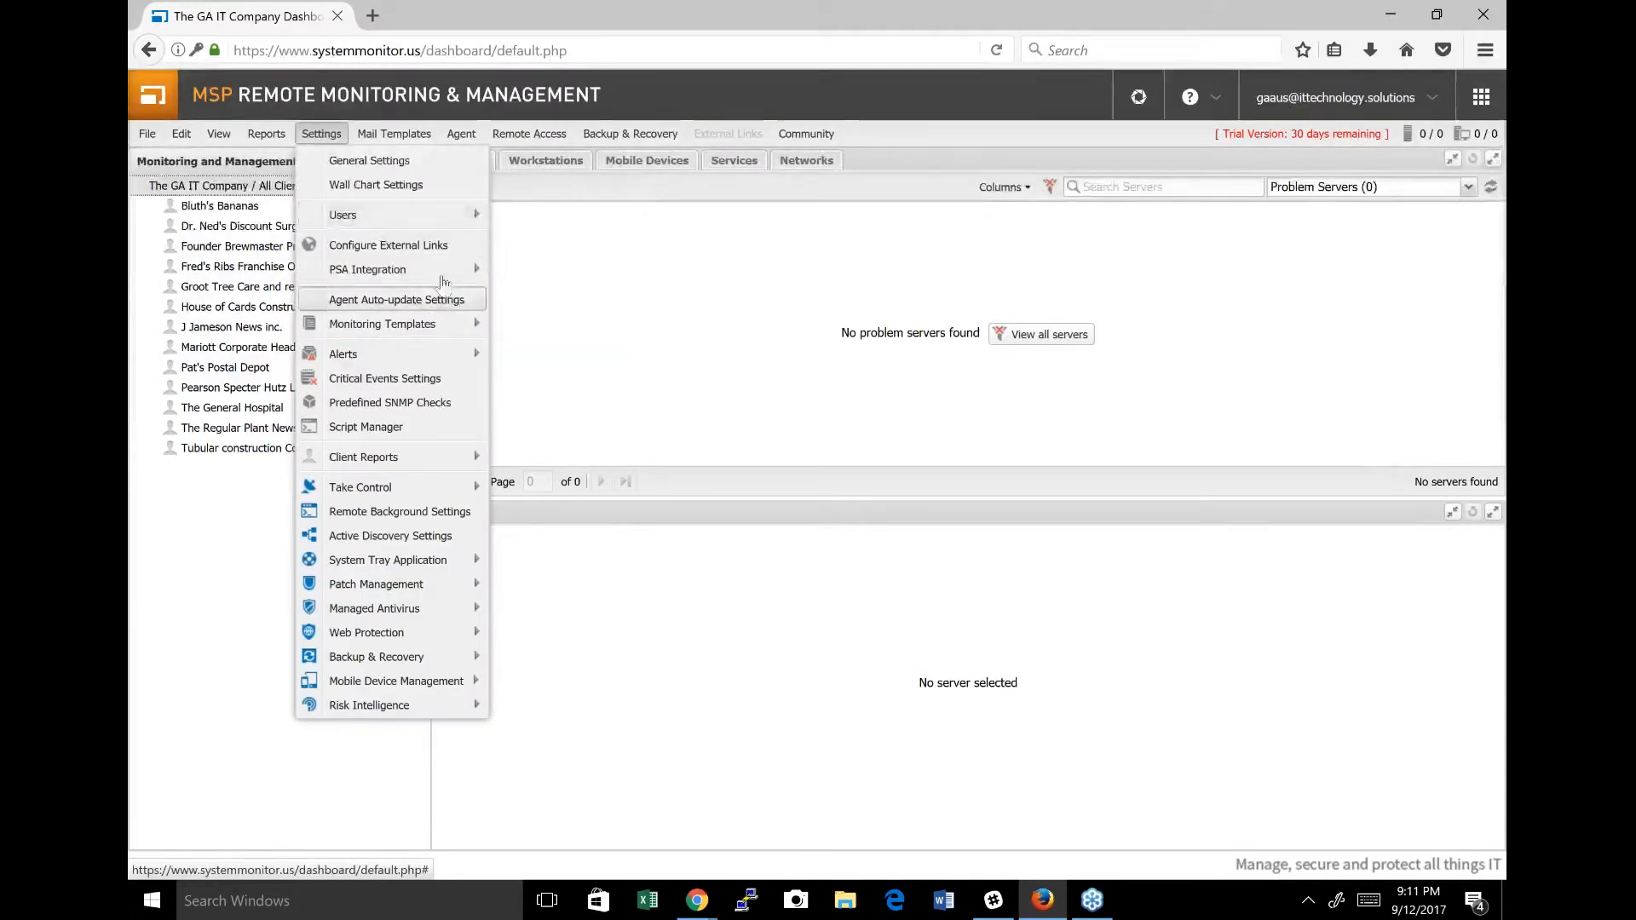
{"action": "mouse_move", "coordinate": [430, 270]}
{"action": "left_click", "coordinate": [515, 272]}
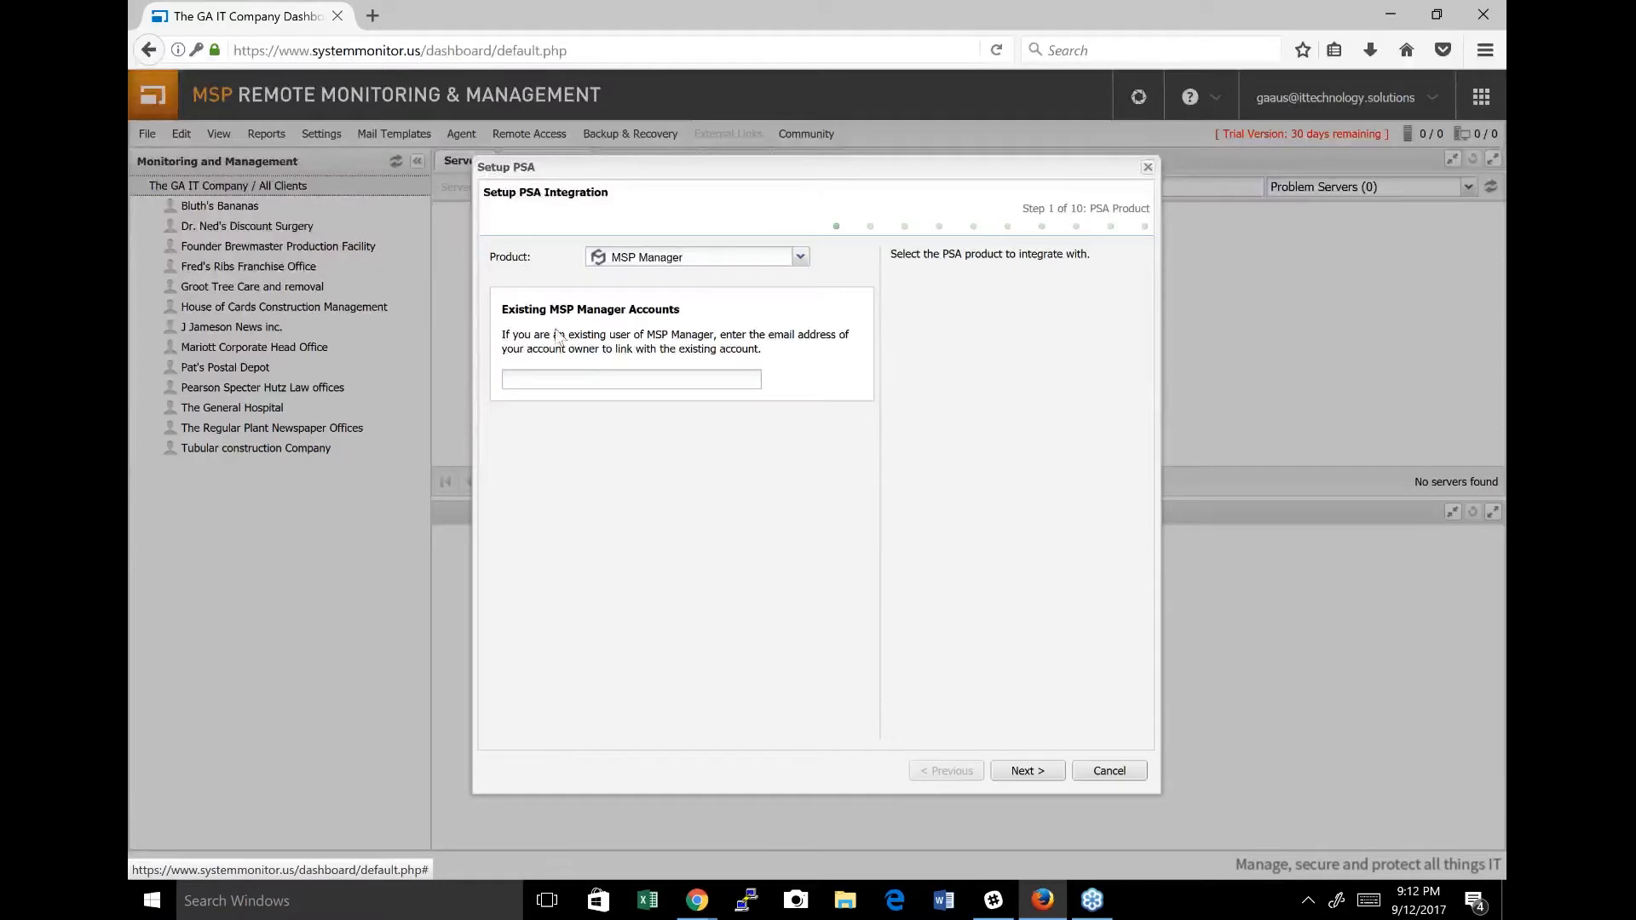
{"action": "left_click", "coordinate": [578, 377]}
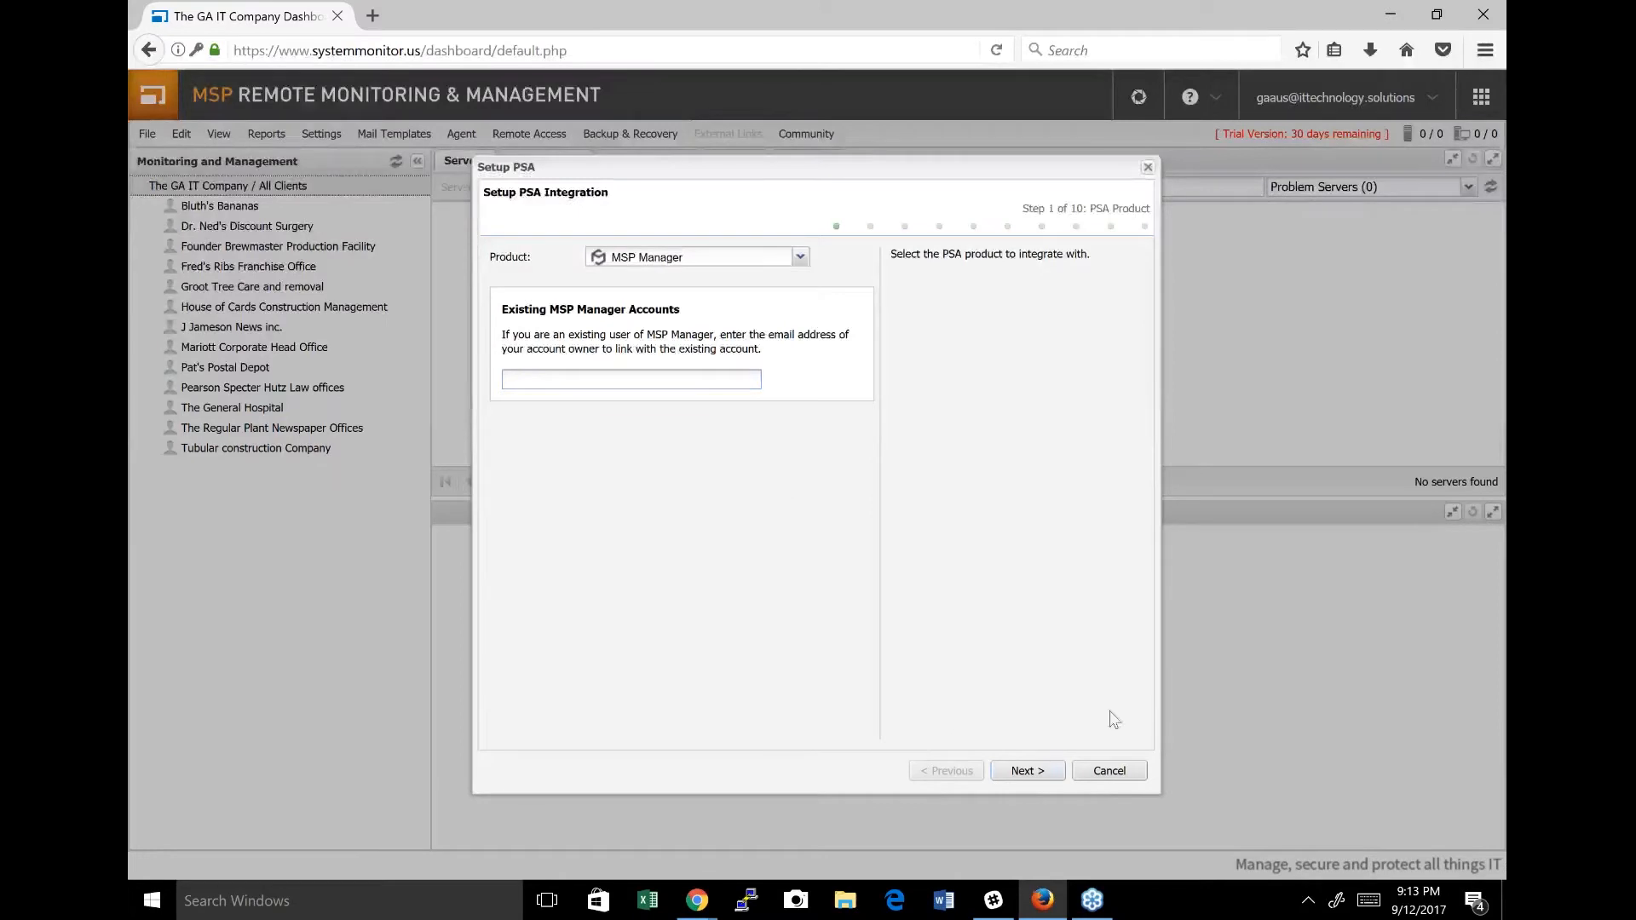
{"action": "left_click", "coordinate": [1038, 774]}
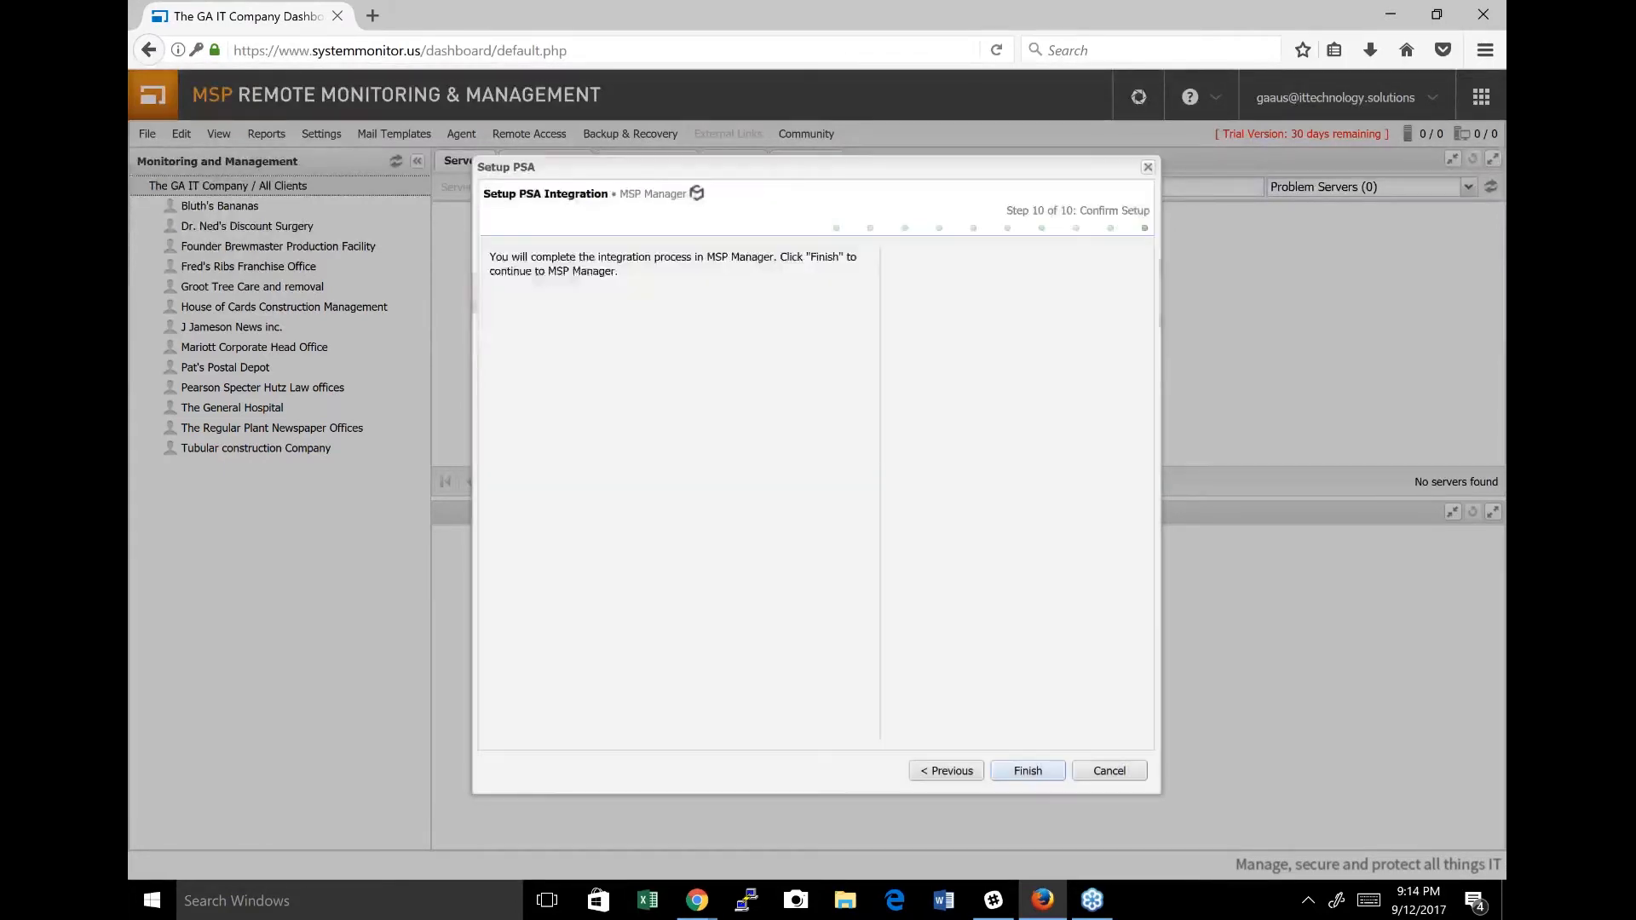
{"action": "left_click", "coordinate": [1039, 779]}
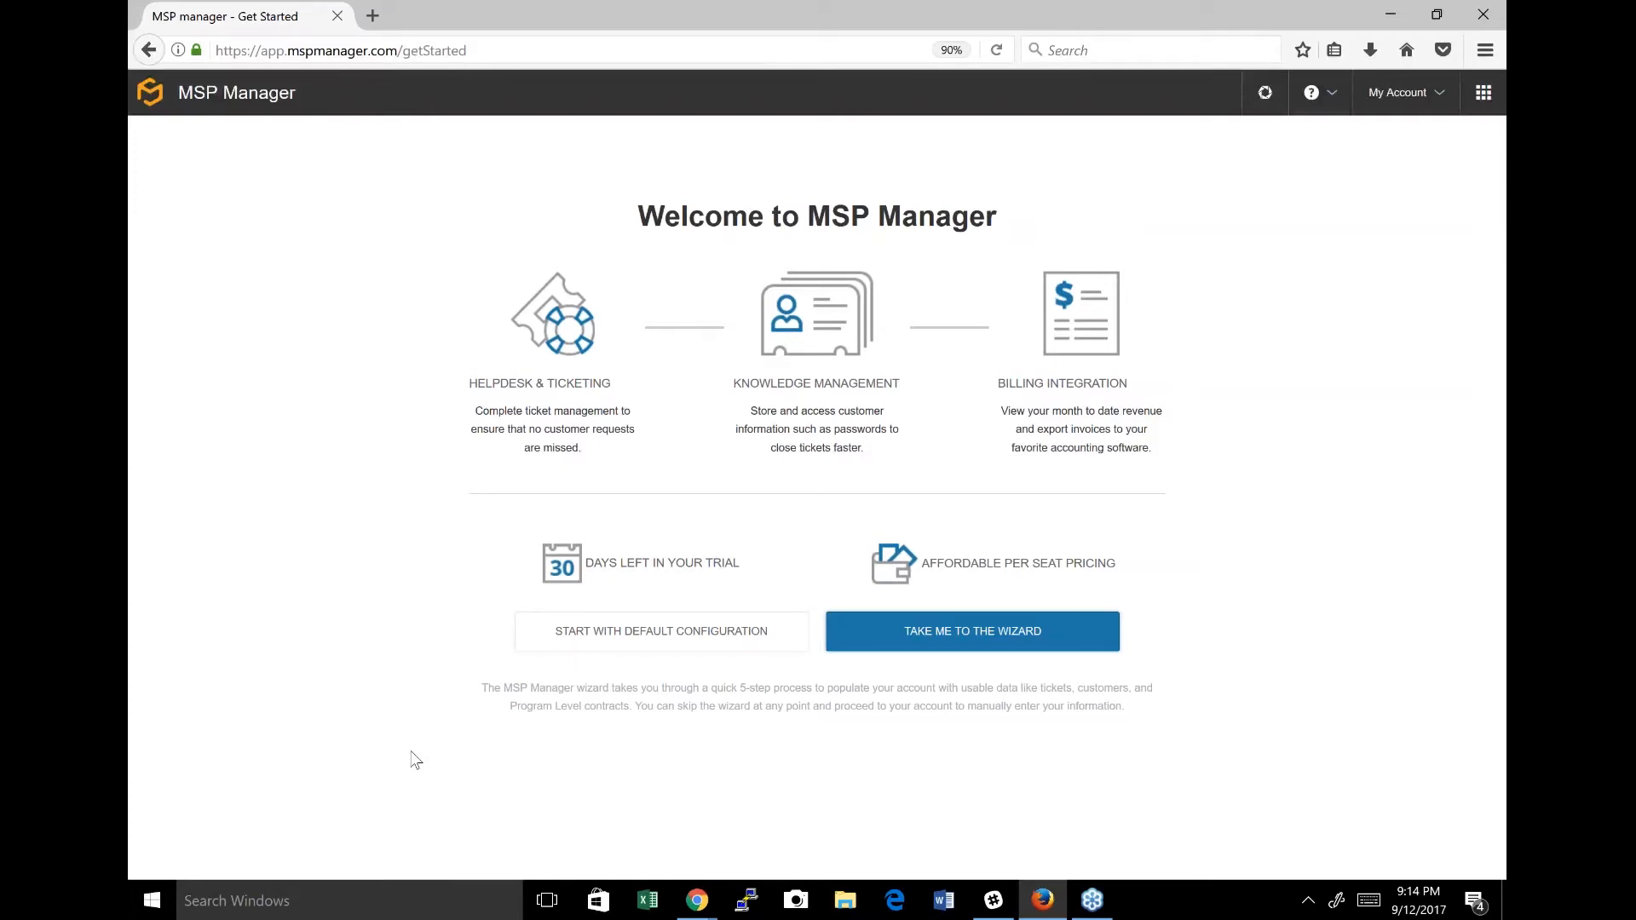
Start the MSP Manager setup wizard, turn on automatic ticket creation for workstations, and continue to the program levels.
{"action": "left_click", "coordinate": [678, 636]}
{"action": "left_click", "coordinate": [988, 632]}
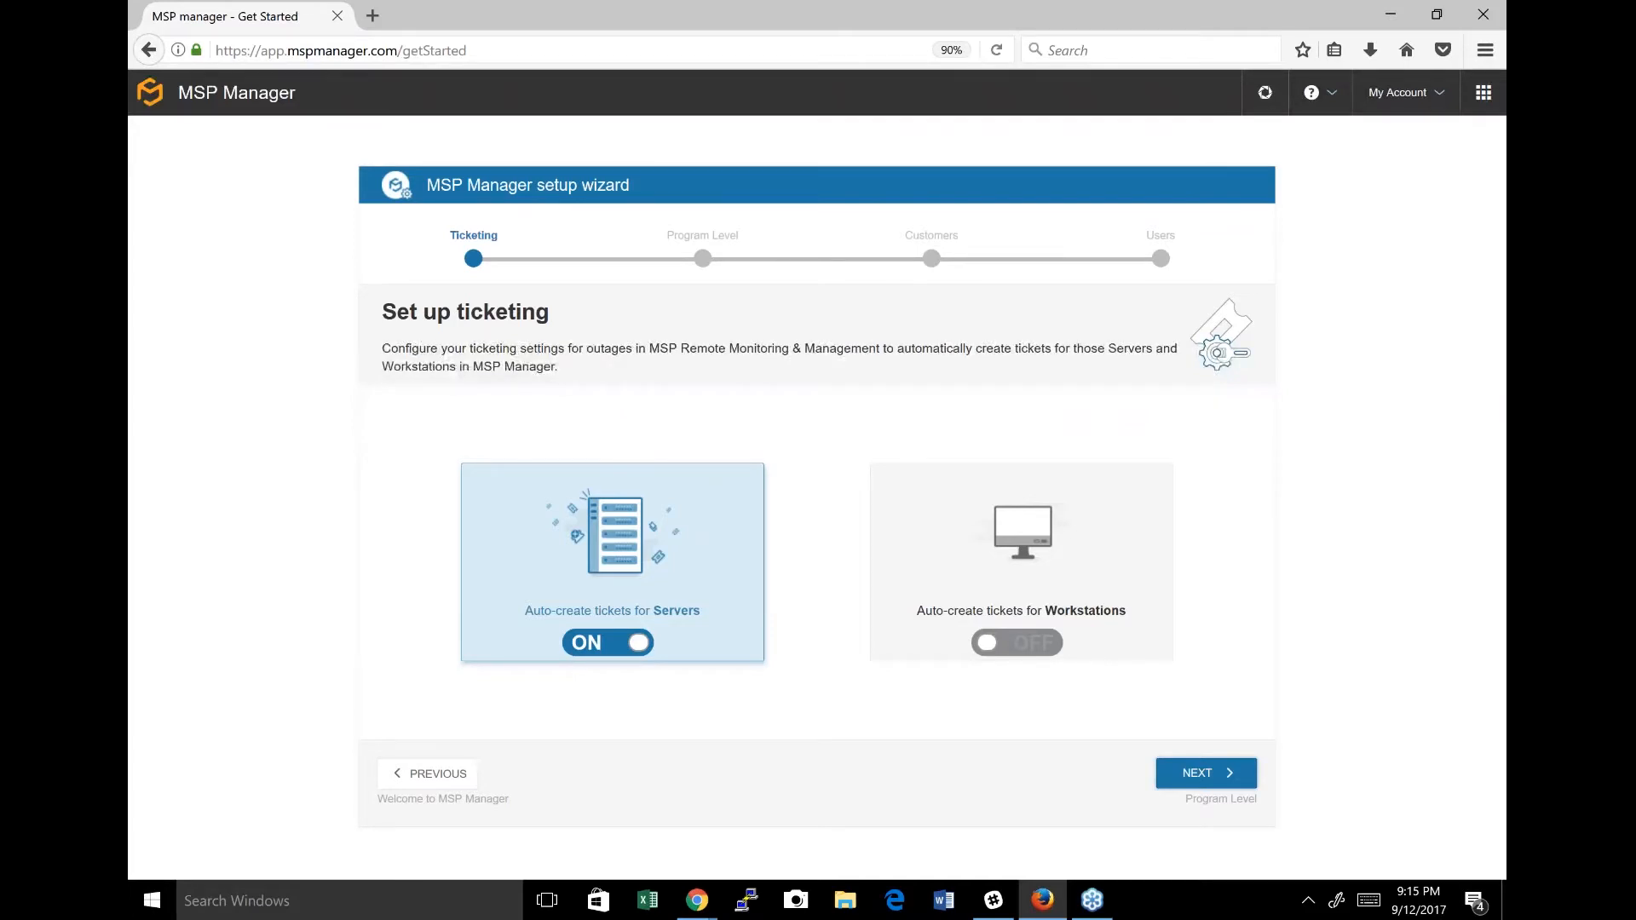
{"action": "left_click", "coordinate": [1040, 653]}
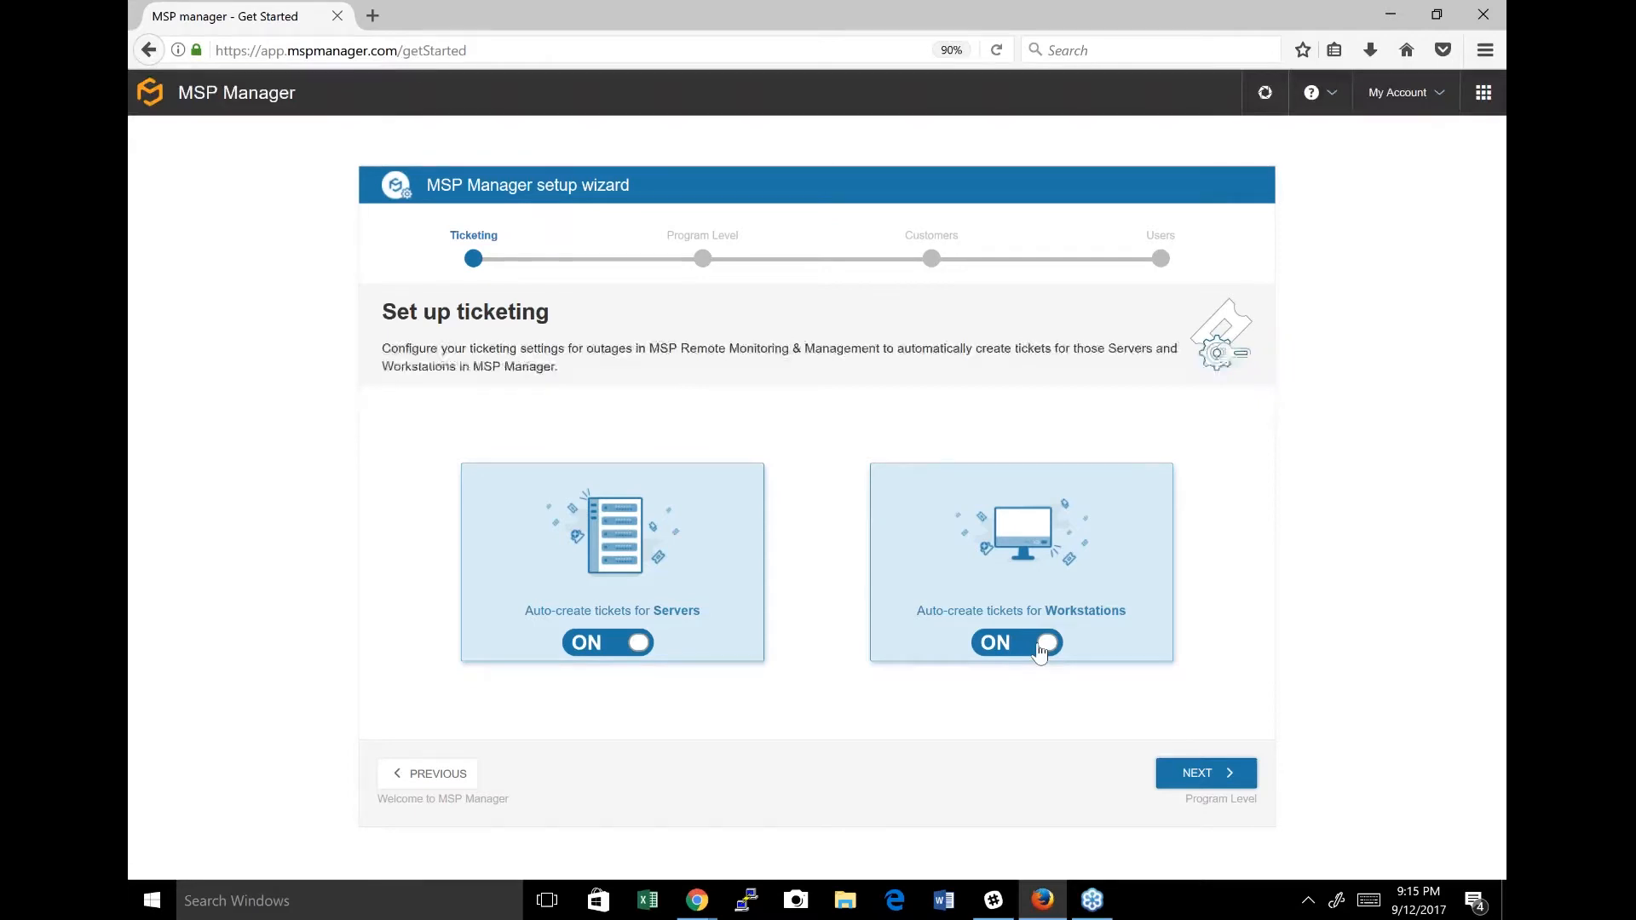
{"action": "left_click", "coordinate": [1040, 649]}
{"action": "left_click", "coordinate": [1039, 650]}
{"action": "left_click", "coordinate": [1205, 775]}
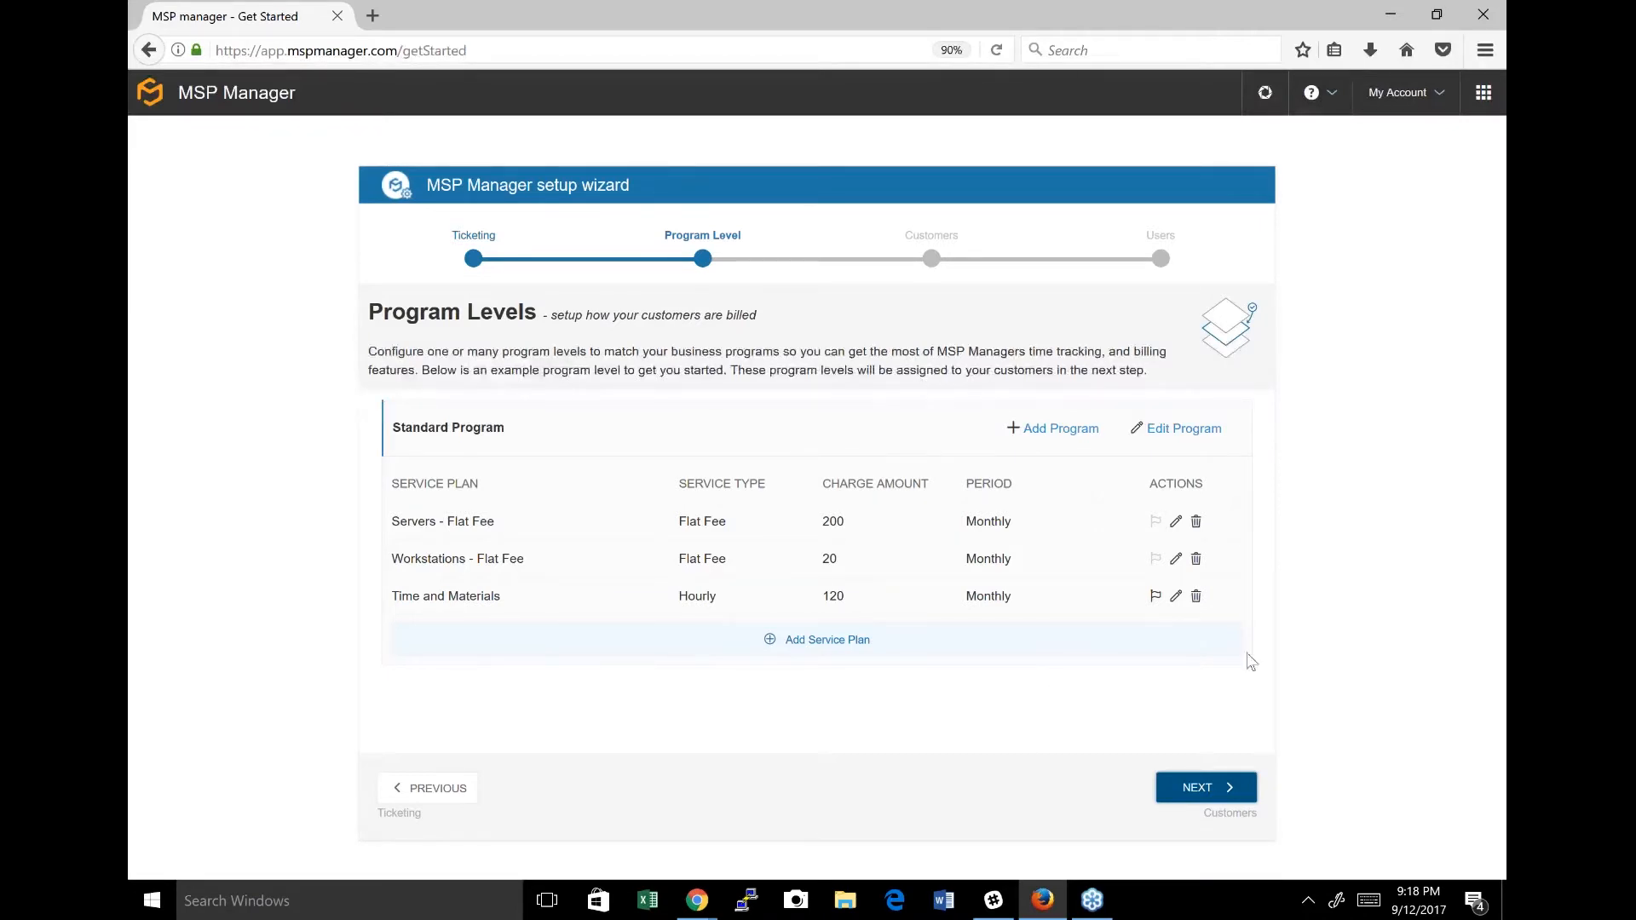
Add and save a program level titled "Premium".
{"action": "left_click", "coordinate": [1061, 430]}
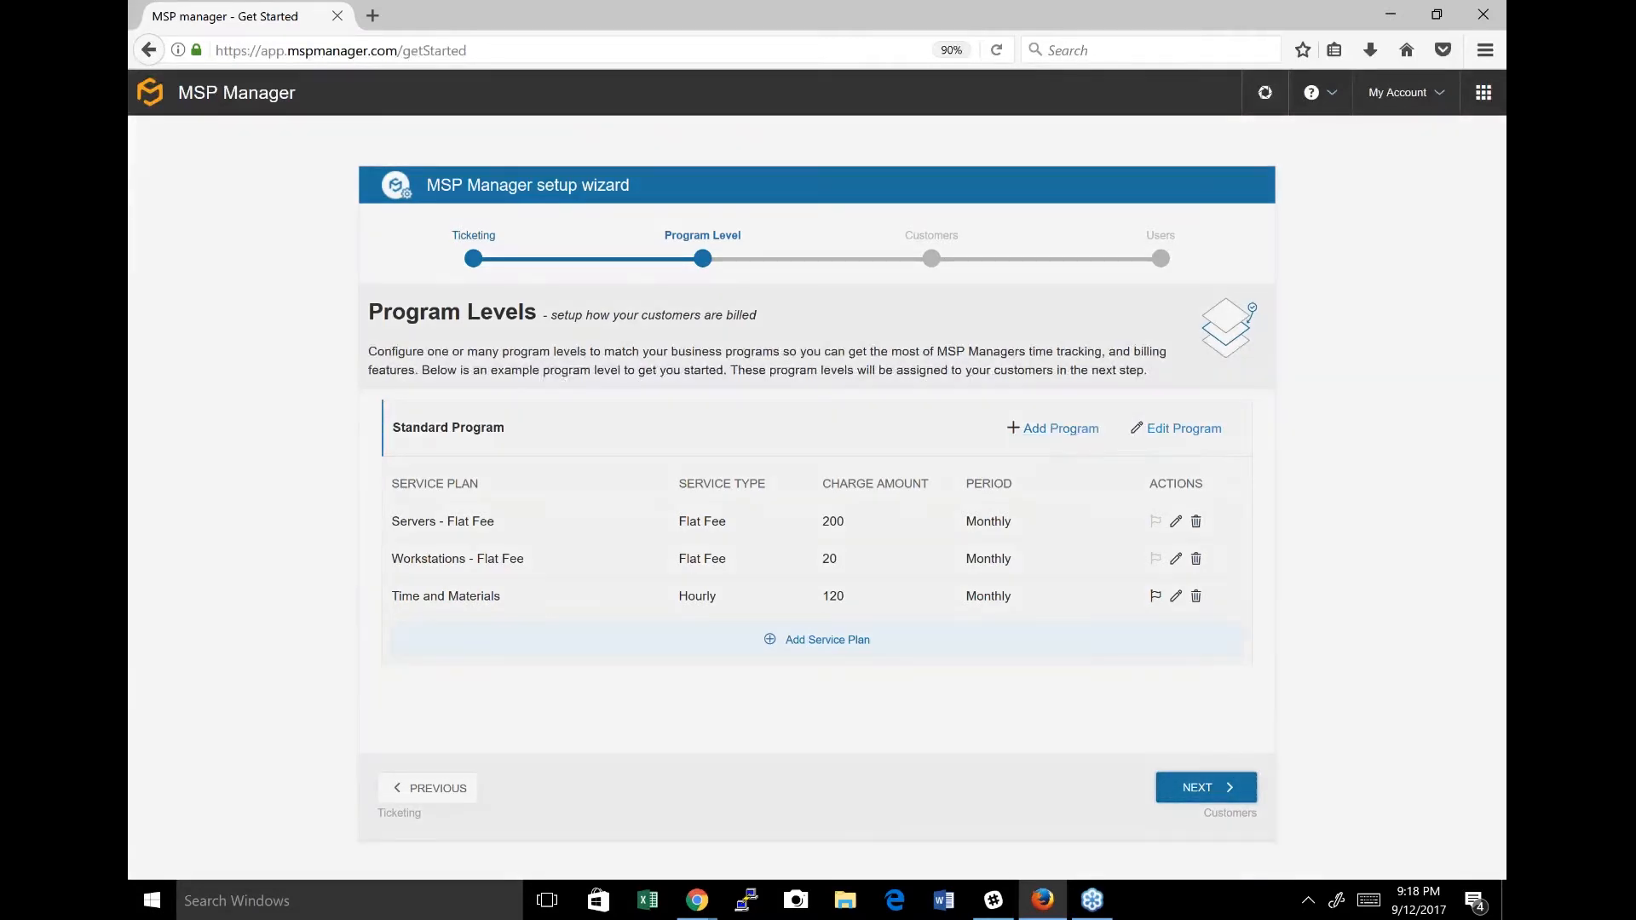
{"action": "type", "text": "Premium"}
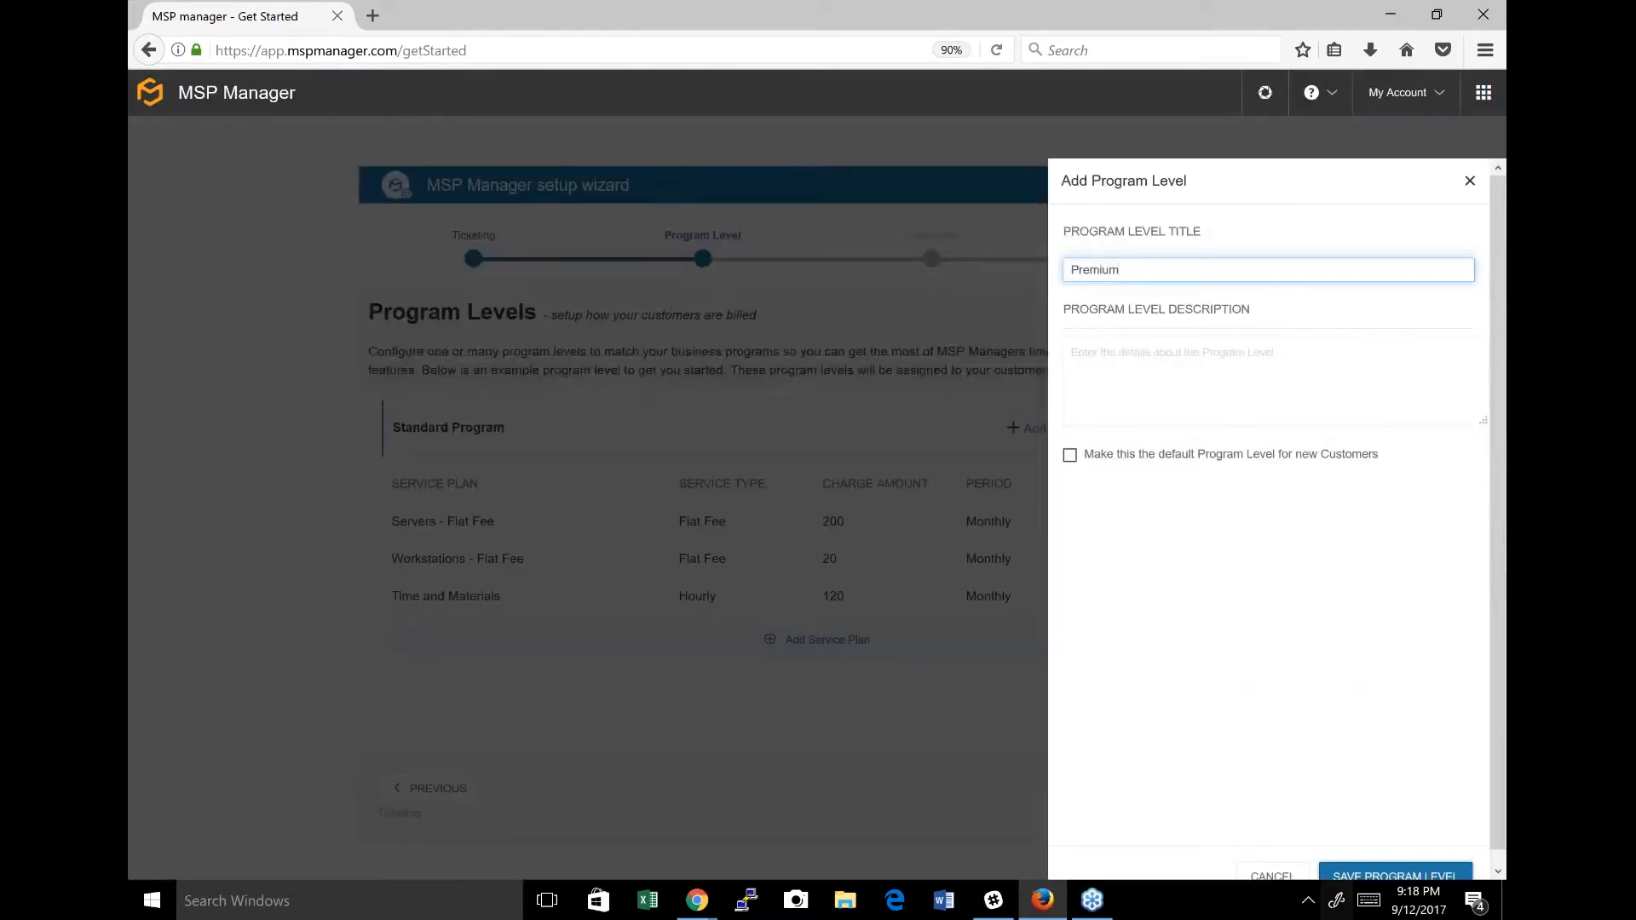
{"action": "left_click", "coordinate": [1385, 878]}
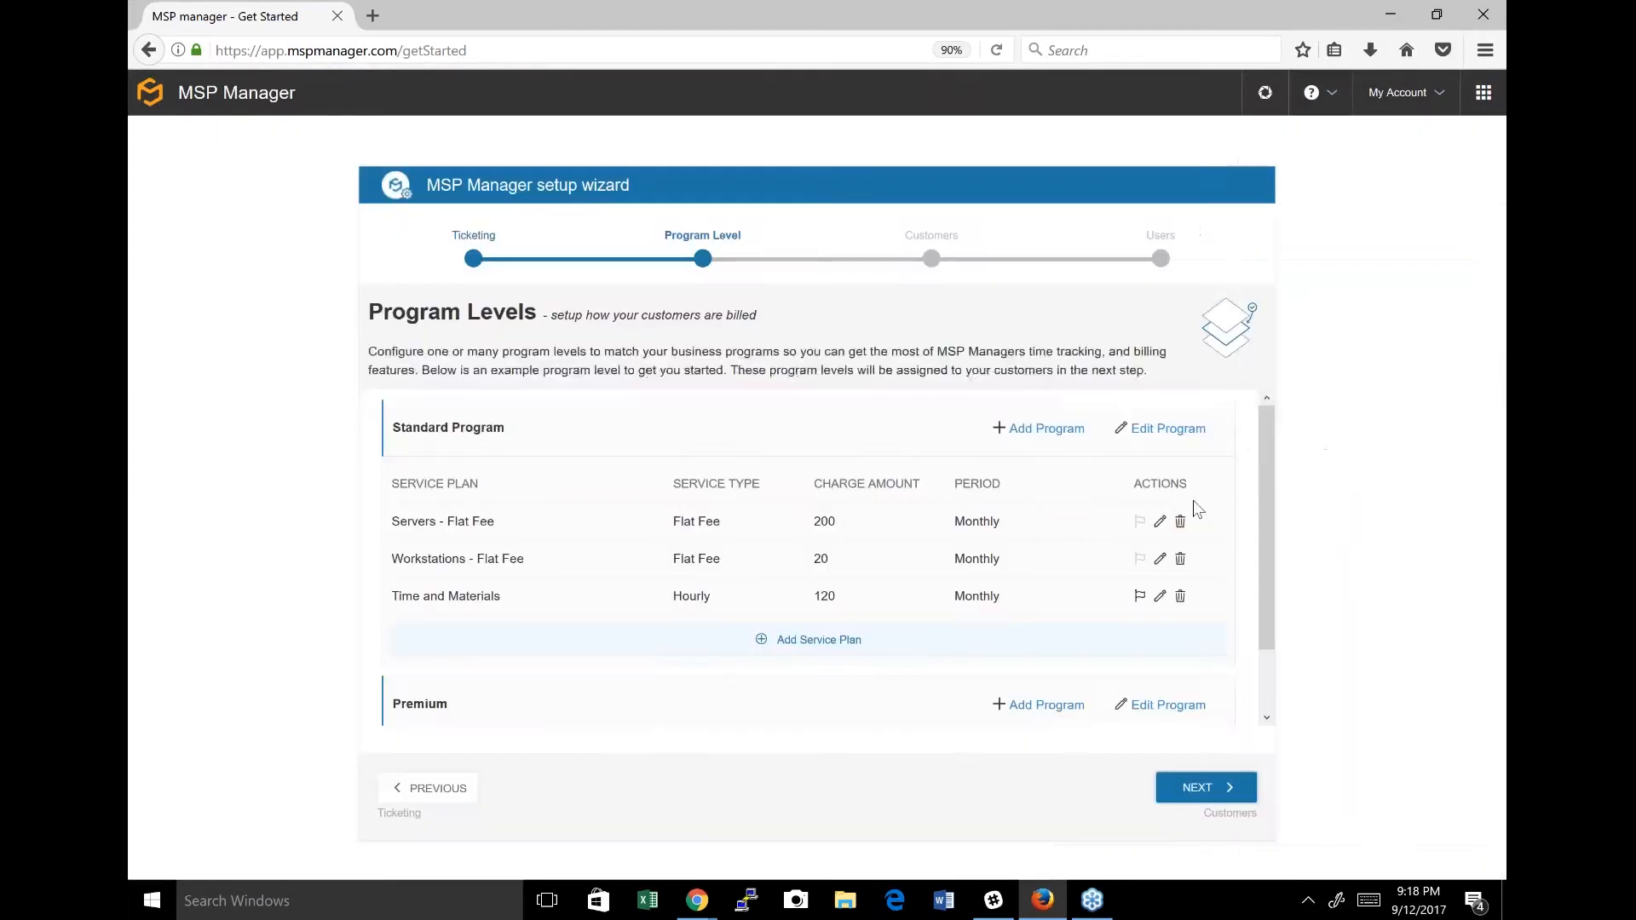
Add and save a program level titled "Basic".
{"action": "left_click", "coordinate": [1038, 428]}
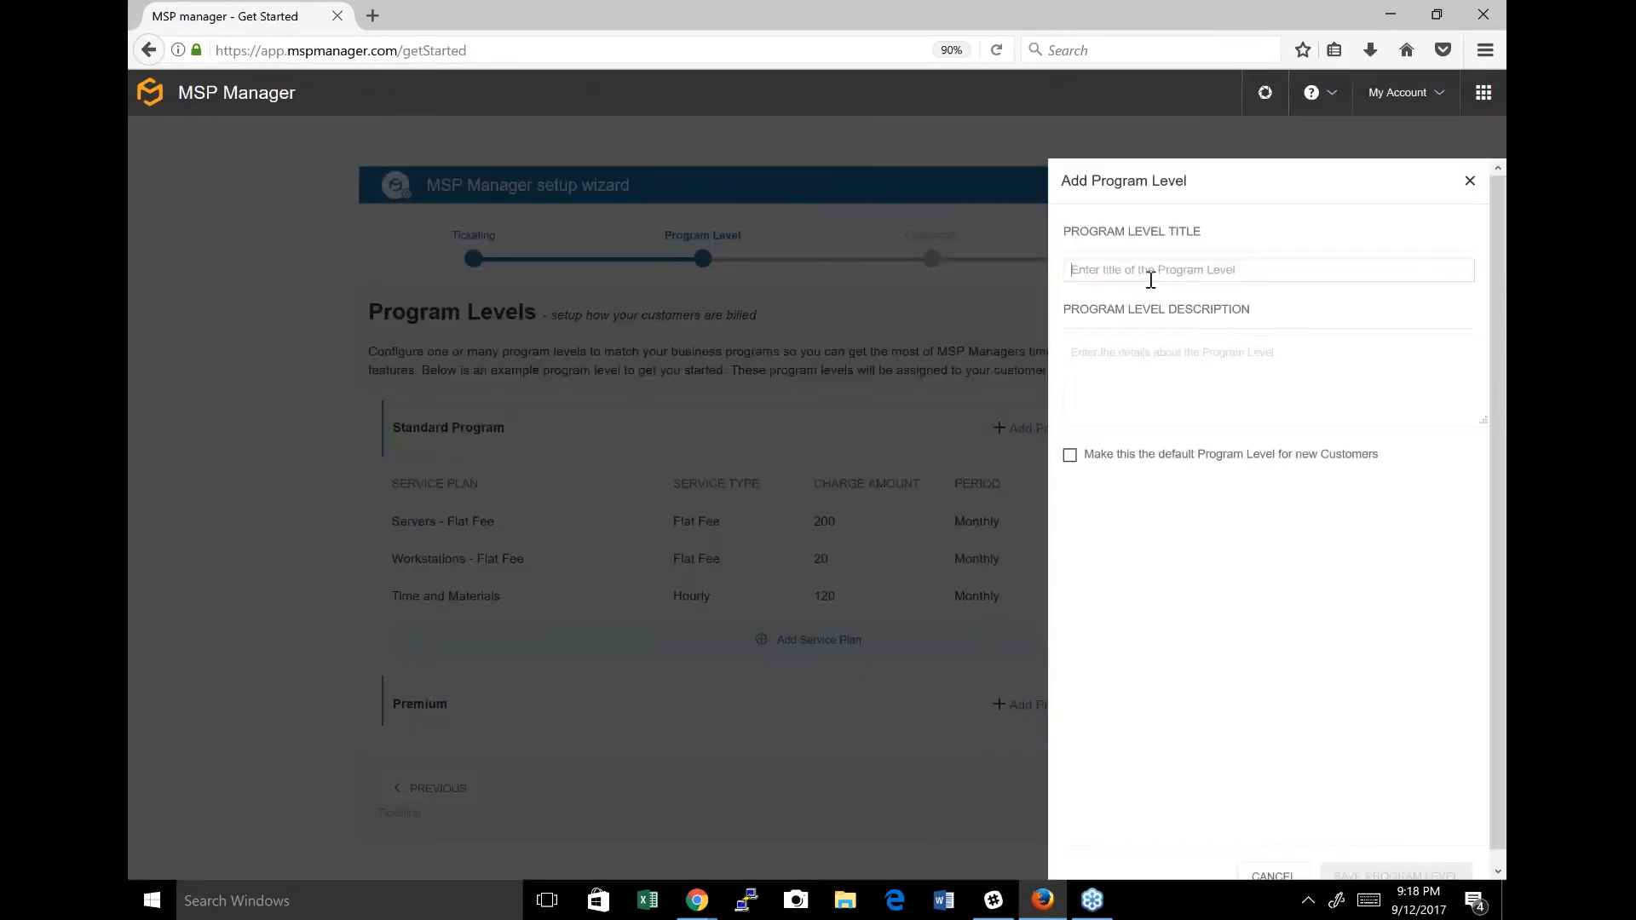
{"action": "left_click", "coordinate": [1151, 274]}
{"action": "type", "text": "Basic"}
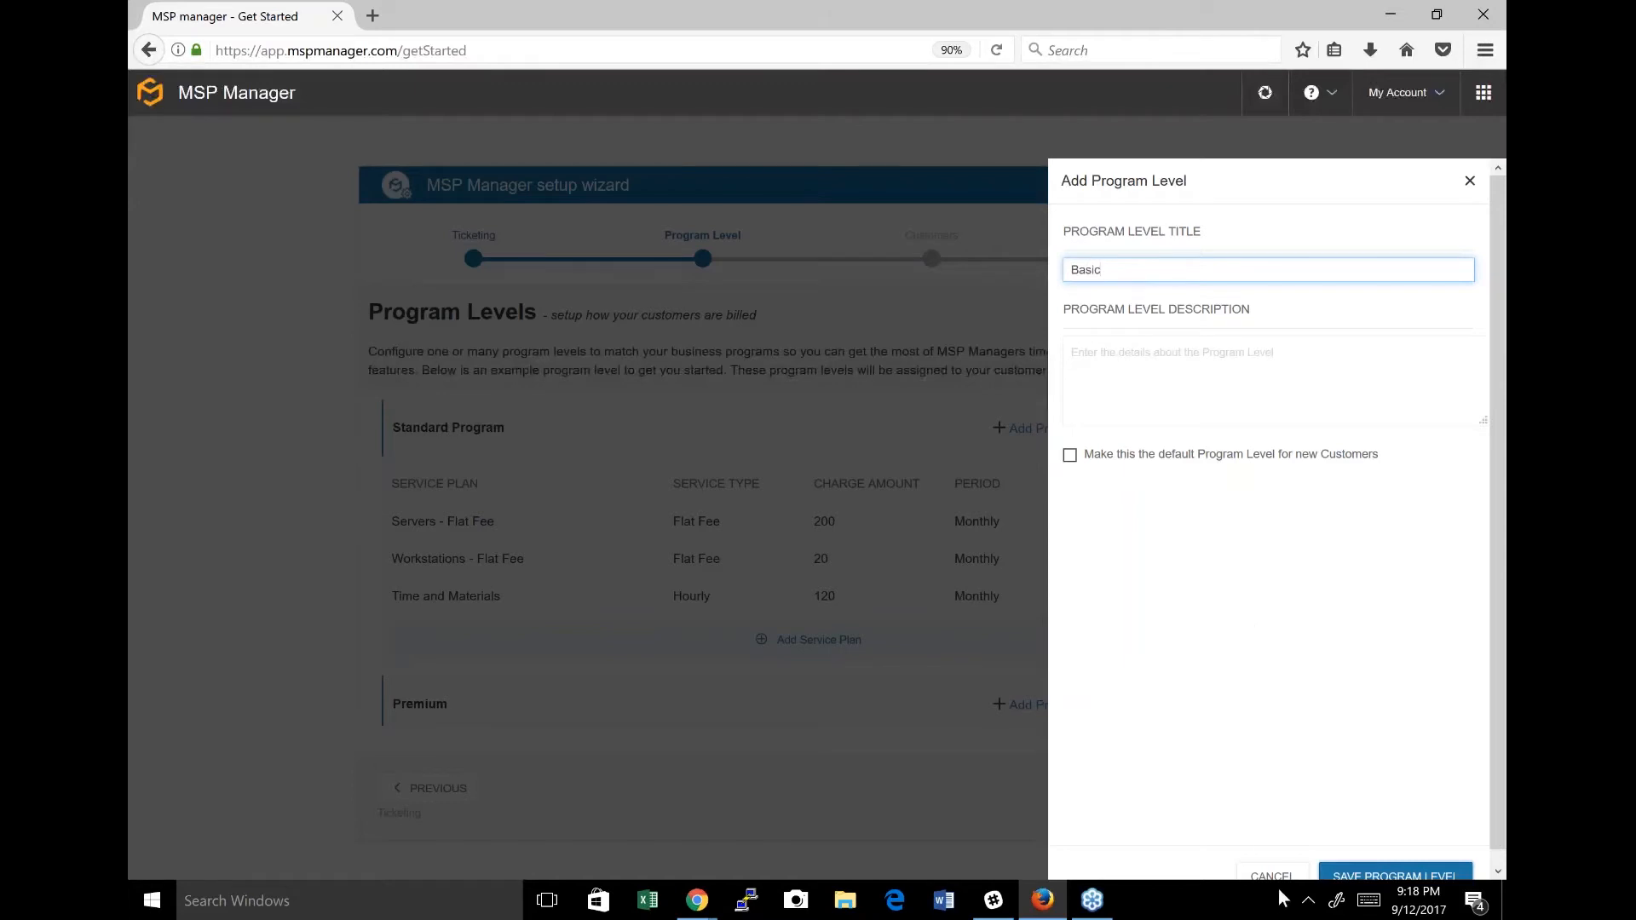
{"action": "left_click", "coordinate": [1336, 878]}
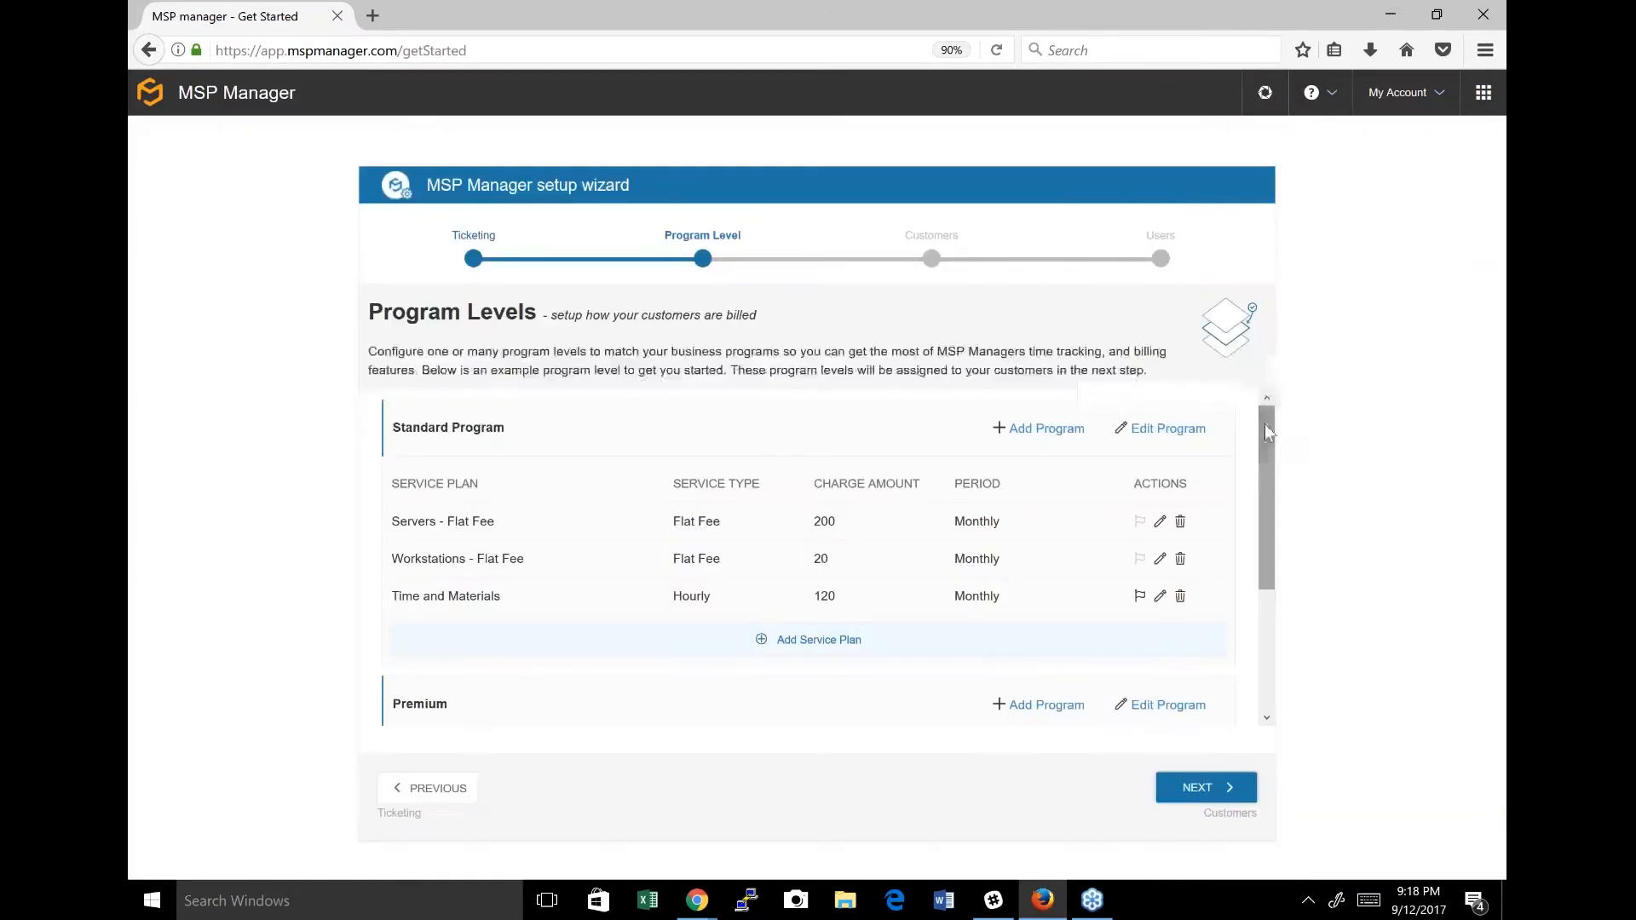
Create a custom service plan named "Per user Premium" under the Premium program with a unit price of $200.
{"action": "left_click_drag", "start_coordinate": [1266, 424], "coordinate": [1265, 554]}
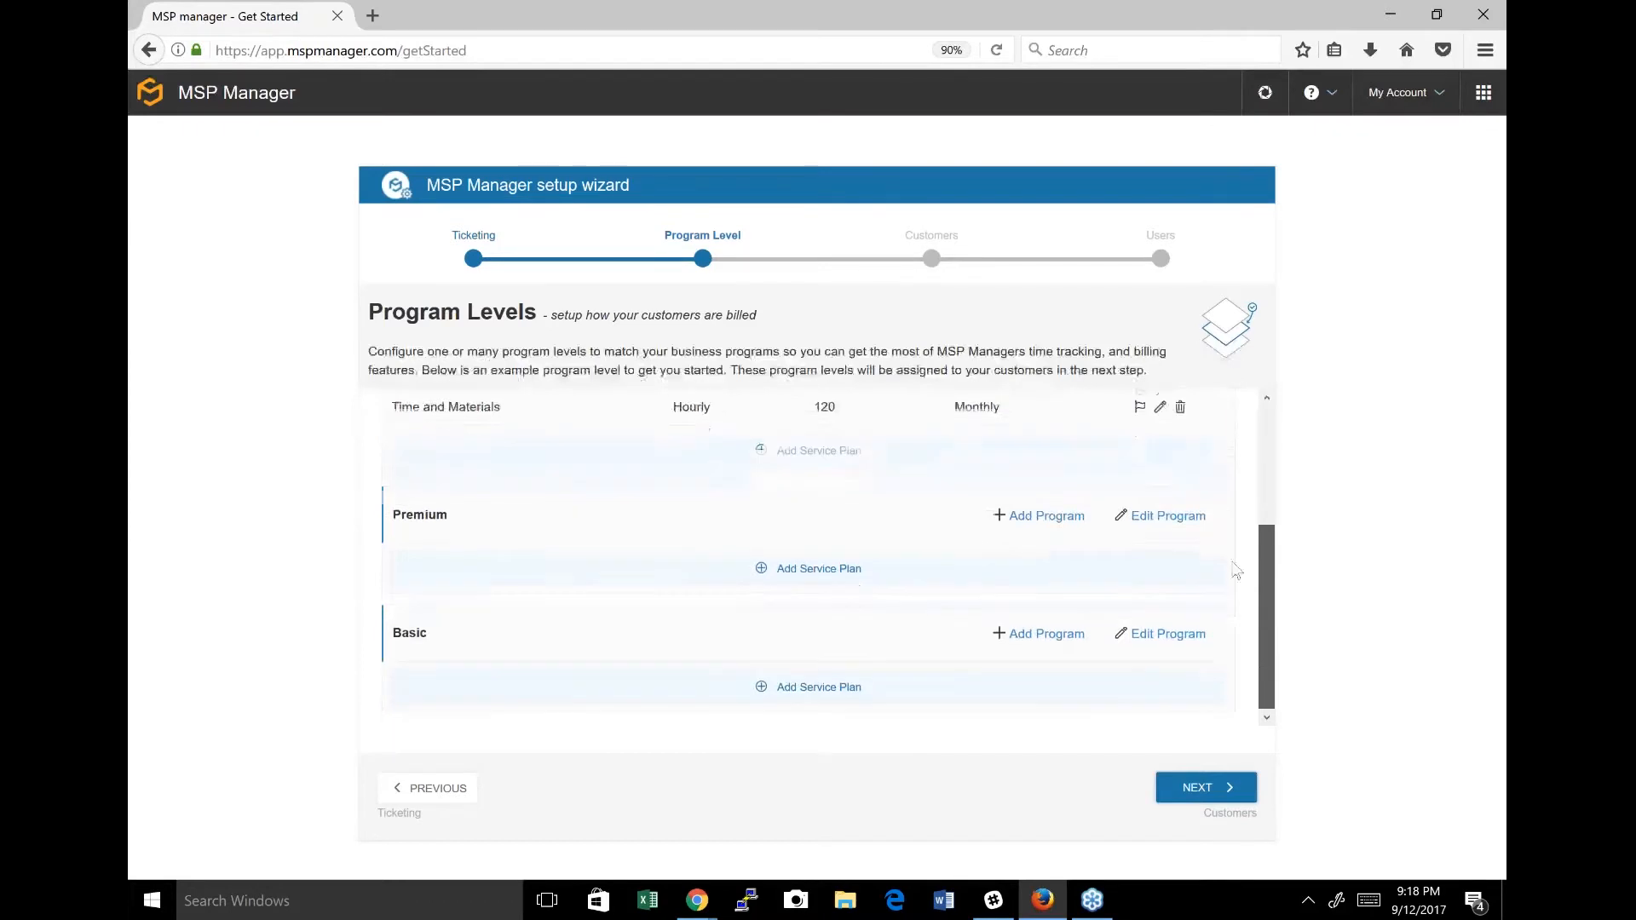
{"action": "left_click", "coordinate": [831, 573]}
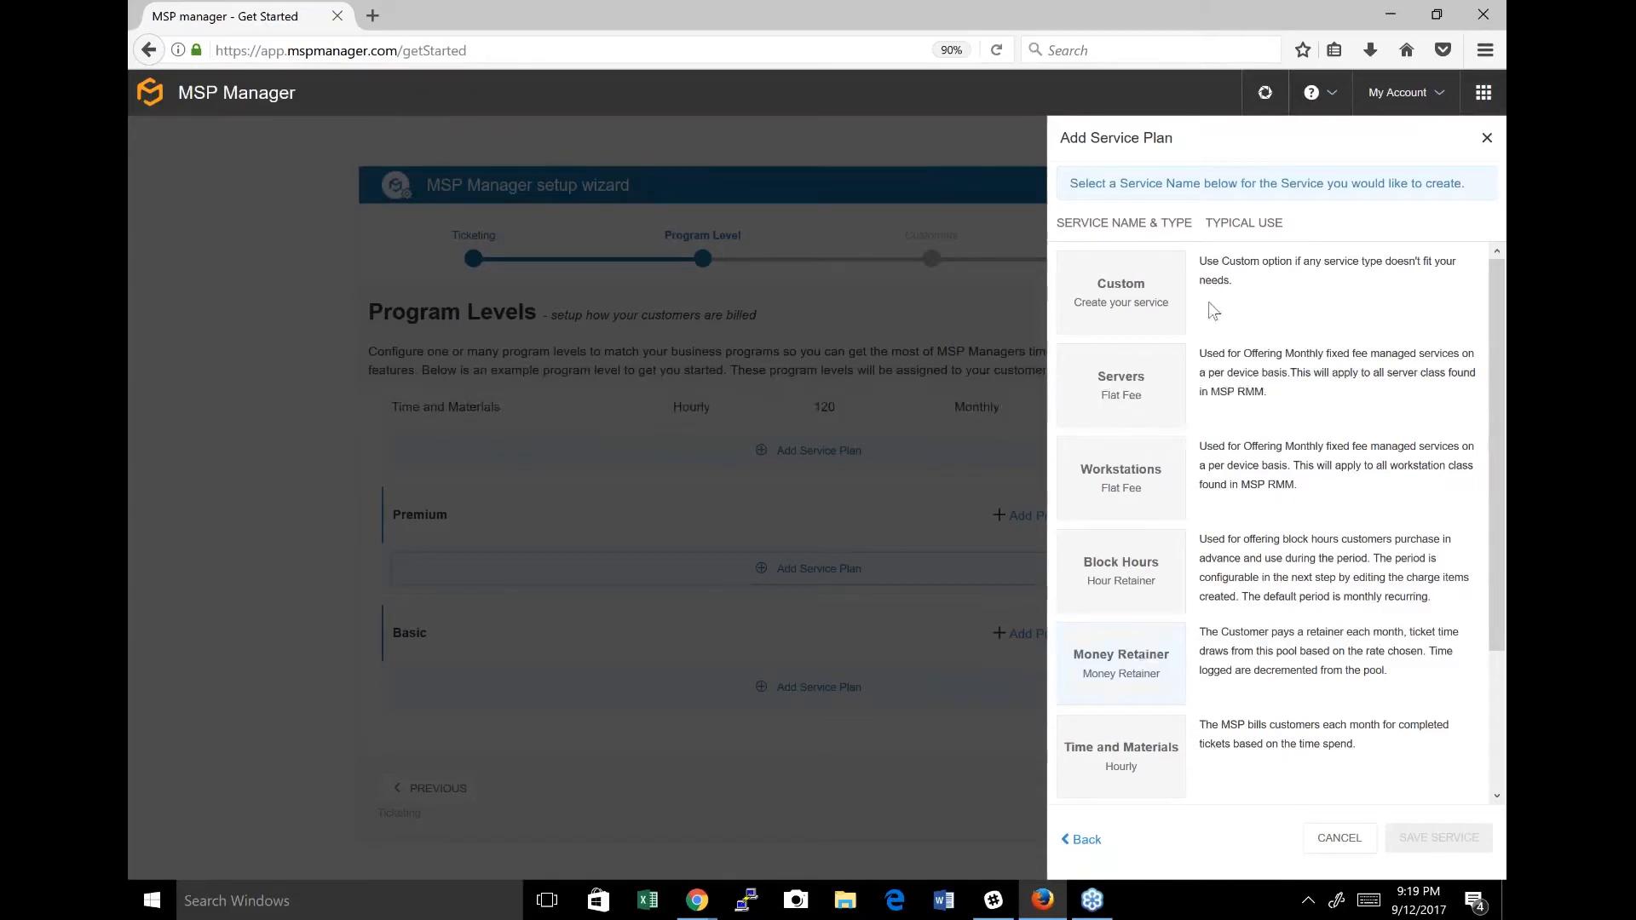
{"action": "left_click", "coordinate": [1149, 293]}
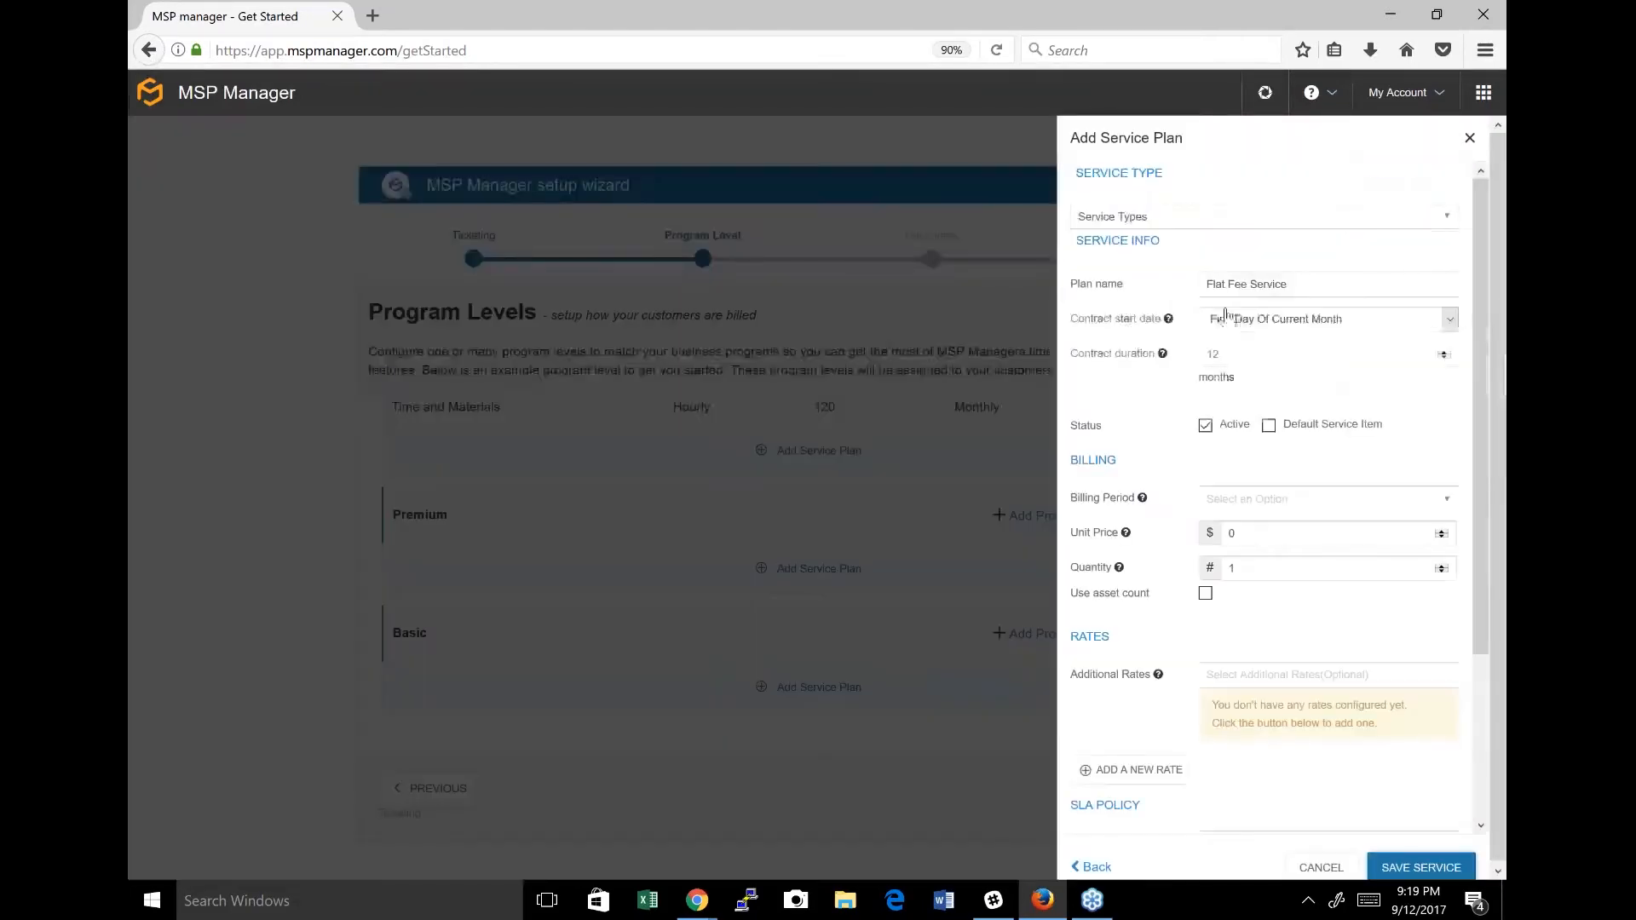
{"action": "triple_click", "coordinate": [1246, 282]}
{"action": "type", "text": "Per user Premium"}
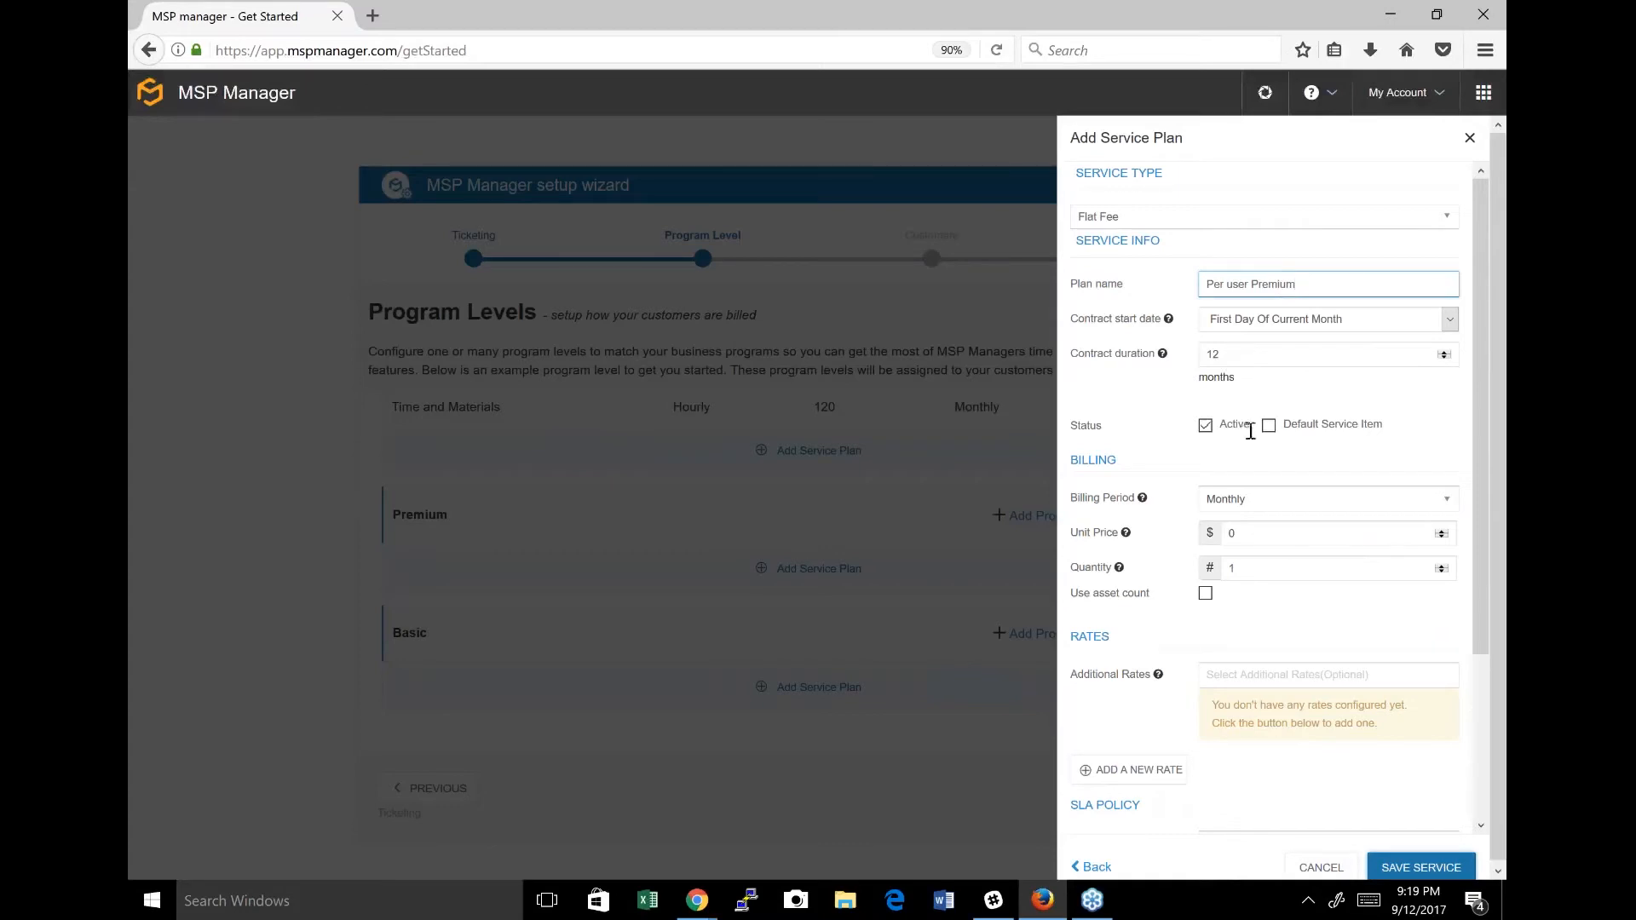
{"action": "left_click", "coordinate": [1248, 533]}
{"action": "key", "text": "BackSpace"}
{"action": "type", "text": "200"}
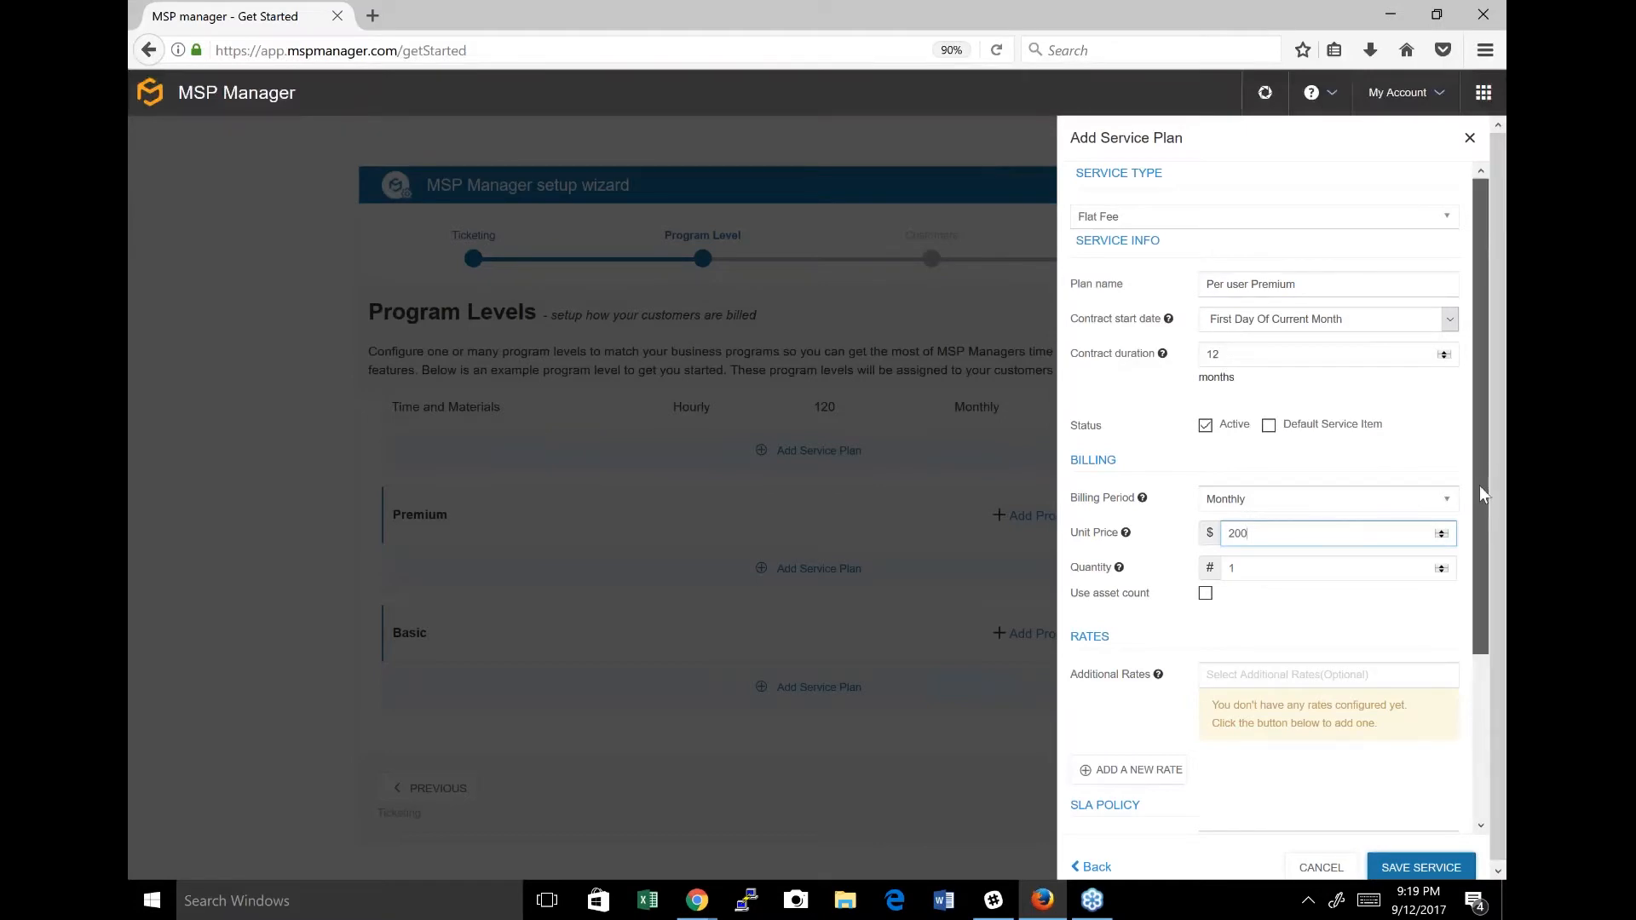
Try basing the plan's quantity on an asset count with criteria-associated assets, and turn the asset count back off.
{"action": "scroll", "coordinate": [1475, 528], "scroll_direction": "down", "scroll_amount": 3}
{"action": "scroll", "coordinate": [1473, 563], "scroll_direction": "down", "scroll_amount": 2}
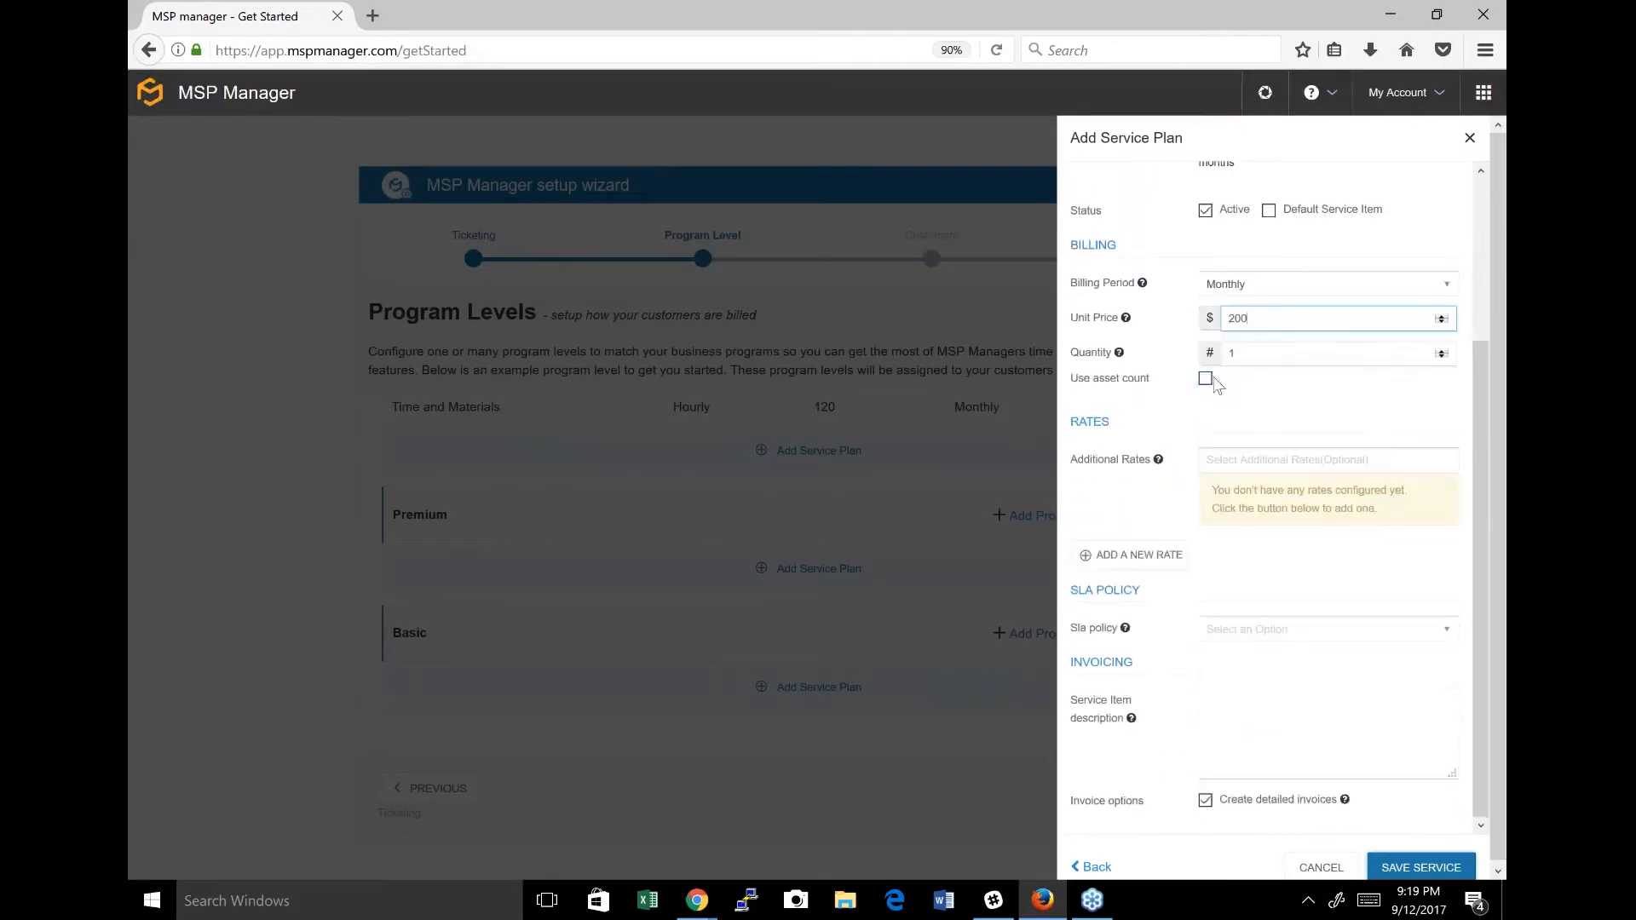
{"action": "left_click", "coordinate": [1206, 380]}
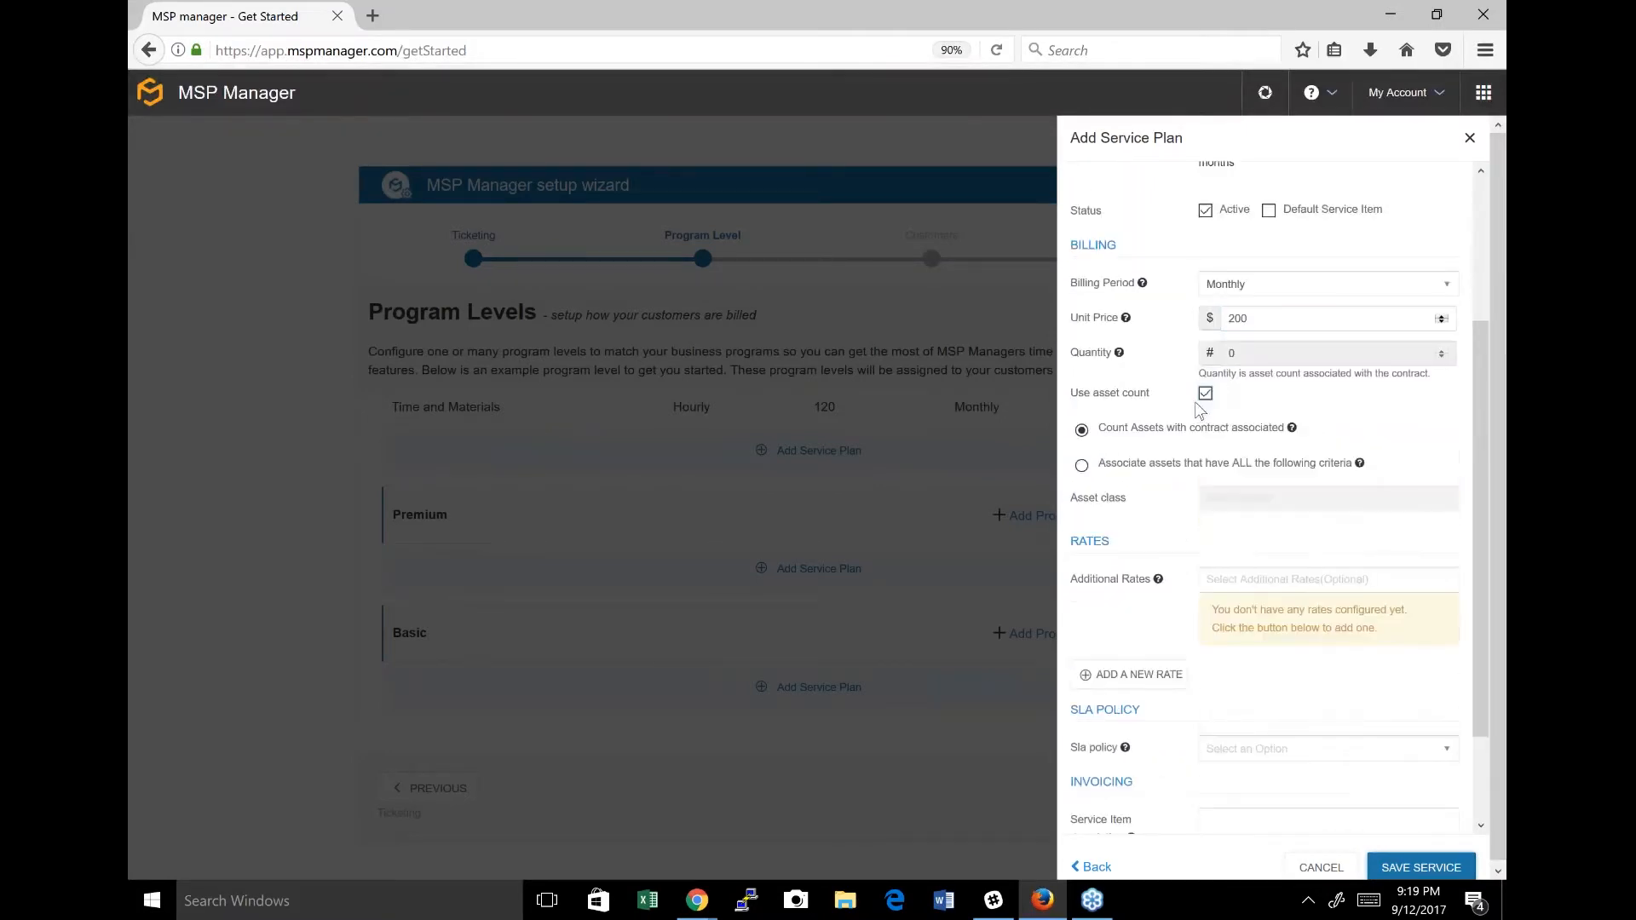
{"action": "left_click", "coordinate": [1081, 464]}
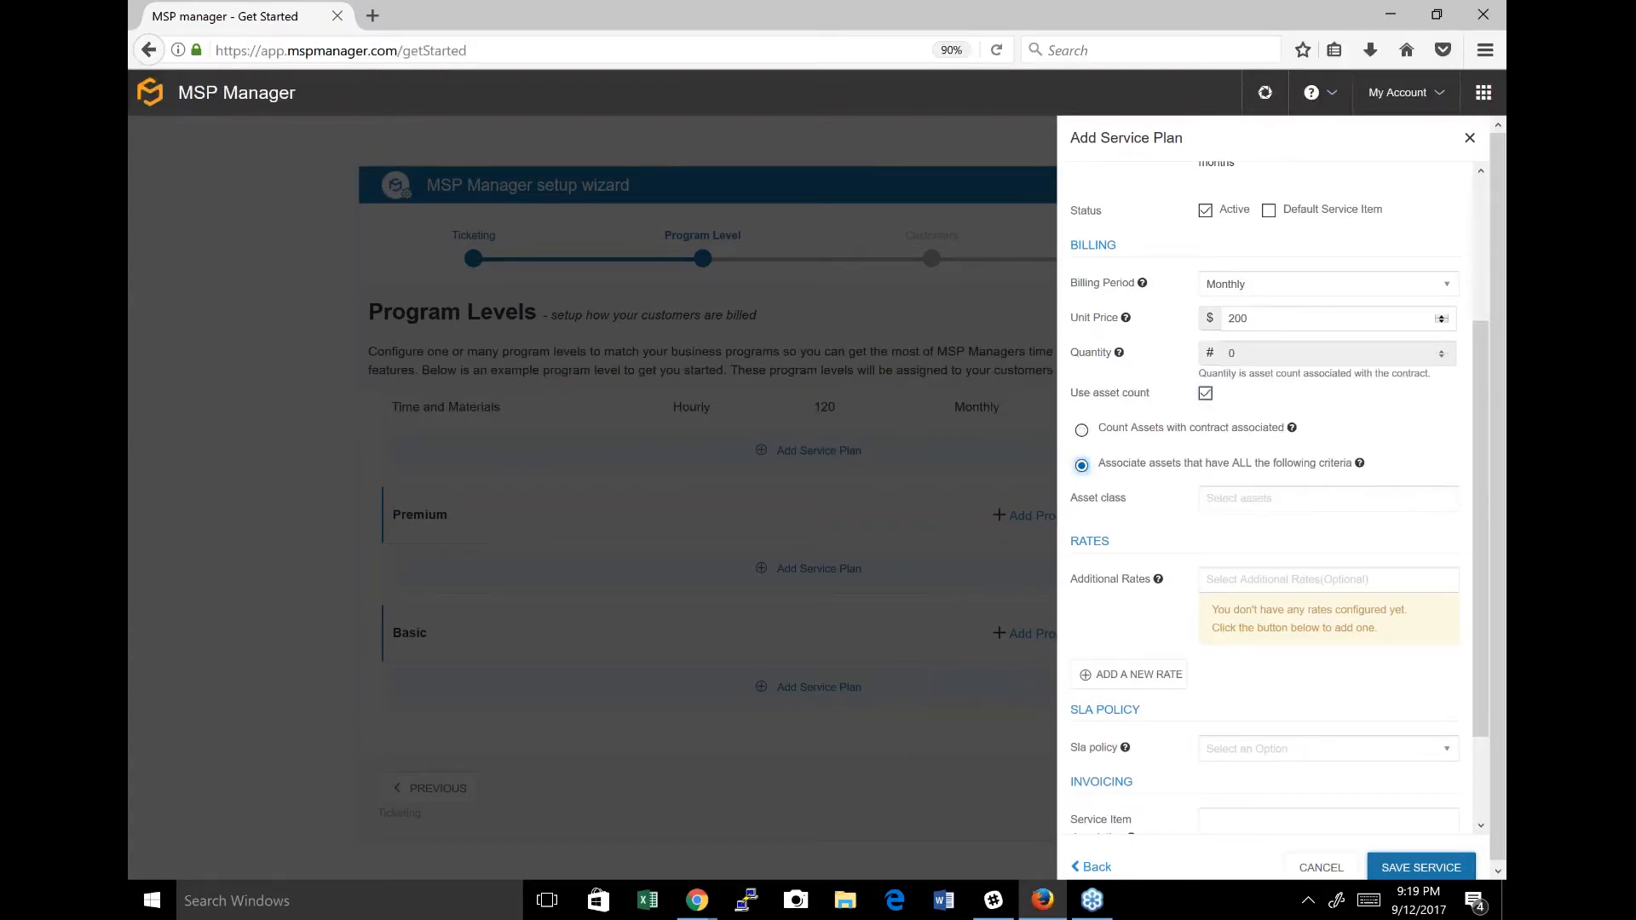
{"action": "left_click", "coordinate": [1239, 496]}
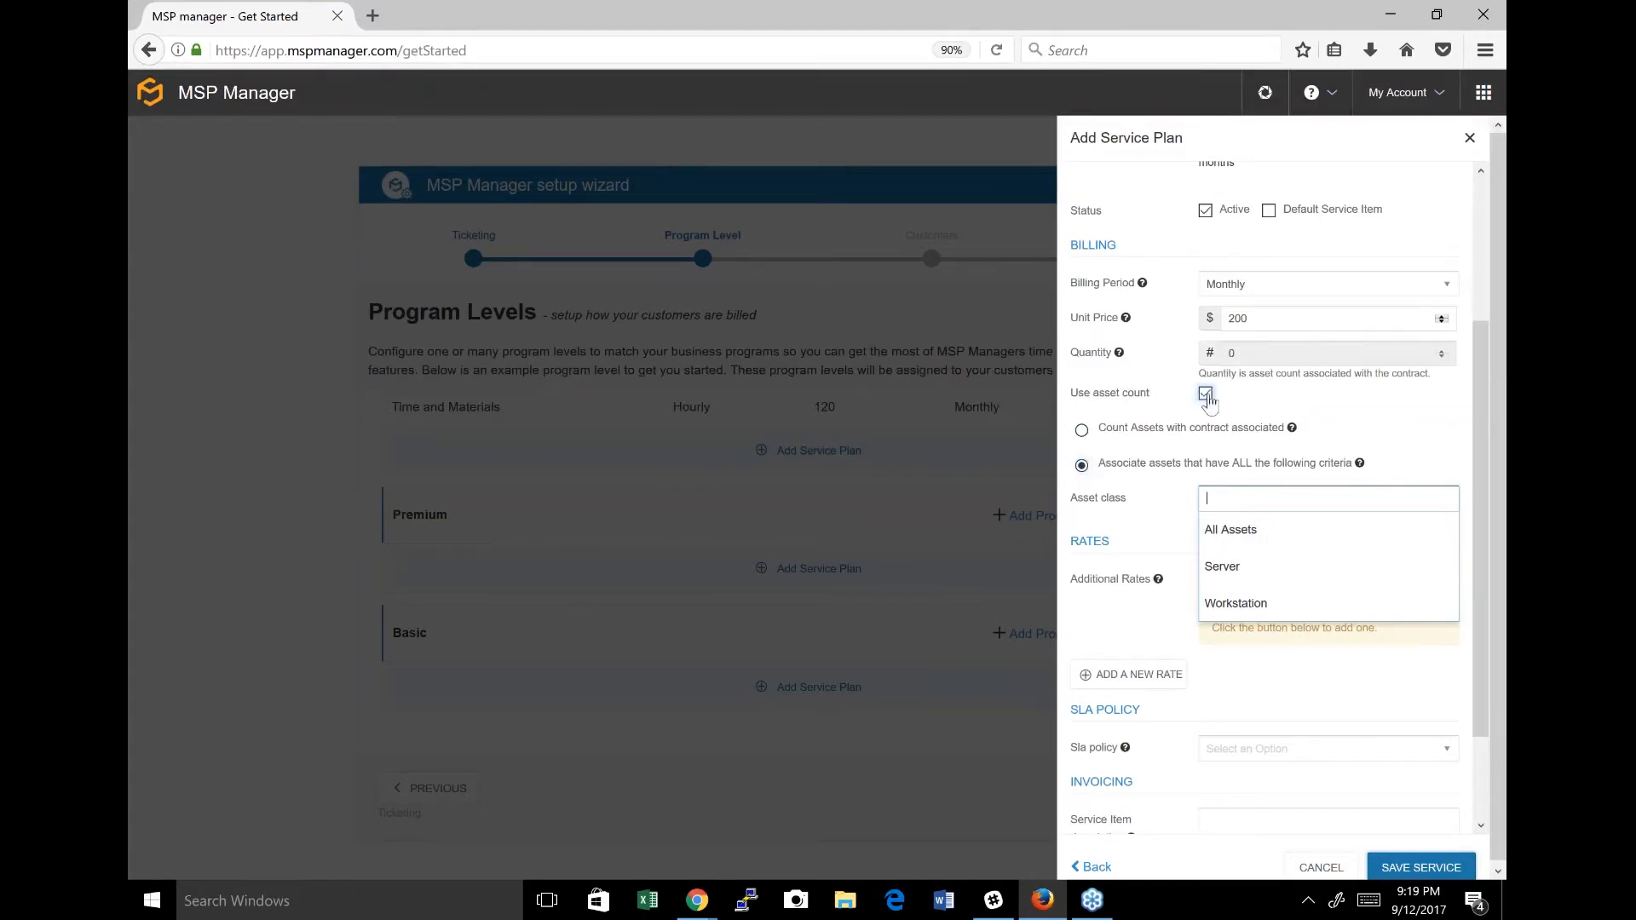
{"action": "left_click", "coordinate": [1206, 392]}
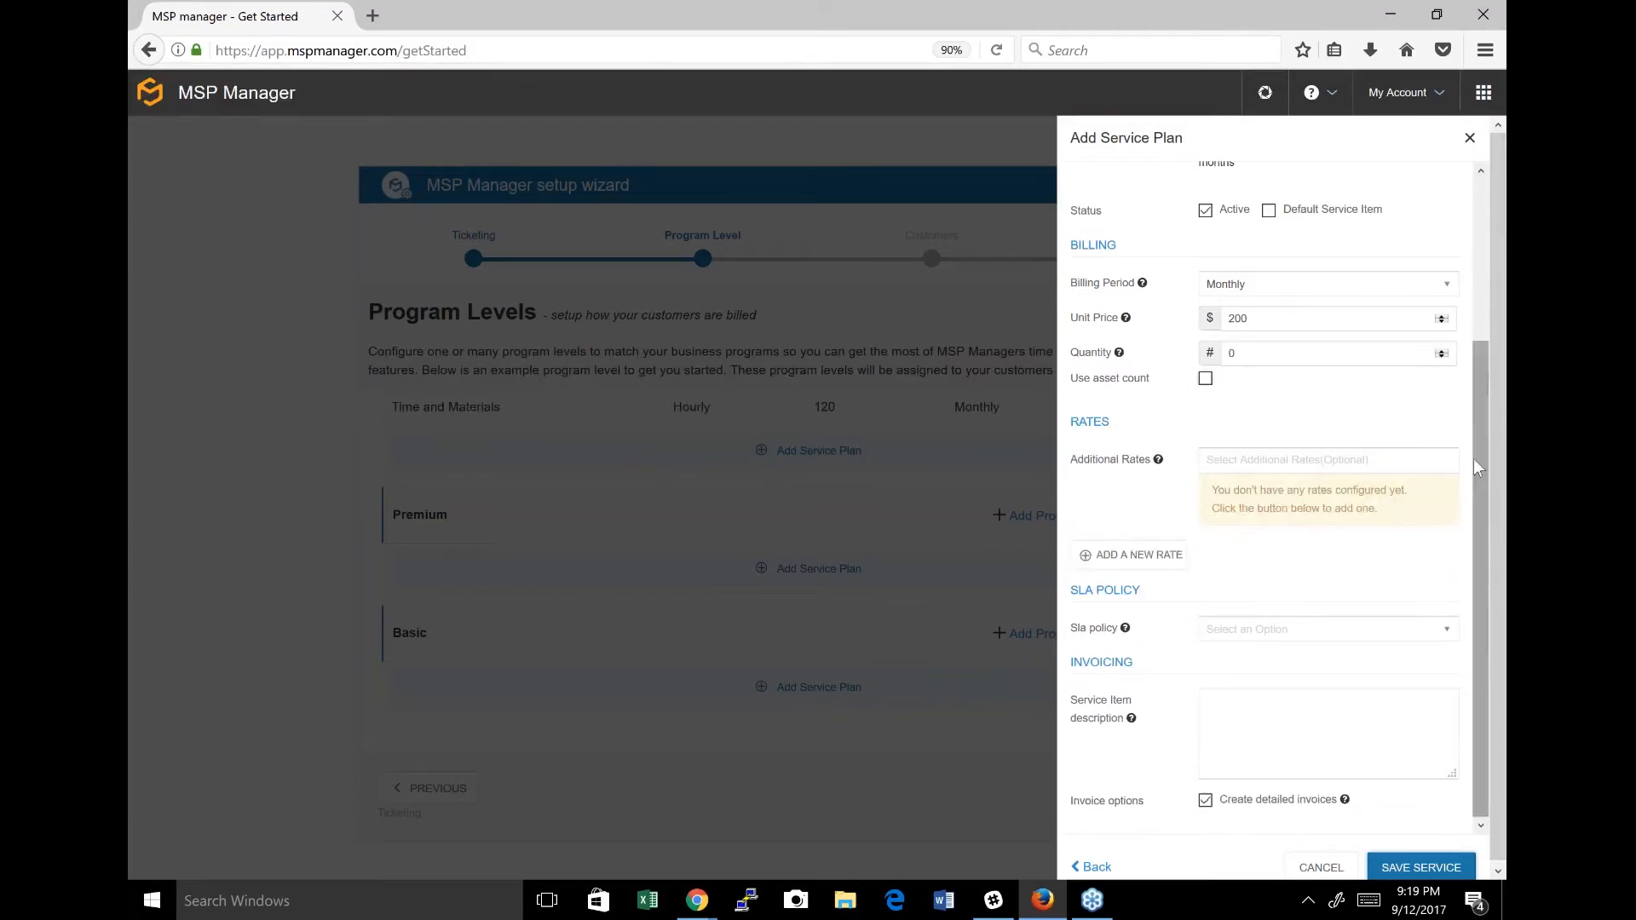
Save the "Per user Premium" service plan.
{"action": "left_click", "coordinate": [1422, 868]}
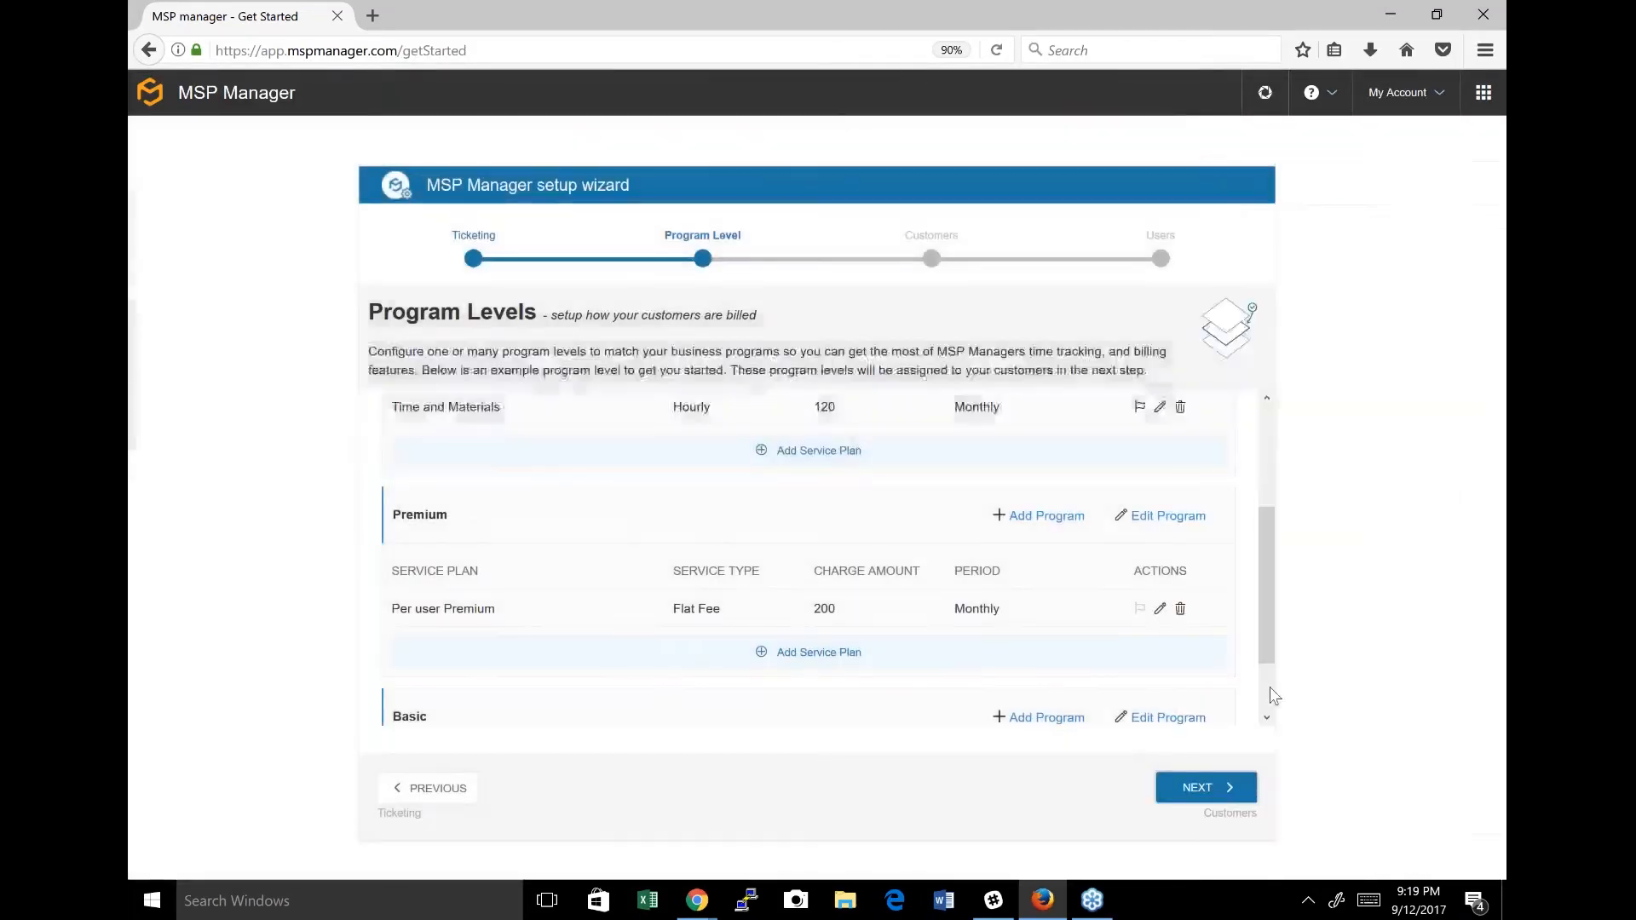
Add a Block Hours service plan to the Basic program, keeping its preset retainer and overage values, and save it.
{"action": "left_click_drag", "start_coordinate": [1271, 688], "coordinate": [1272, 707]}
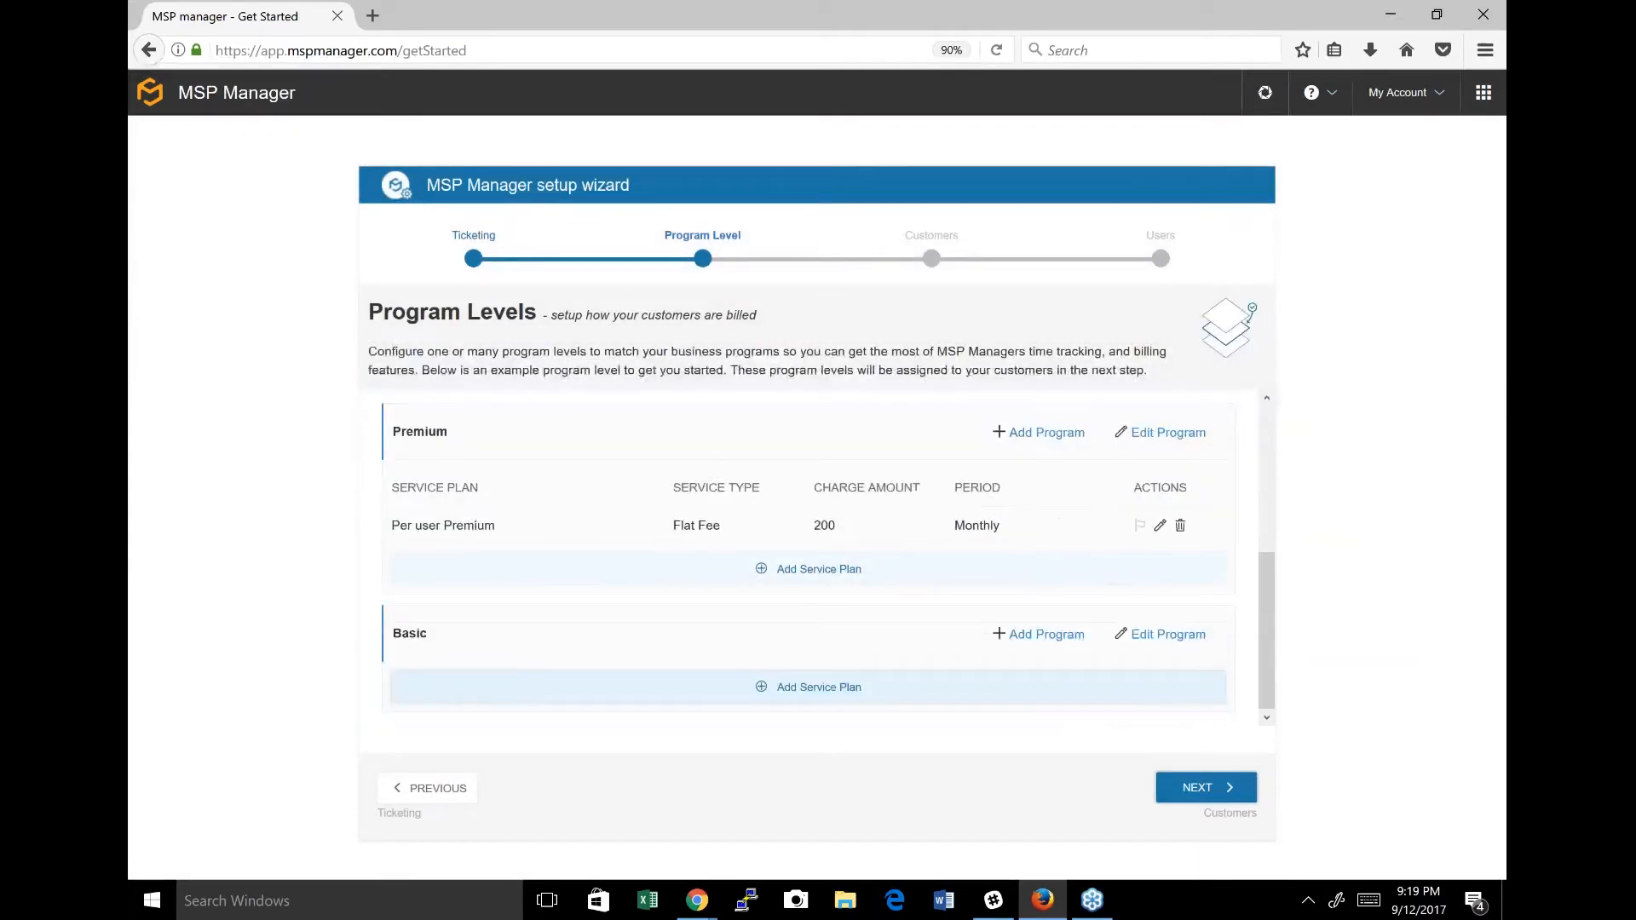
{"action": "left_click", "coordinate": [819, 687]}
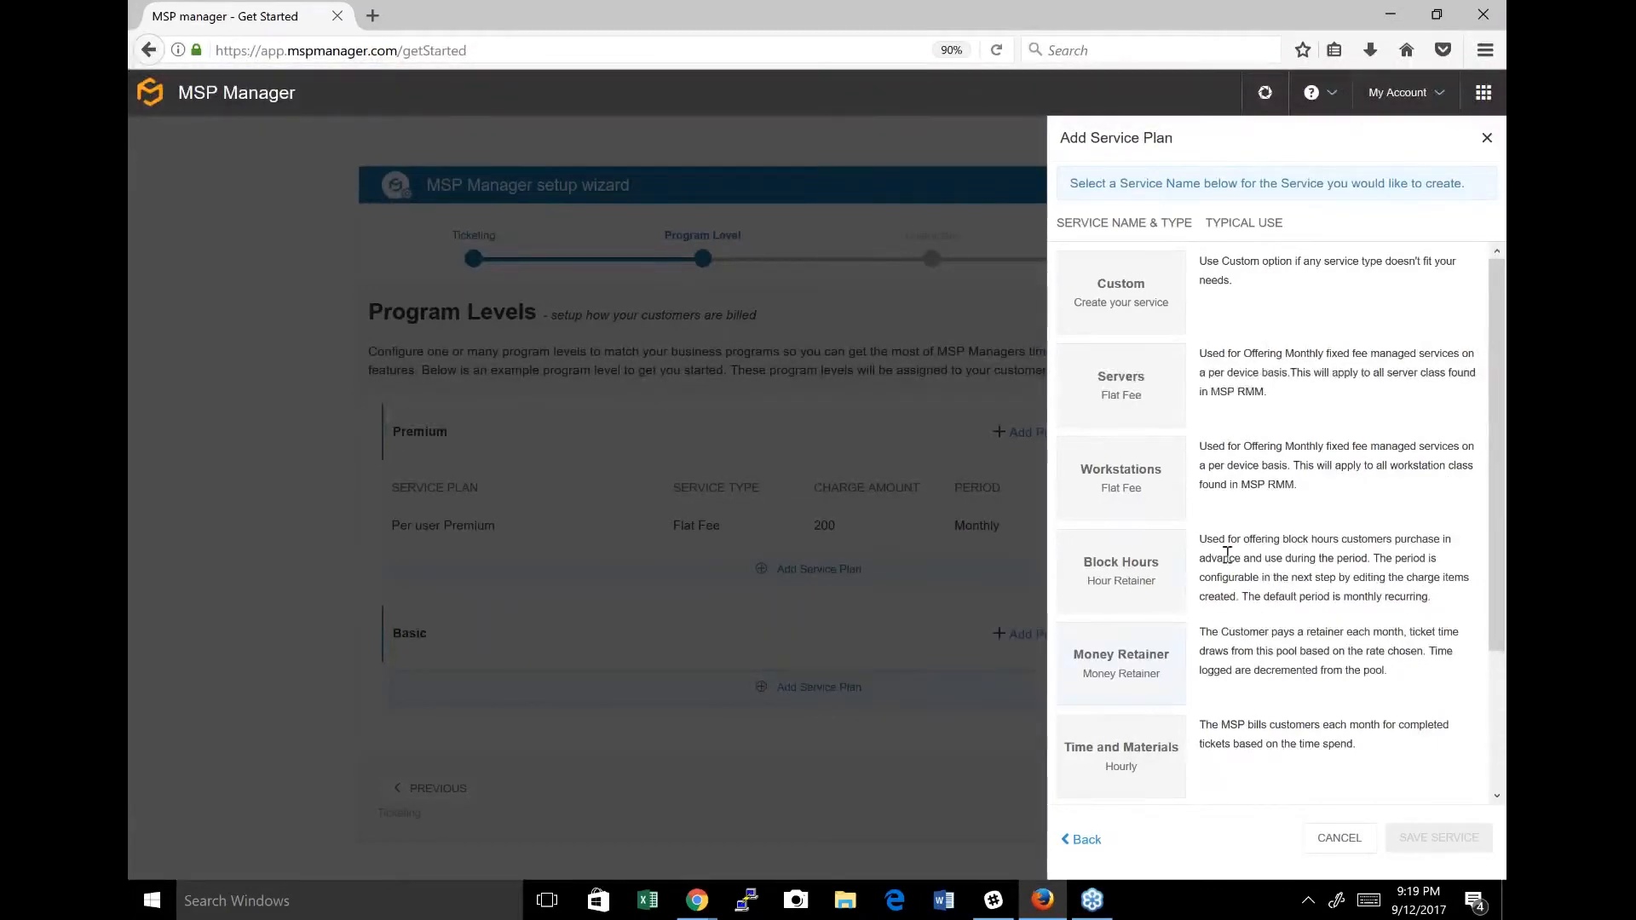
{"action": "left_click", "coordinate": [1112, 578]}
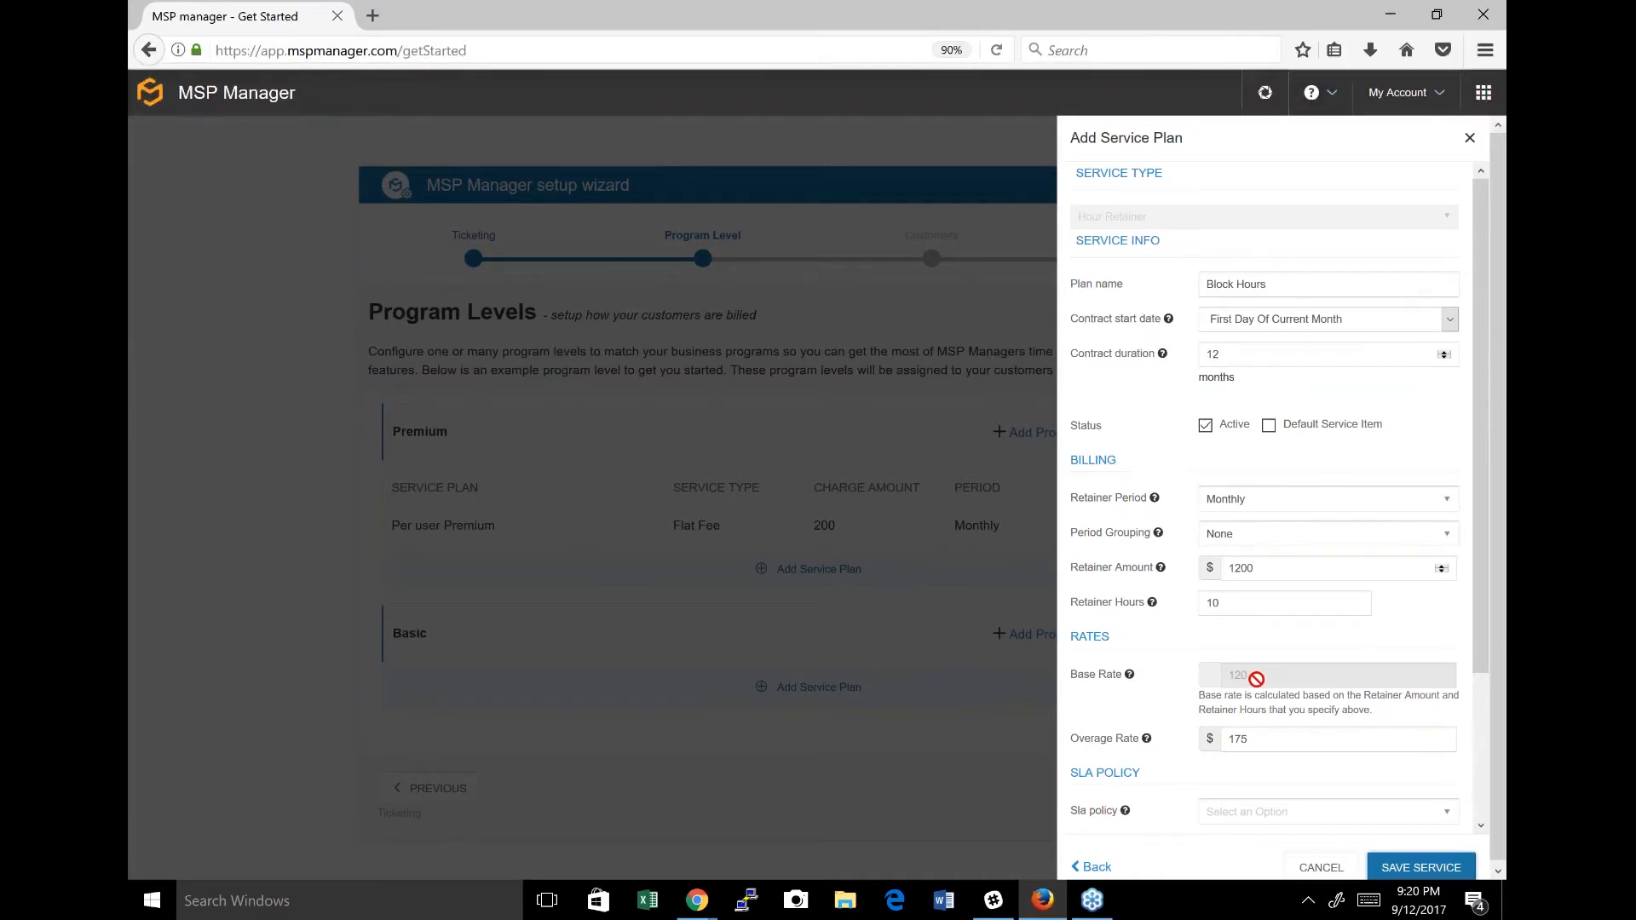
{"action": "left_click", "coordinate": [1261, 742]}
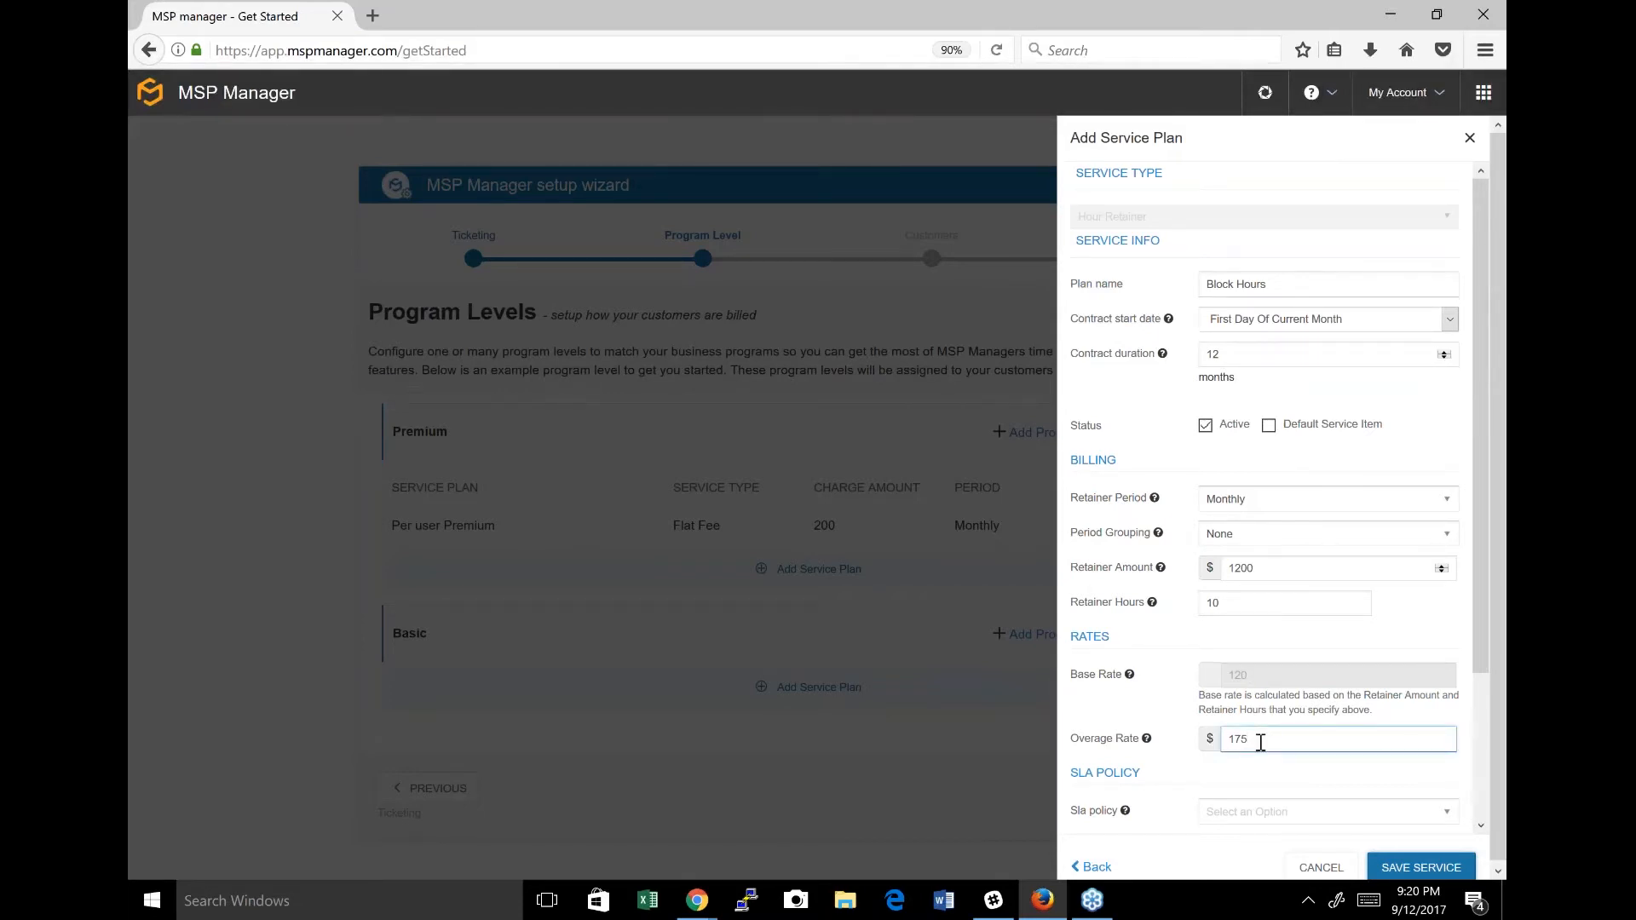
{"action": "left_click", "coordinate": [1421, 868]}
Review the service plans of the Standard, Premium and Basic programs and continue to customer synchronization.
{"action": "scroll", "coordinate": [1283, 512], "scroll_direction": "up", "scroll_amount": 1}
{"action": "scroll", "coordinate": [1282, 512], "scroll_direction": "up", "scroll_amount": 2}
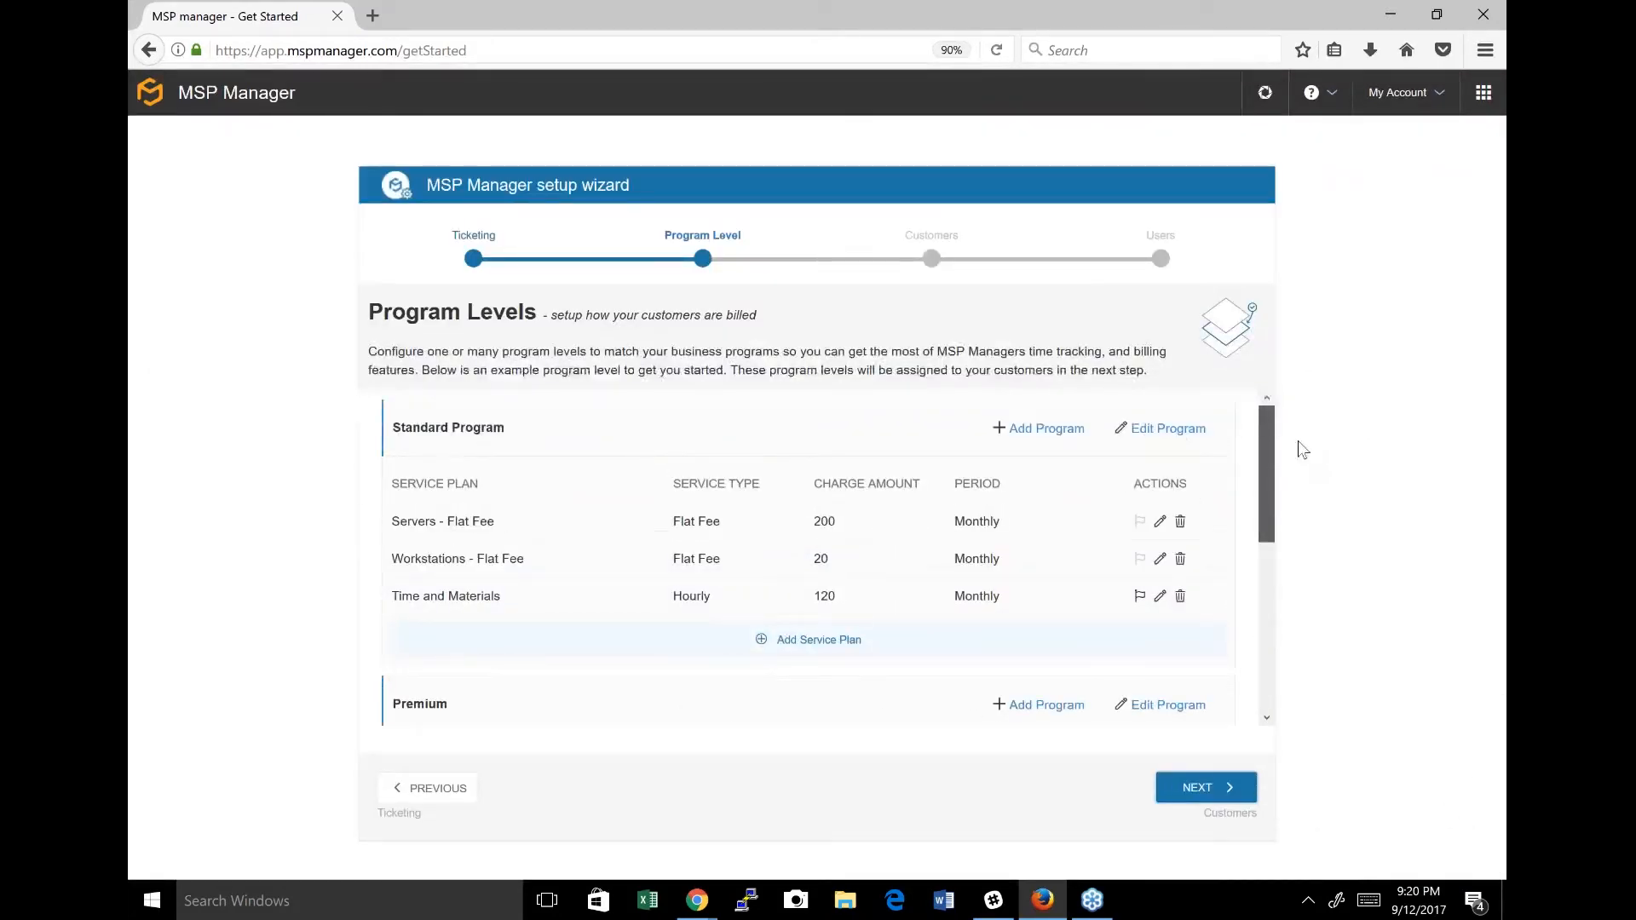
{"action": "scroll", "coordinate": [1293, 465], "scroll_direction": "down", "scroll_amount": 1}
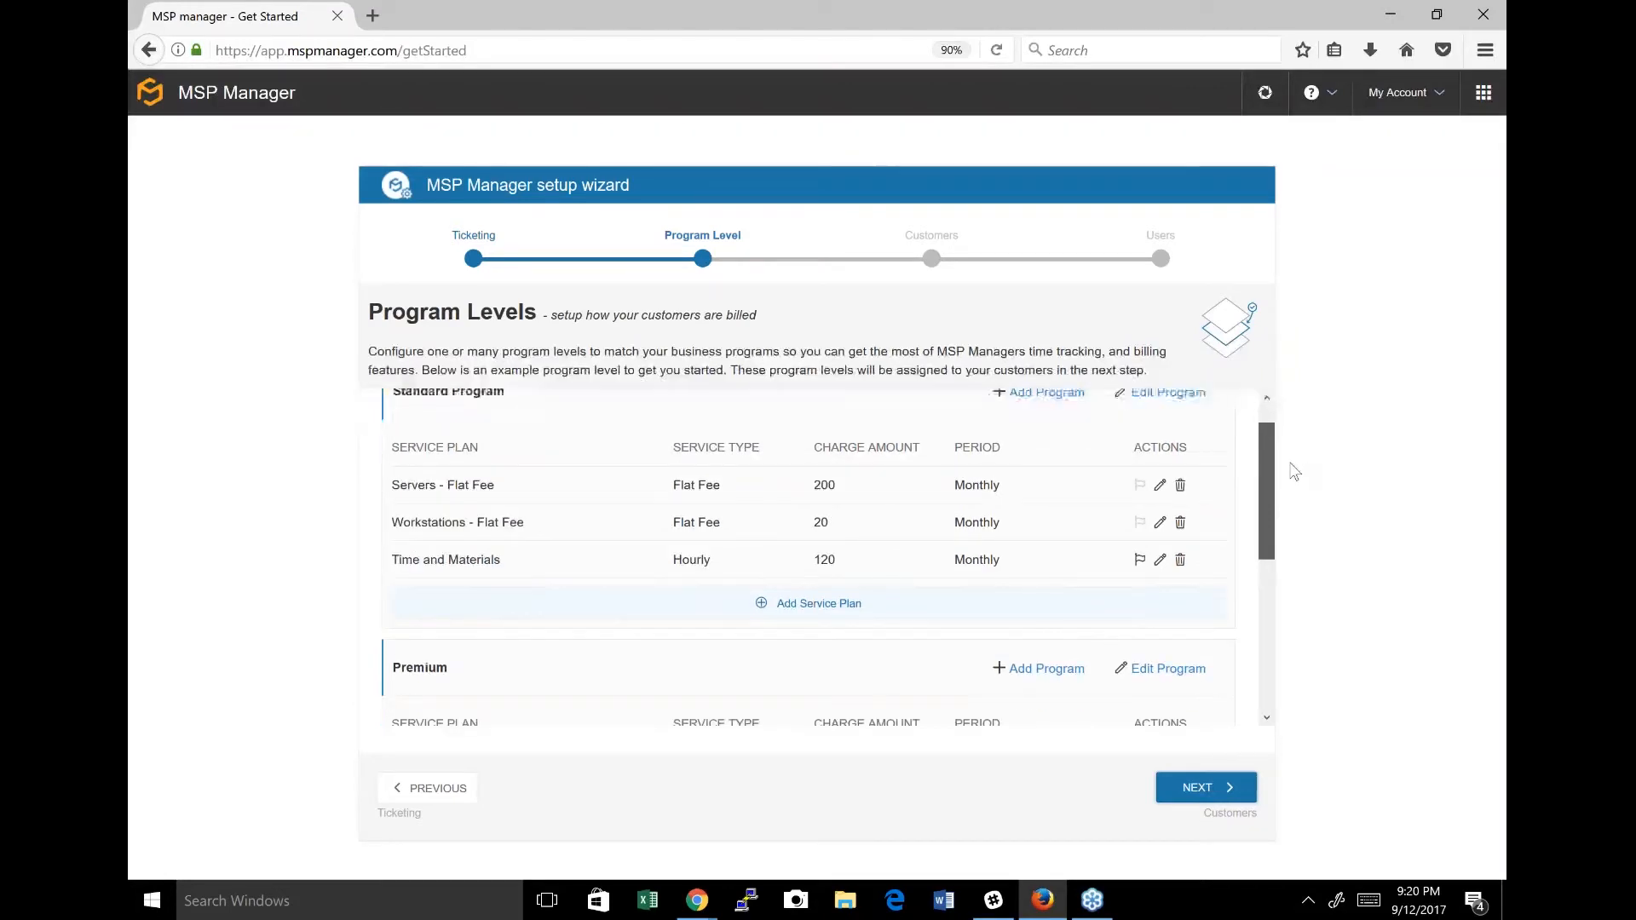
{"action": "scroll", "coordinate": [1293, 473], "scroll_direction": "down", "scroll_amount": 1}
{"action": "left_click_drag", "start_coordinate": [1289, 470], "coordinate": [1249, 621]}
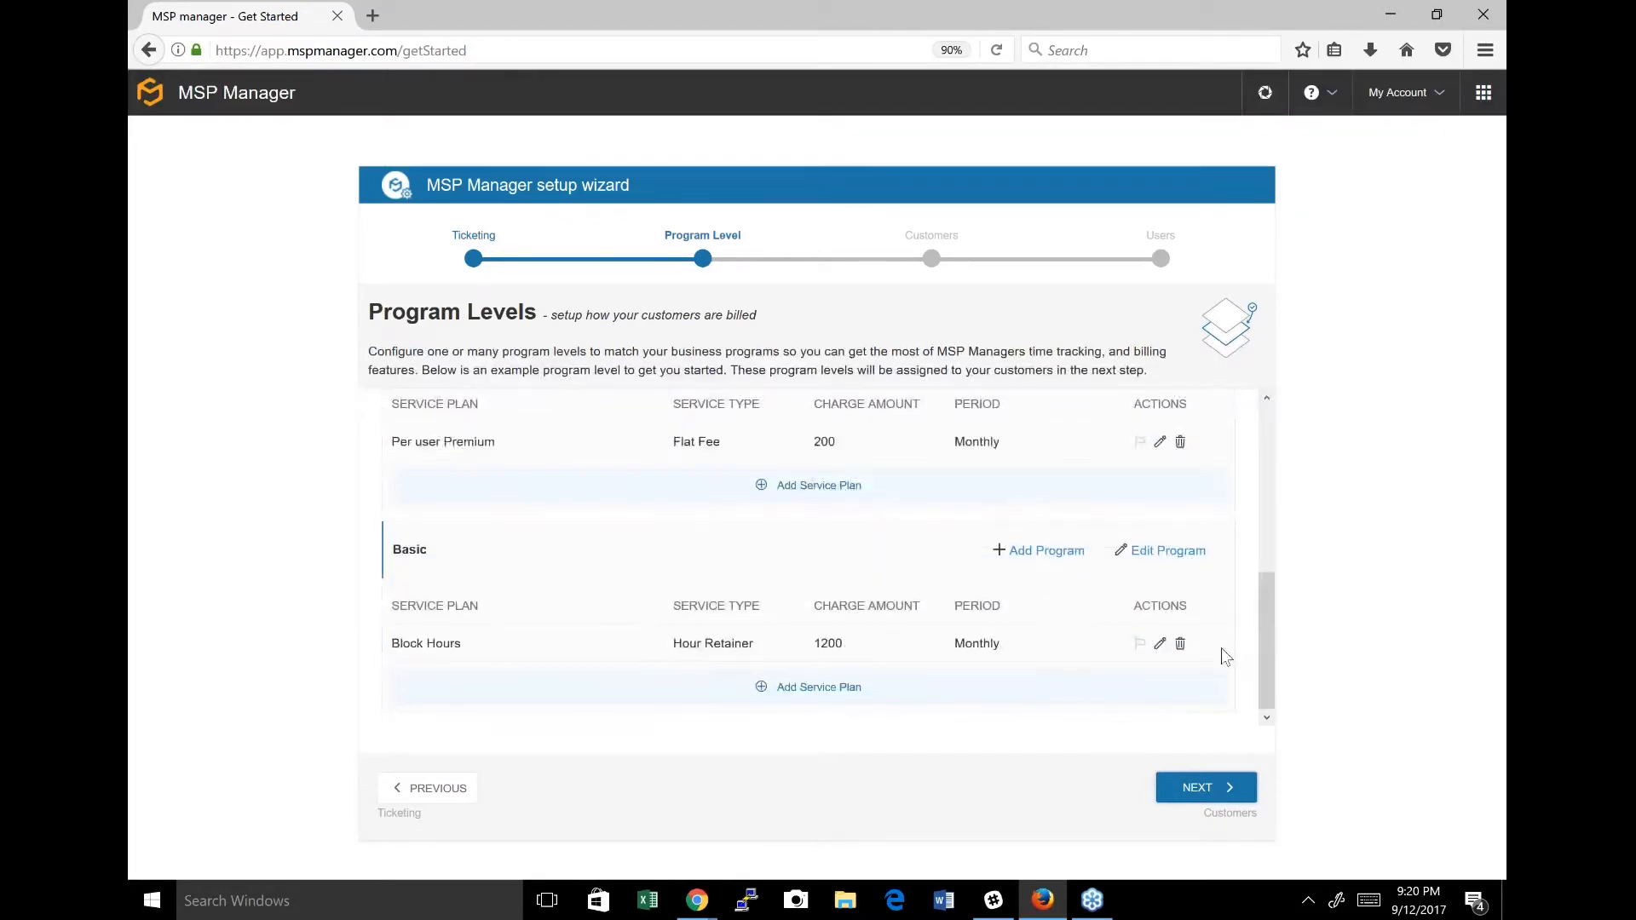
{"action": "left_click", "coordinate": [1228, 796]}
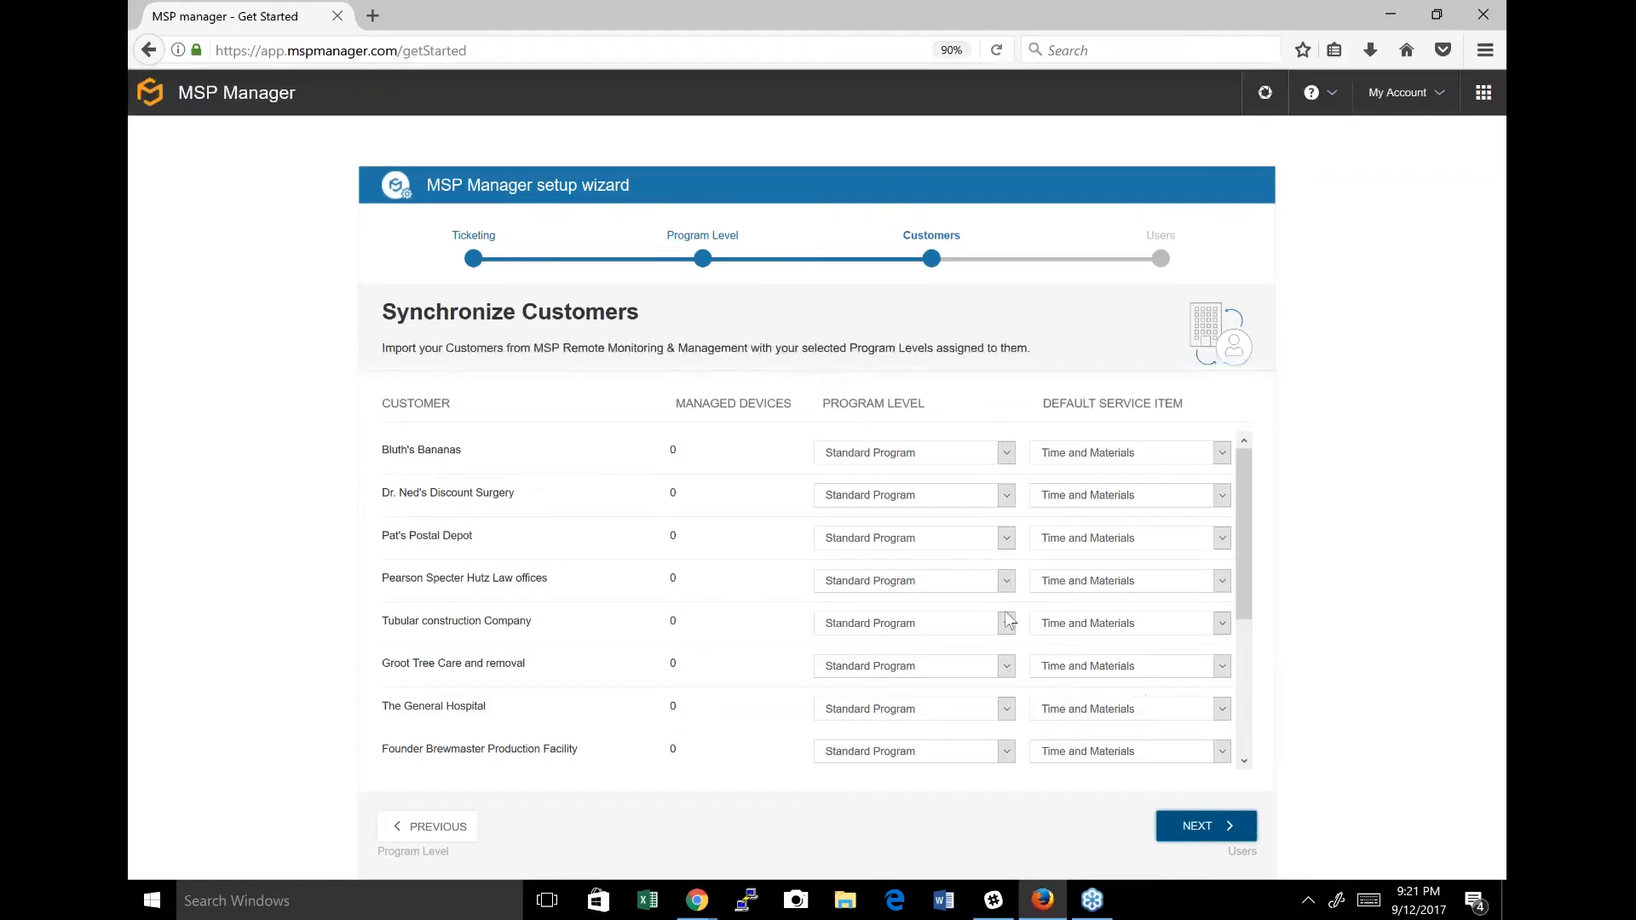
Assign the Premium program level to Dr. Ned's Discount Surgery and Pat's Postal Depot.
{"action": "left_click", "coordinate": [970, 502]}
{"action": "left_click", "coordinate": [953, 549]}
{"action": "left_click", "coordinate": [936, 540]}
{"action": "left_click", "coordinate": [921, 586]}
Assign the Basic program level to Pearson Specter Hutz Law offices and Tubular construction Company.
{"action": "left_click", "coordinate": [928, 584]}
{"action": "left_click", "coordinate": [895, 653]}
{"action": "left_click", "coordinate": [910, 626]}
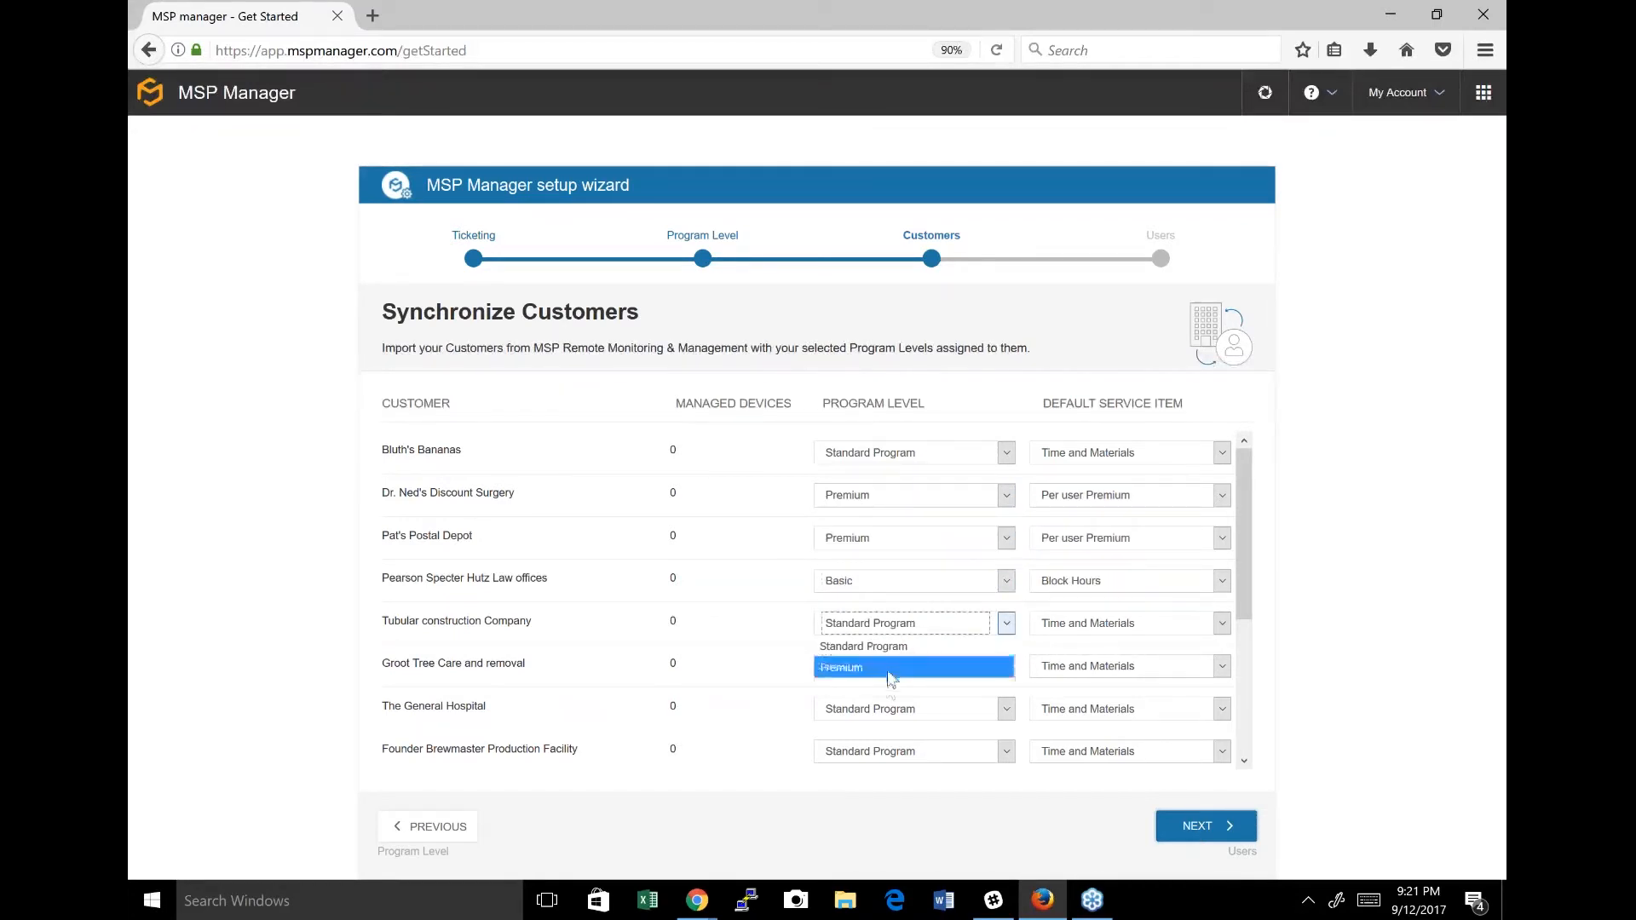
{"action": "left_click", "coordinate": [864, 686]}
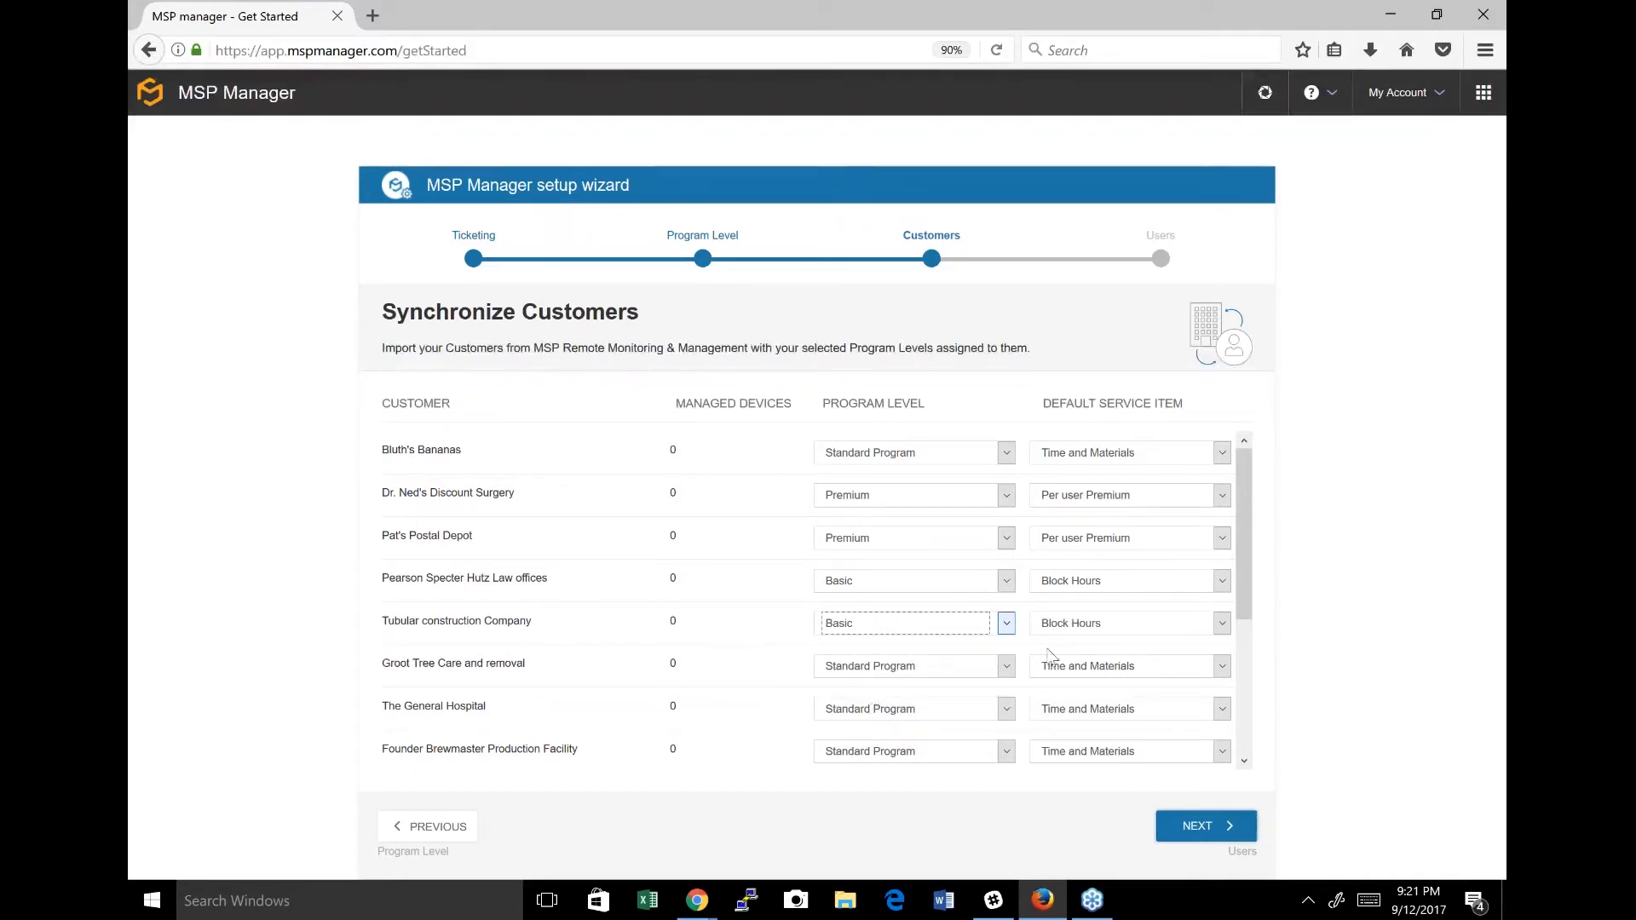
Set the default service item for Bluth's Bananas to Servers - Flat Fee and continue to user synchronization.
{"action": "left_click", "coordinate": [1223, 495]}
{"action": "left_click", "coordinate": [1222, 495]}
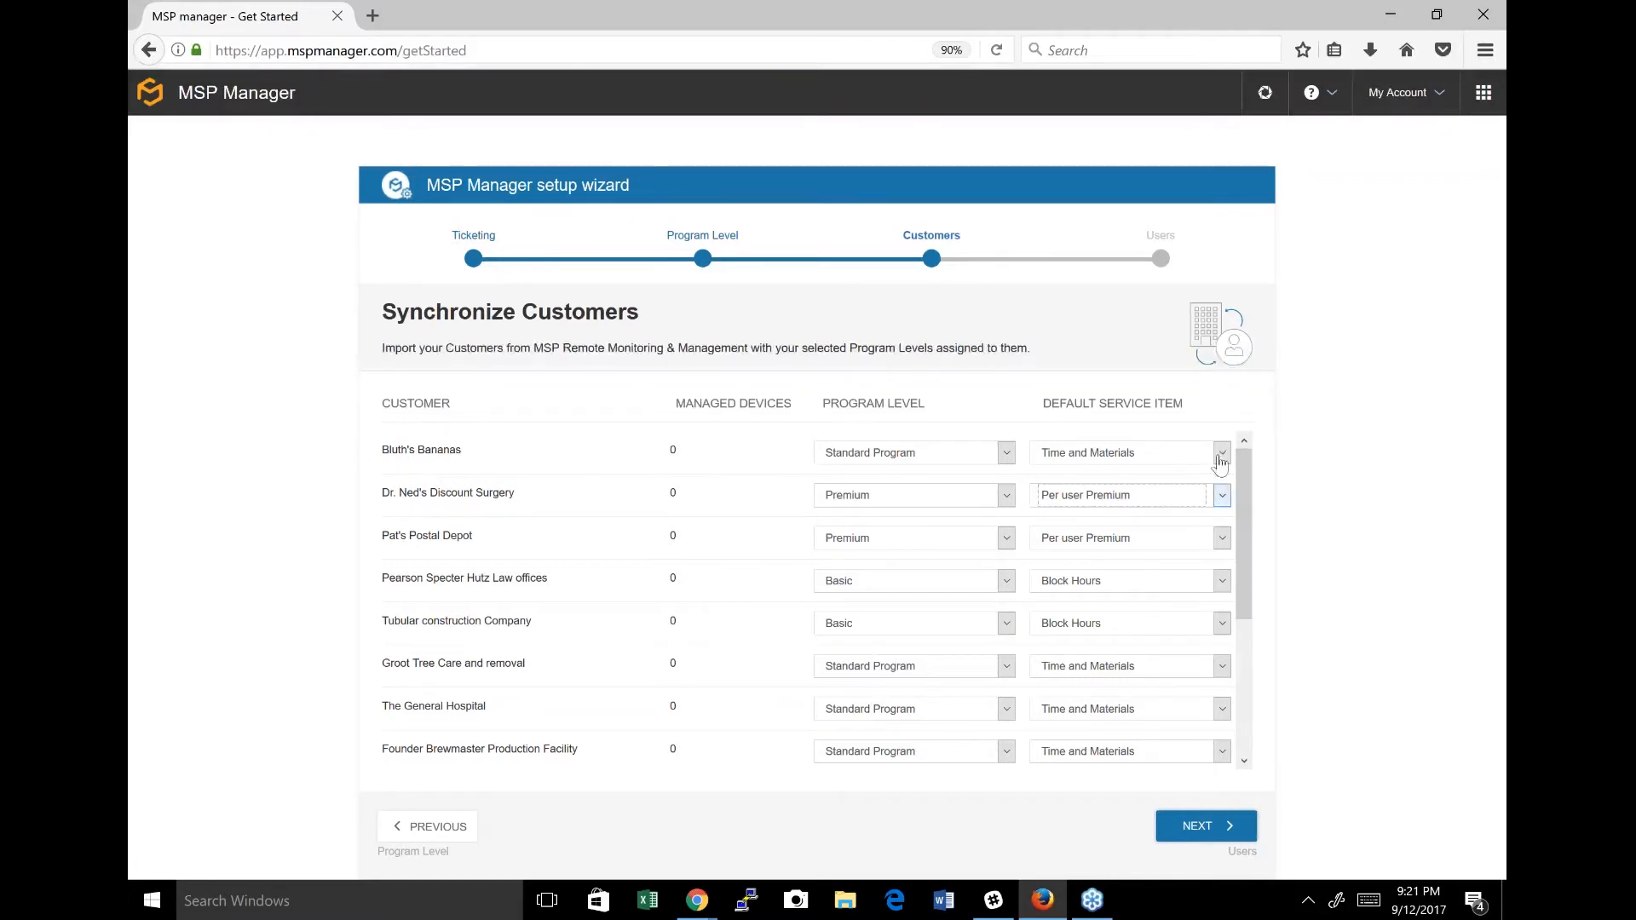
{"action": "left_click", "coordinate": [1222, 451]}
{"action": "left_click", "coordinate": [1222, 459]}
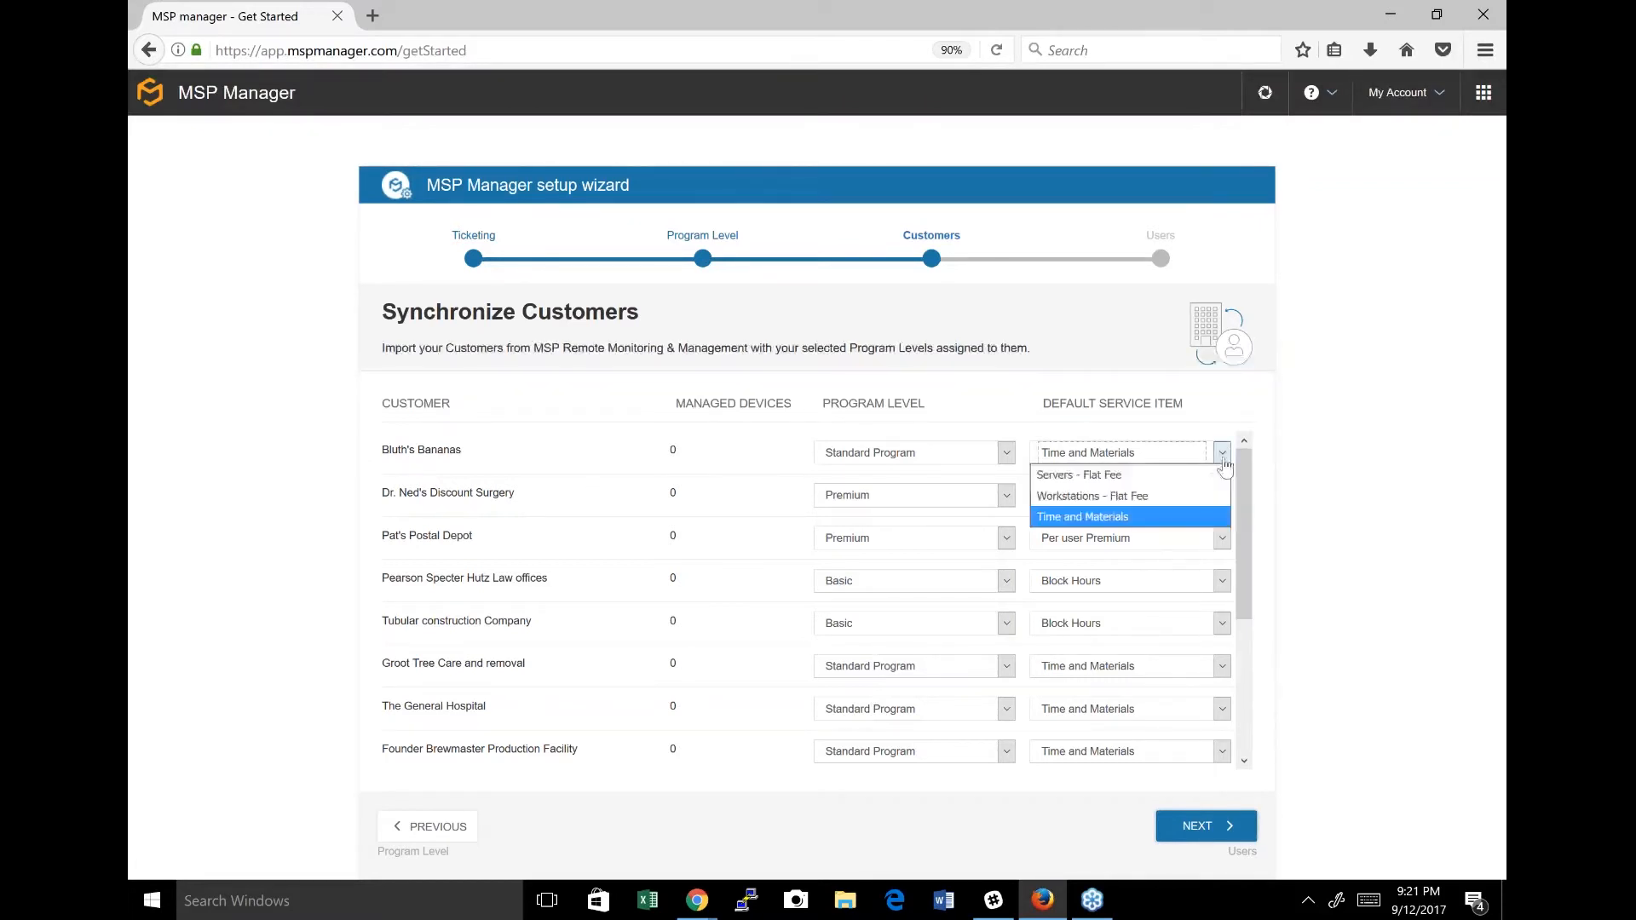
{"action": "left_click", "coordinate": [1183, 476]}
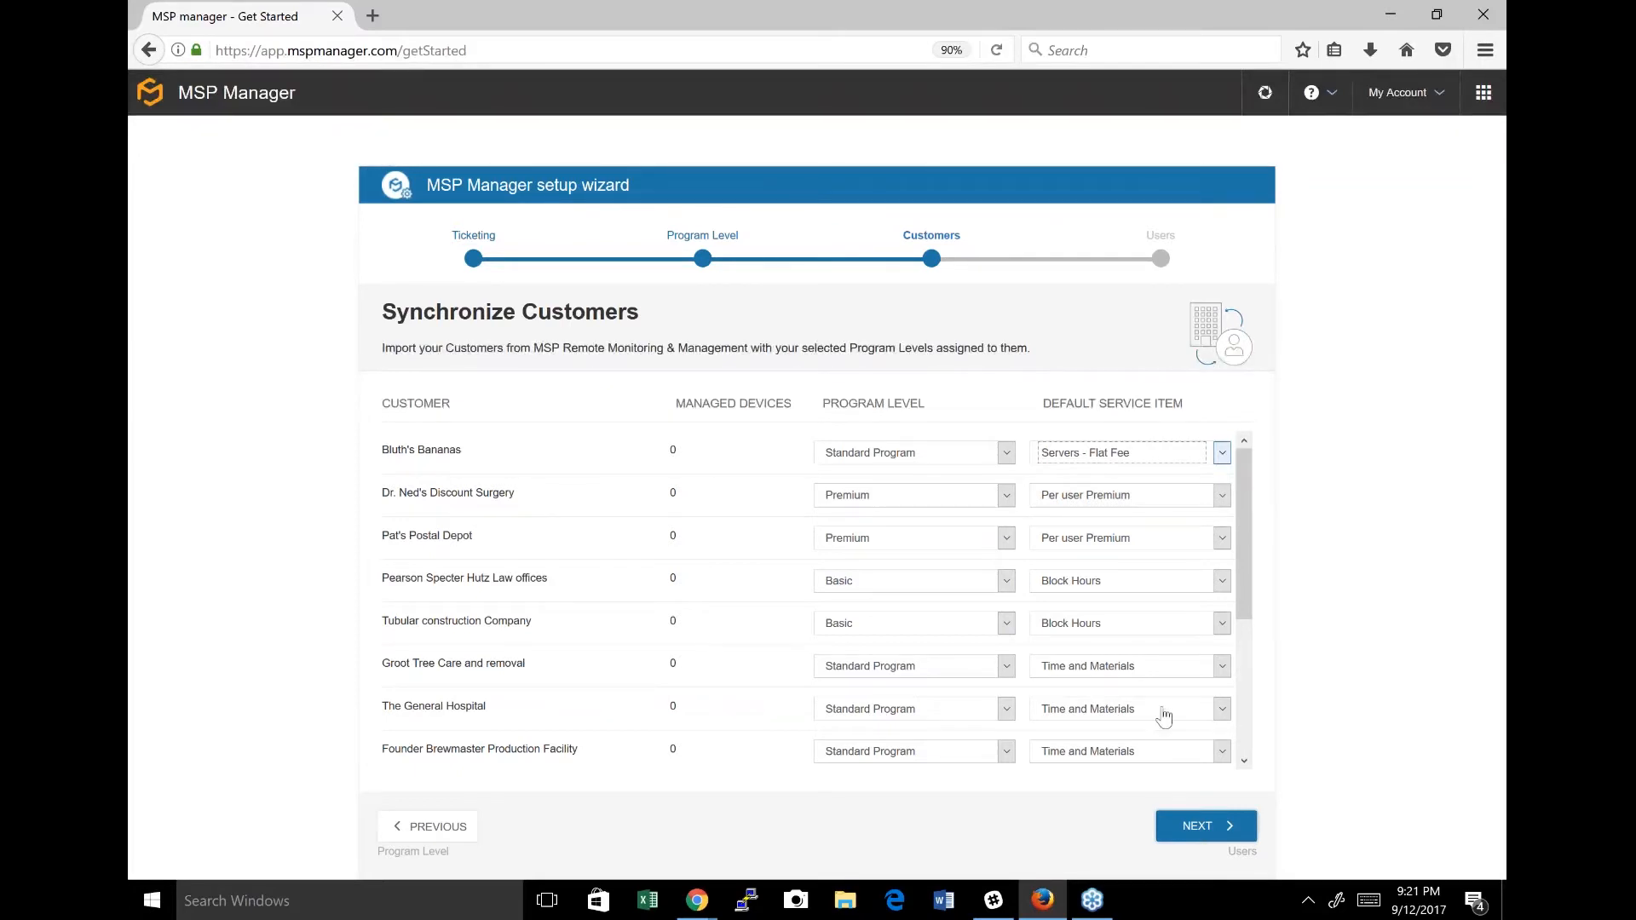
{"action": "left_click", "coordinate": [1223, 839]}
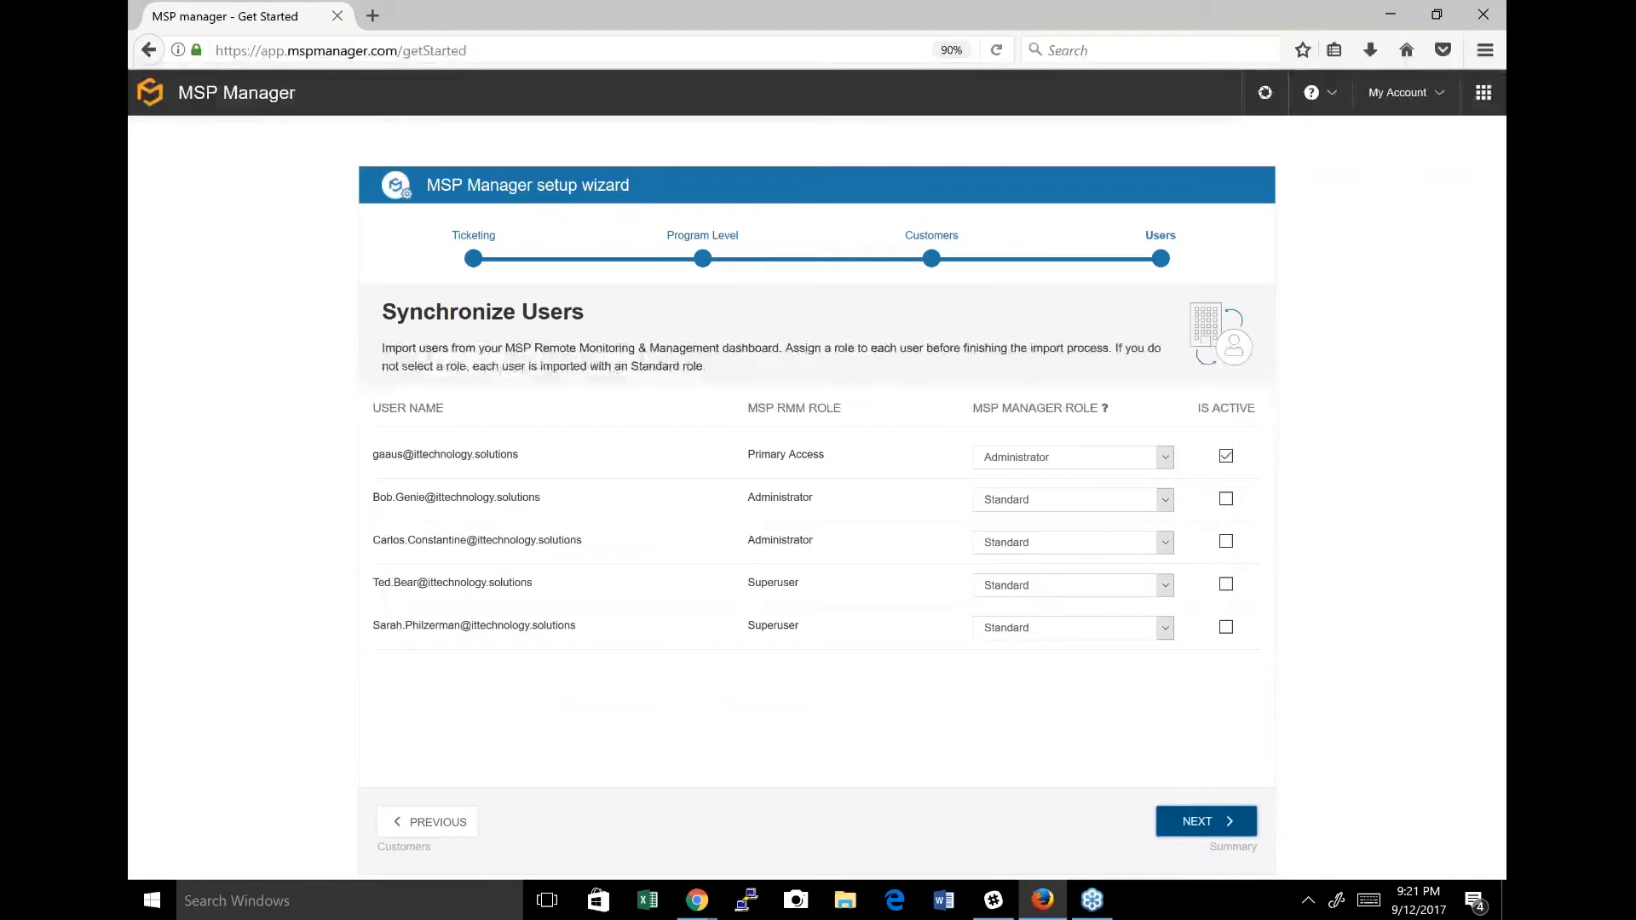
Mark the four Administrator and Superuser accounts as active for import and deactivate the Primary Access account.
{"action": "left_click", "coordinate": [1225, 499]}
{"action": "left_click", "coordinate": [1226, 541]}
{"action": "left_click", "coordinate": [1227, 587]}
{"action": "left_click", "coordinate": [1226, 627]}
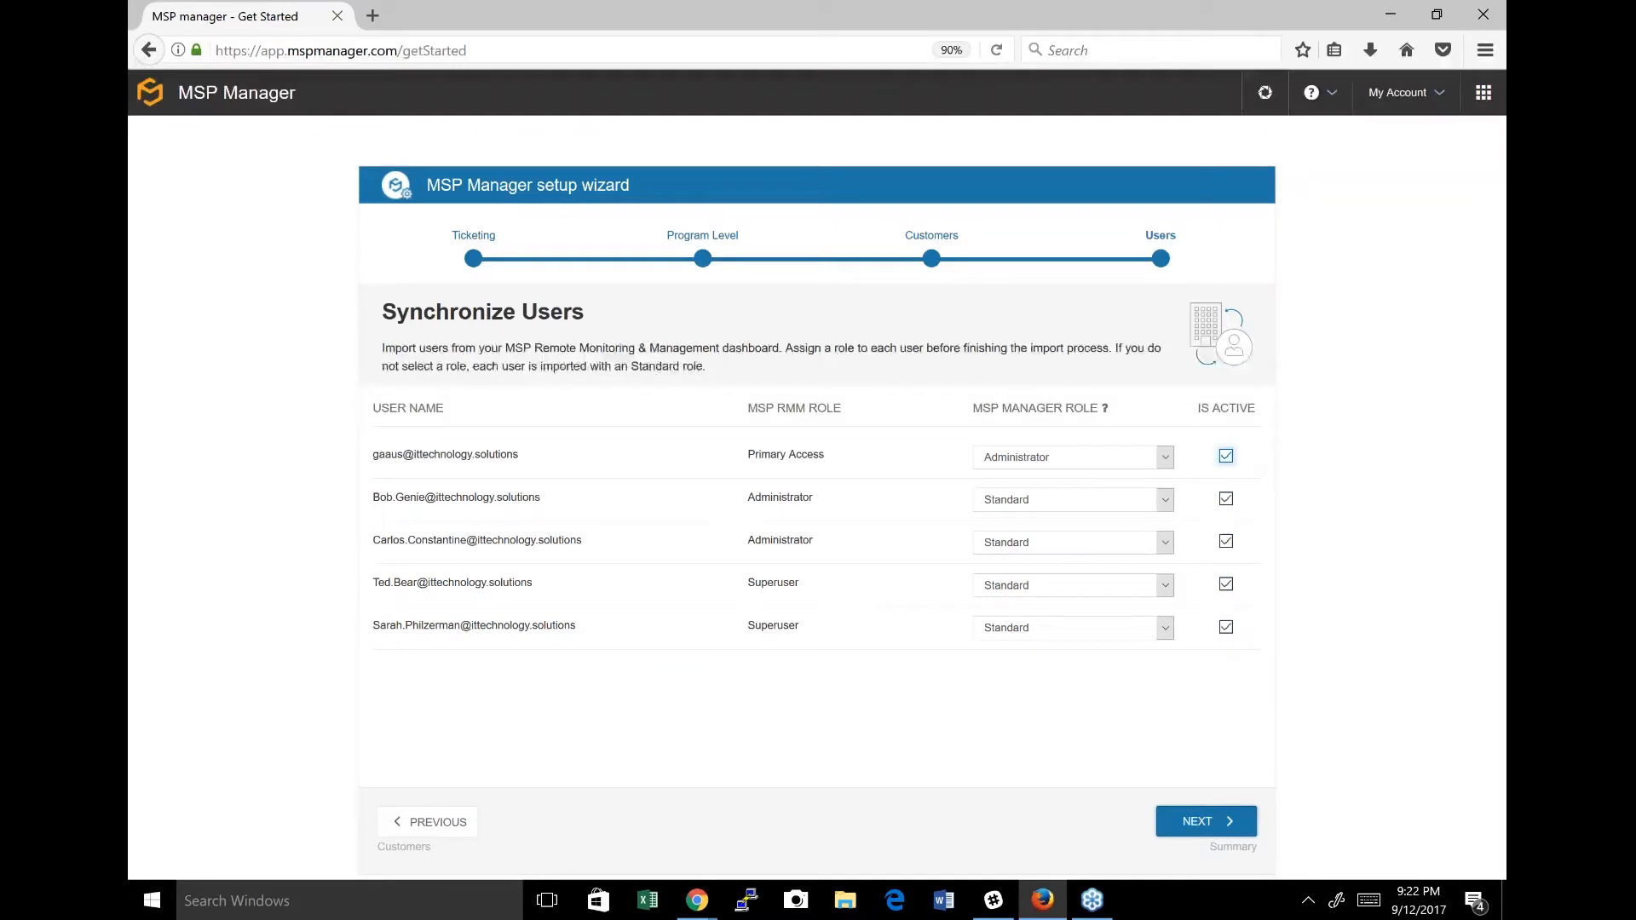
{"action": "left_click", "coordinate": [1226, 456]}
Assign the MSP Manager Administrator role to both users who are RMM Administrators, and complete the account setup.
{"action": "left_click", "coordinate": [1167, 501]}
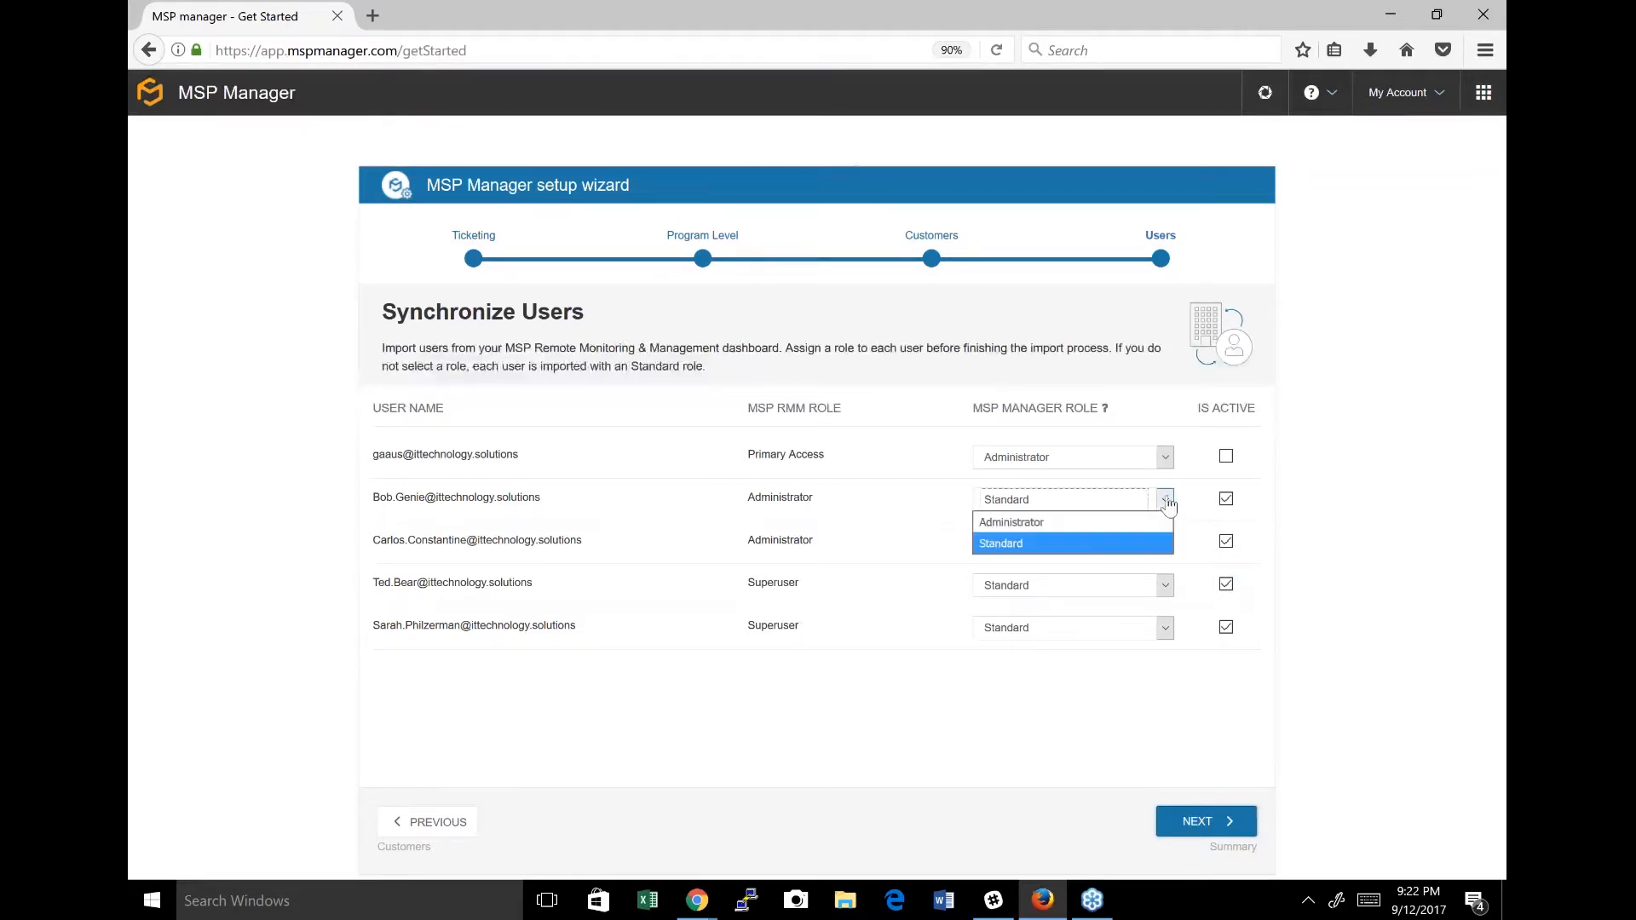
{"action": "left_click", "coordinate": [1105, 522]}
{"action": "left_click", "coordinate": [1147, 545]}
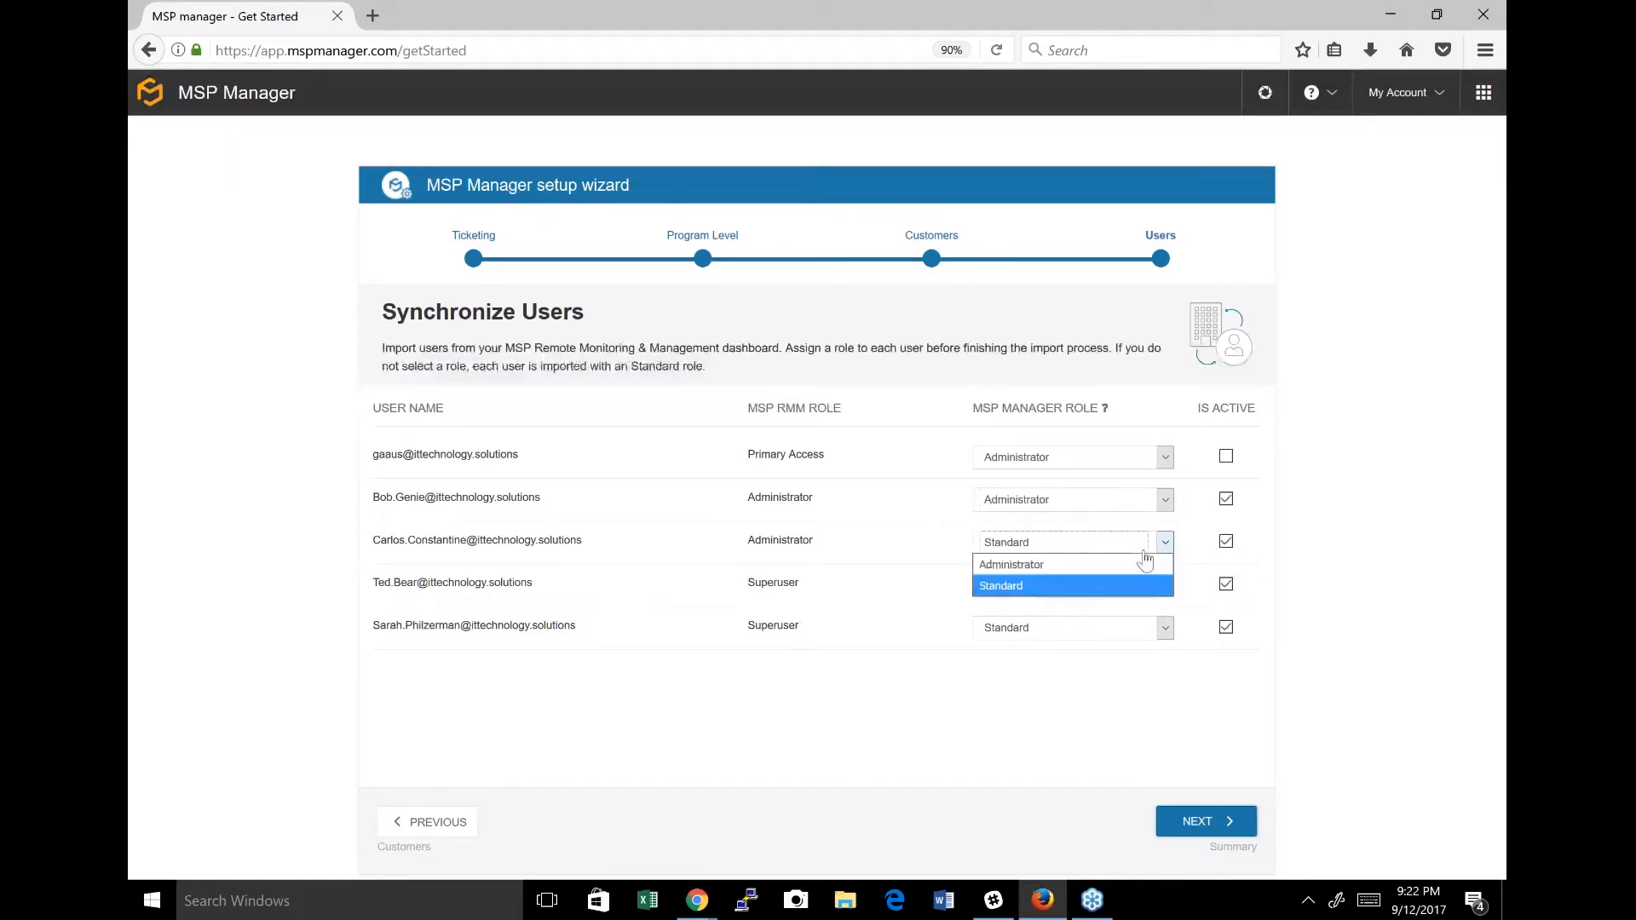
{"action": "left_click", "coordinate": [1083, 567]}
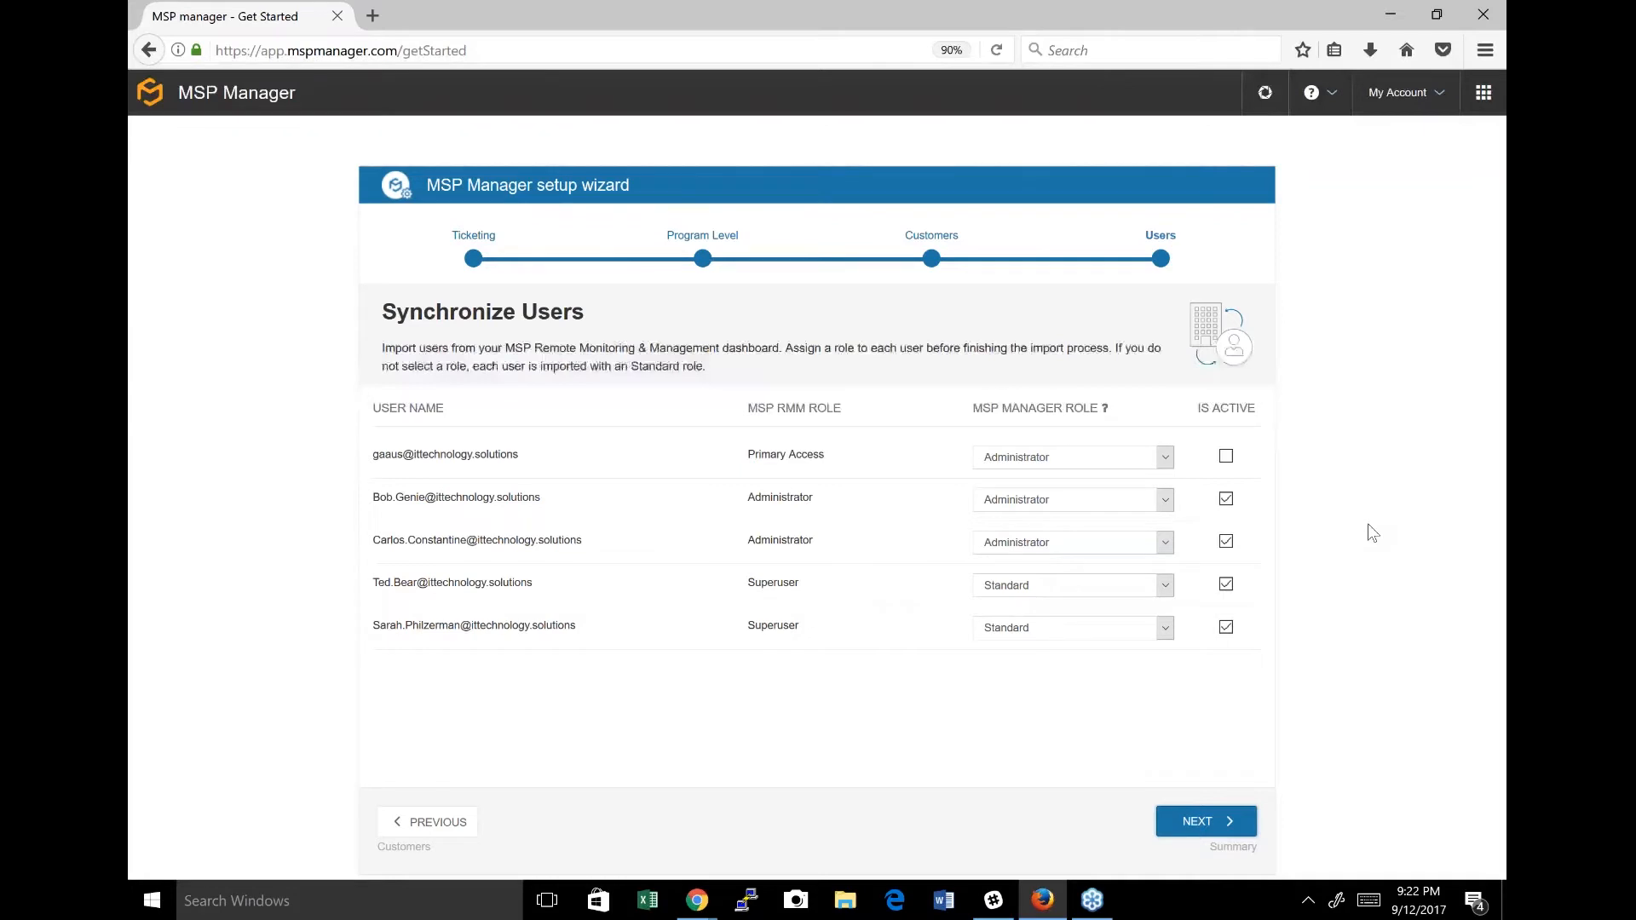
{"action": "left_click", "coordinate": [1228, 831]}
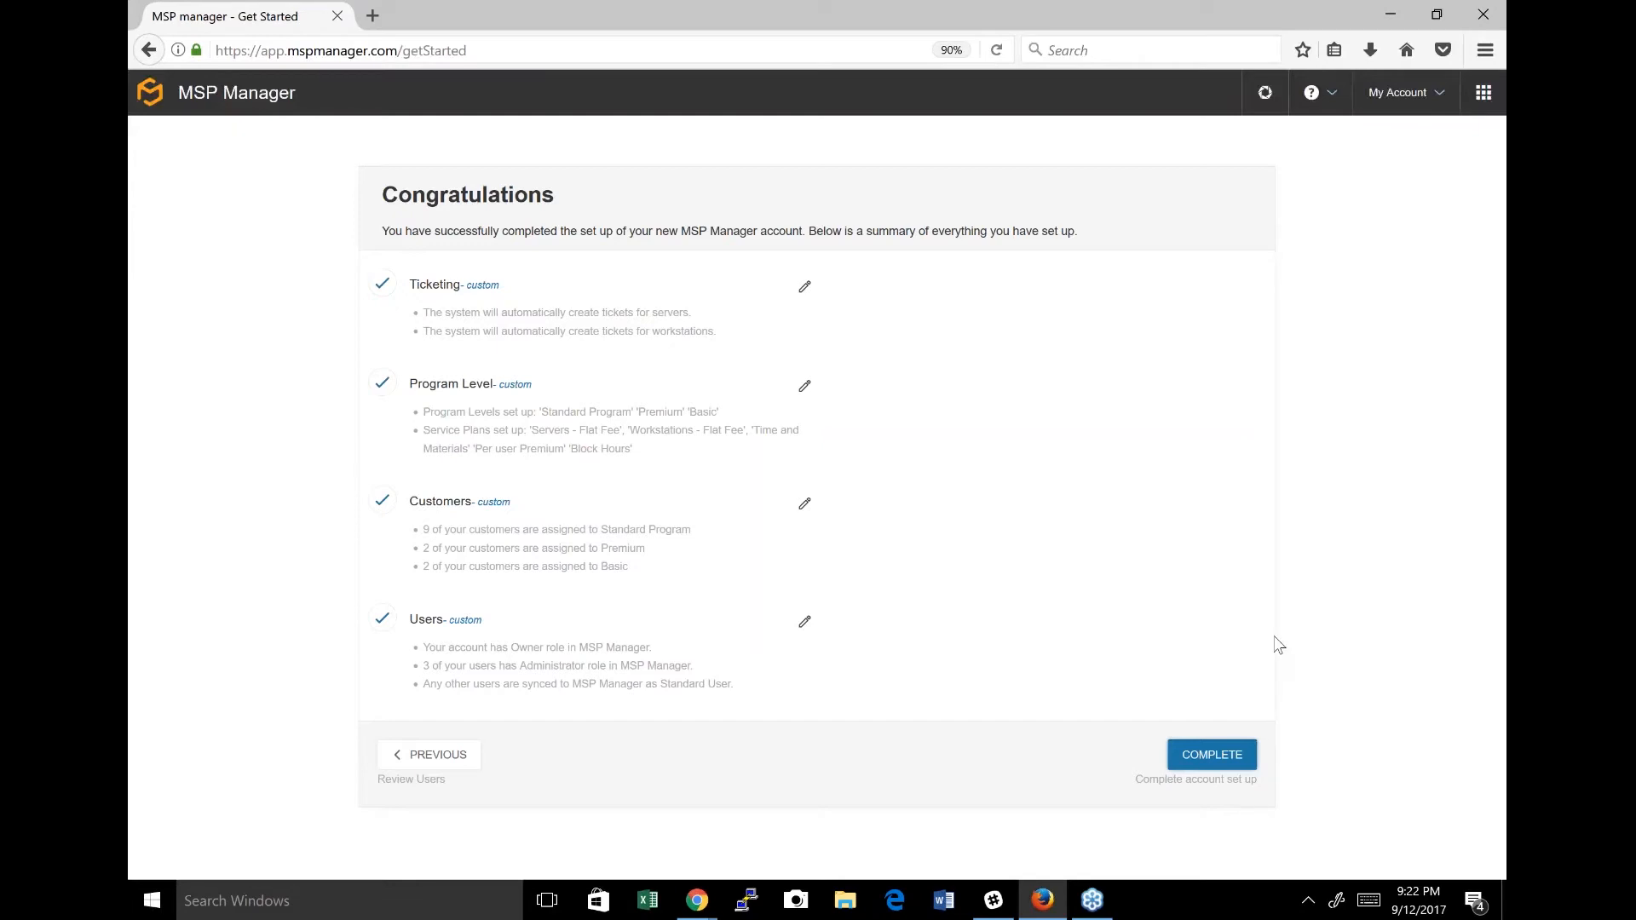
{"action": "left_click", "coordinate": [1222, 761]}
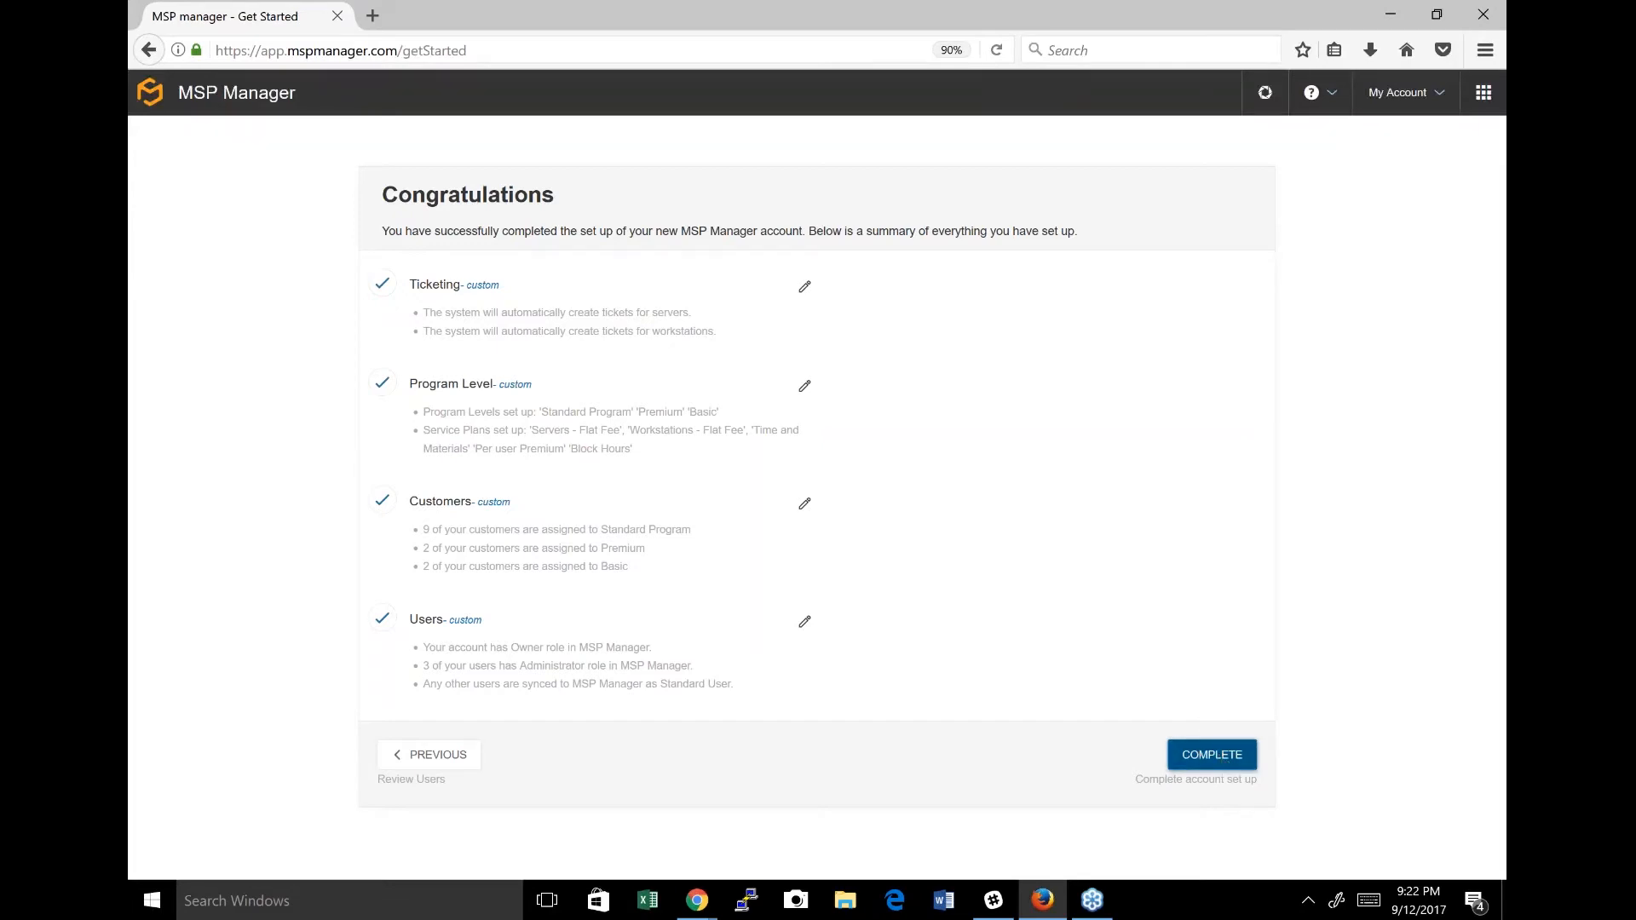
{"action": "left_click", "coordinate": [1212, 755]}
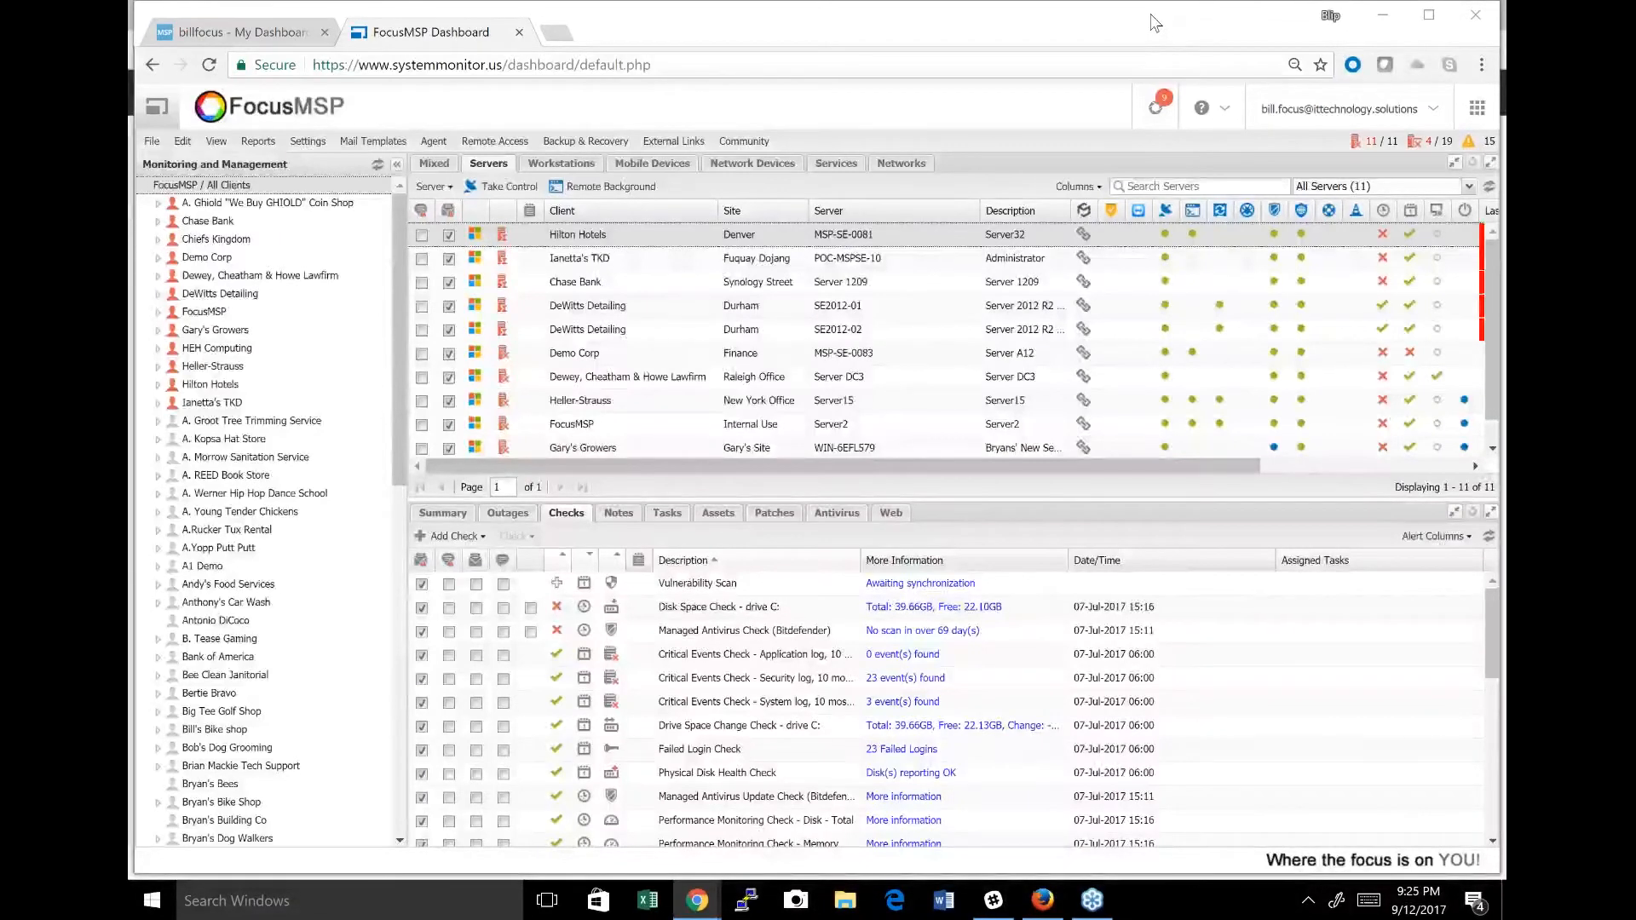
{"action": "left_click", "coordinate": [242, 31]}
{"action": "left_click", "coordinate": [673, 119]}
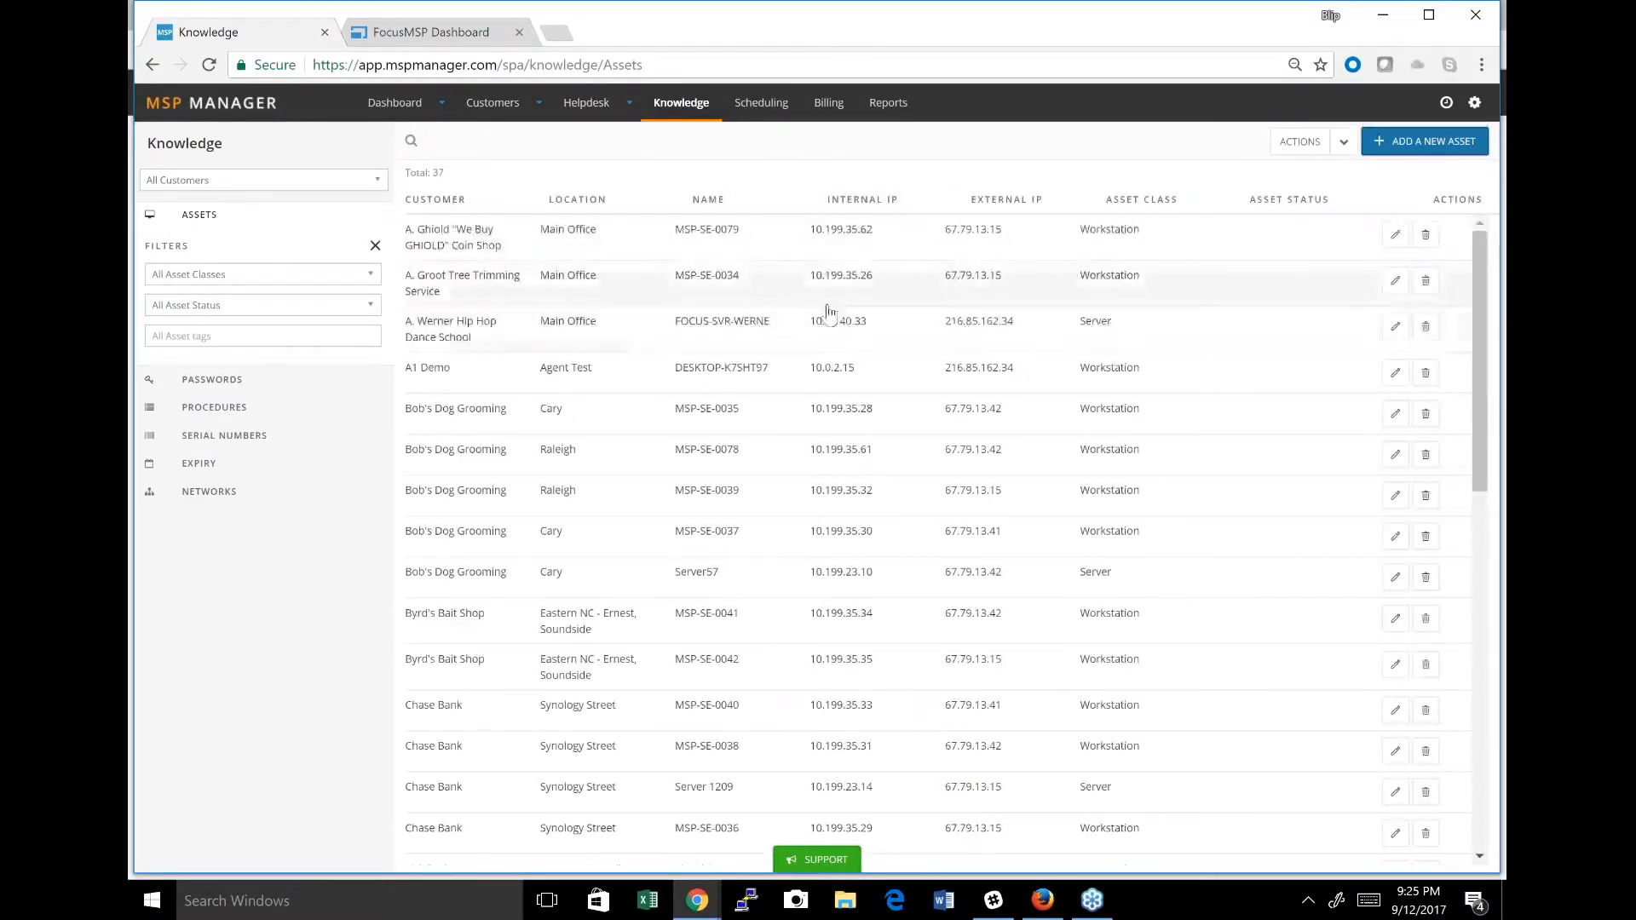
{"action": "left_click", "coordinate": [218, 384]}
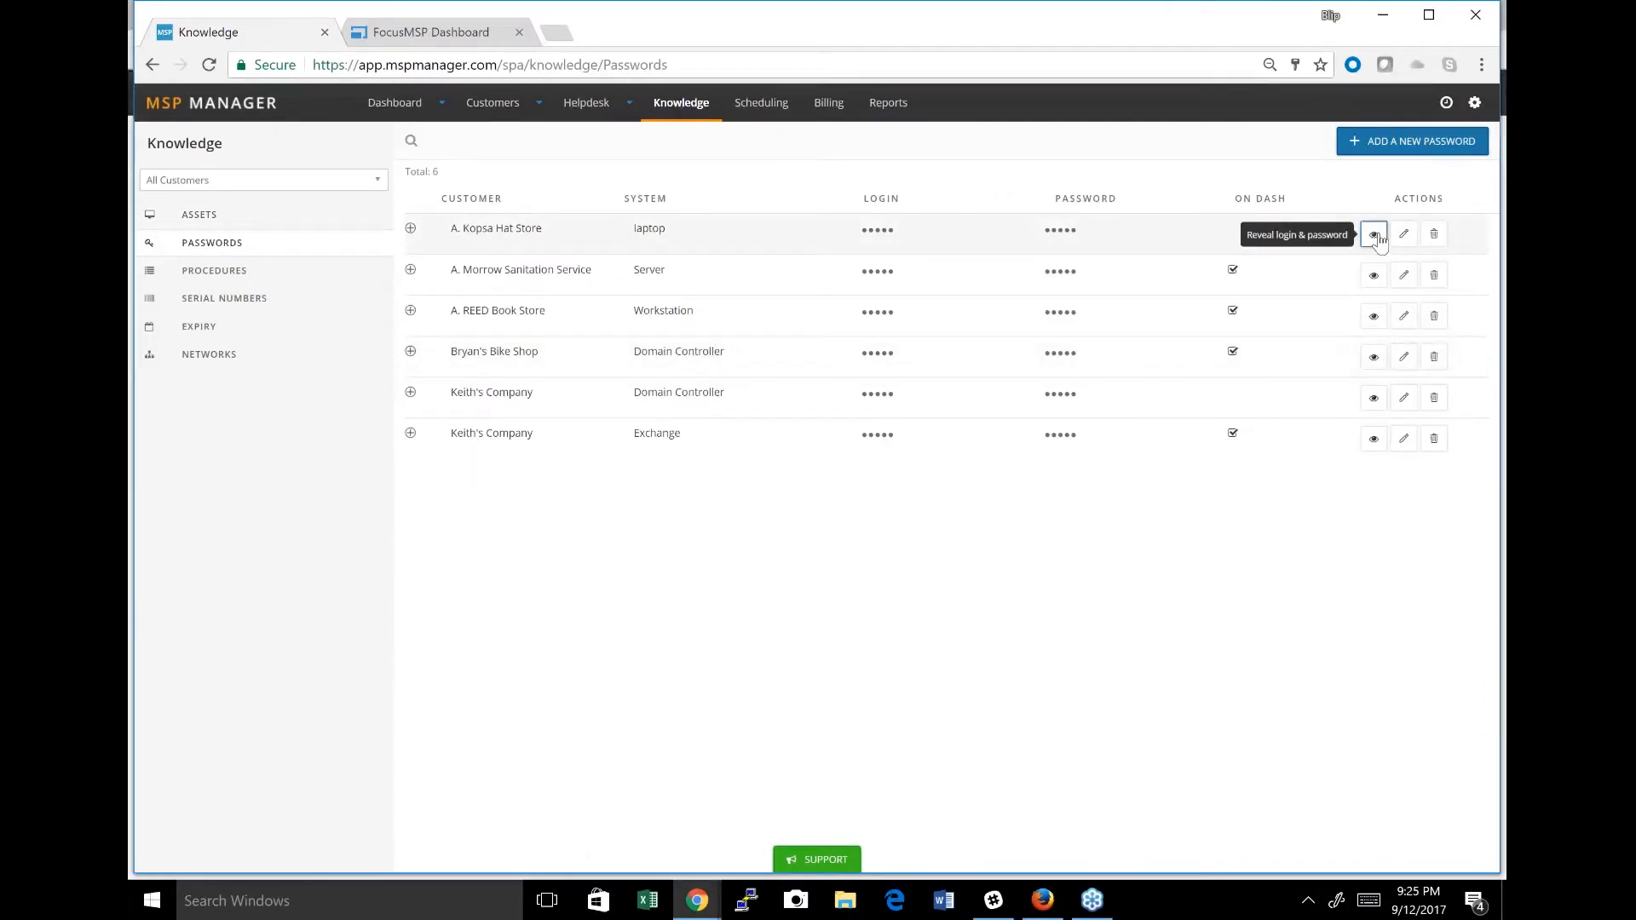
{"action": "left_click", "coordinate": [1374, 235]}
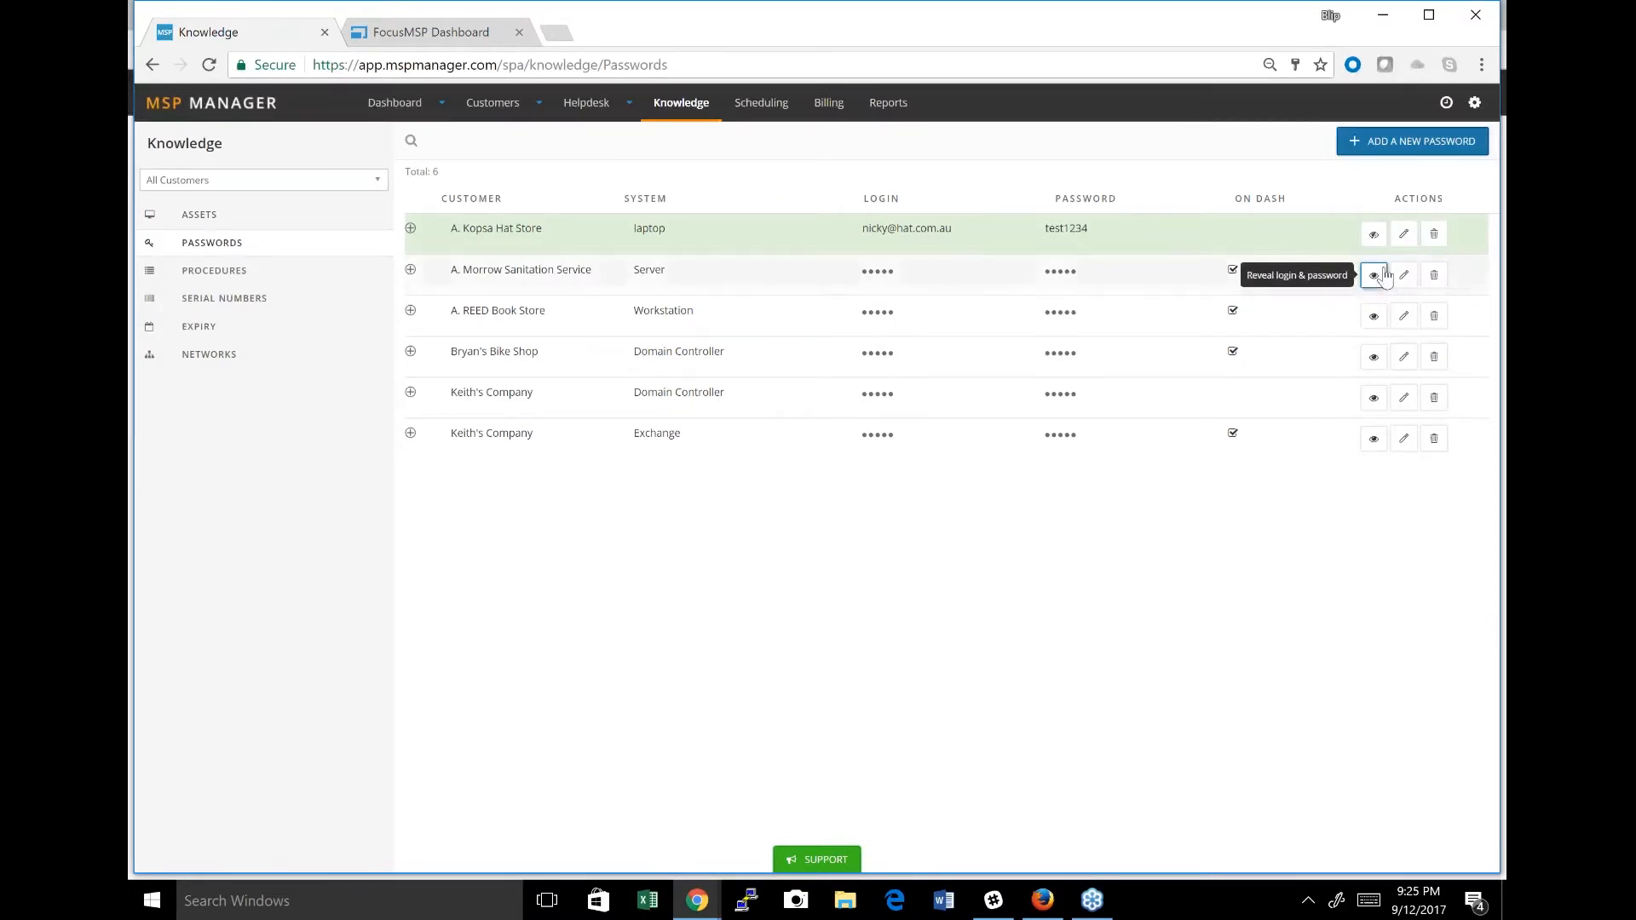
{"action": "left_click", "coordinate": [1386, 276]}
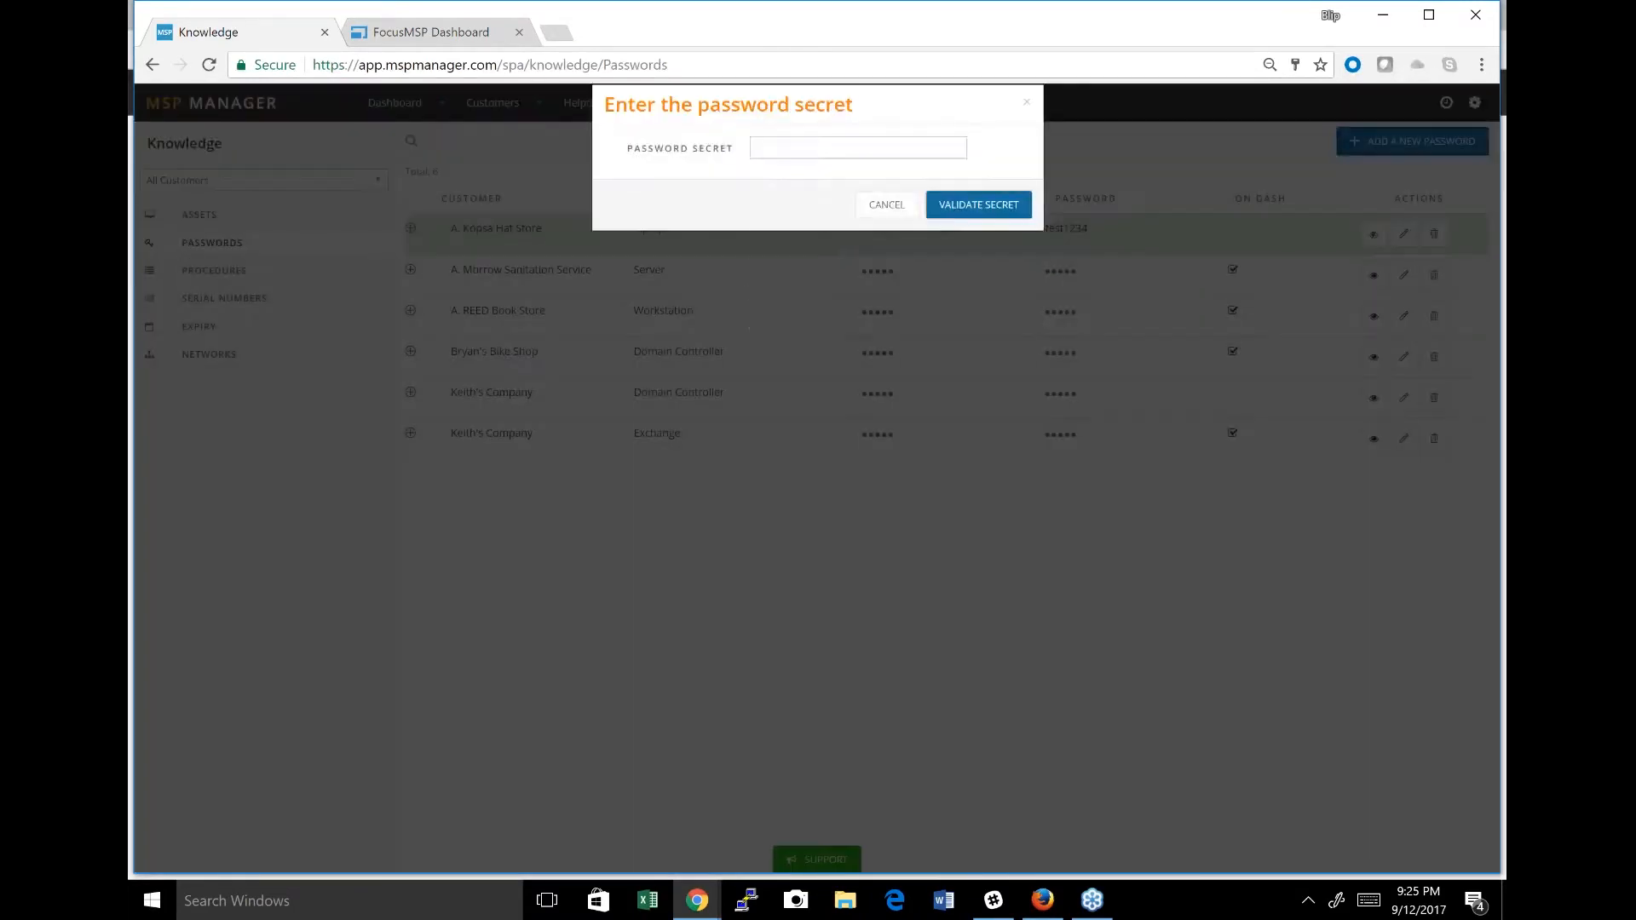
{"action": "left_click", "coordinate": [815, 149]}
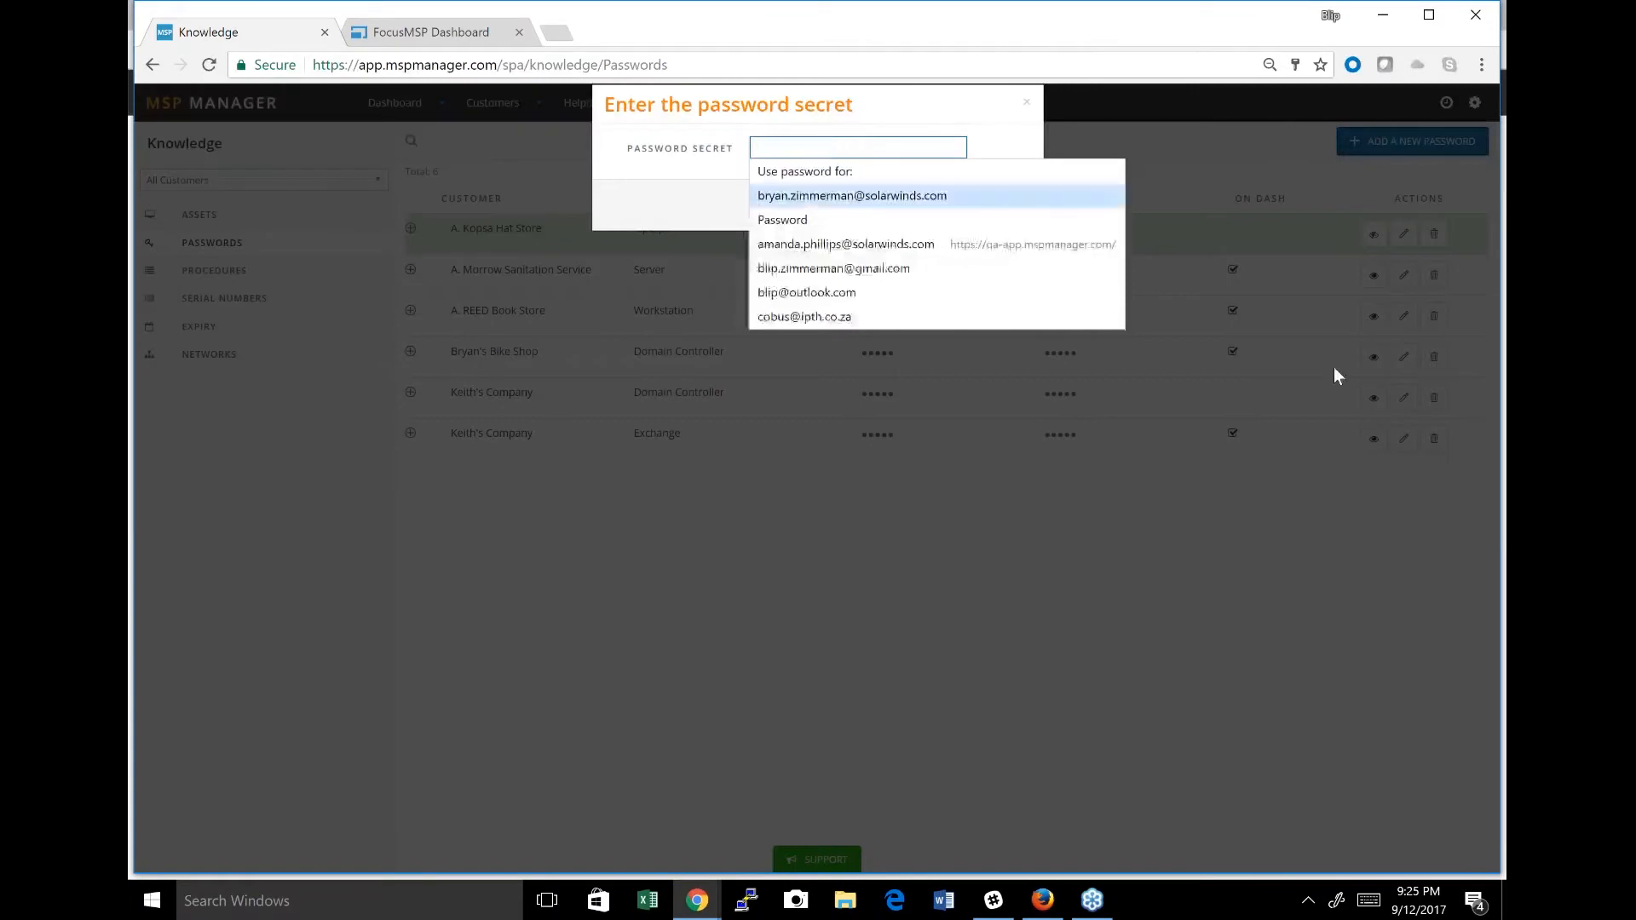
{"action": "left_click", "coordinate": [1191, 502]}
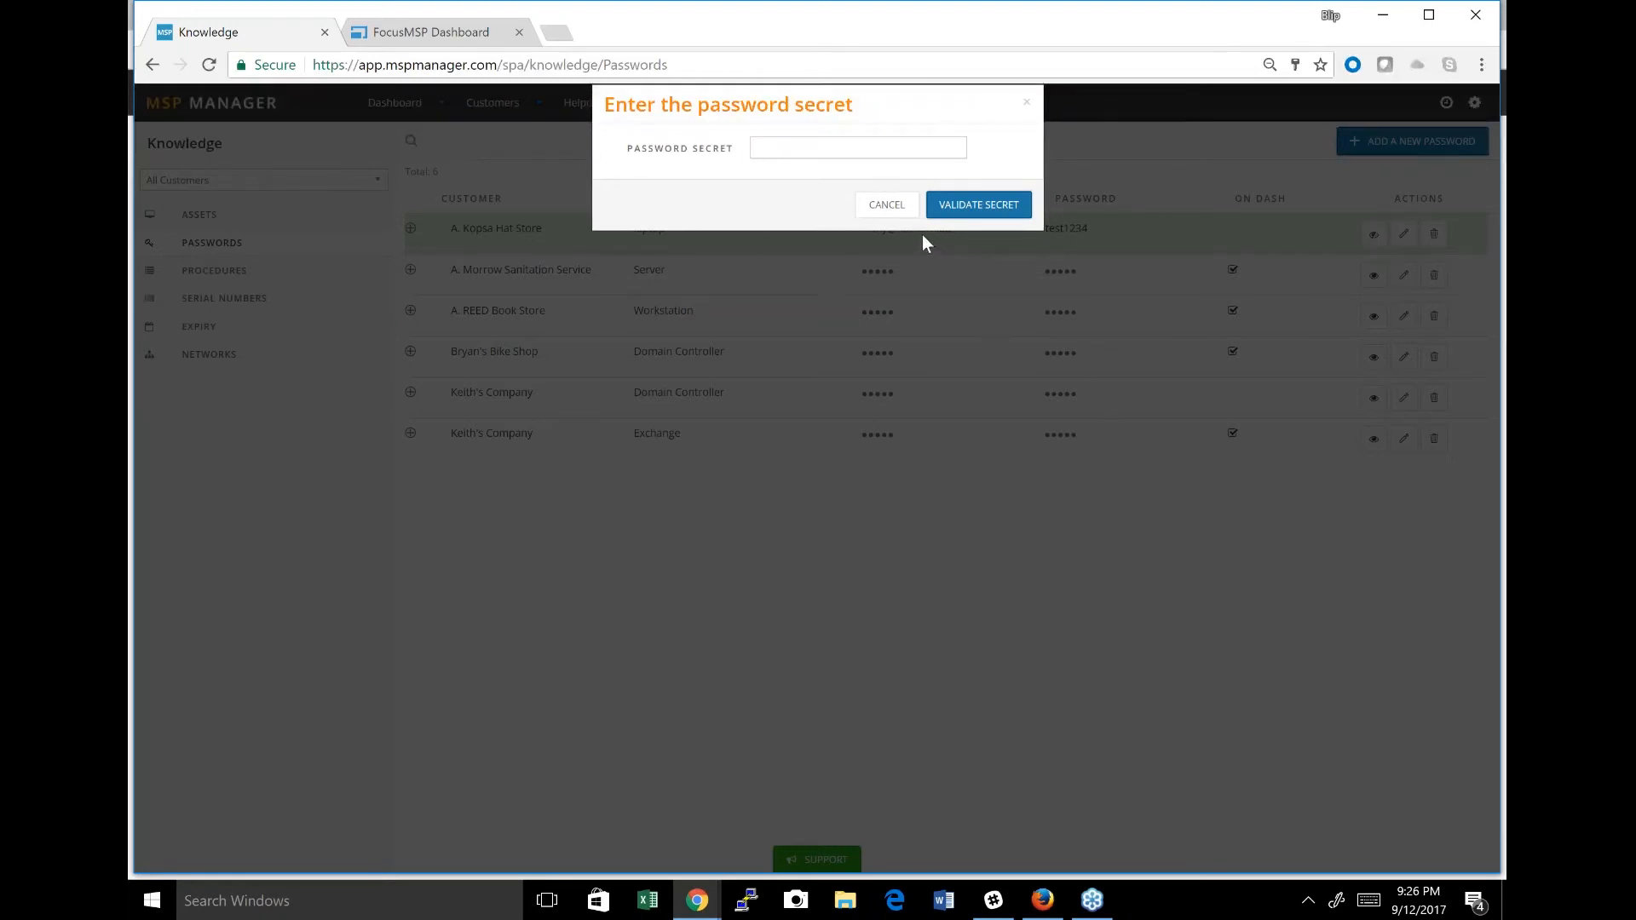
{"action": "left_click", "coordinate": [887, 206]}
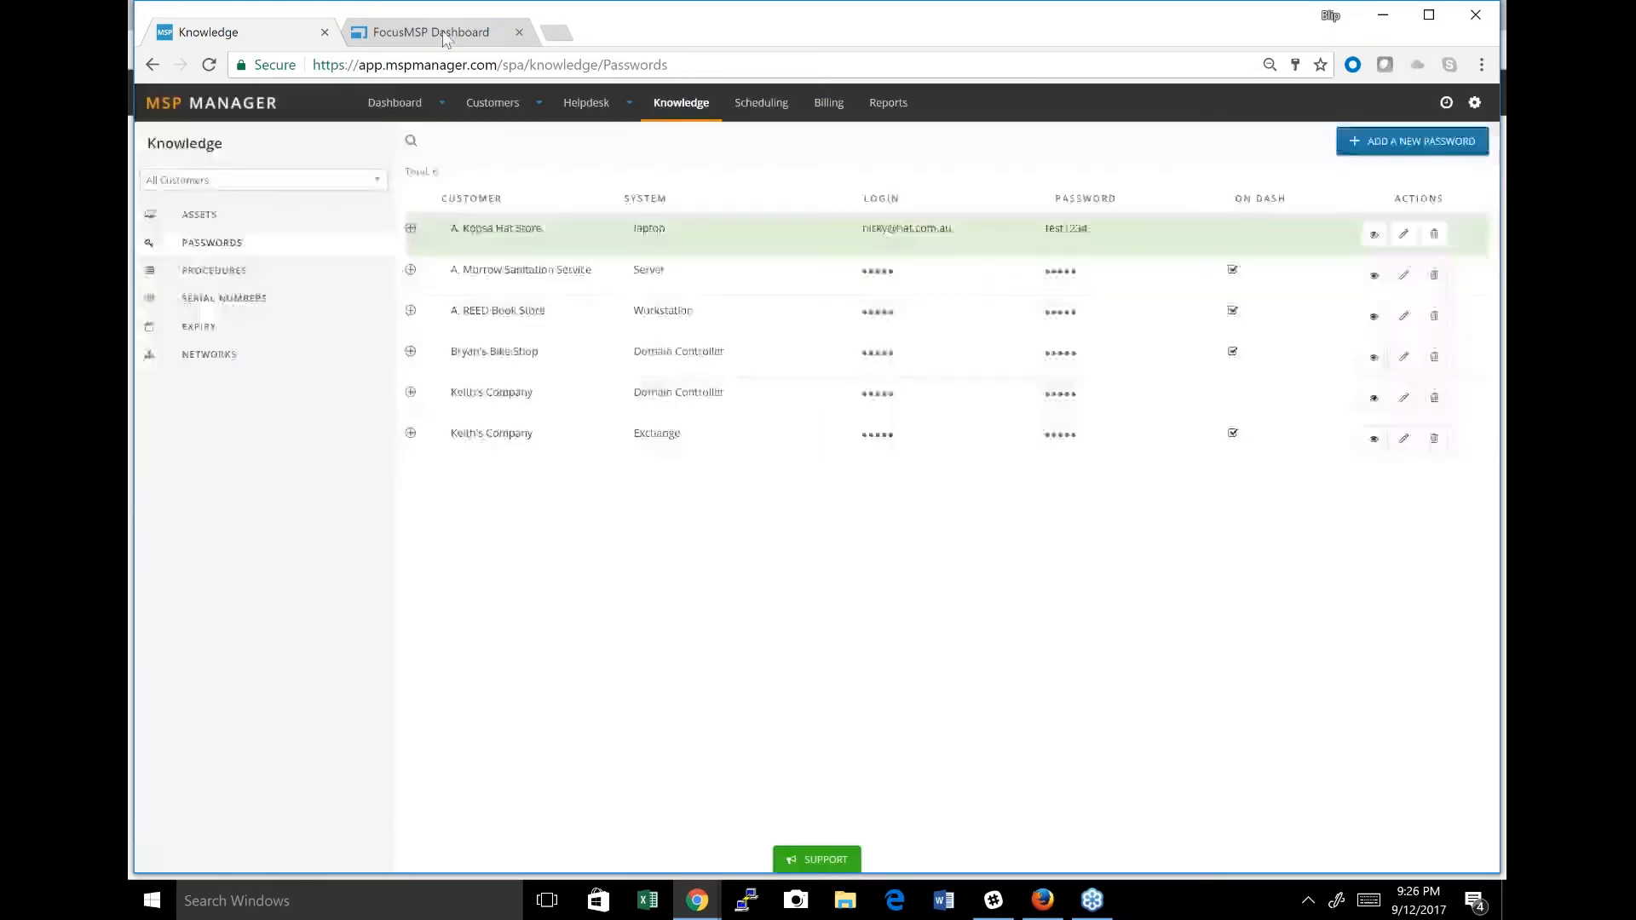
Switch to the FocusMSP RMM dashboard and open the Device Overdue outage information for Hilton Hotels server MSP-SE-0081.
{"action": "left_click", "coordinate": [444, 38]}
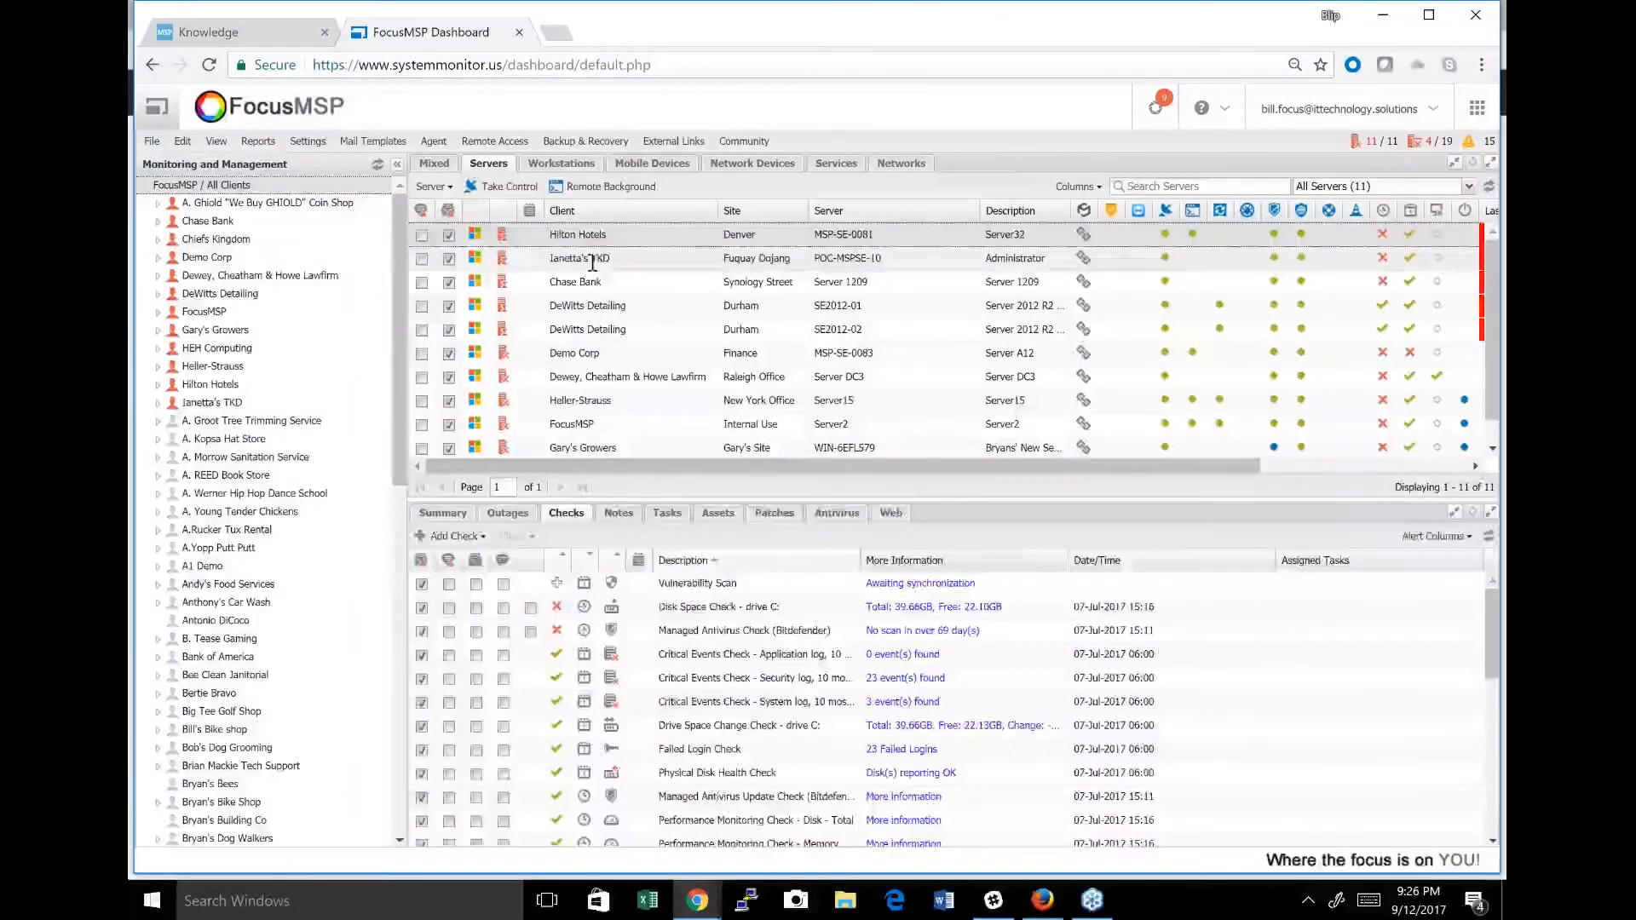
{"action": "left_click", "coordinate": [594, 262]}
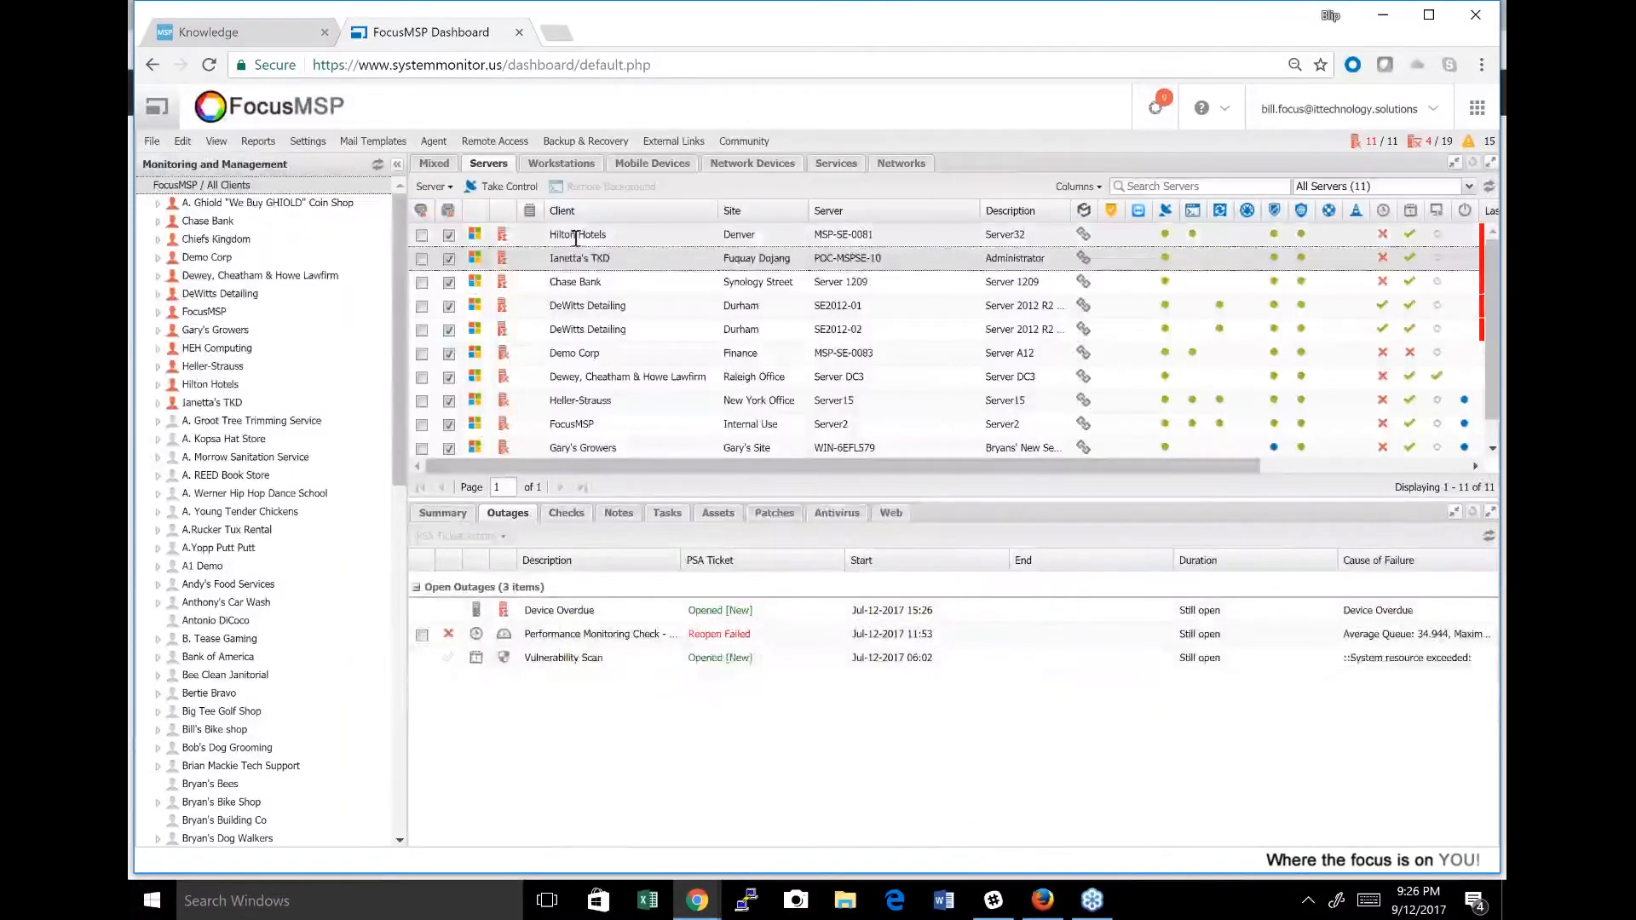
{"action": "left_click", "coordinate": [576, 240]}
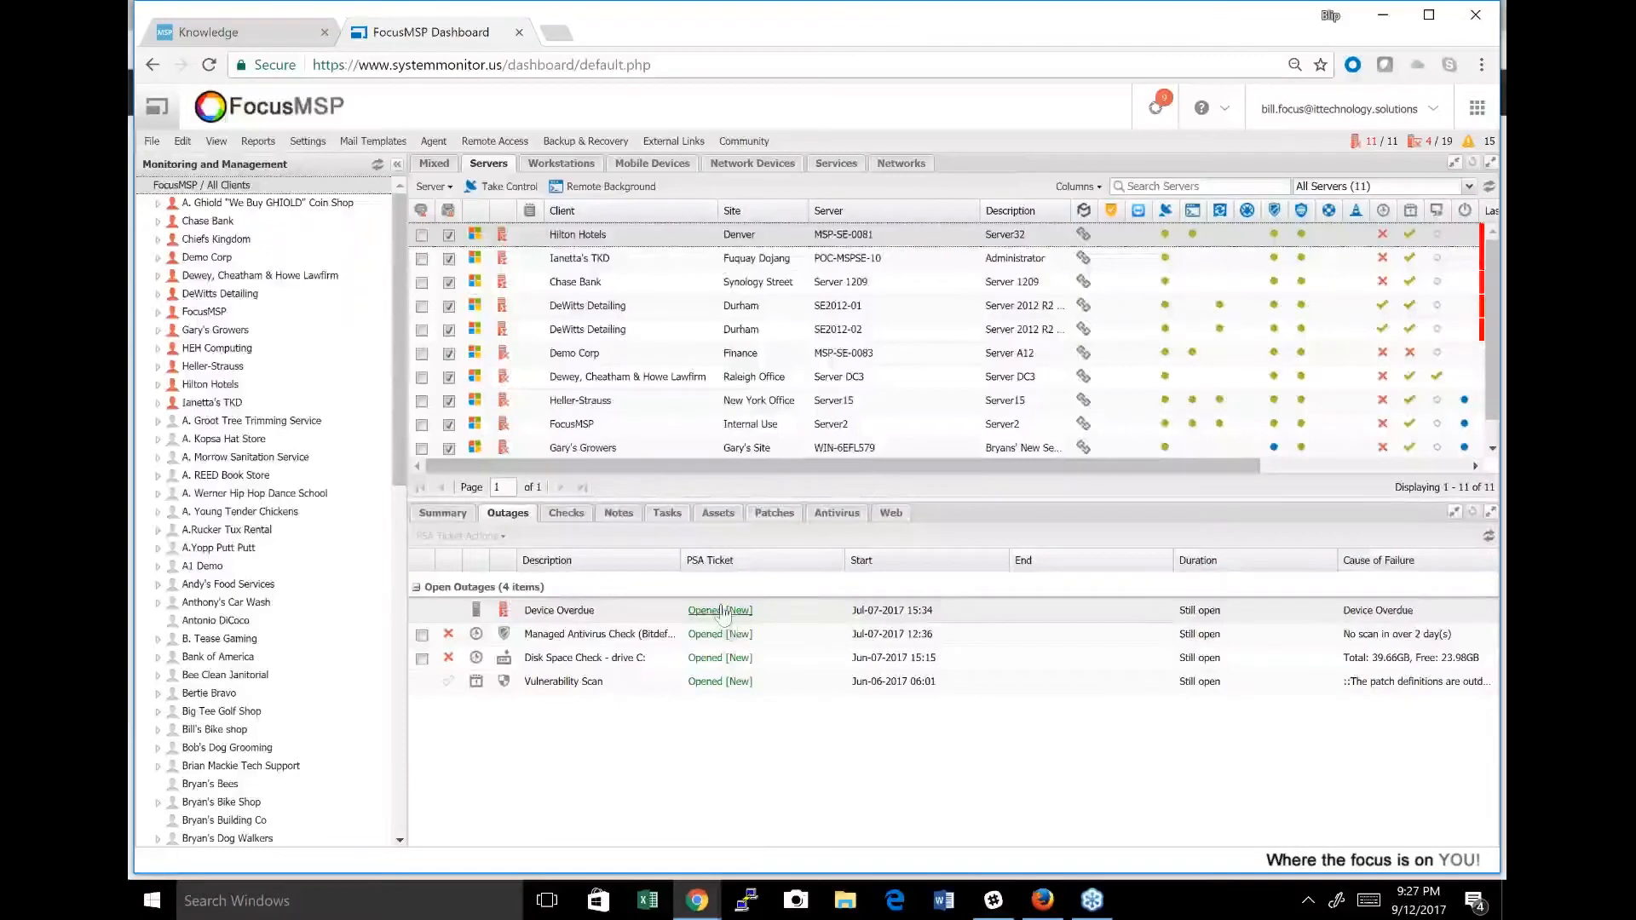
{"action": "left_click", "coordinate": [727, 612]}
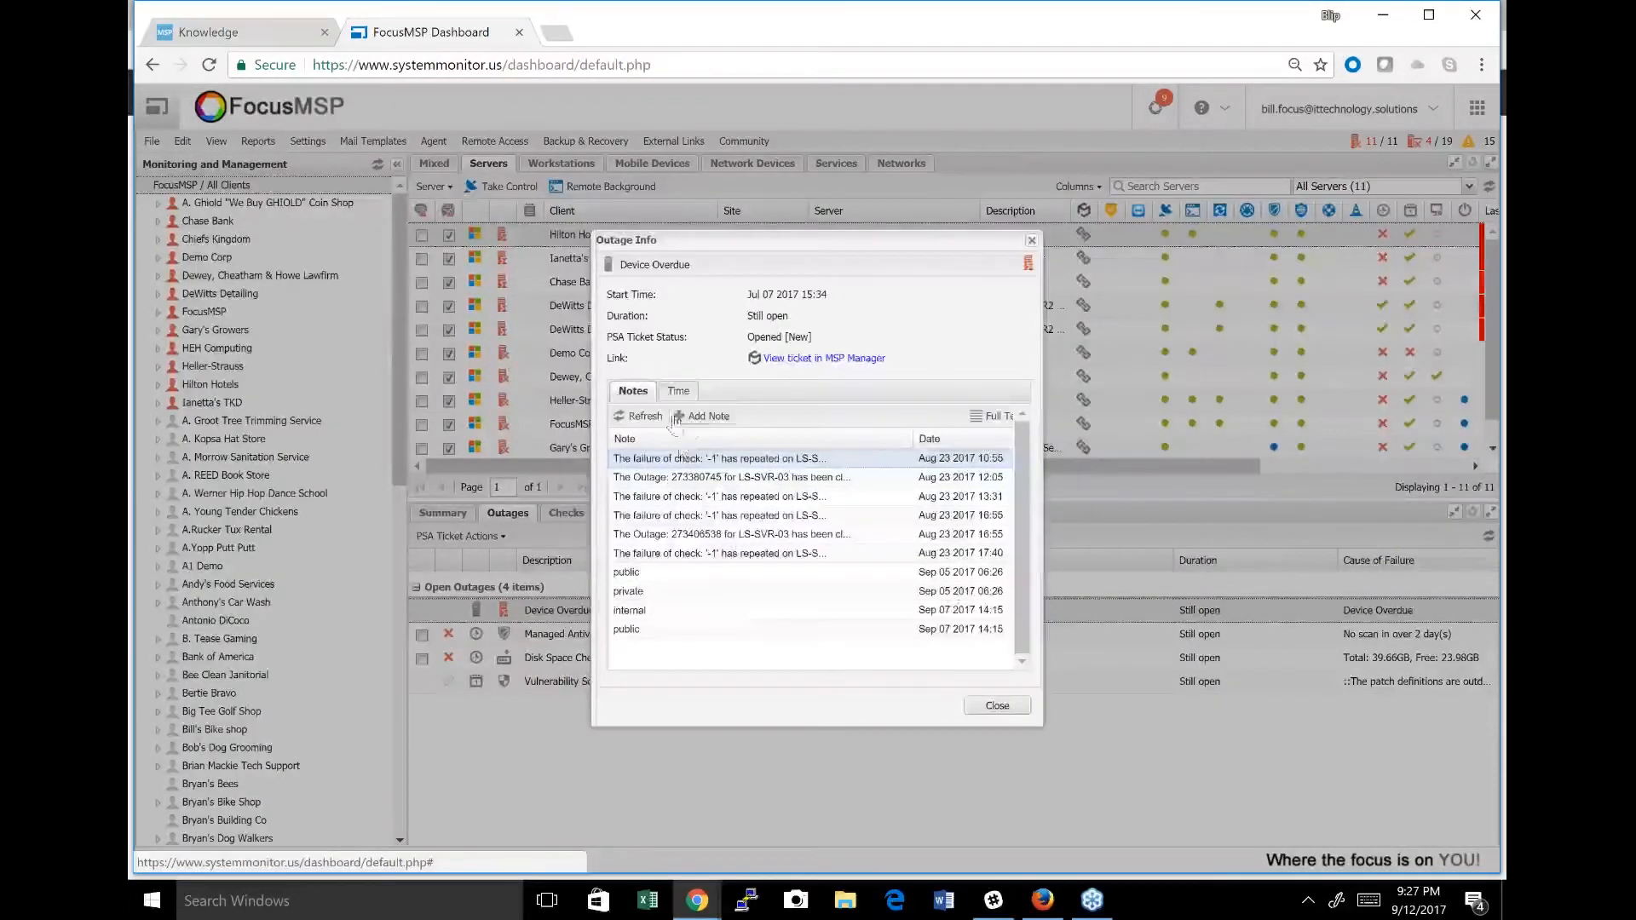
Add the note "Triaged Issue with customer" to the Device Overdue outage without making it visible to customers.
{"action": "left_click", "coordinate": [703, 417]}
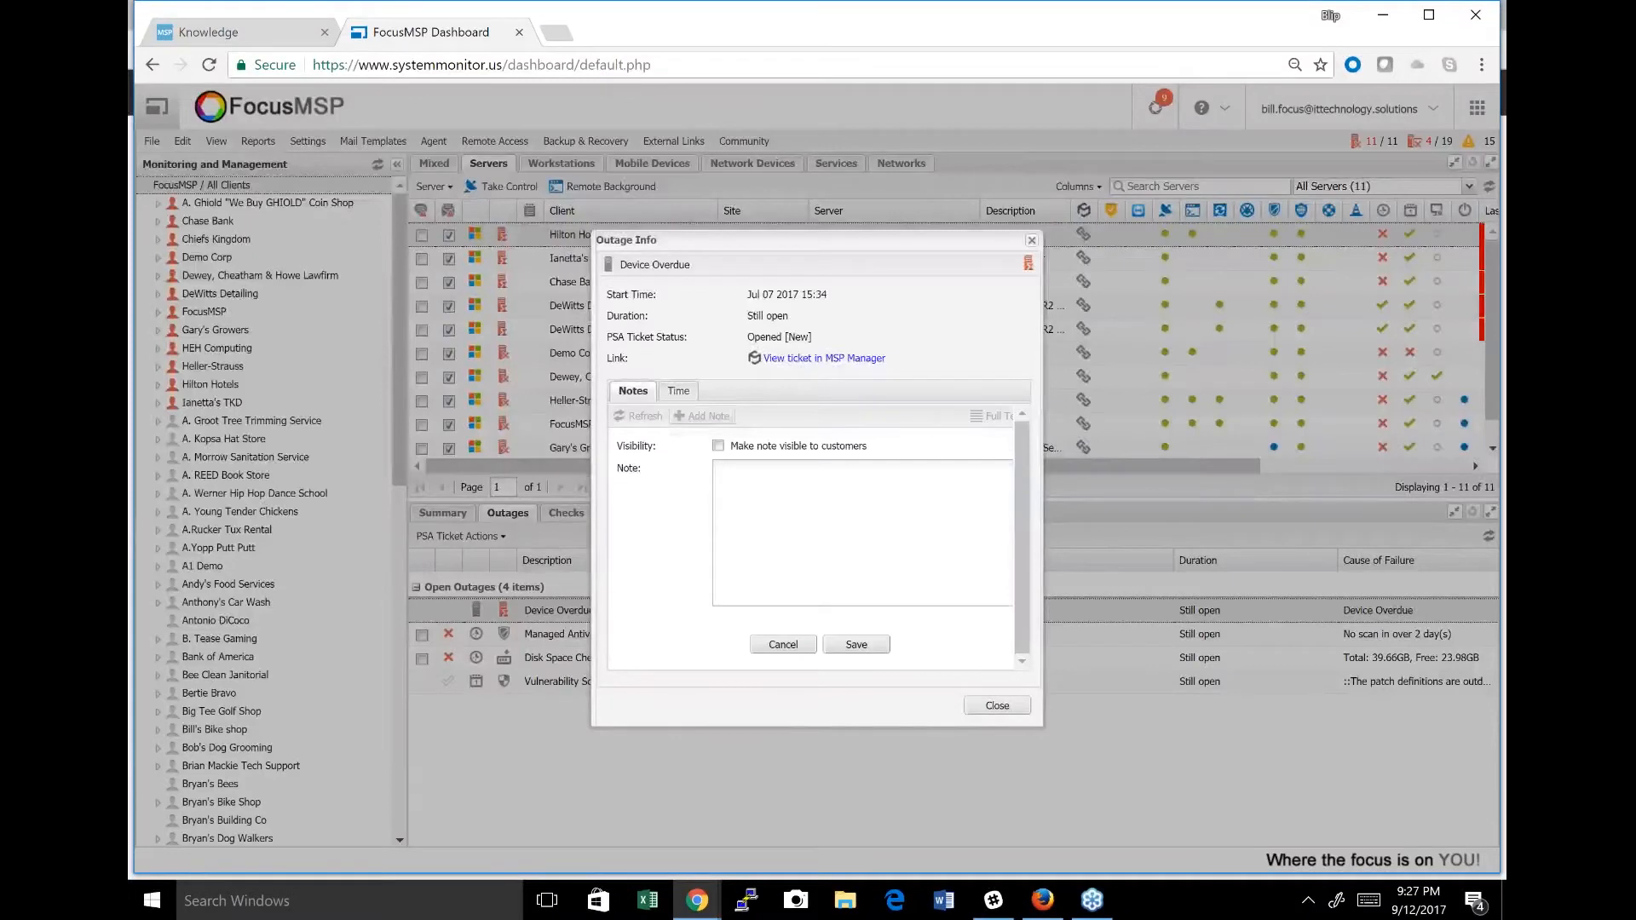
{"action": "type", "text": "Triaged "}
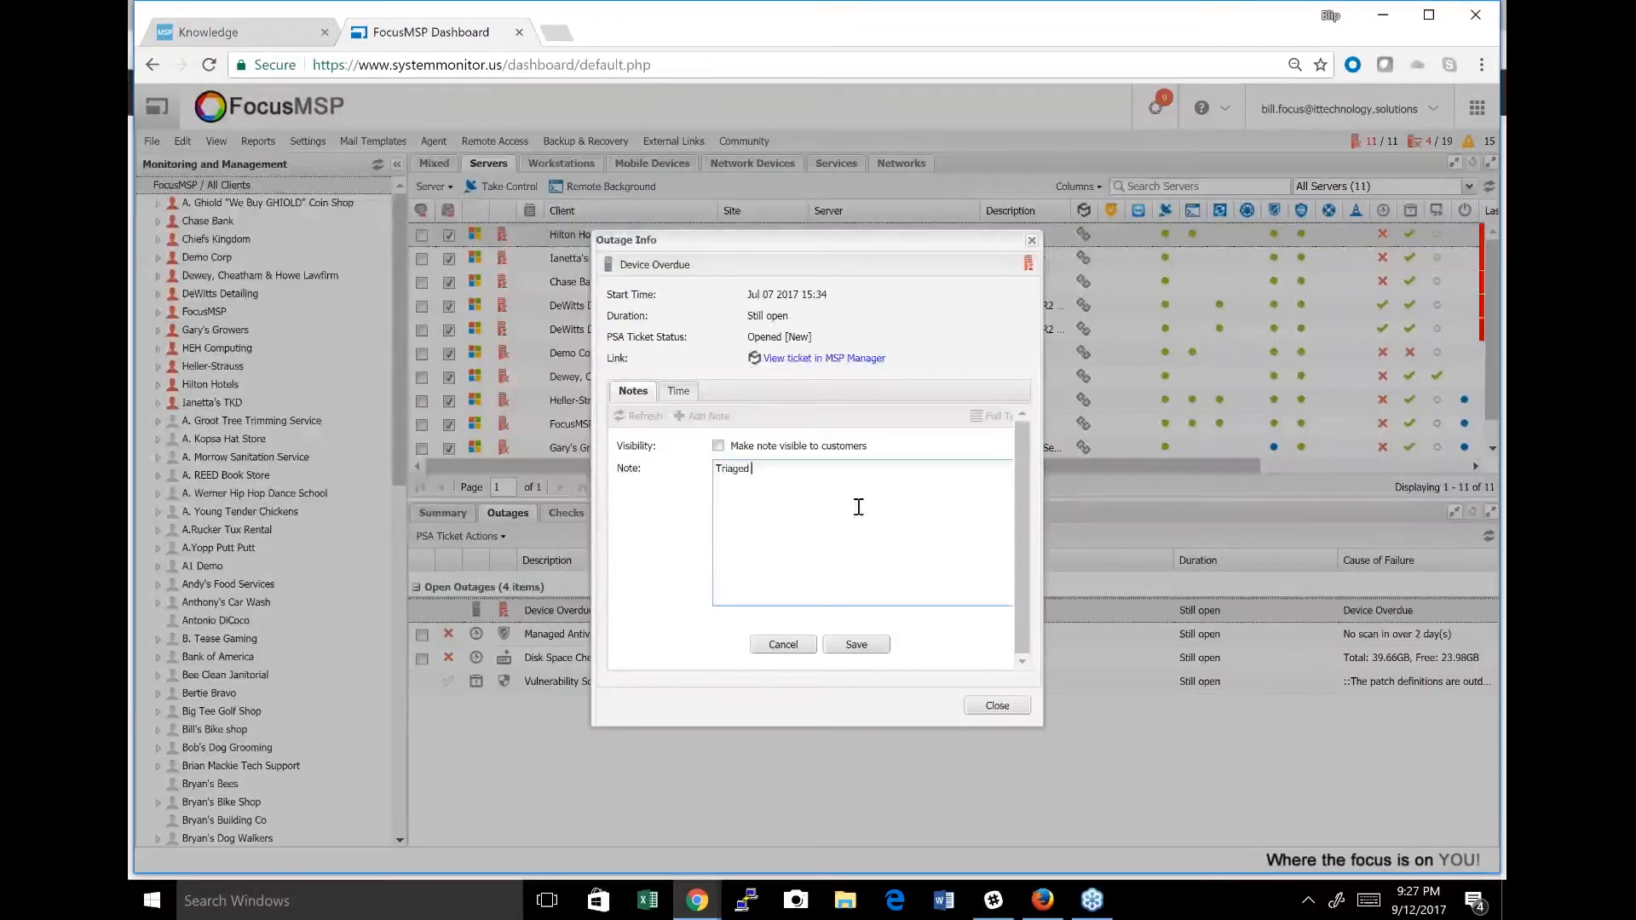
{"action": "type", "text": "Issue with customer"}
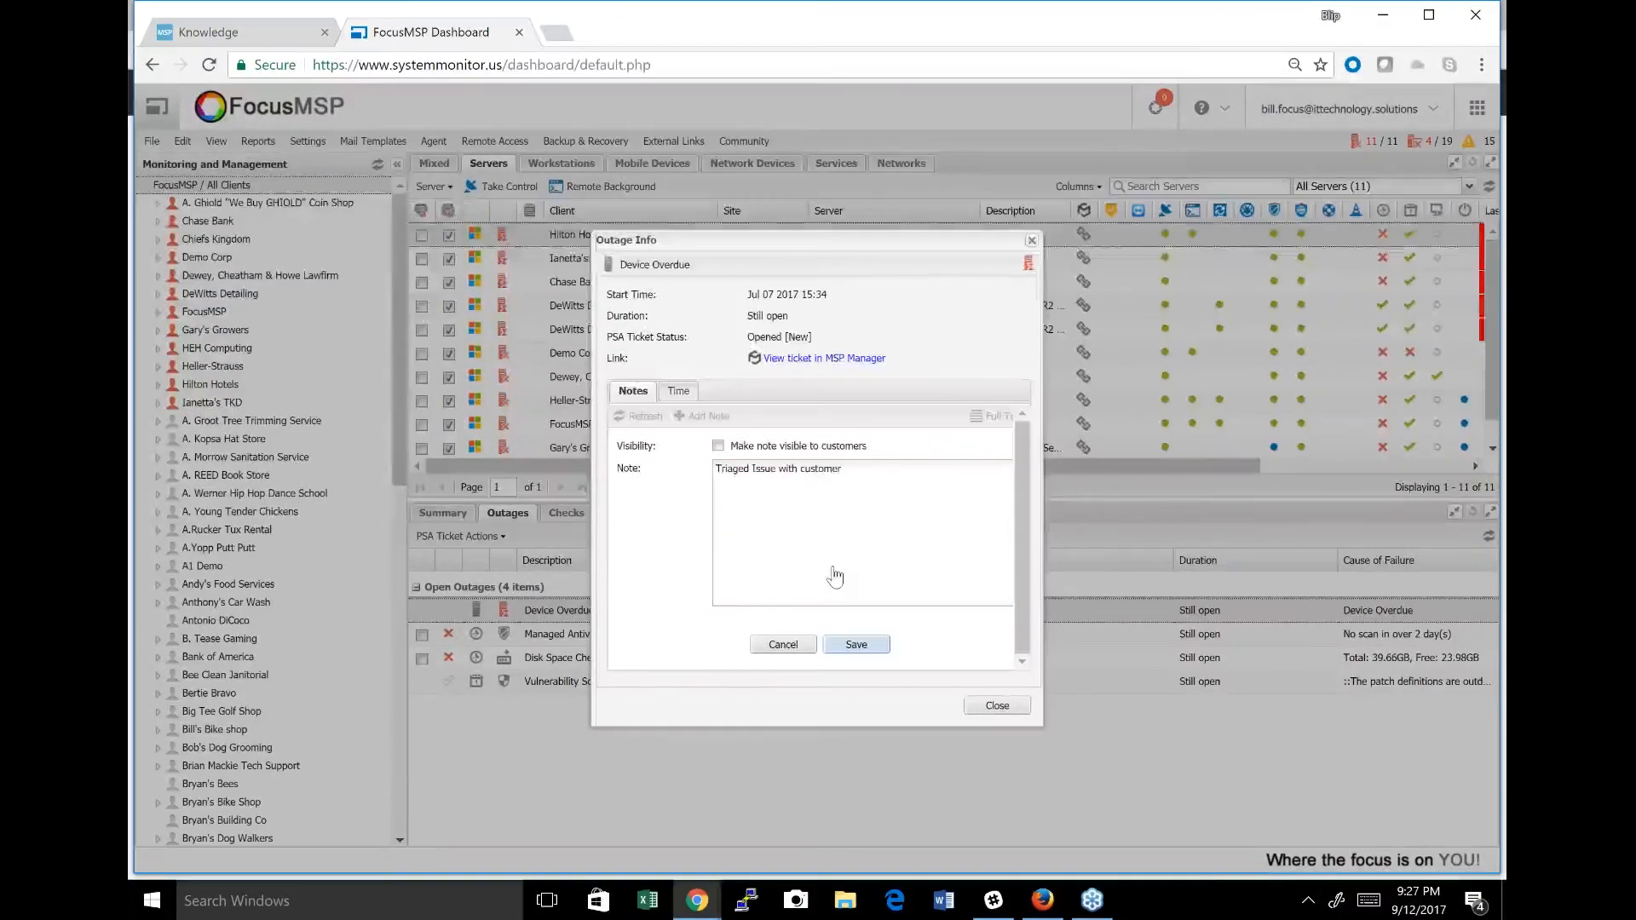
Record a time entry for the outage at the After Hours Rate with the summary "Onsite check" and save it.
{"action": "left_click", "coordinate": [678, 390]}
{"action": "left_click", "coordinate": [805, 447]}
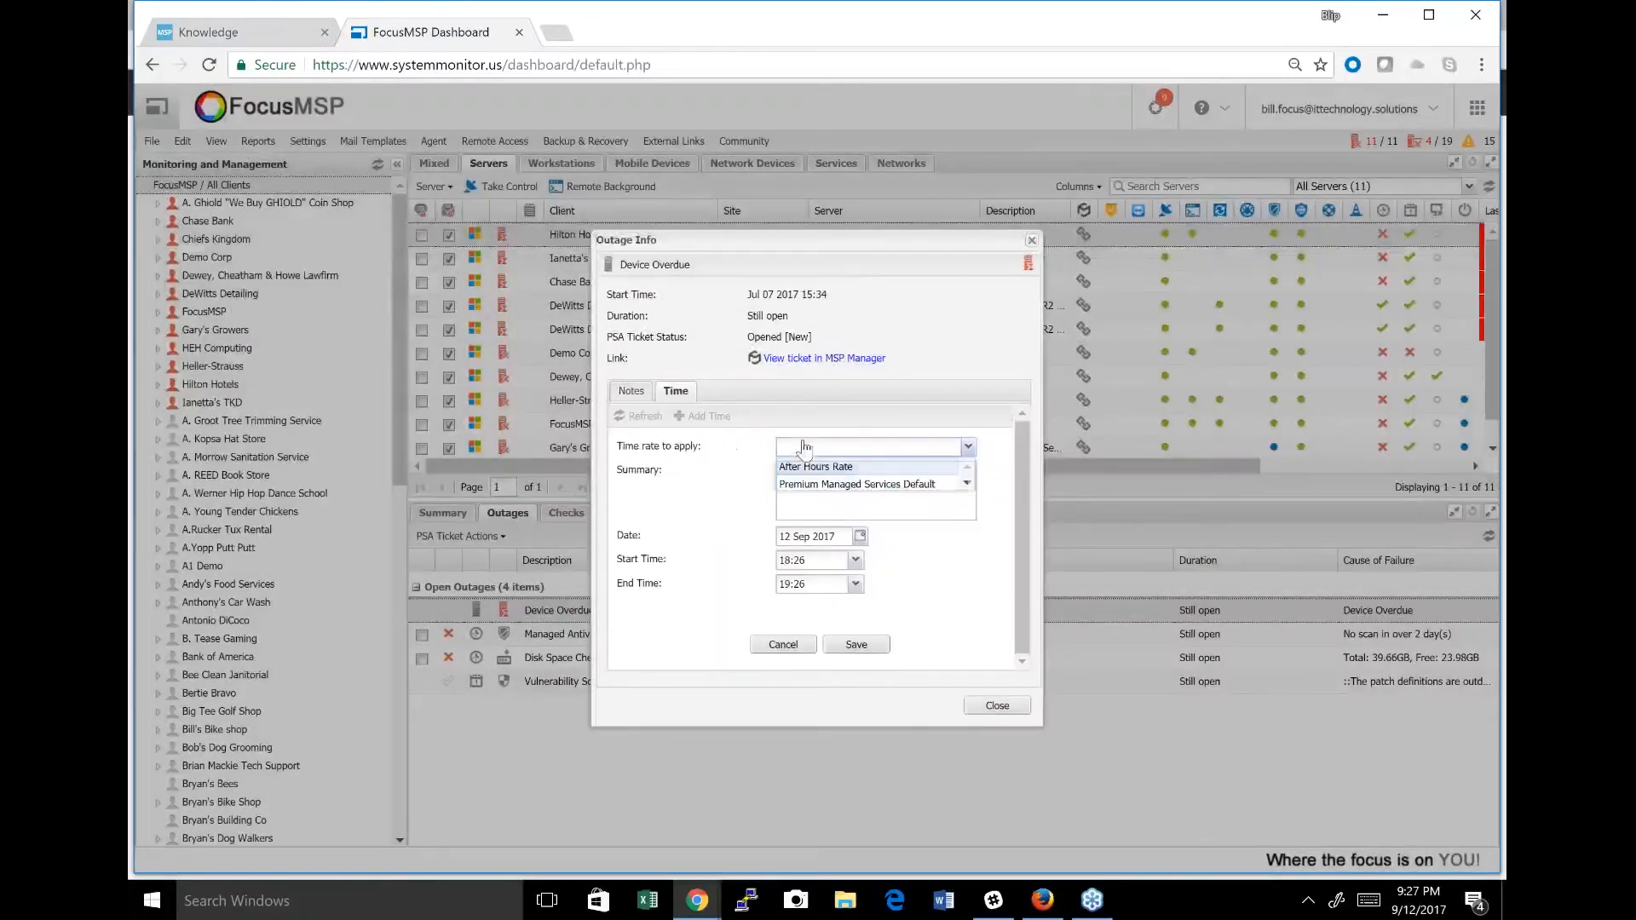
{"action": "left_click", "coordinate": [814, 467]}
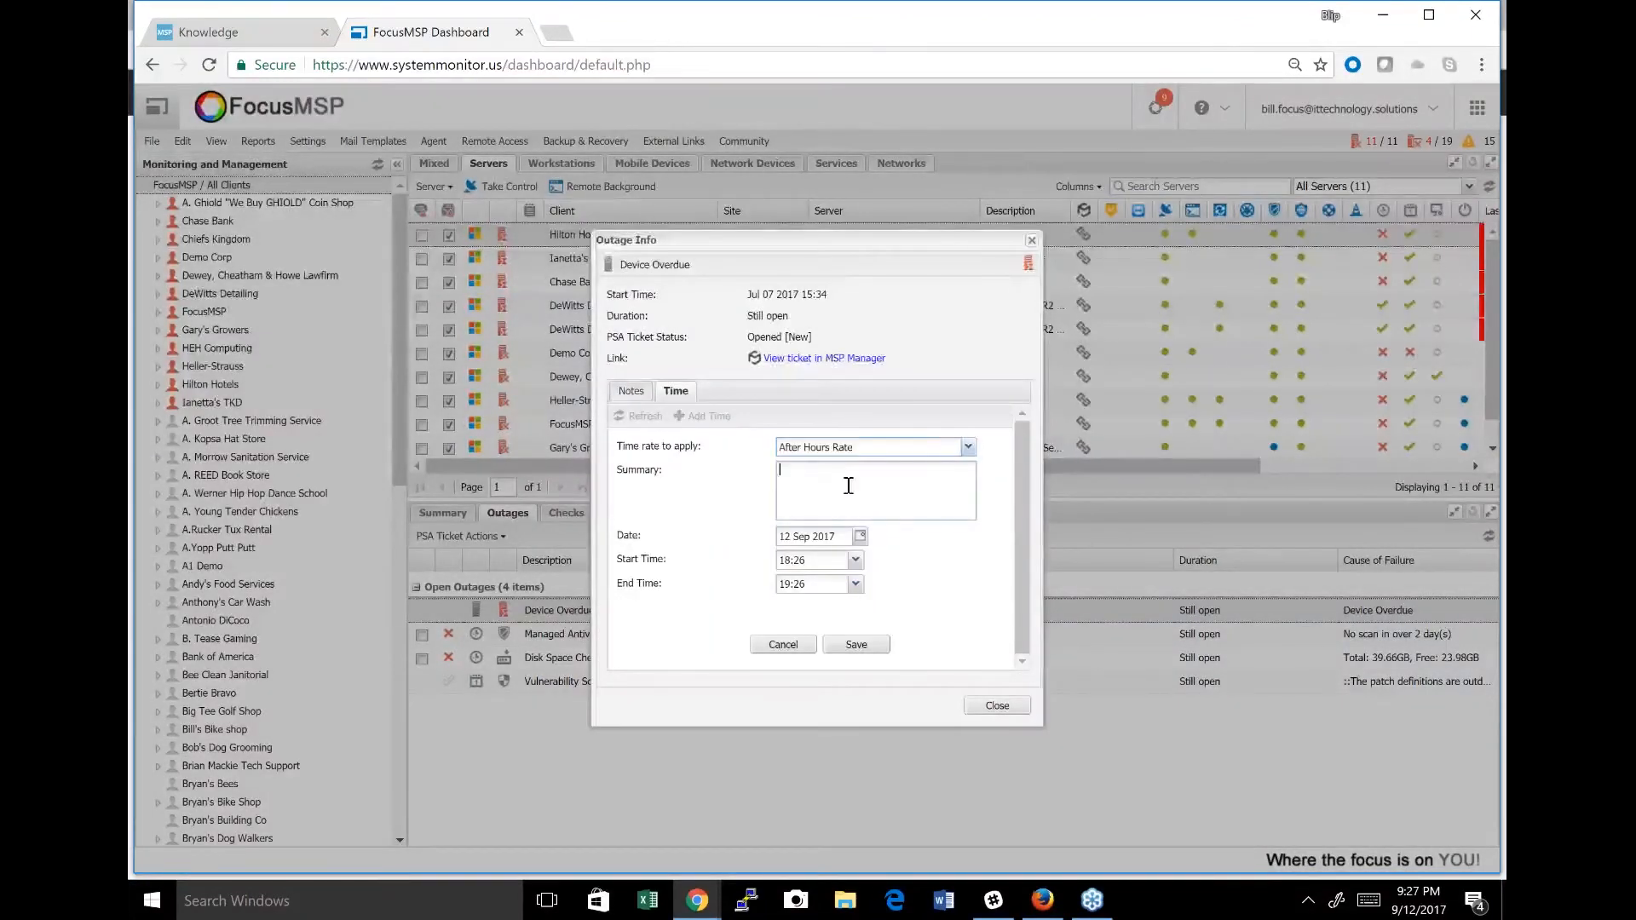
{"action": "left_click", "coordinate": [849, 486]}
{"action": "type", "text": "Onsite check"}
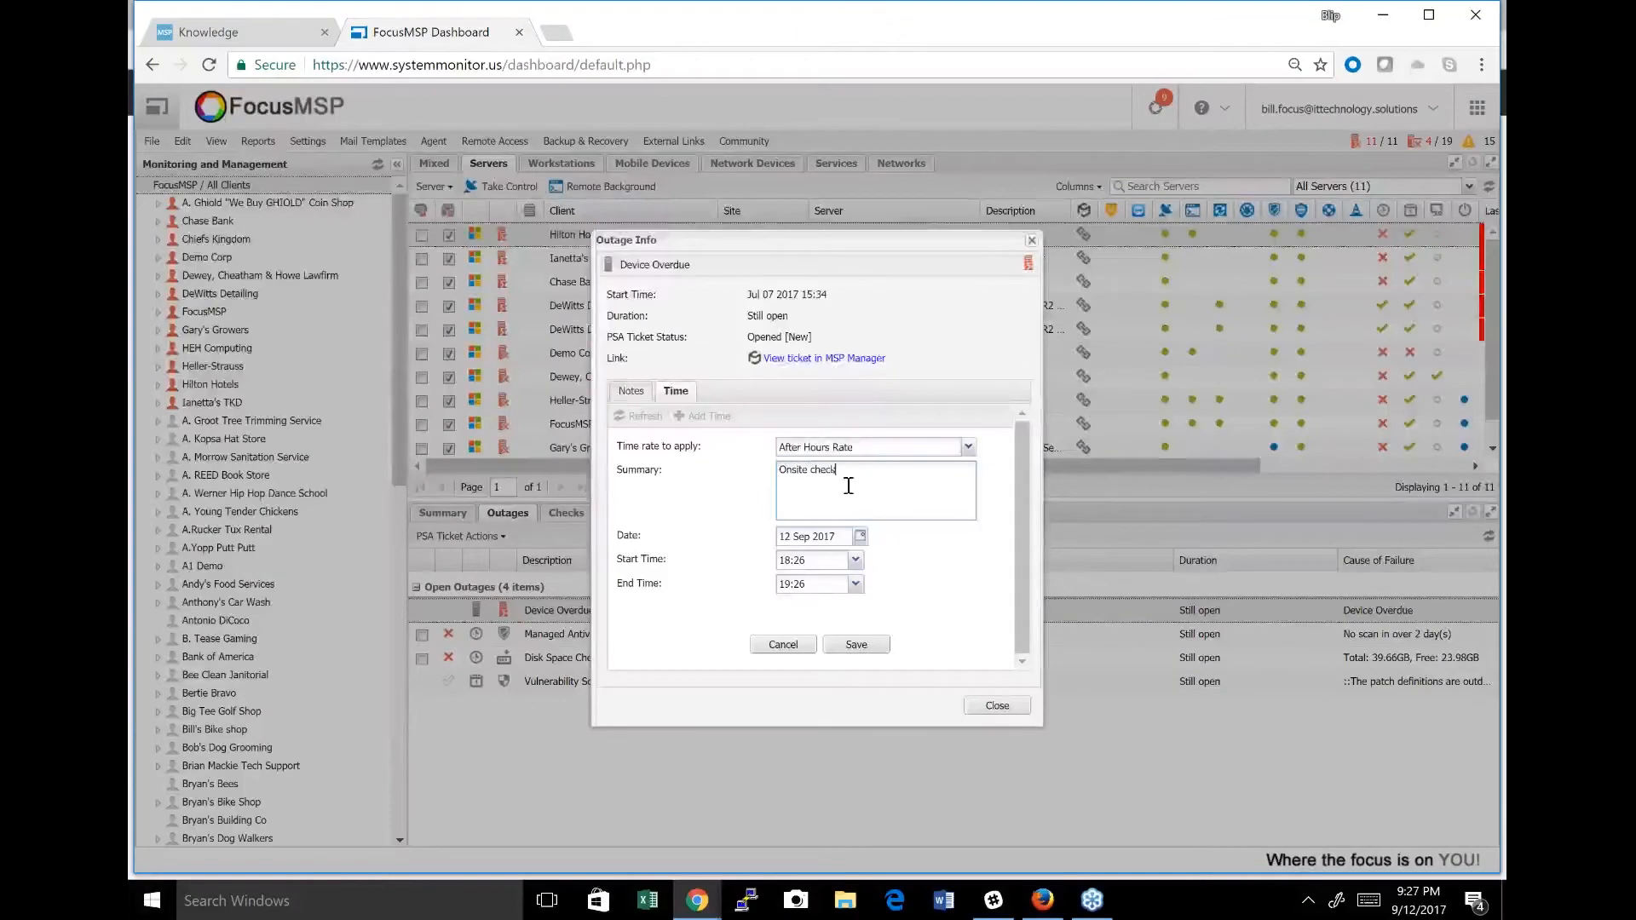
{"action": "left_click", "coordinate": [855, 647]}
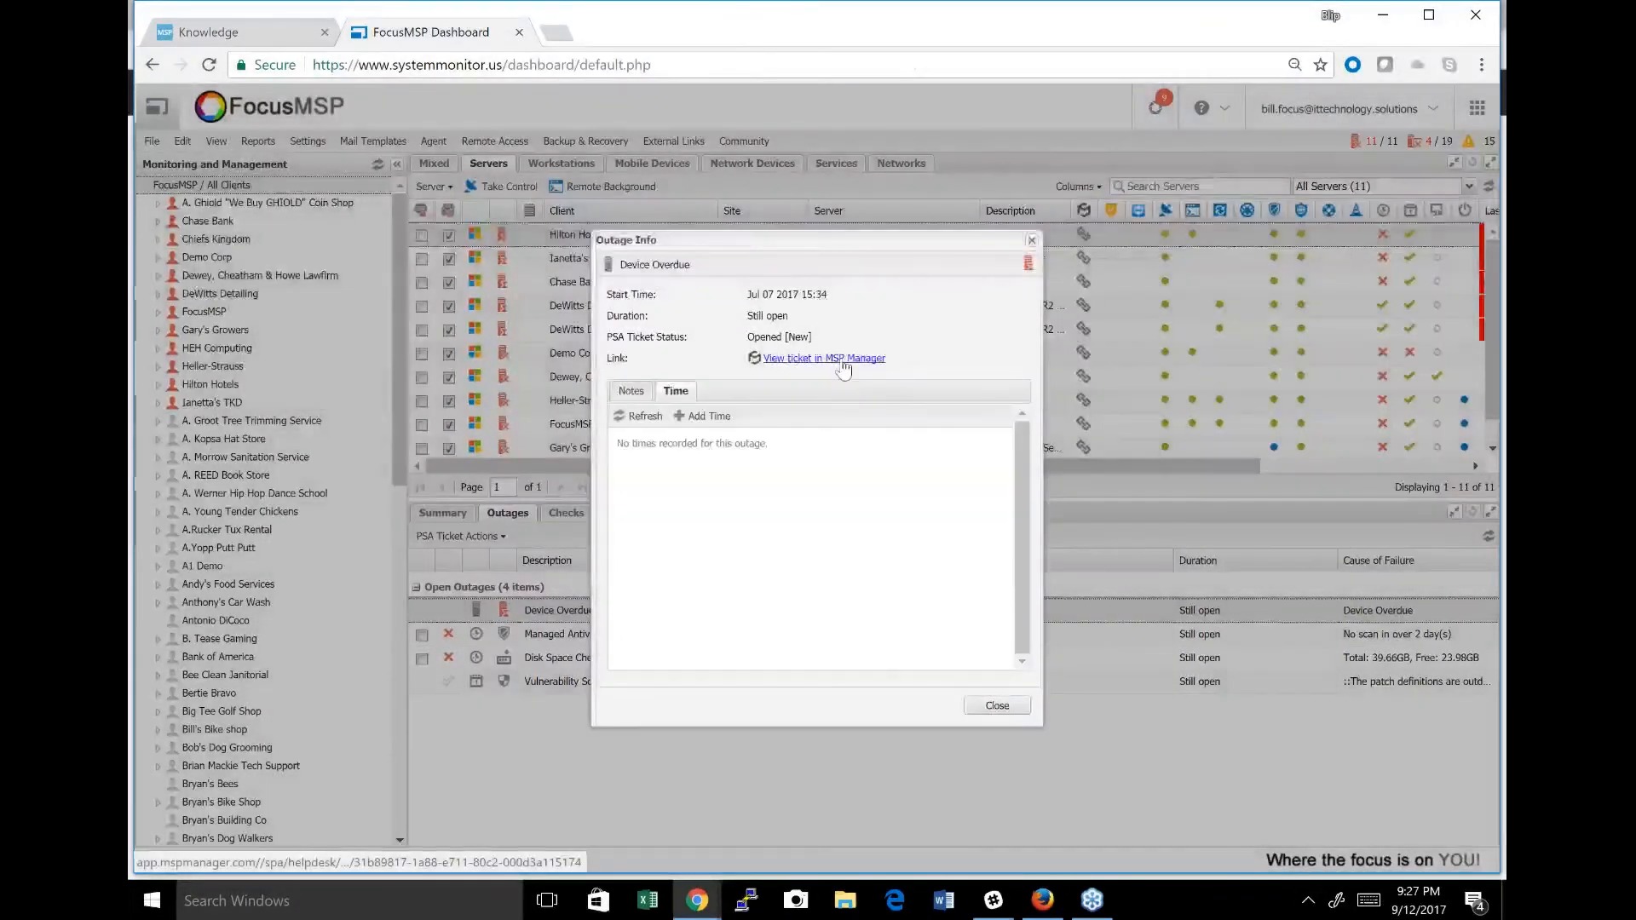
View the outage's ticket in MSP Manager and open the open ticket "POS system in front desk will not shut down".
{"action": "left_click", "coordinate": [849, 358]}
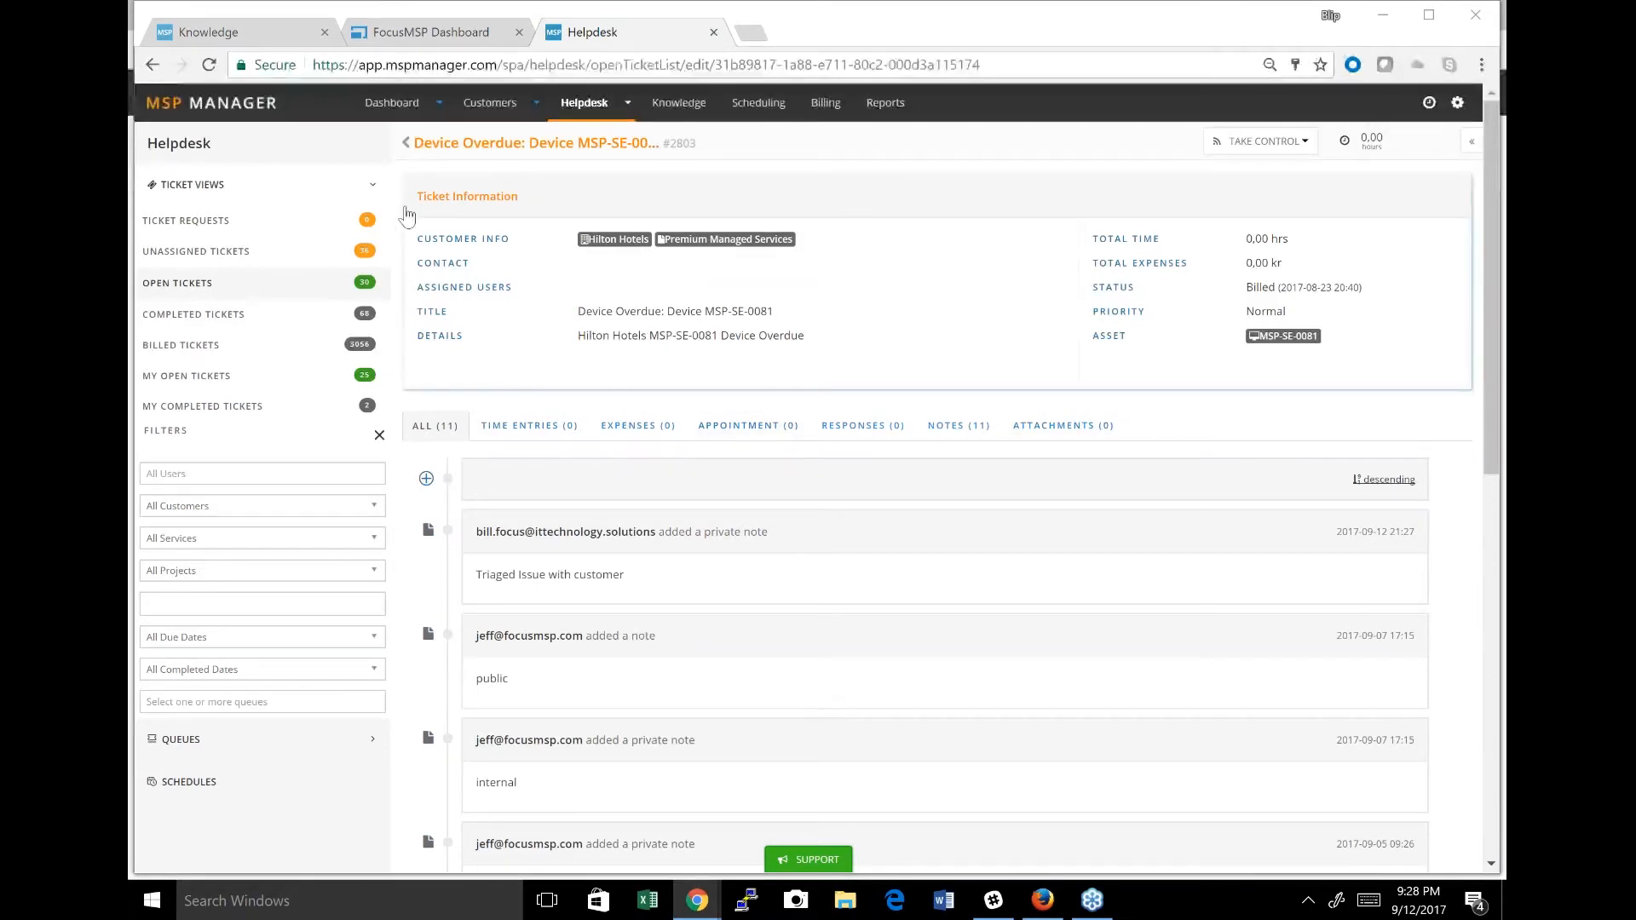
{"action": "left_click", "coordinate": [405, 143]}
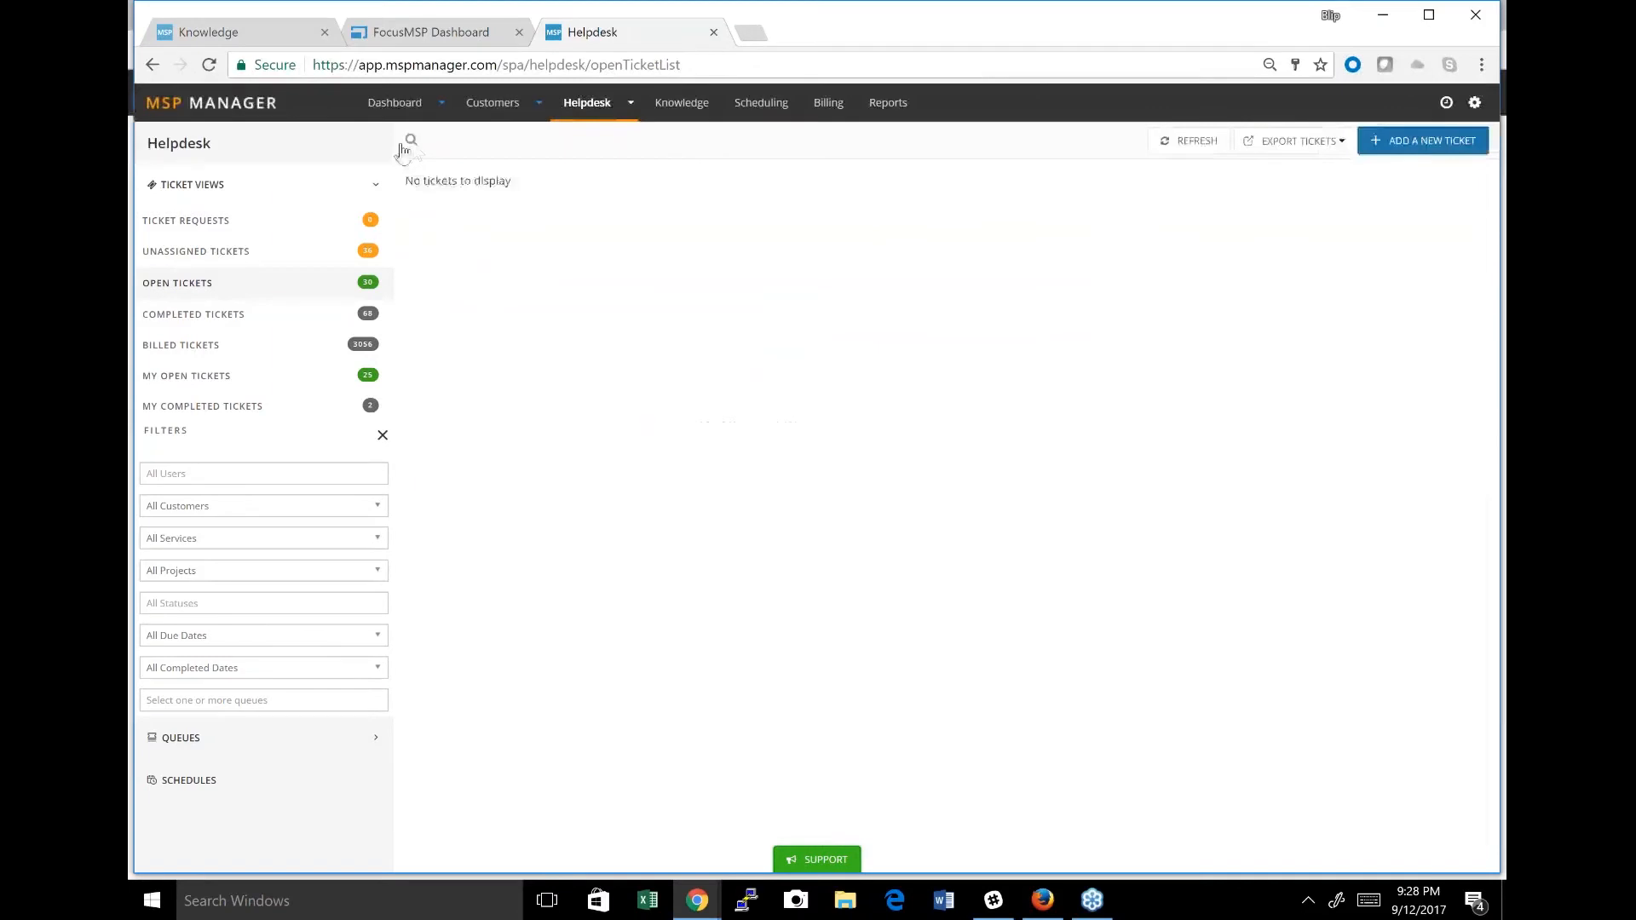
{"action": "left_click", "coordinate": [588, 208]}
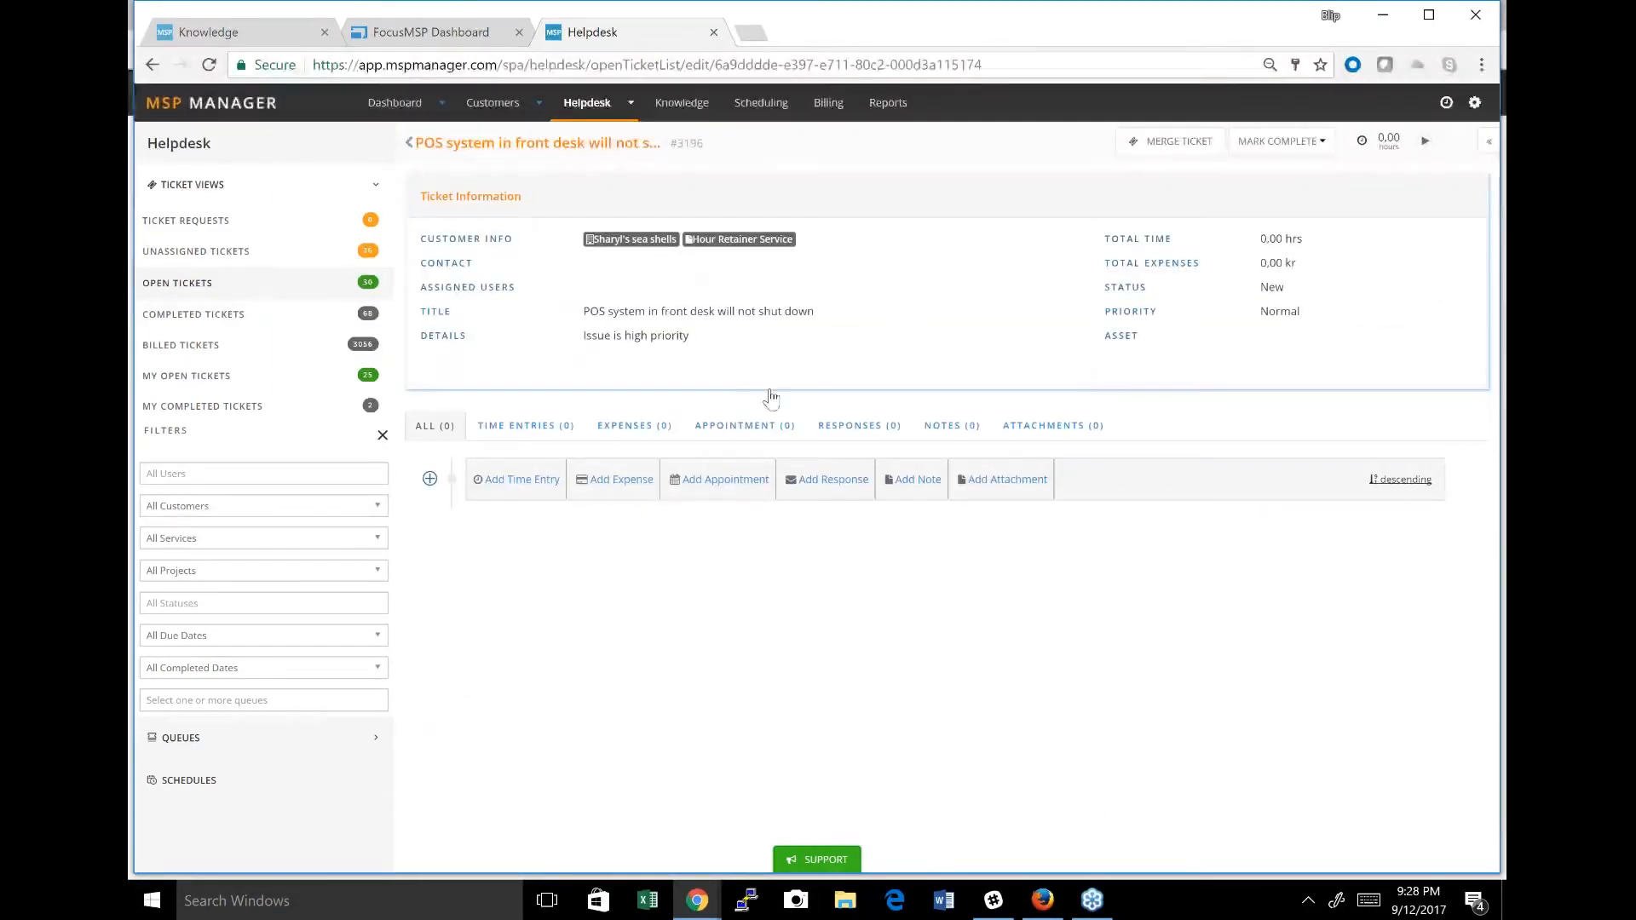
View the blank time entry and expense forms on the POS system ticket without saving either.
{"action": "left_click", "coordinate": [541, 492]}
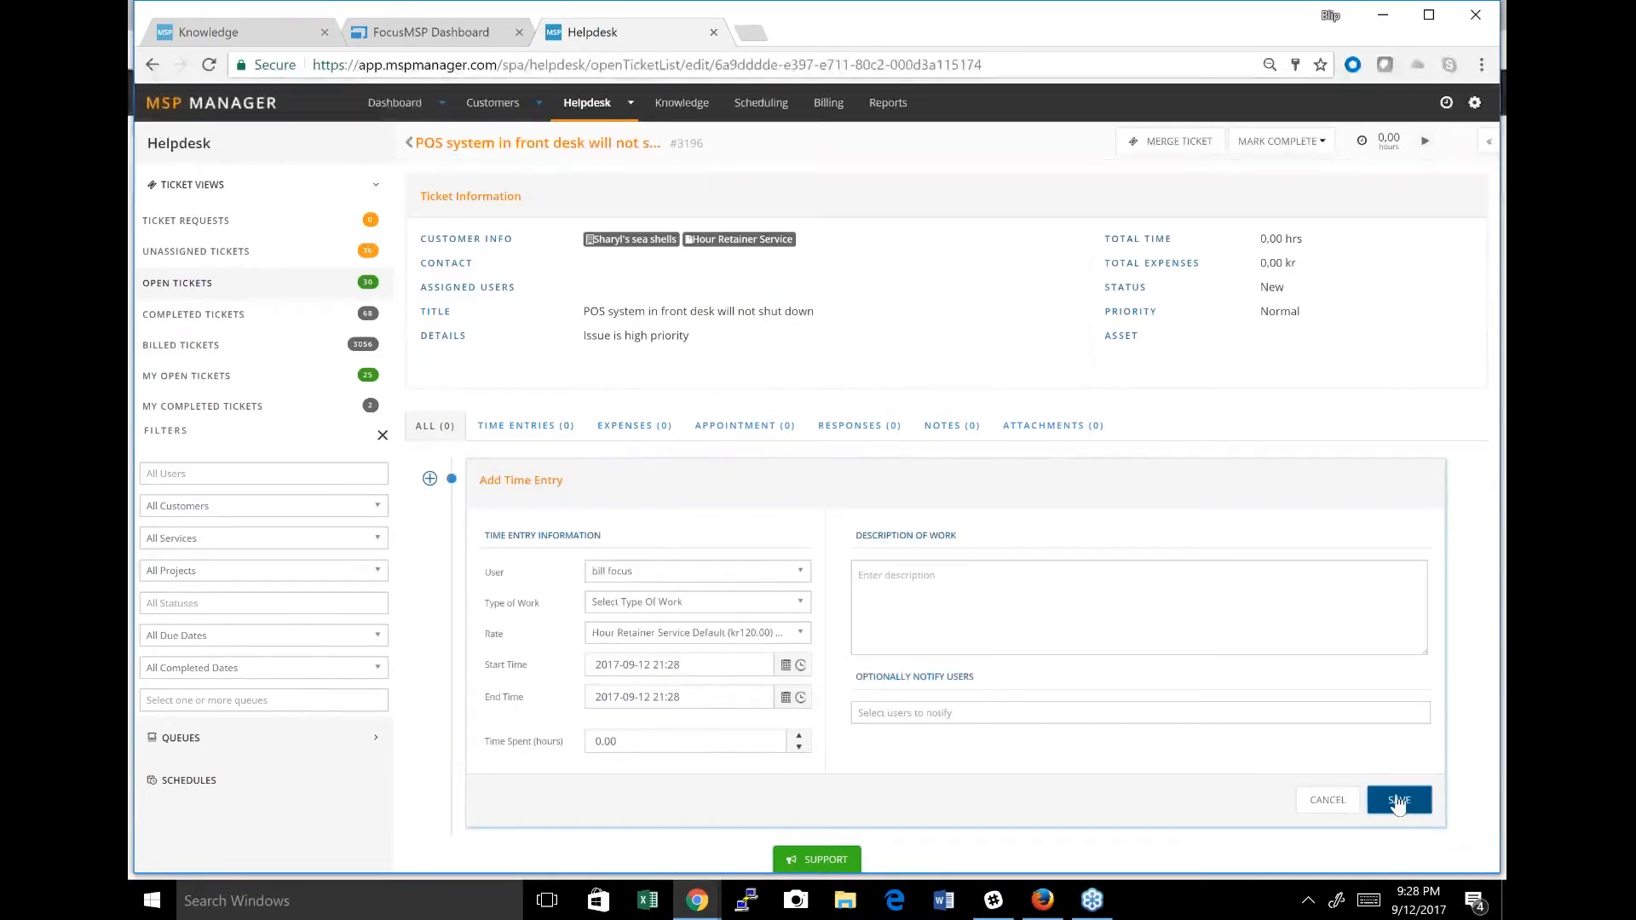
{"action": "left_click", "coordinate": [1345, 801]}
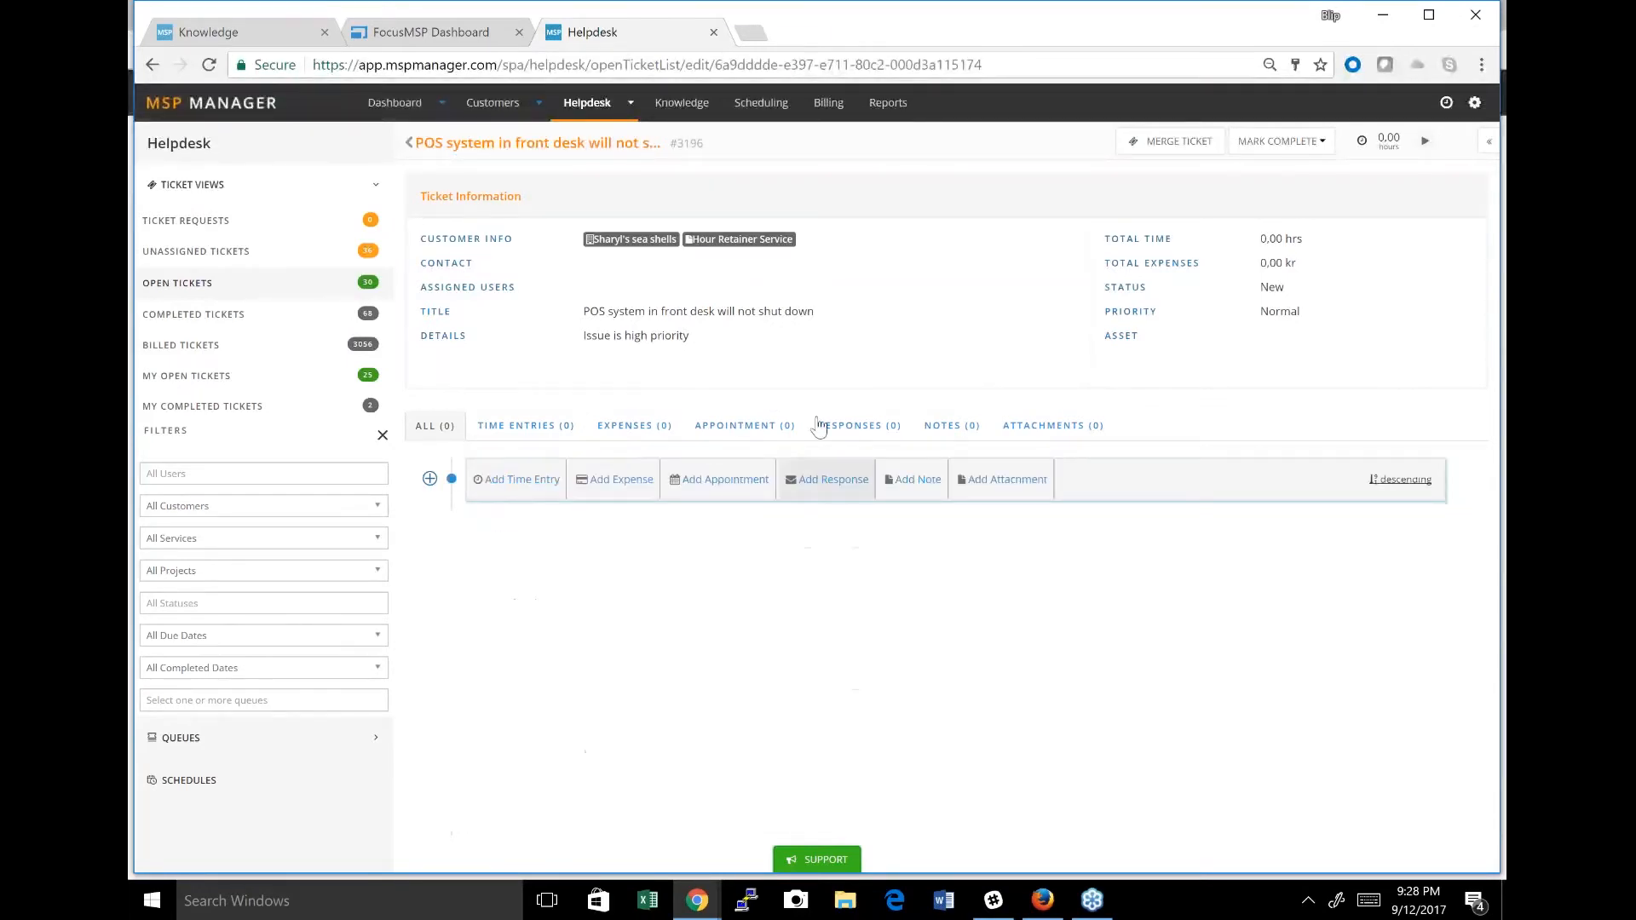
{"action": "left_click", "coordinate": [647, 485]}
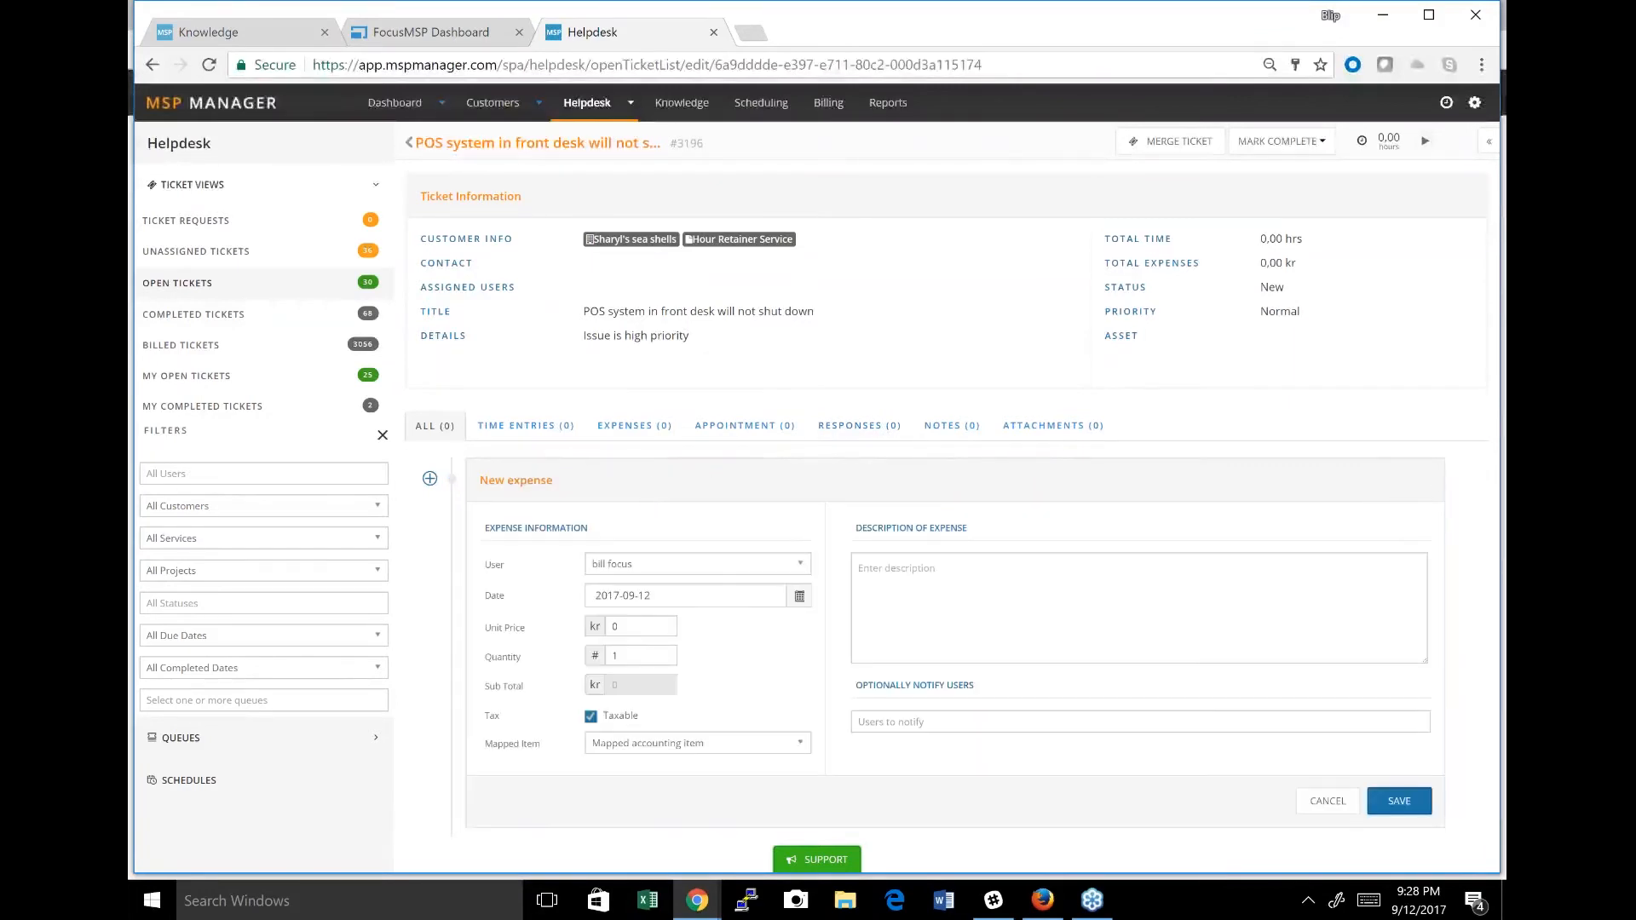
{"action": "left_click", "coordinate": [1327, 806]}
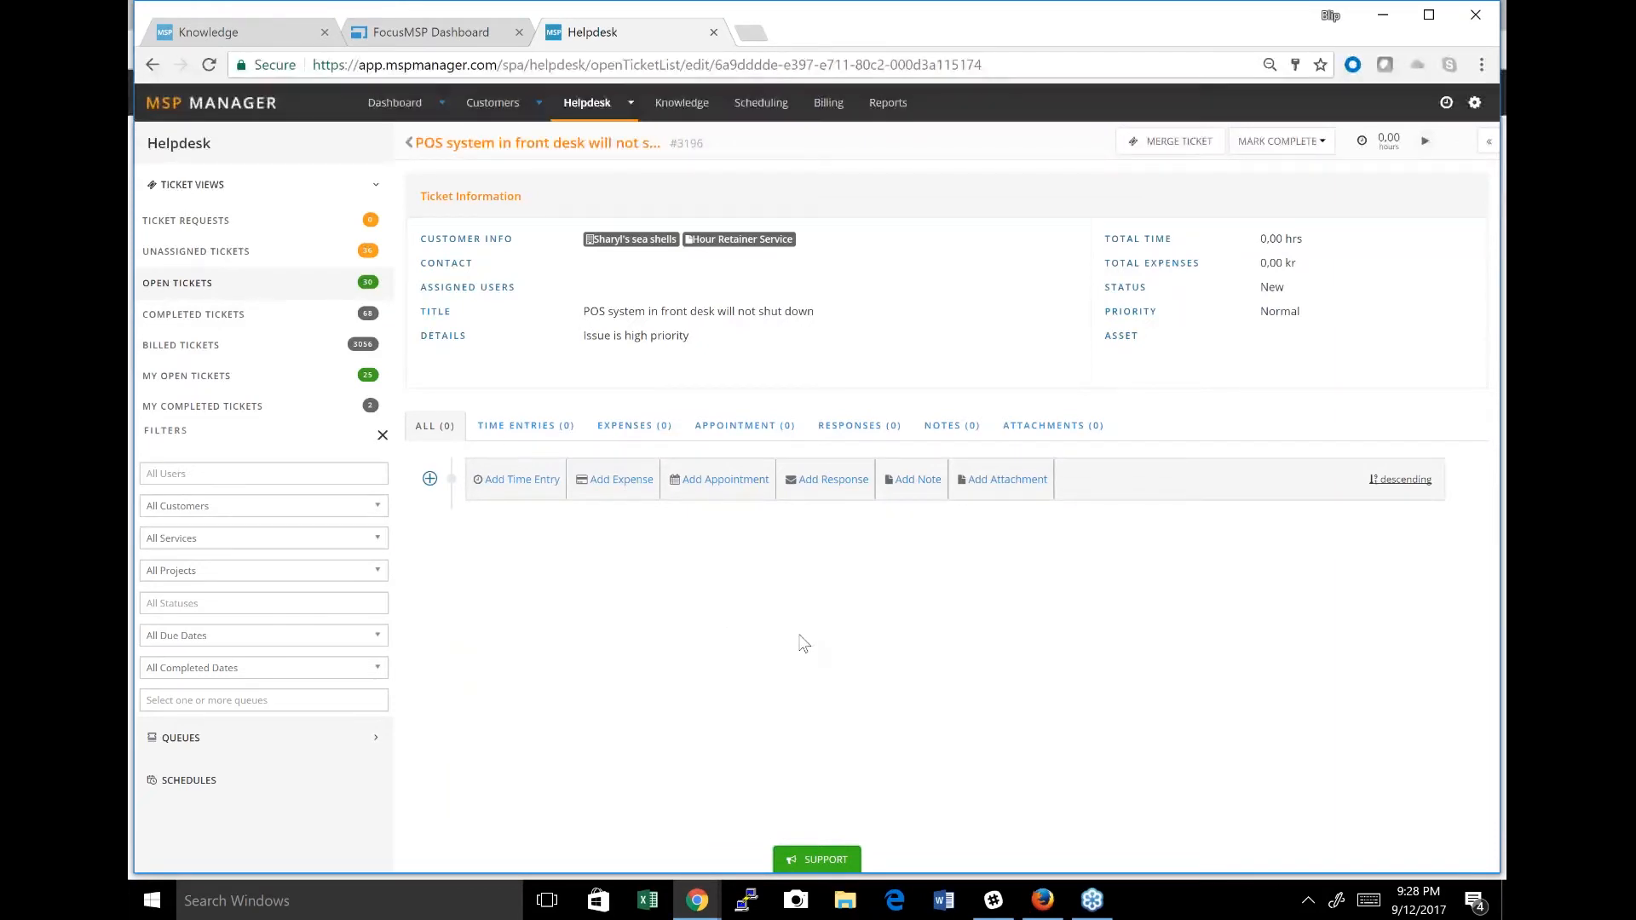
Add the note "Called Customer to discuss issue" to the POS system ticket and save it.
{"action": "left_click", "coordinate": [936, 483]}
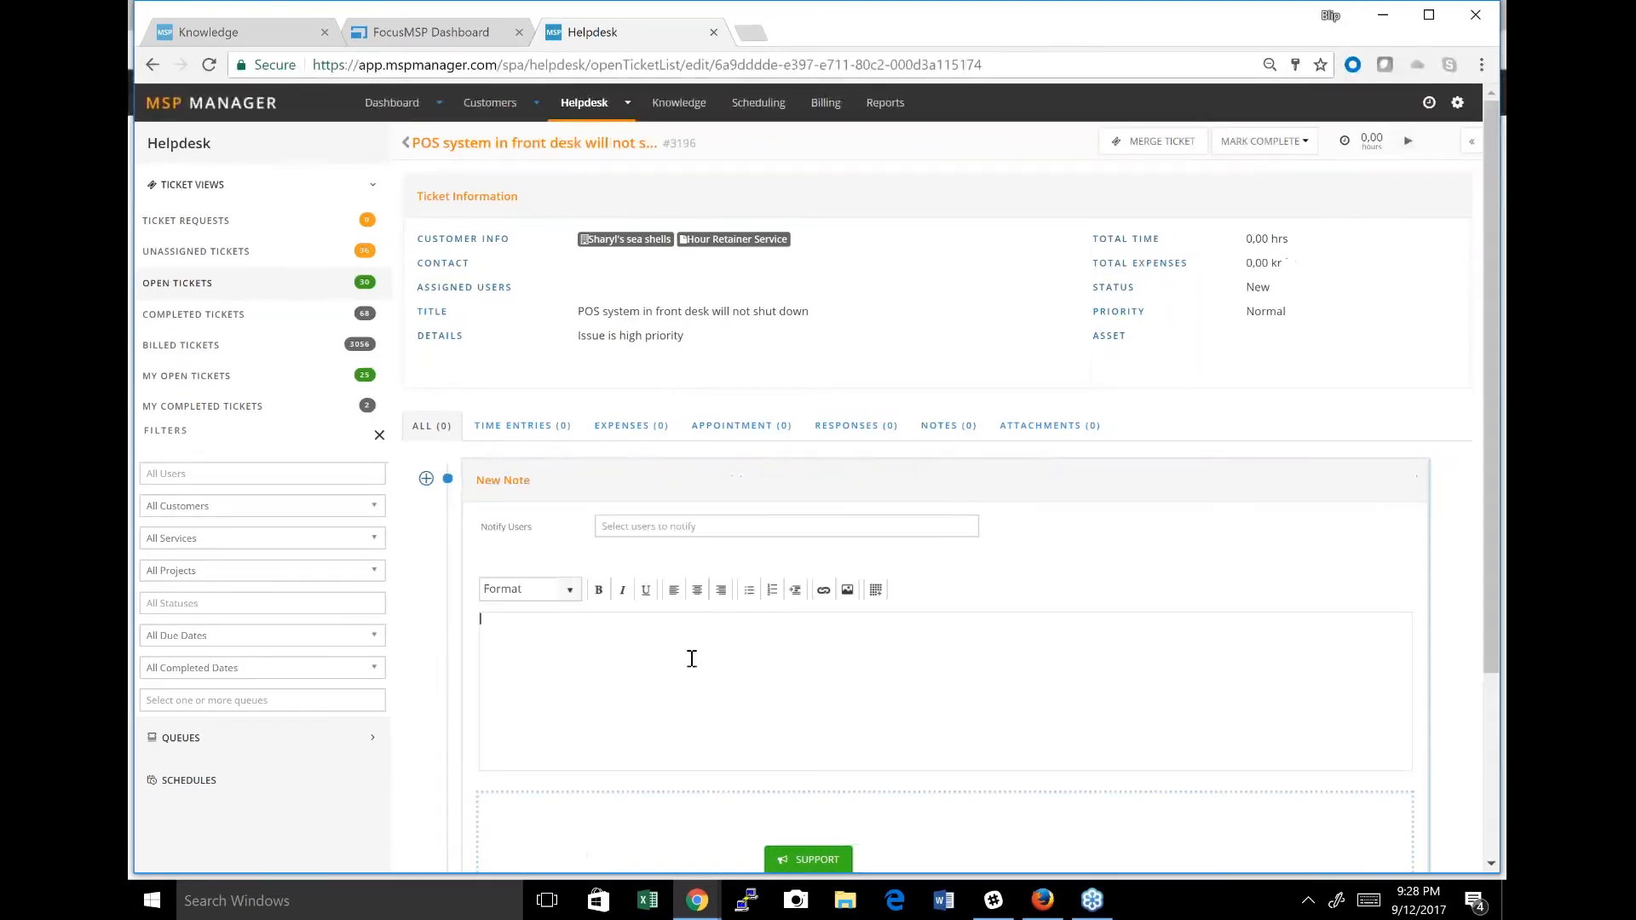
{"action": "type", "text": "Called Customer to discuss Issue"}
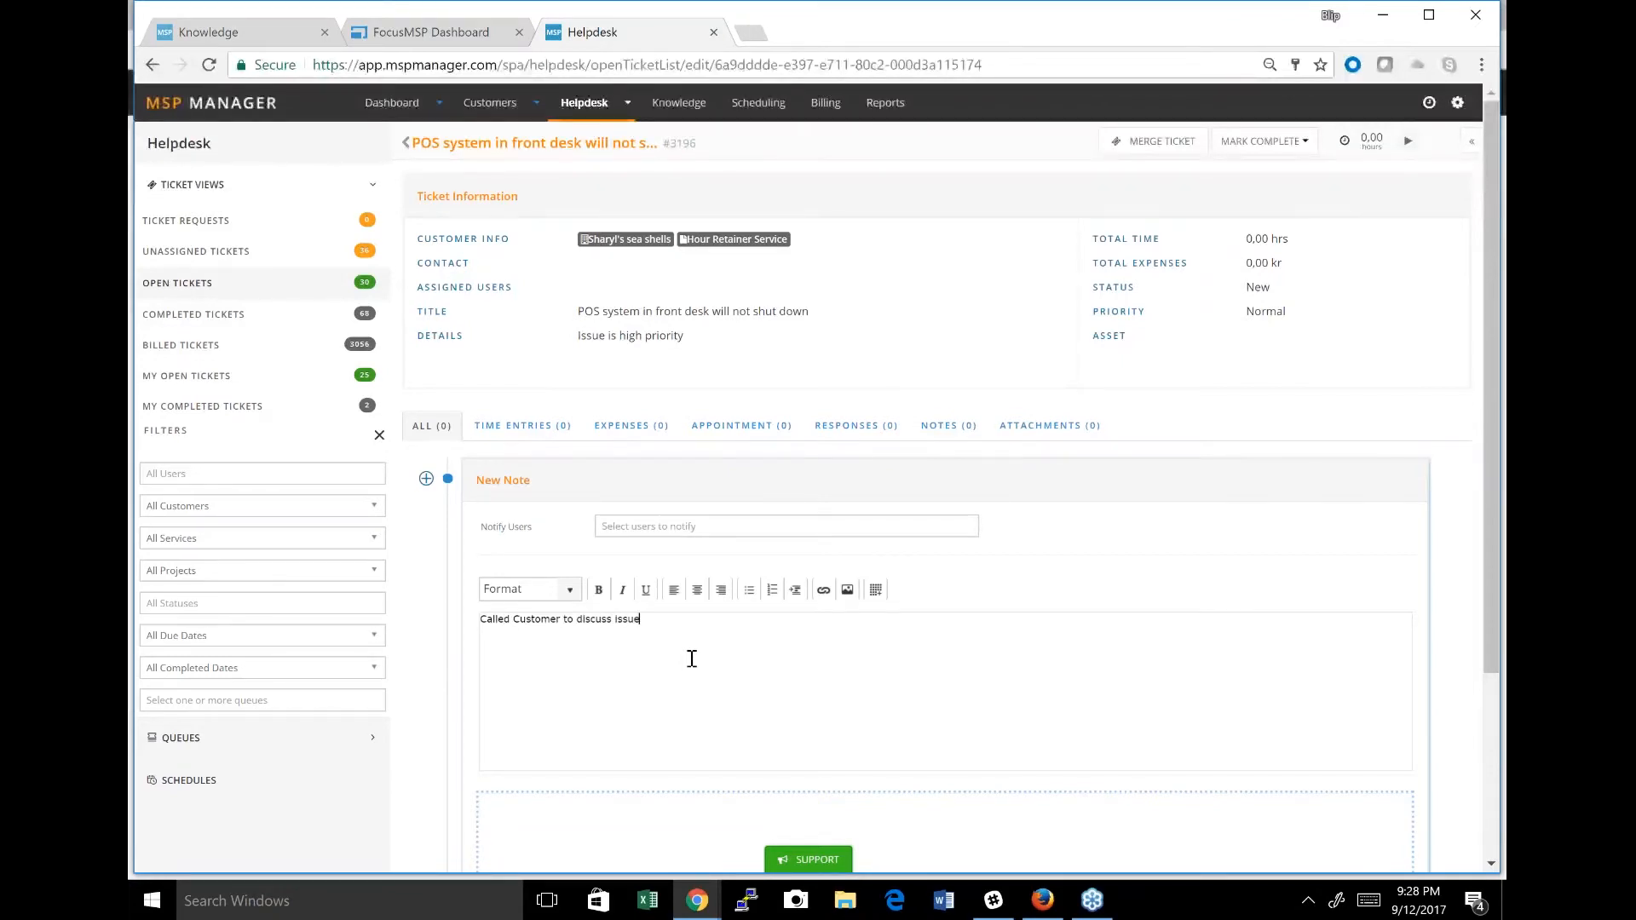
{"action": "scroll", "coordinate": [1494, 734], "scroll_direction": "down", "scroll_amount": 1}
{"action": "left_click", "coordinate": [1495, 734]}
{"action": "left_click", "coordinate": [1379, 811]}
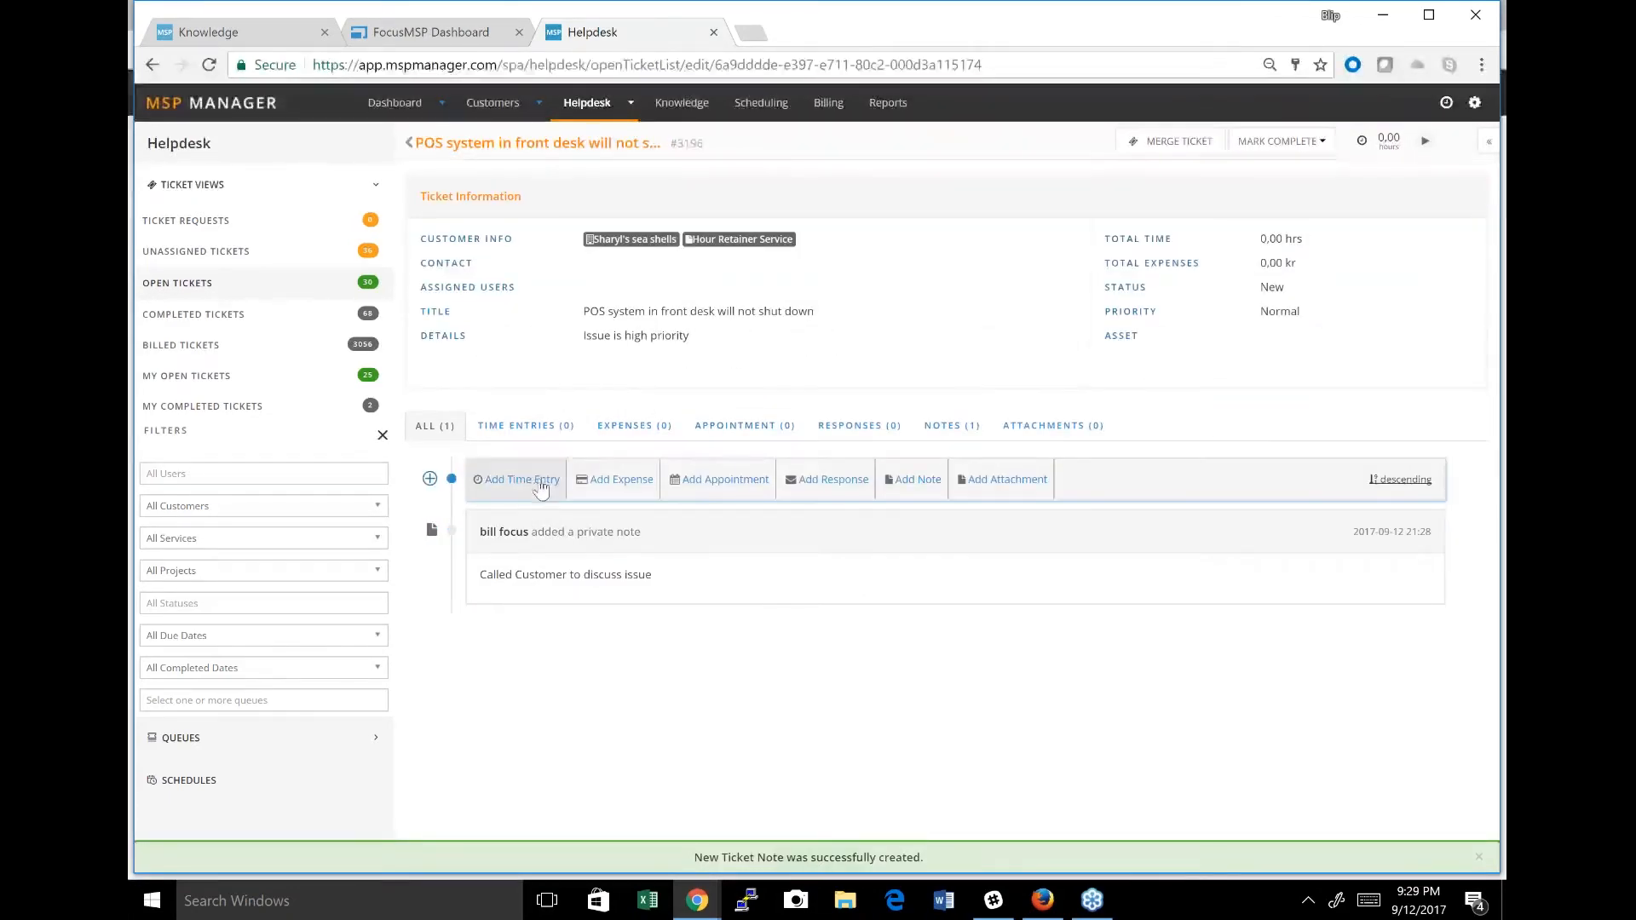
Start a timer on the POS system ticket and return to the open tickets list.
{"action": "left_click", "coordinate": [540, 483]}
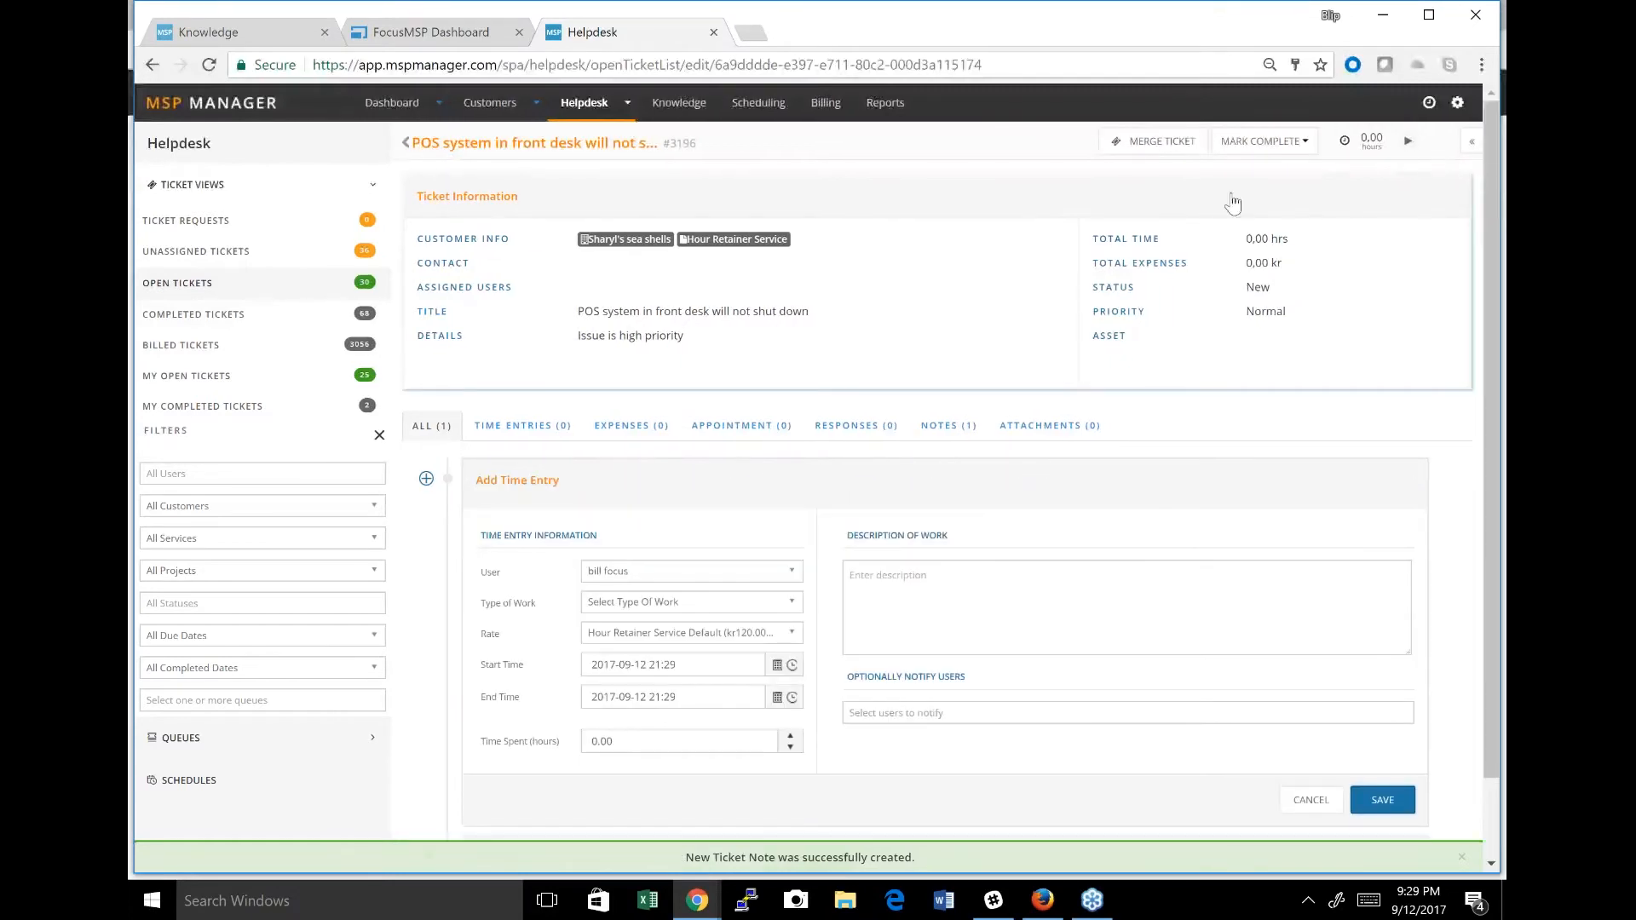
{"action": "left_click", "coordinate": [1408, 142]}
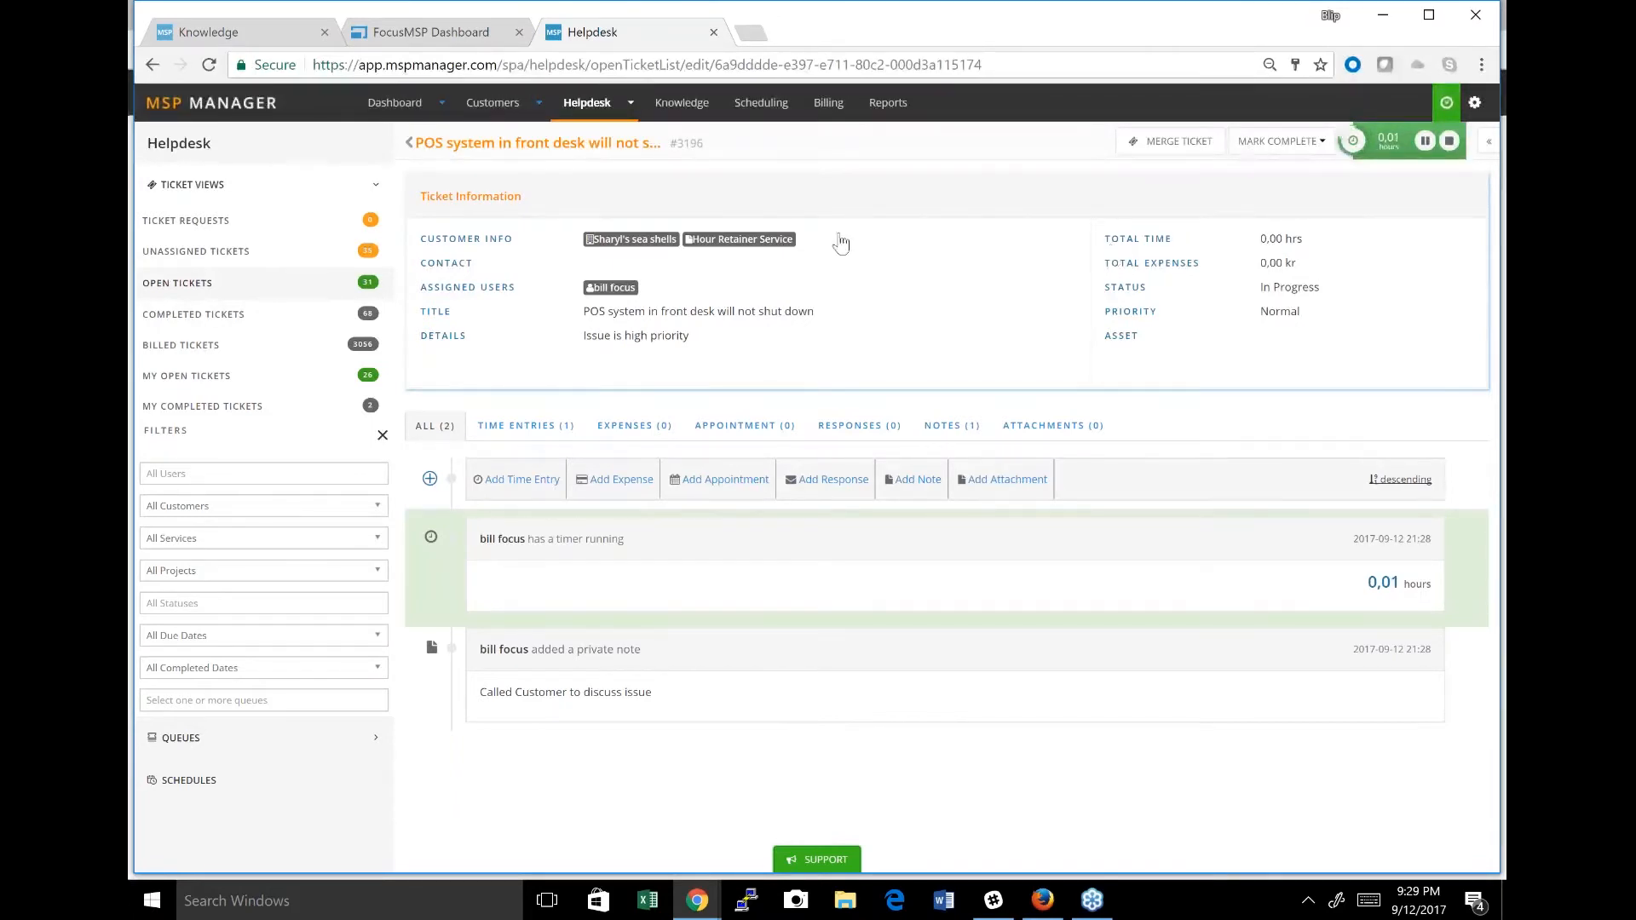
{"action": "left_click", "coordinate": [413, 147]}
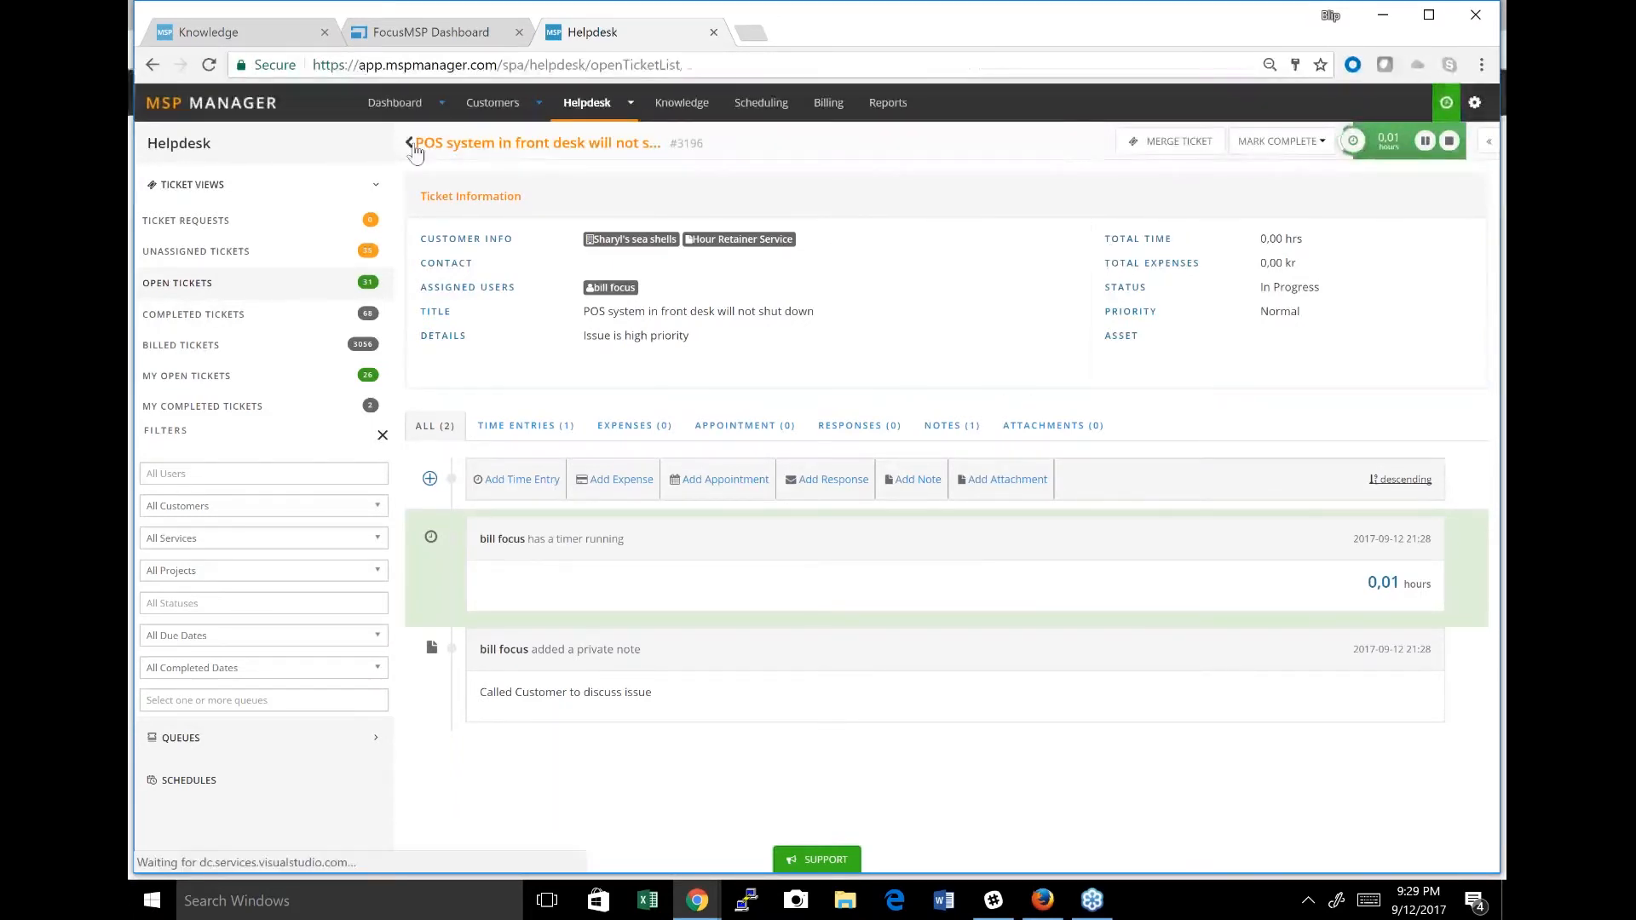
Start timers on the A. Groot Tree Trimming Service Outlook ticket and the Chase Bank vulnerability scan ticket, then pause the POS system ticket's timer.
{"action": "left_click", "coordinate": [1110, 362]}
{"action": "left_click", "coordinate": [1111, 492]}
{"action": "left_click", "coordinate": [1189, 707]}
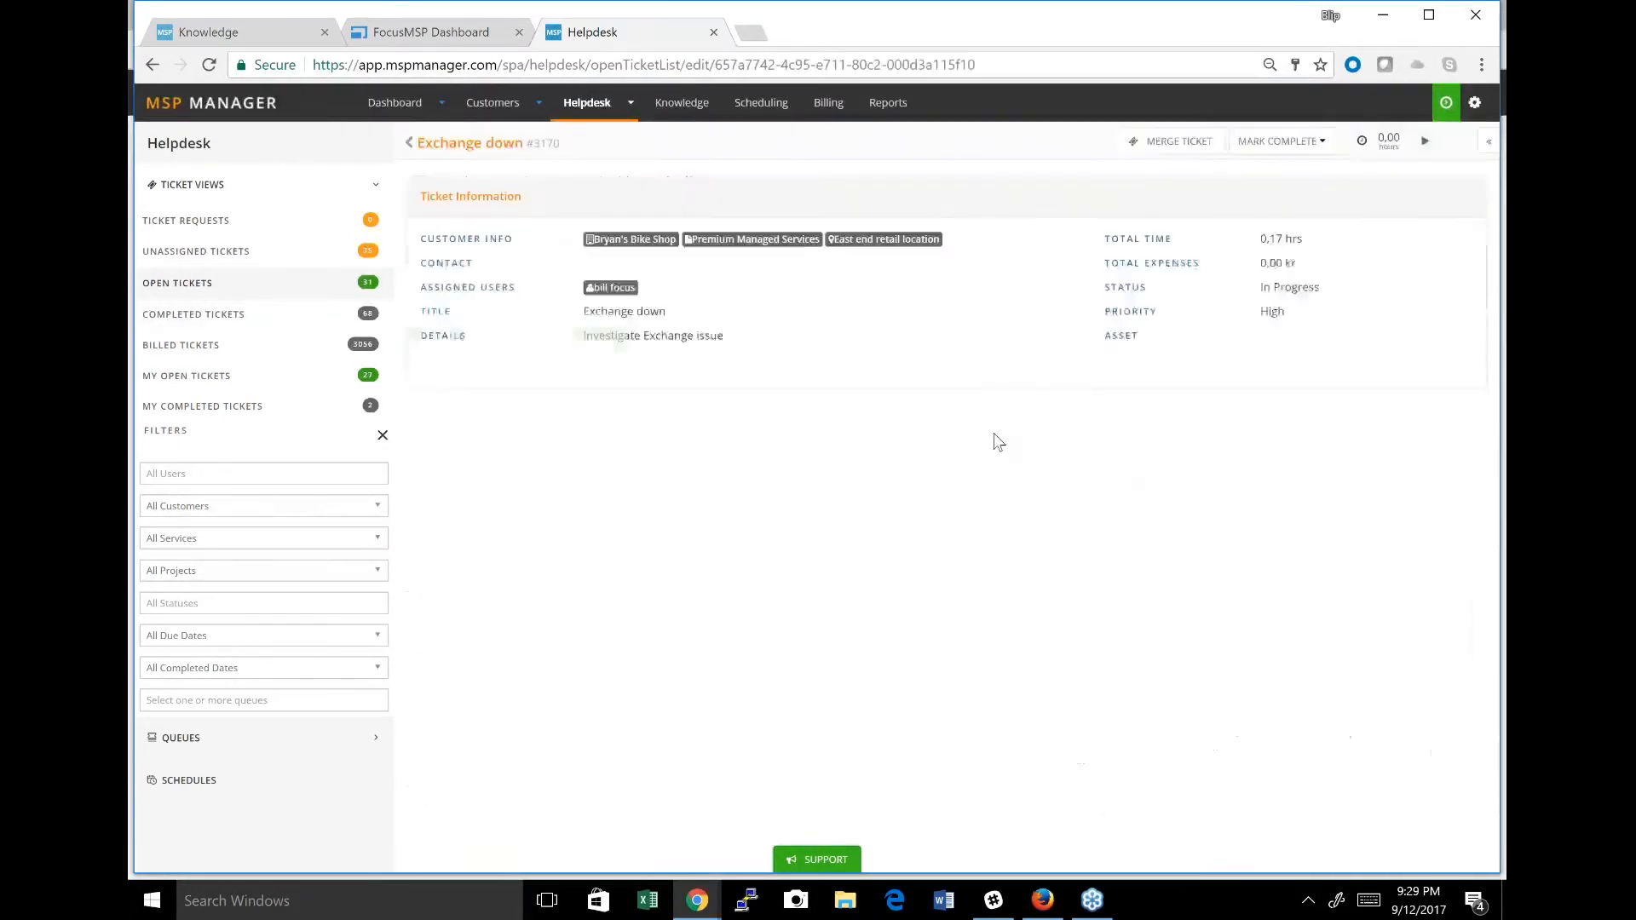
{"action": "left_click", "coordinate": [410, 143]}
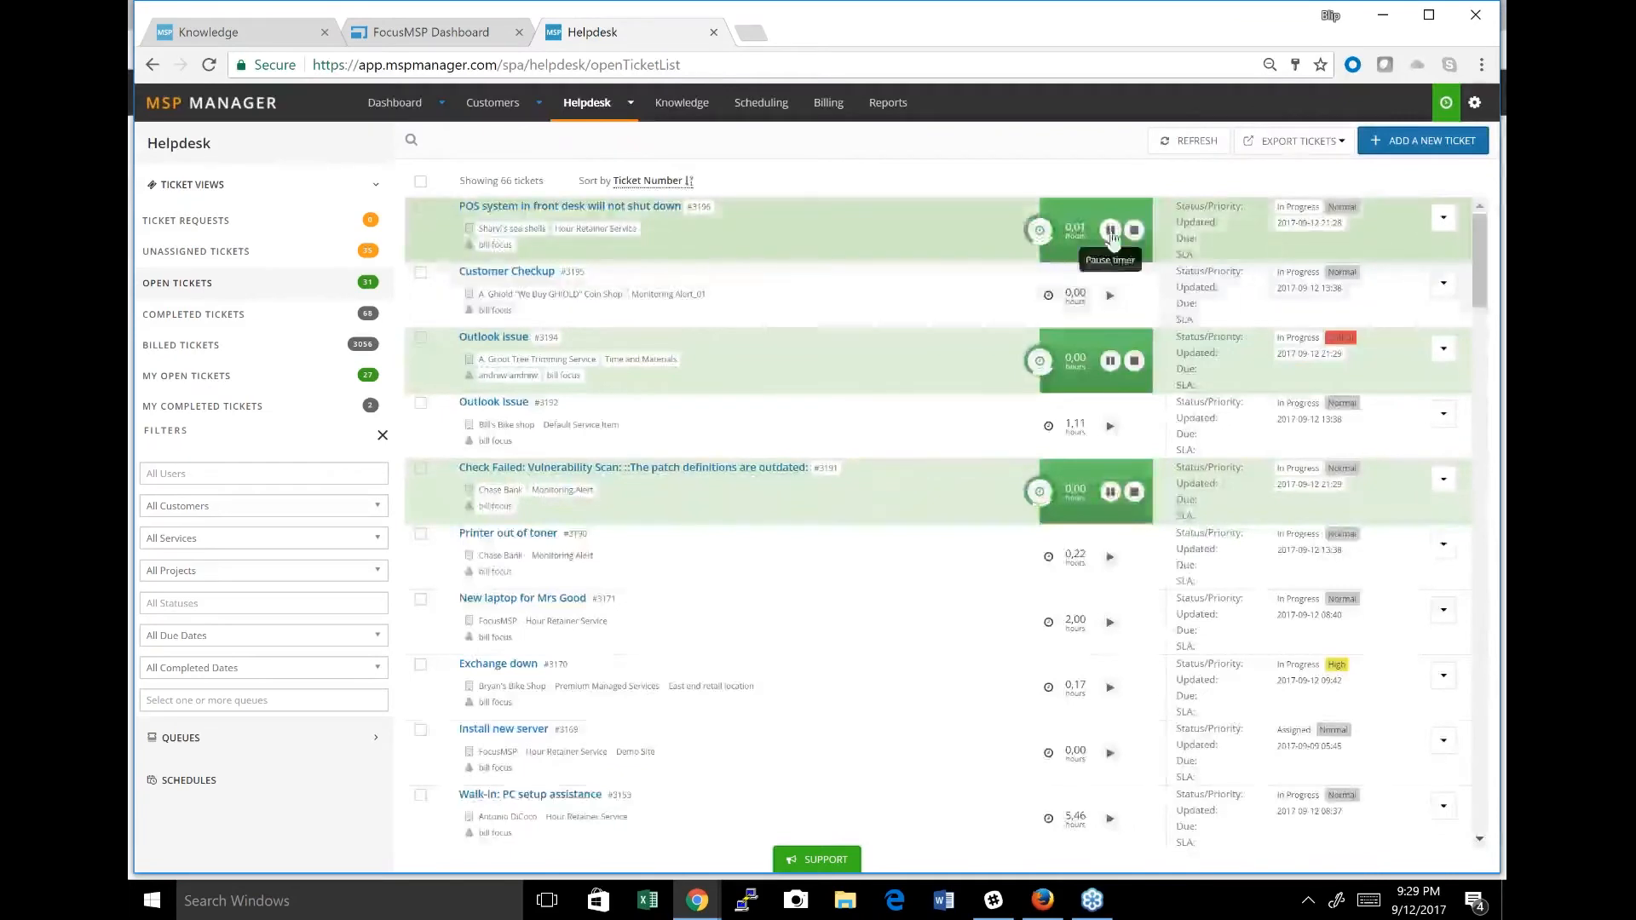
{"action": "left_click", "coordinate": [1110, 231]}
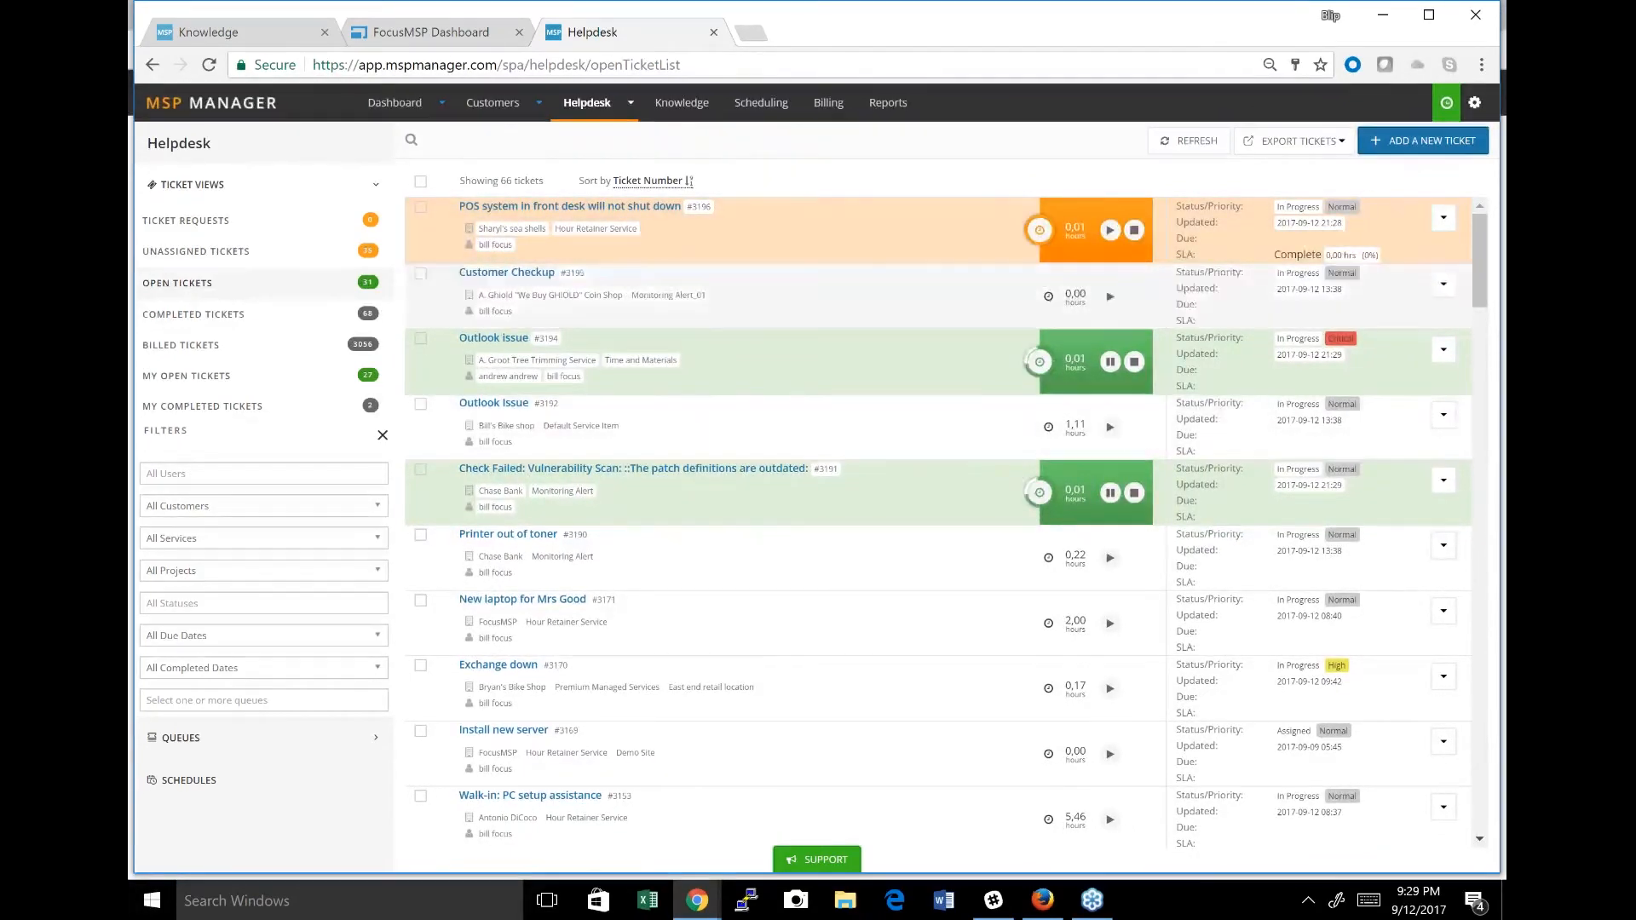
{"action": "left_click", "coordinate": [1418, 148]}
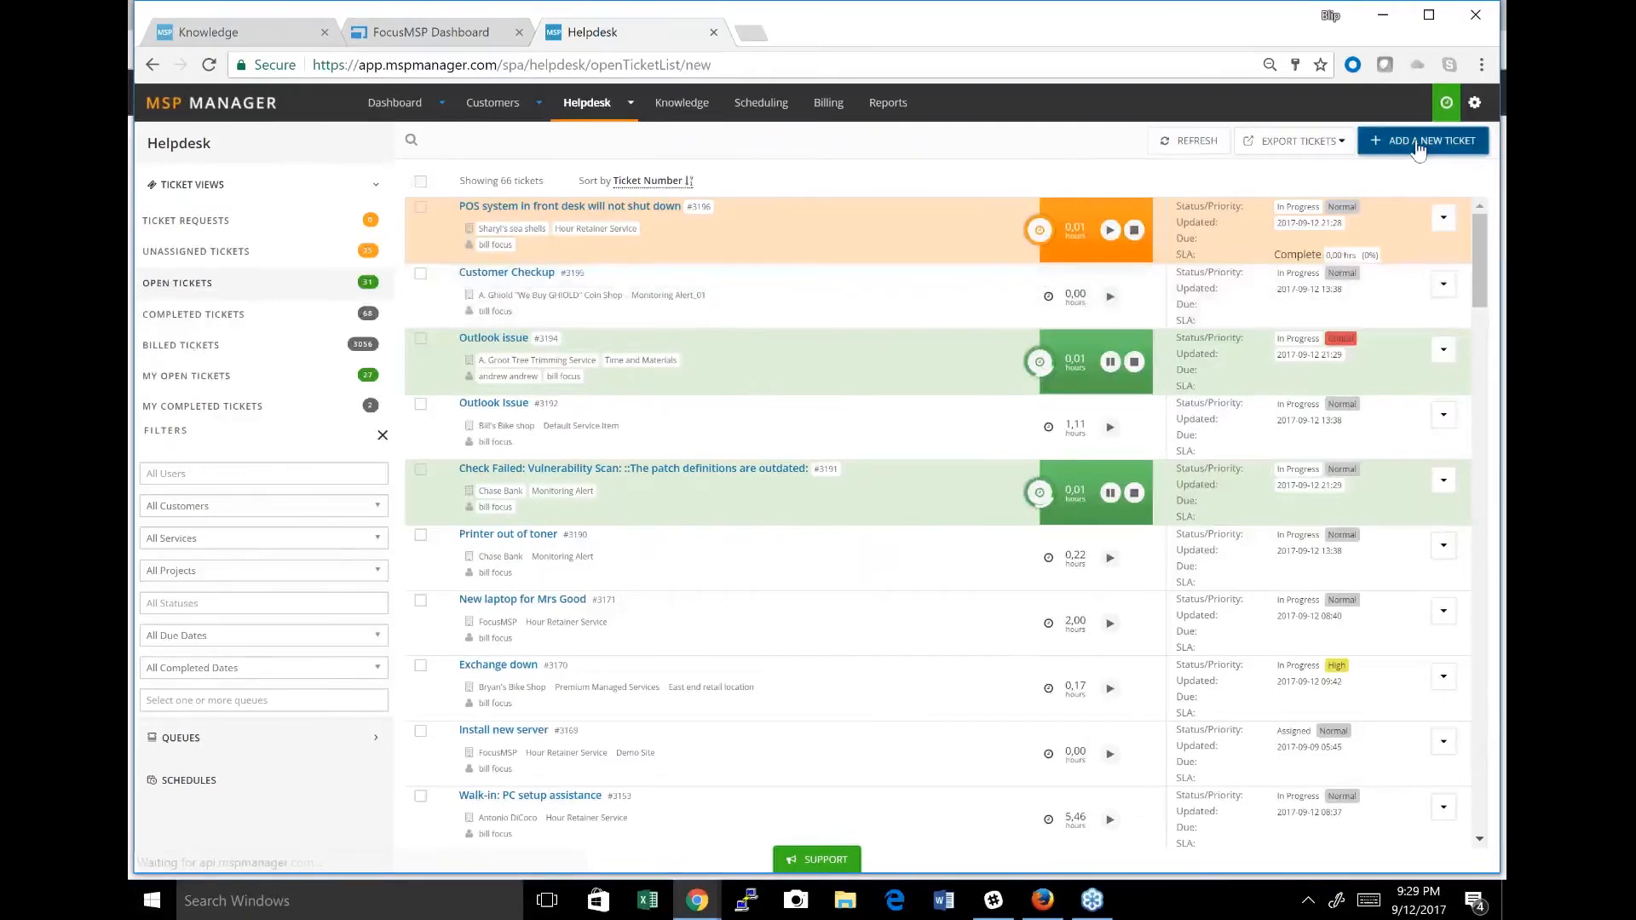
{"action": "left_click", "coordinate": [496, 286]}
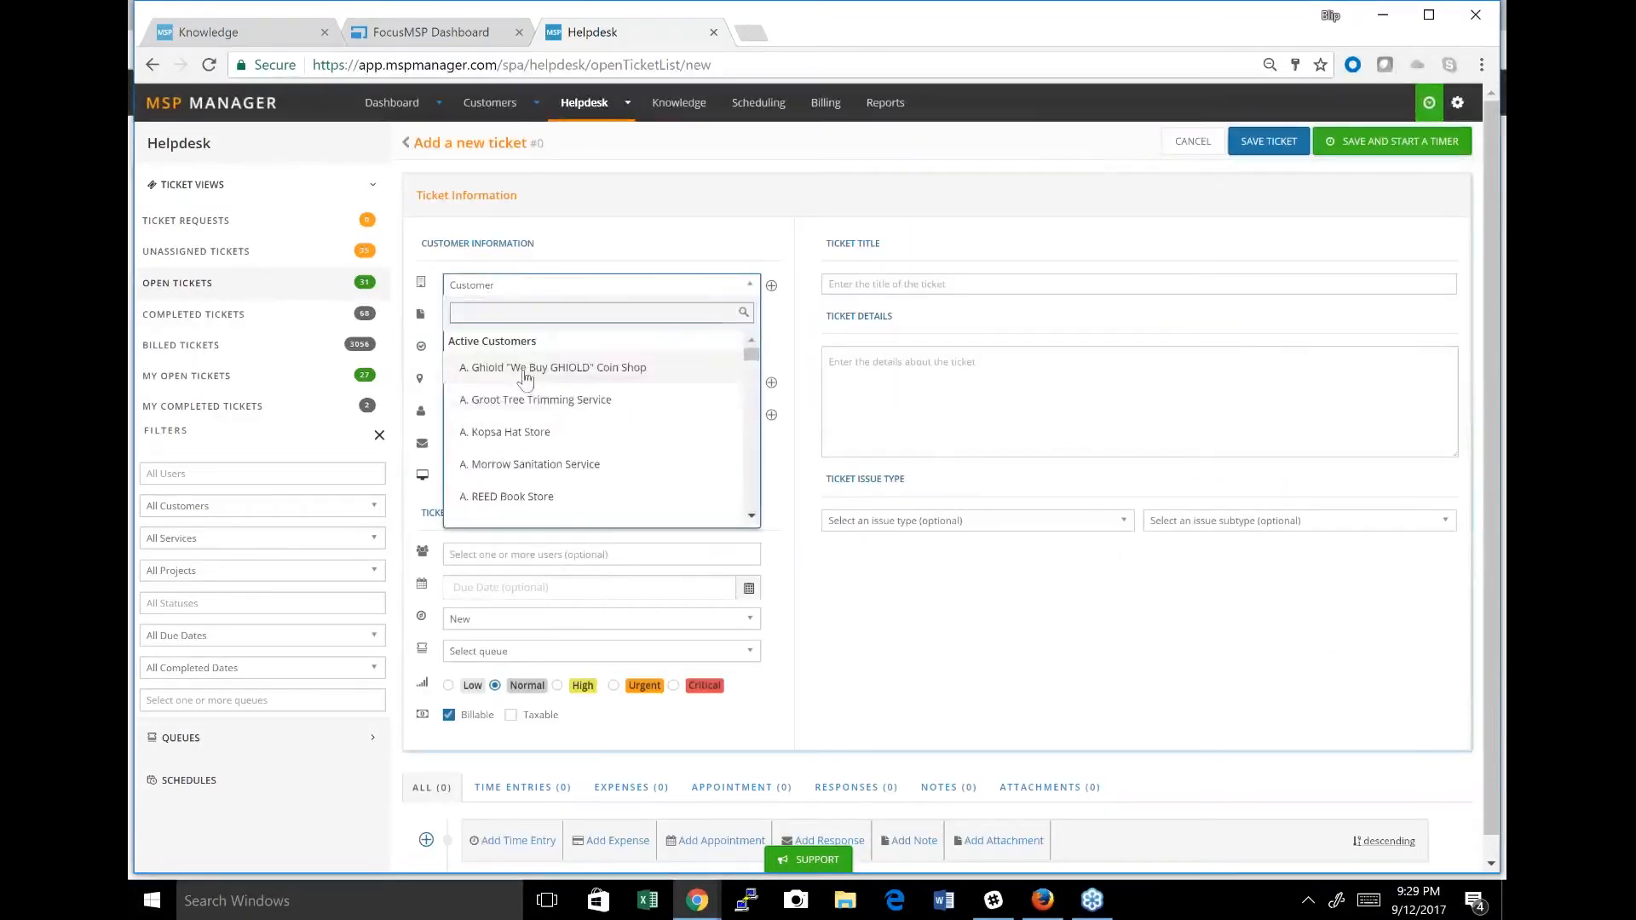
{"action": "left_click", "coordinate": [525, 372]}
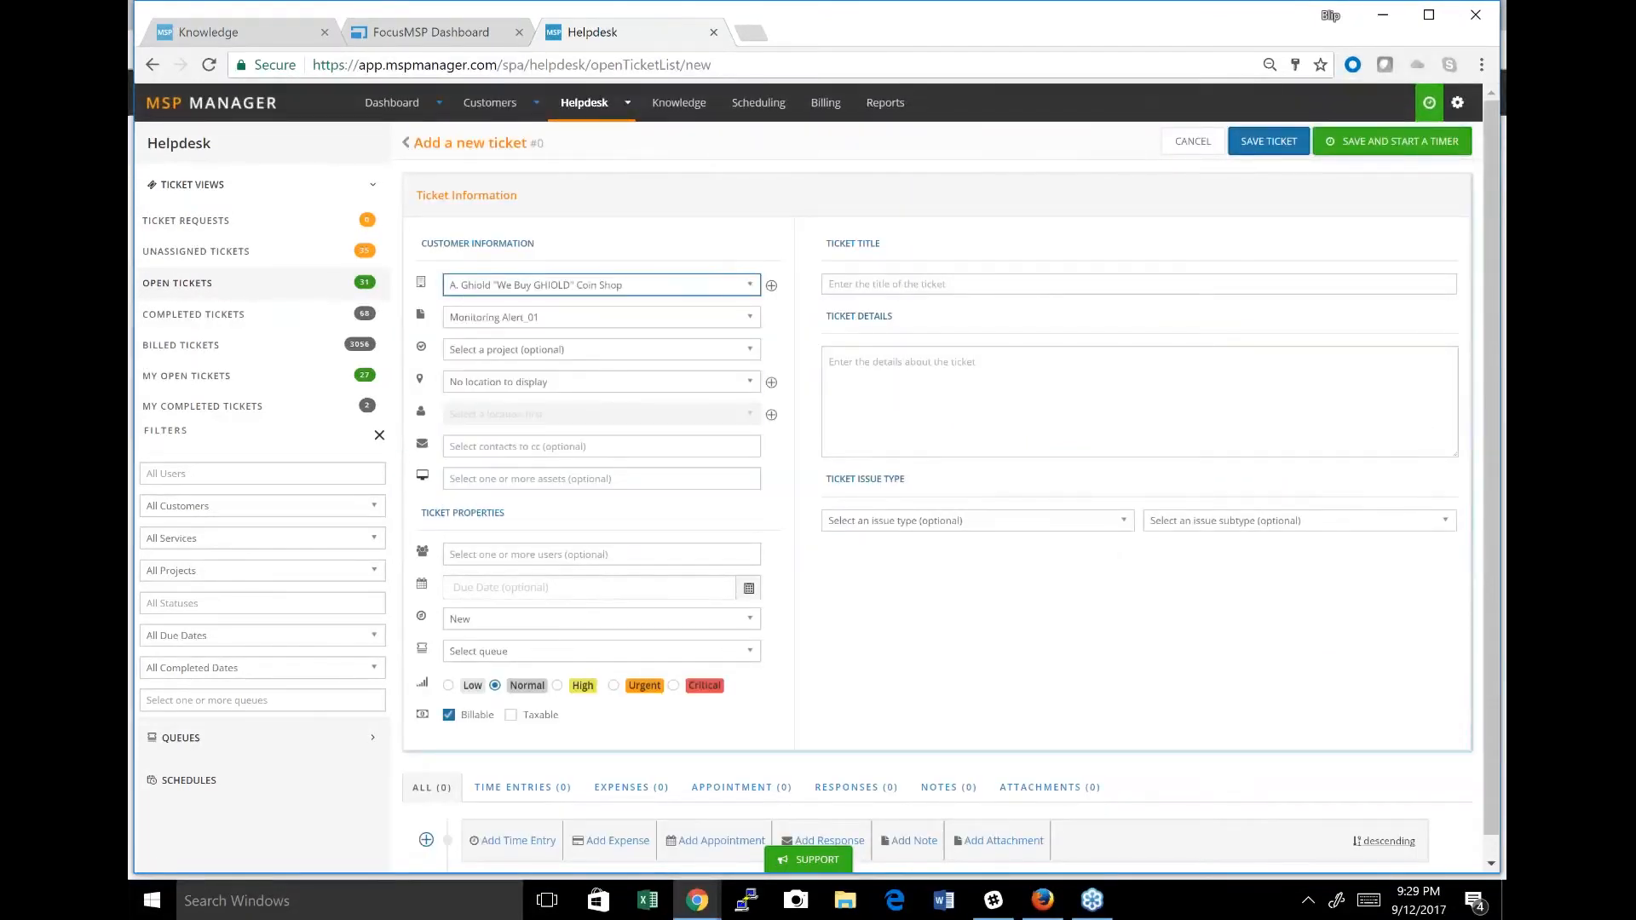
{"action": "left_click", "coordinate": [876, 284]}
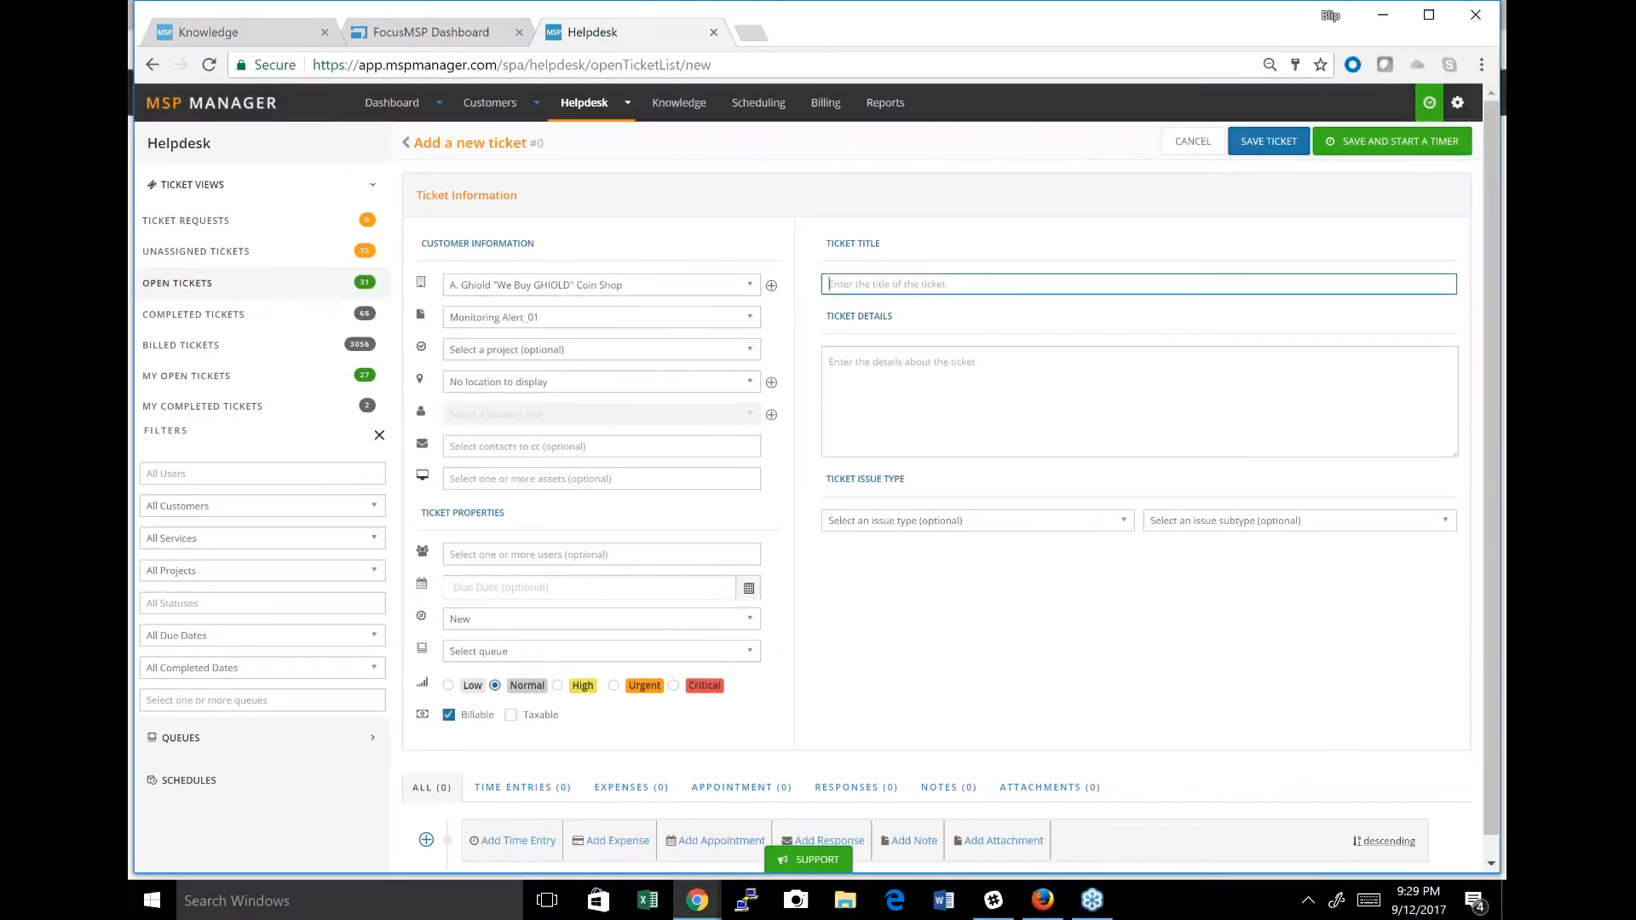
{"action": "type", "text": "POS Sys"}
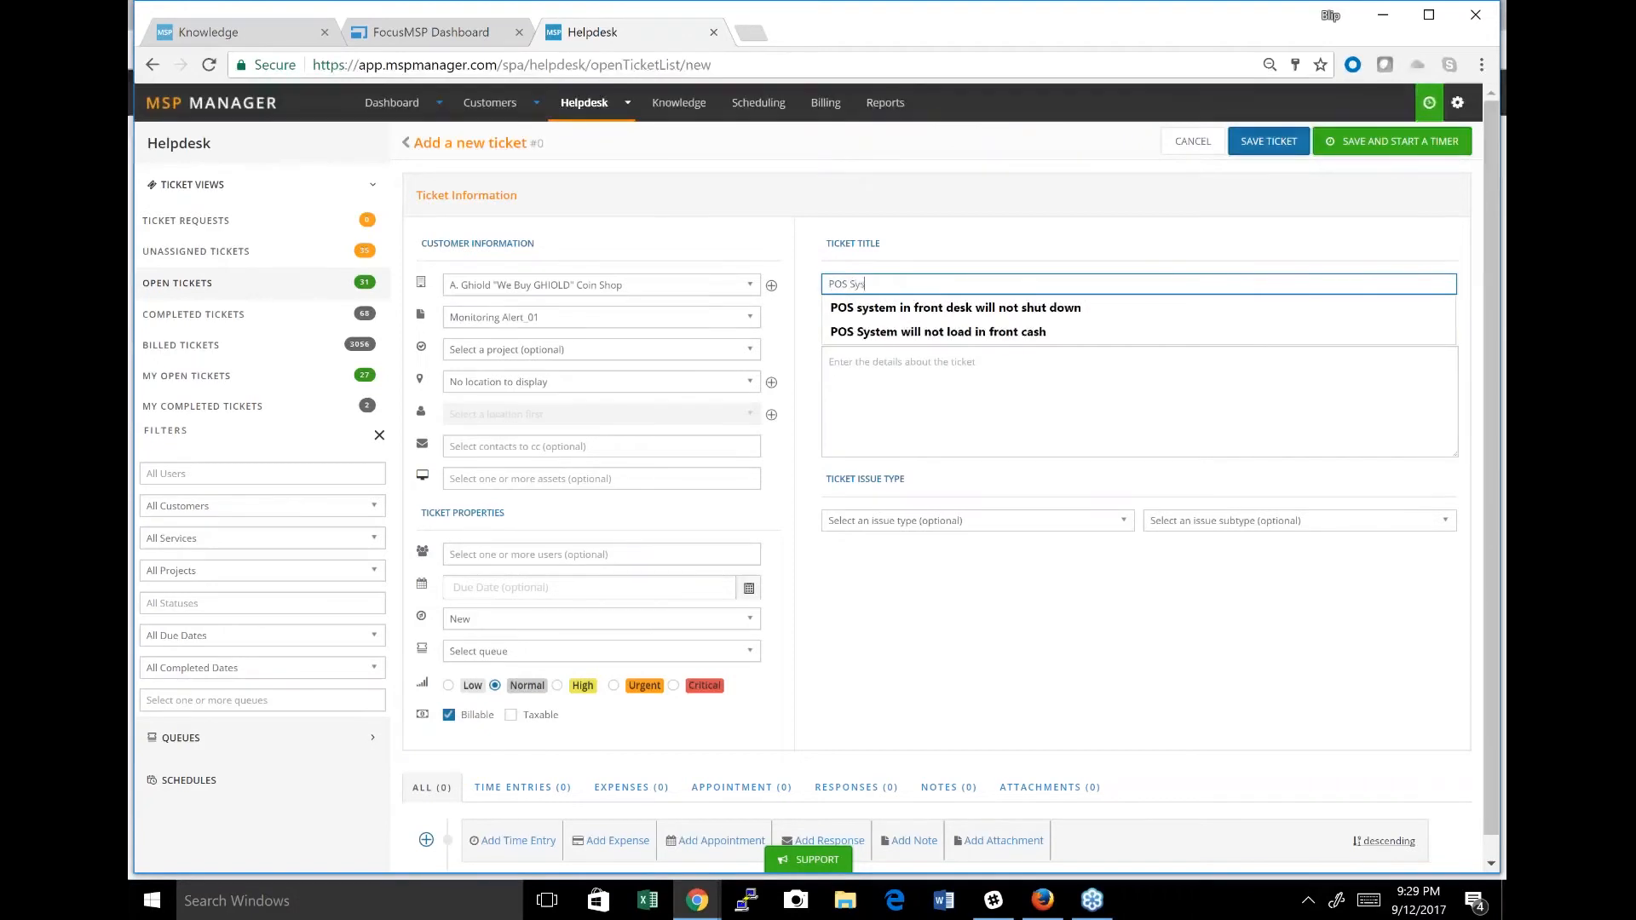
{"action": "type", "text": "tem failure"}
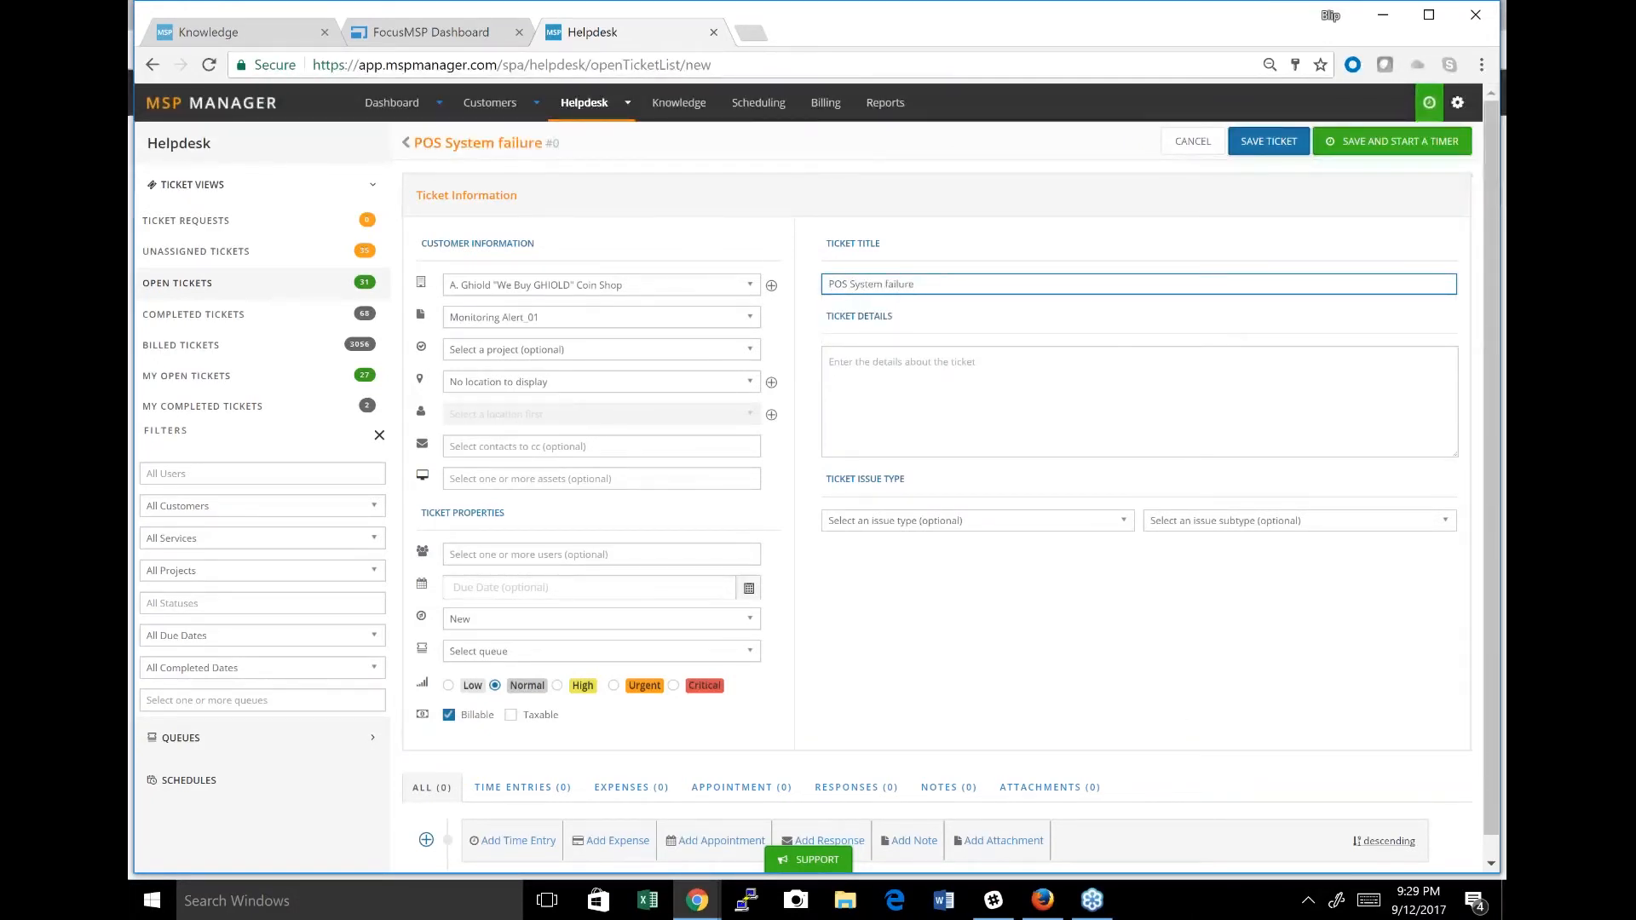
{"action": "left_click", "coordinate": [1495, 842]}
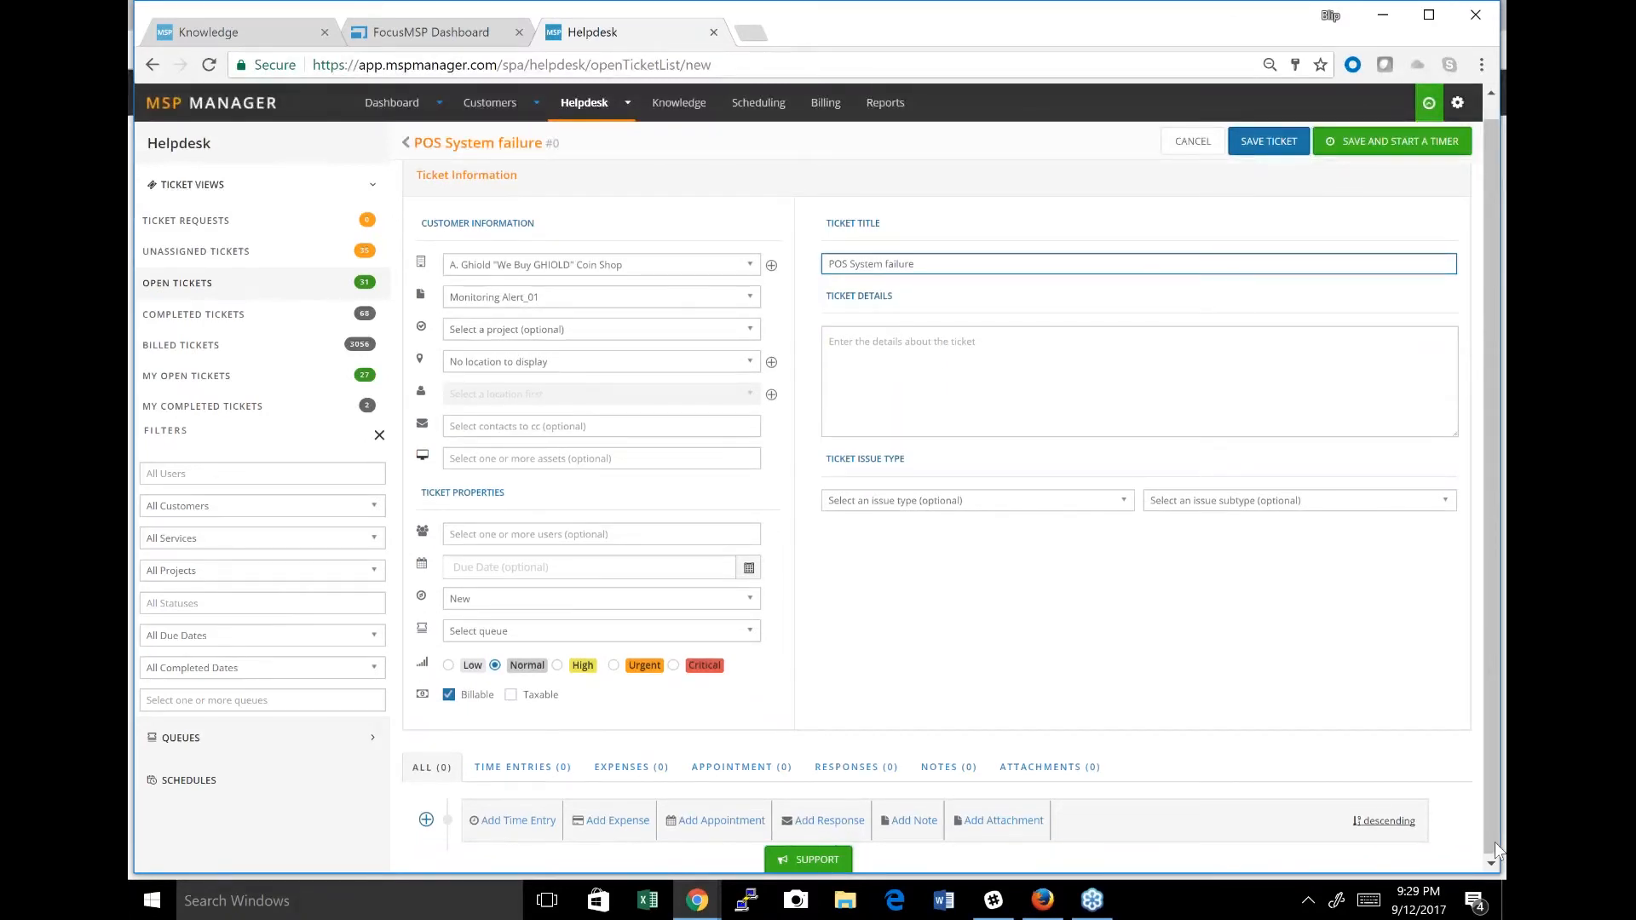
{"action": "left_click", "coordinate": [1495, 842]}
{"action": "left_click", "coordinate": [1434, 103]}
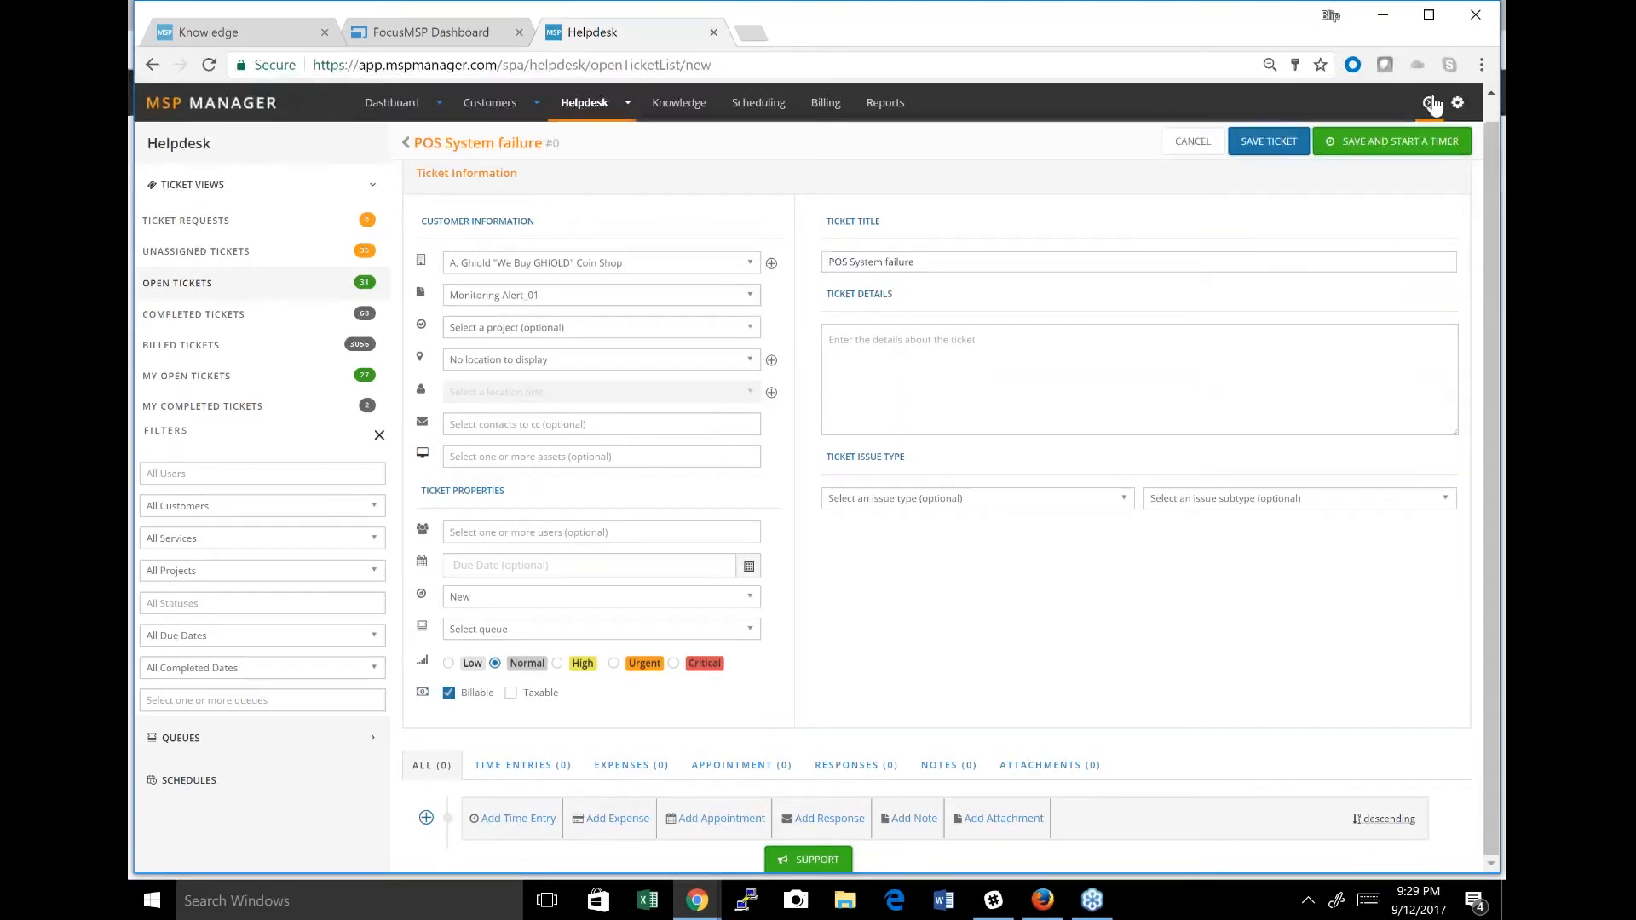
{"action": "left_click", "coordinate": [1435, 104]}
{"action": "left_click", "coordinate": [1260, 186]}
{"action": "left_click", "coordinate": [1189, 270]}
{"action": "left_click", "coordinate": [1182, 298]}
{"action": "type", "text": "Outlook Issue"}
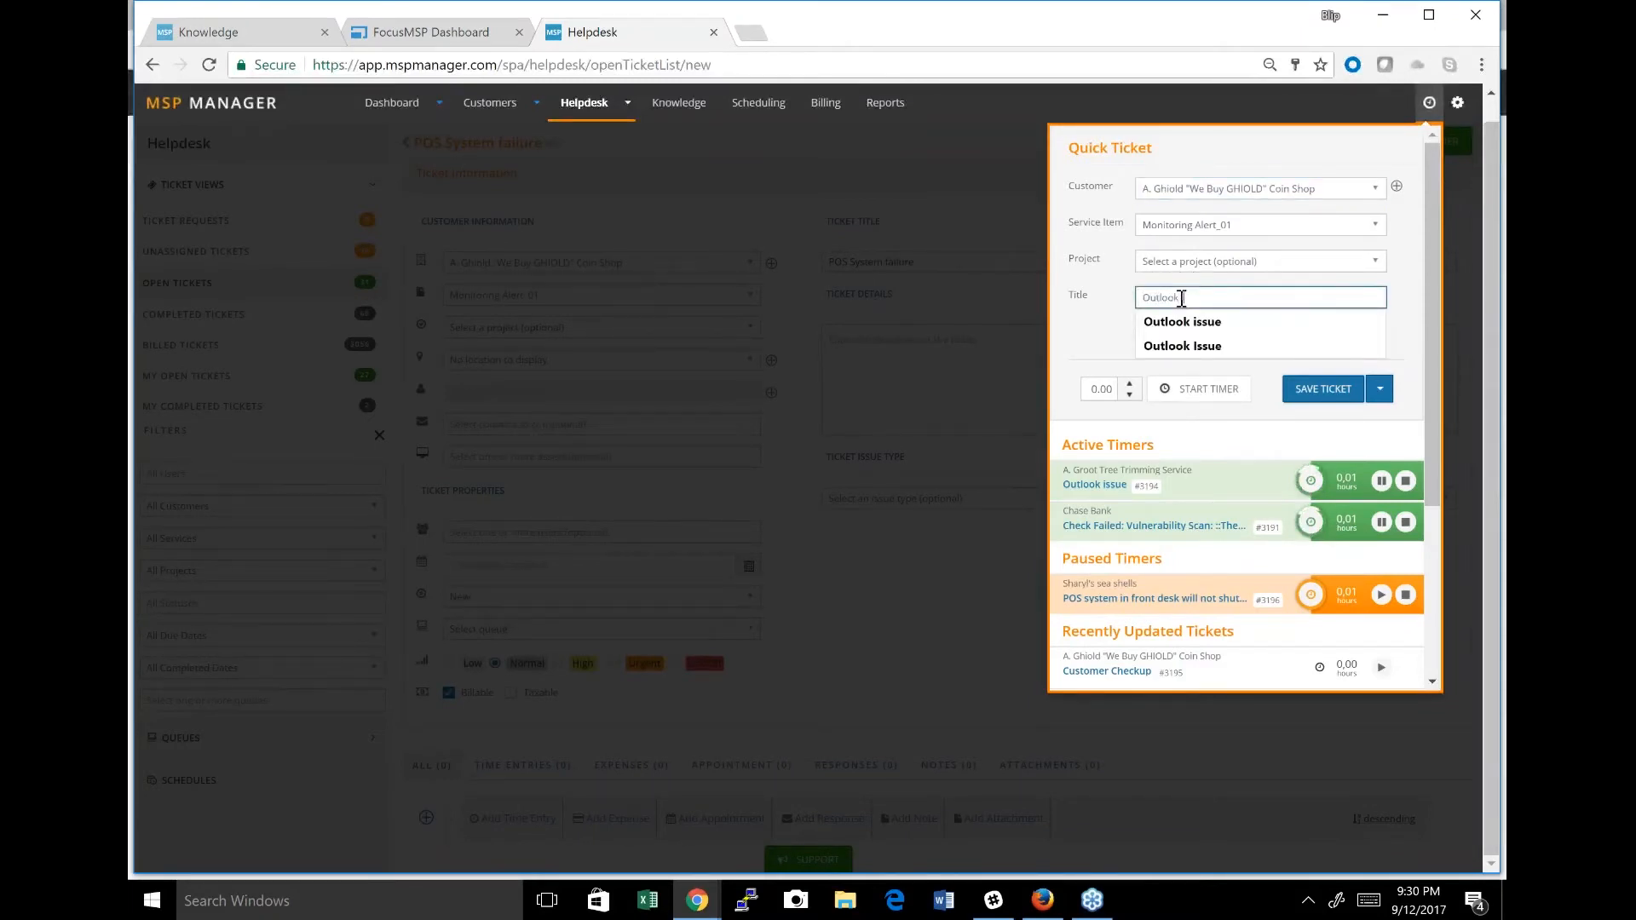
{"action": "left_click", "coordinate": [1203, 389]}
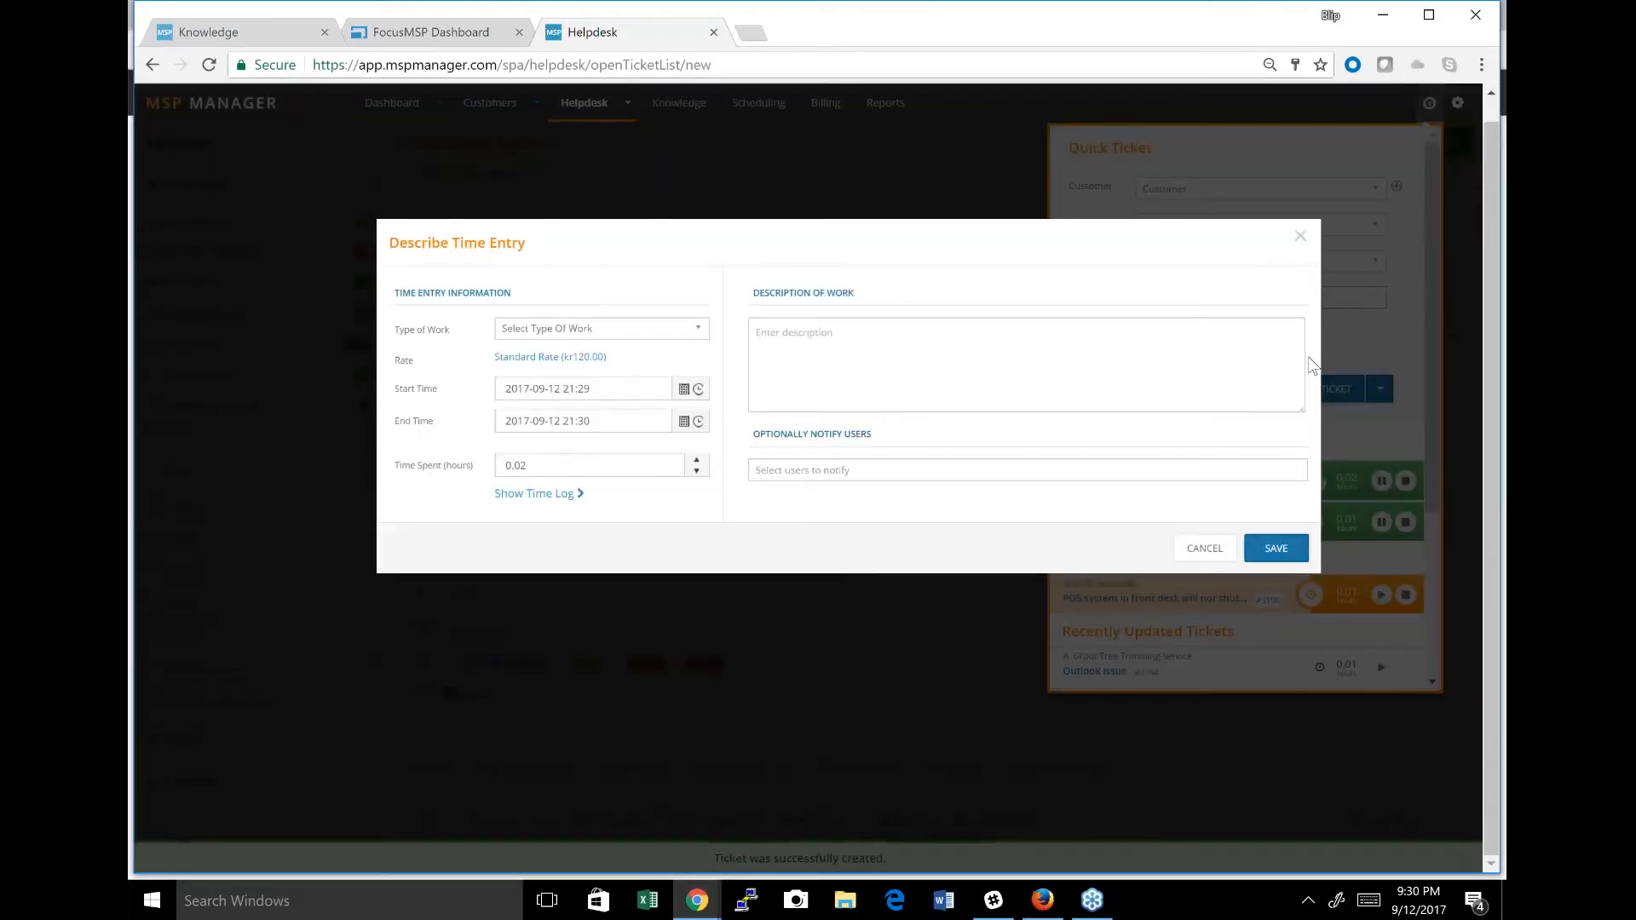
Describe the stopped timer's time entry as Email work with "- Send summary to customer" and check its time log.
{"action": "left_click", "coordinate": [679, 329]}
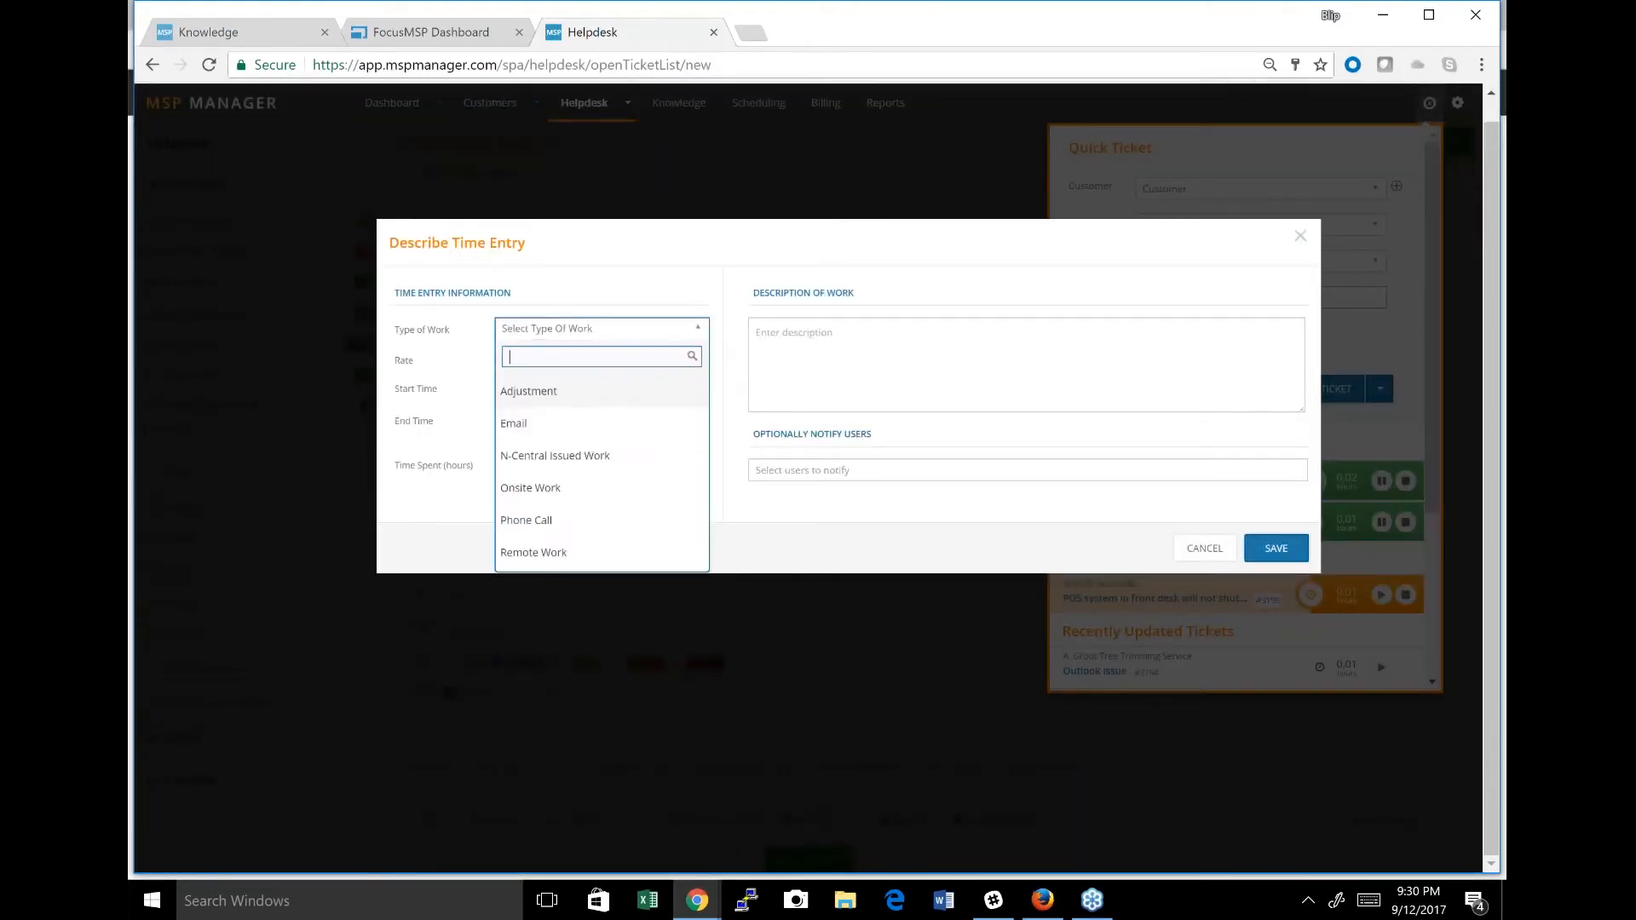
{"action": "left_click", "coordinate": [514, 424]}
{"action": "left_click", "coordinate": [831, 343]}
{"action": "type", "text": "- Send summa"}
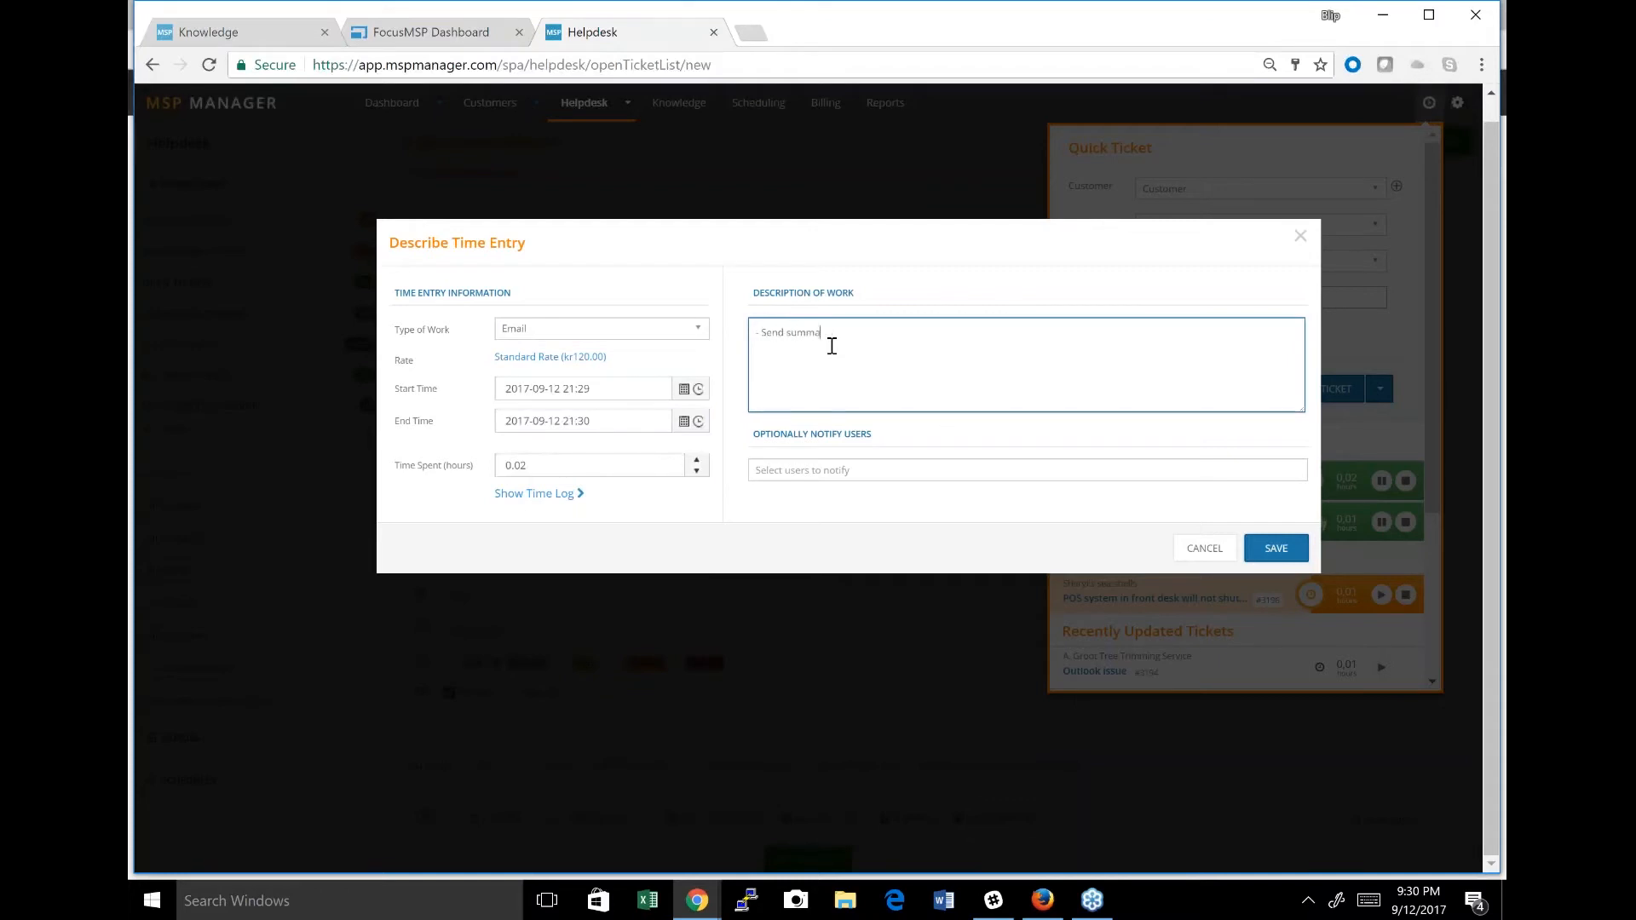
{"action": "type", "text": "ry to customer"}
{"action": "left_click", "coordinate": [556, 494]}
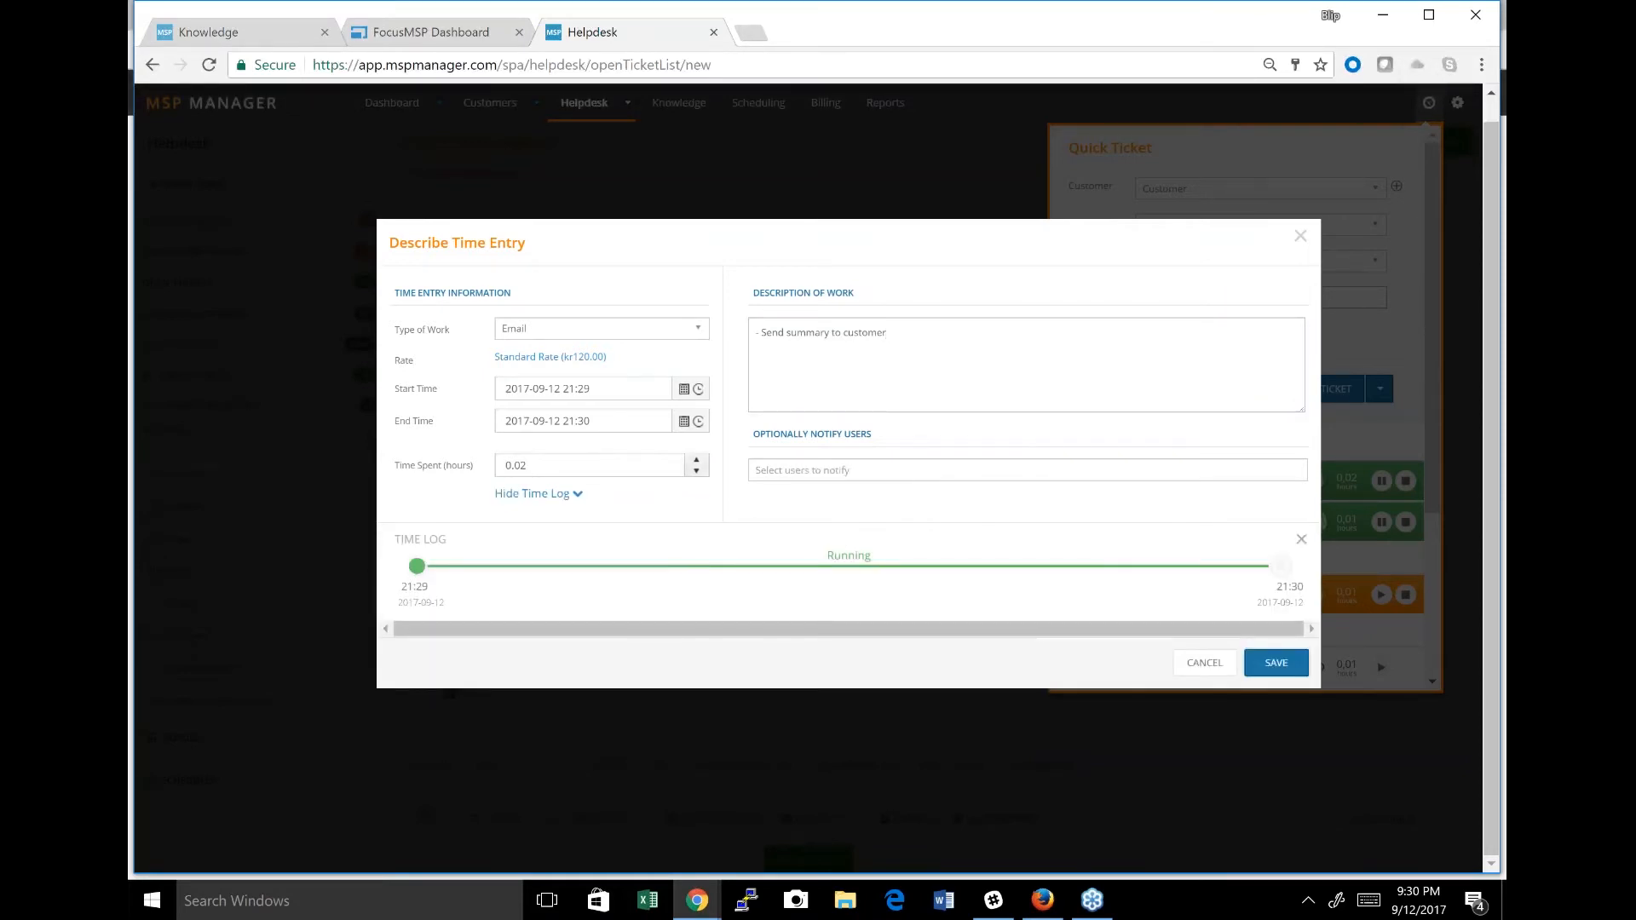
{"action": "left_click", "coordinate": [564, 494]}
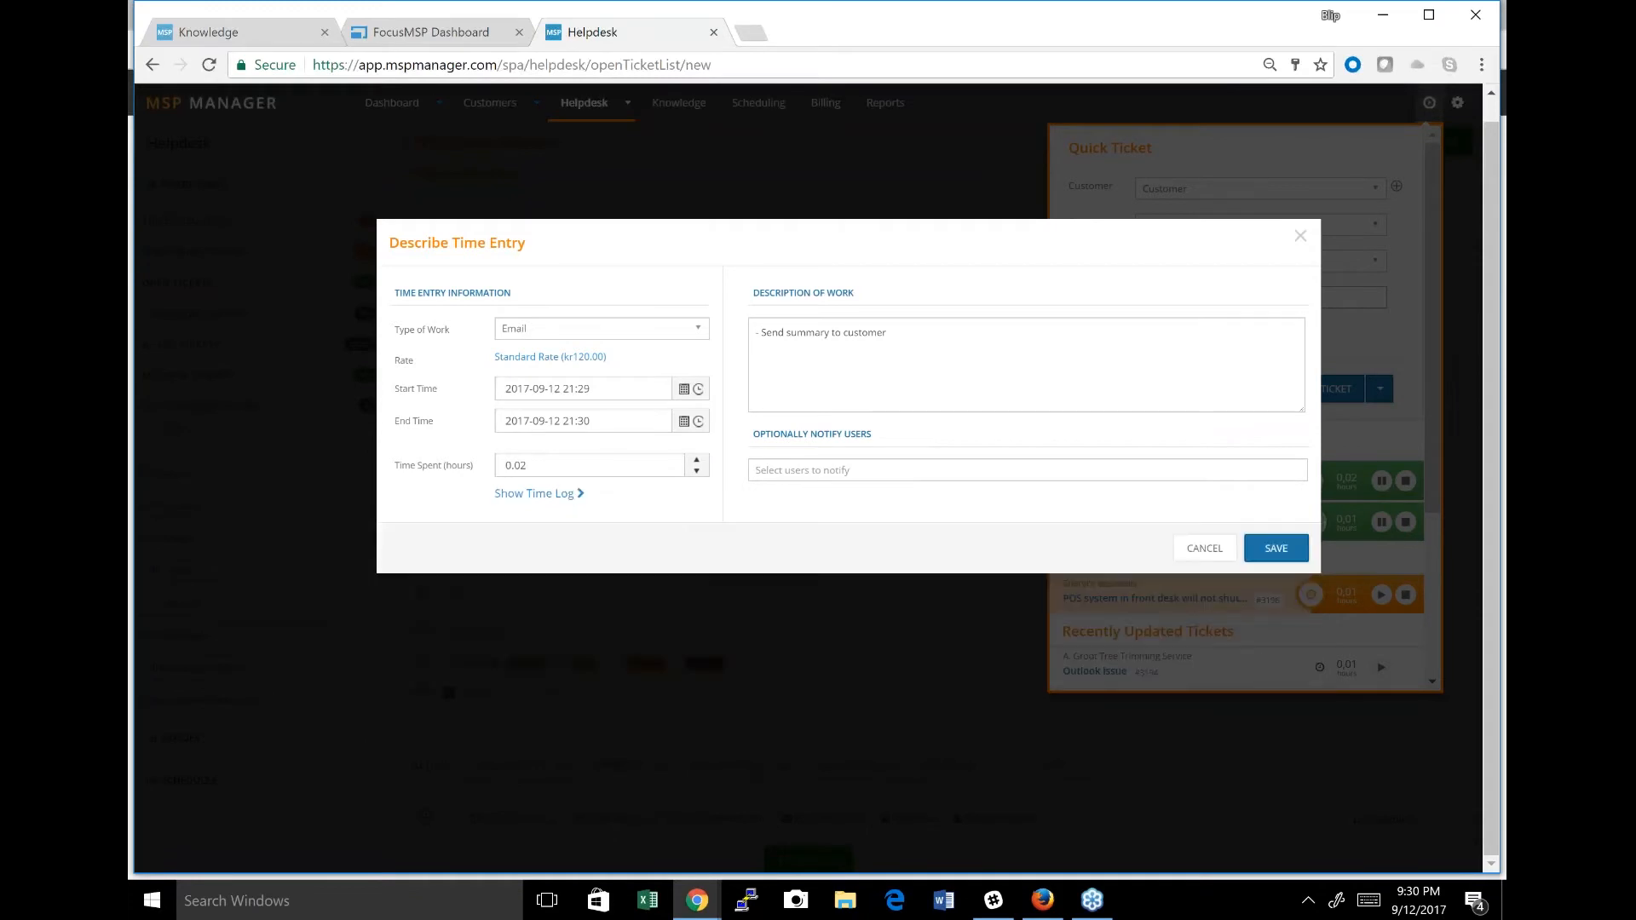
Set the time entry's time spent to 1.00 hours and save it.
{"action": "left_click", "coordinate": [696, 460]}
{"action": "left_click", "coordinate": [696, 460]}
{"action": "left_click", "coordinate": [697, 460]}
{"action": "left_click", "coordinate": [696, 460]}
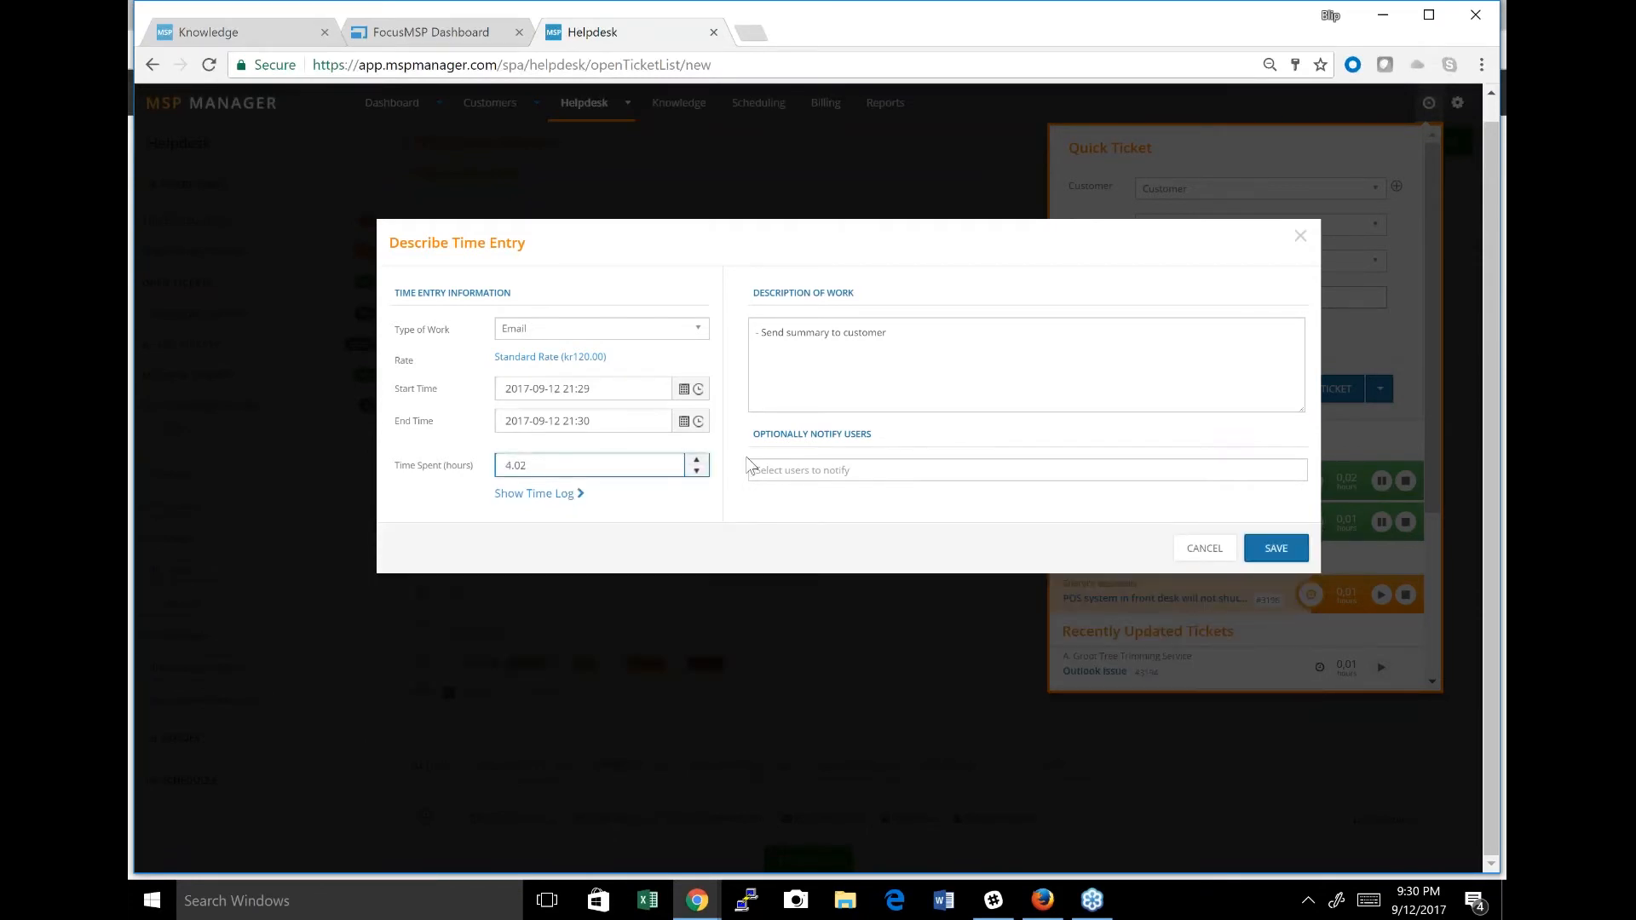
{"action": "left_click", "coordinate": [696, 470]}
{"action": "left_click", "coordinate": [697, 471]}
{"action": "left_click", "coordinate": [696, 471]}
{"action": "key", "text": "BackSpace"}
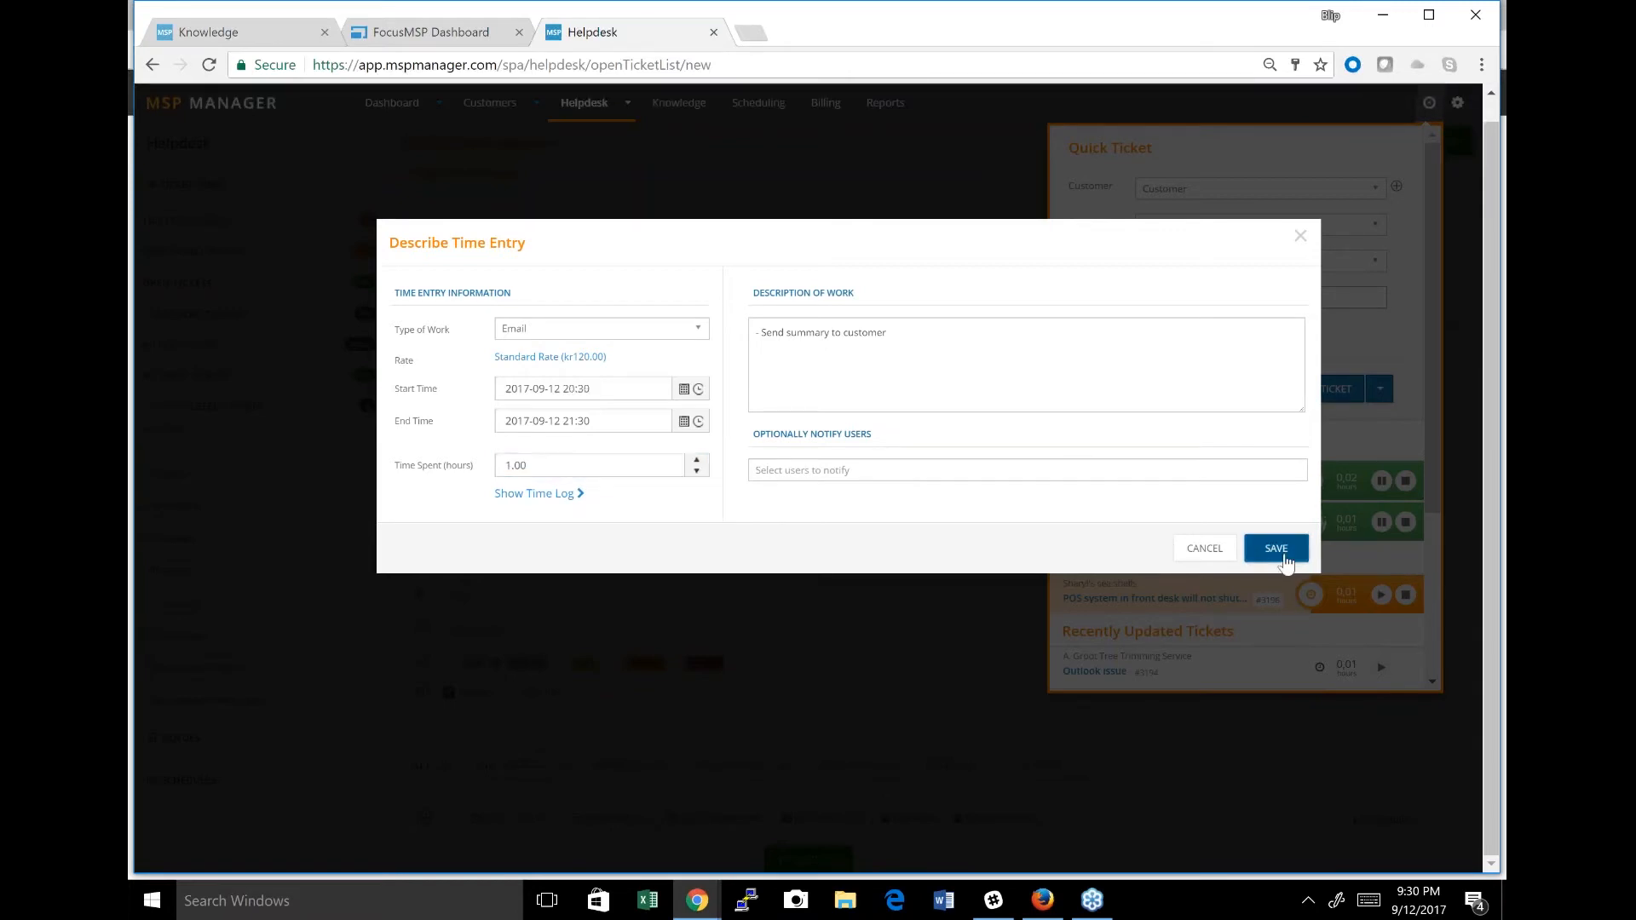
{"action": "left_click", "coordinate": [1253, 552]}
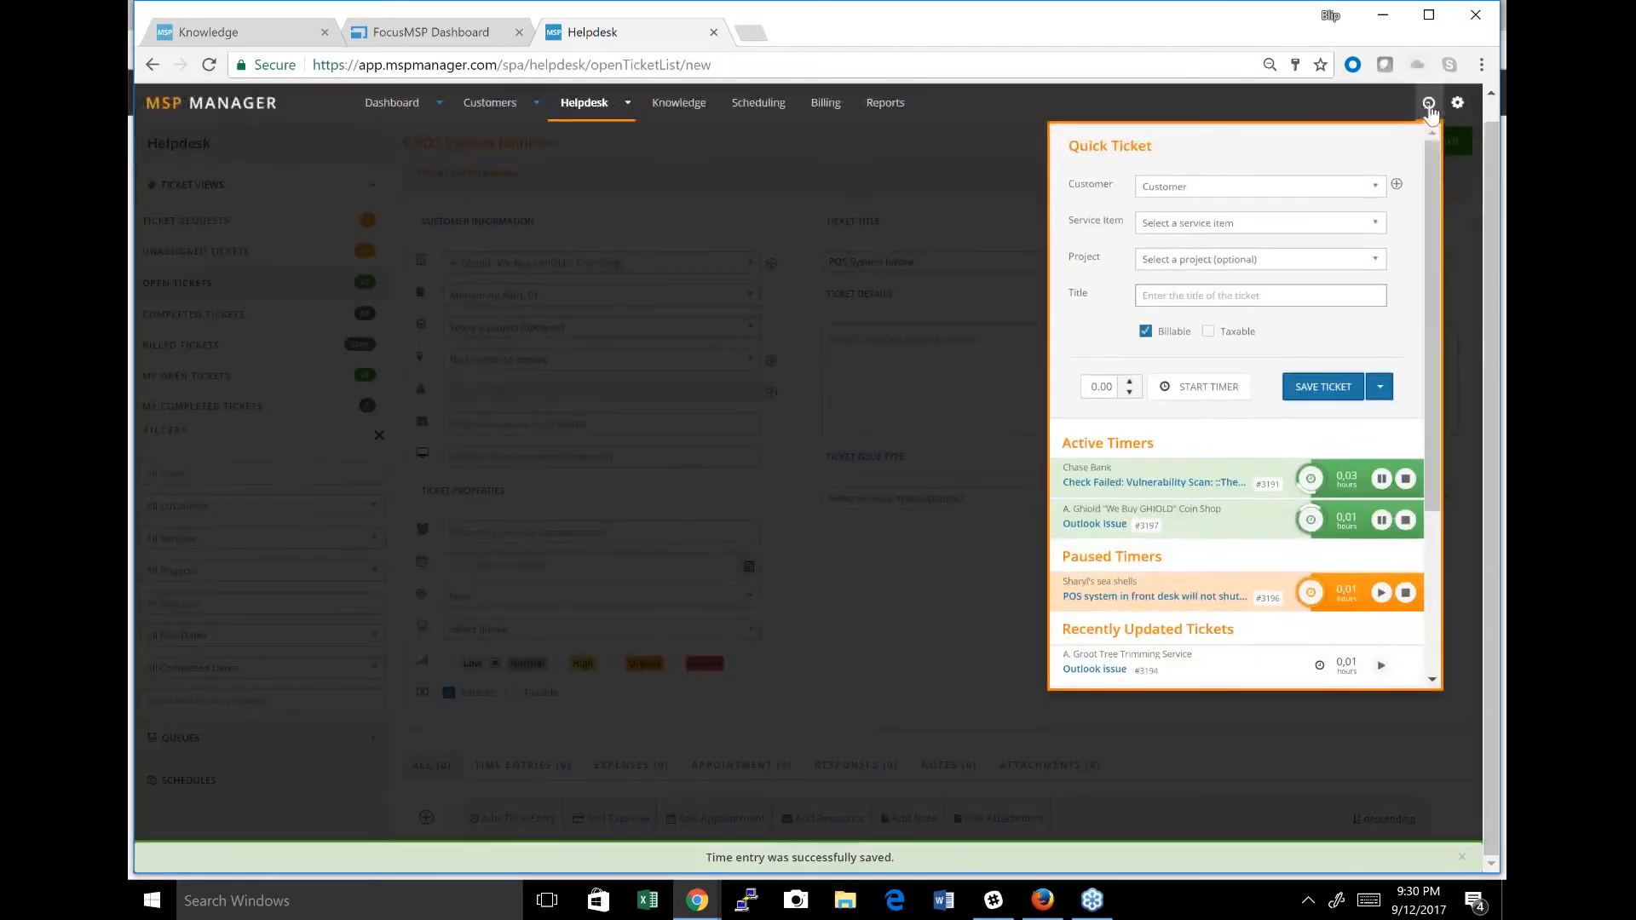
Leave the unsaved ticket for the customer list and start the setup of a new customer.
{"action": "left_click", "coordinate": [1431, 104]}
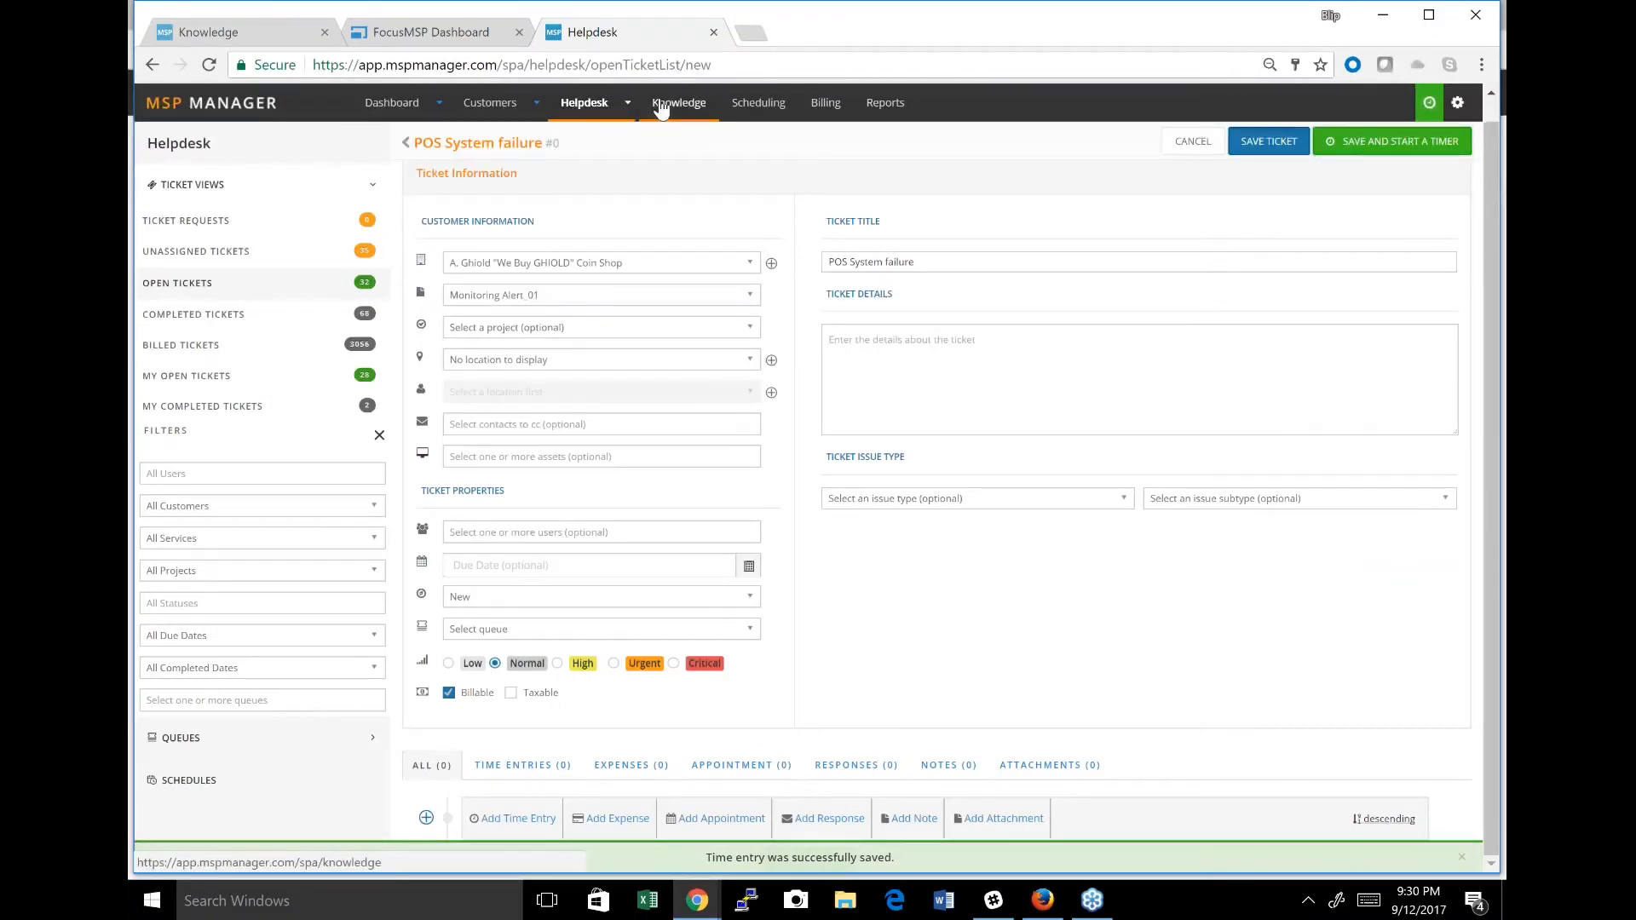
{"action": "left_click", "coordinate": [500, 119]}
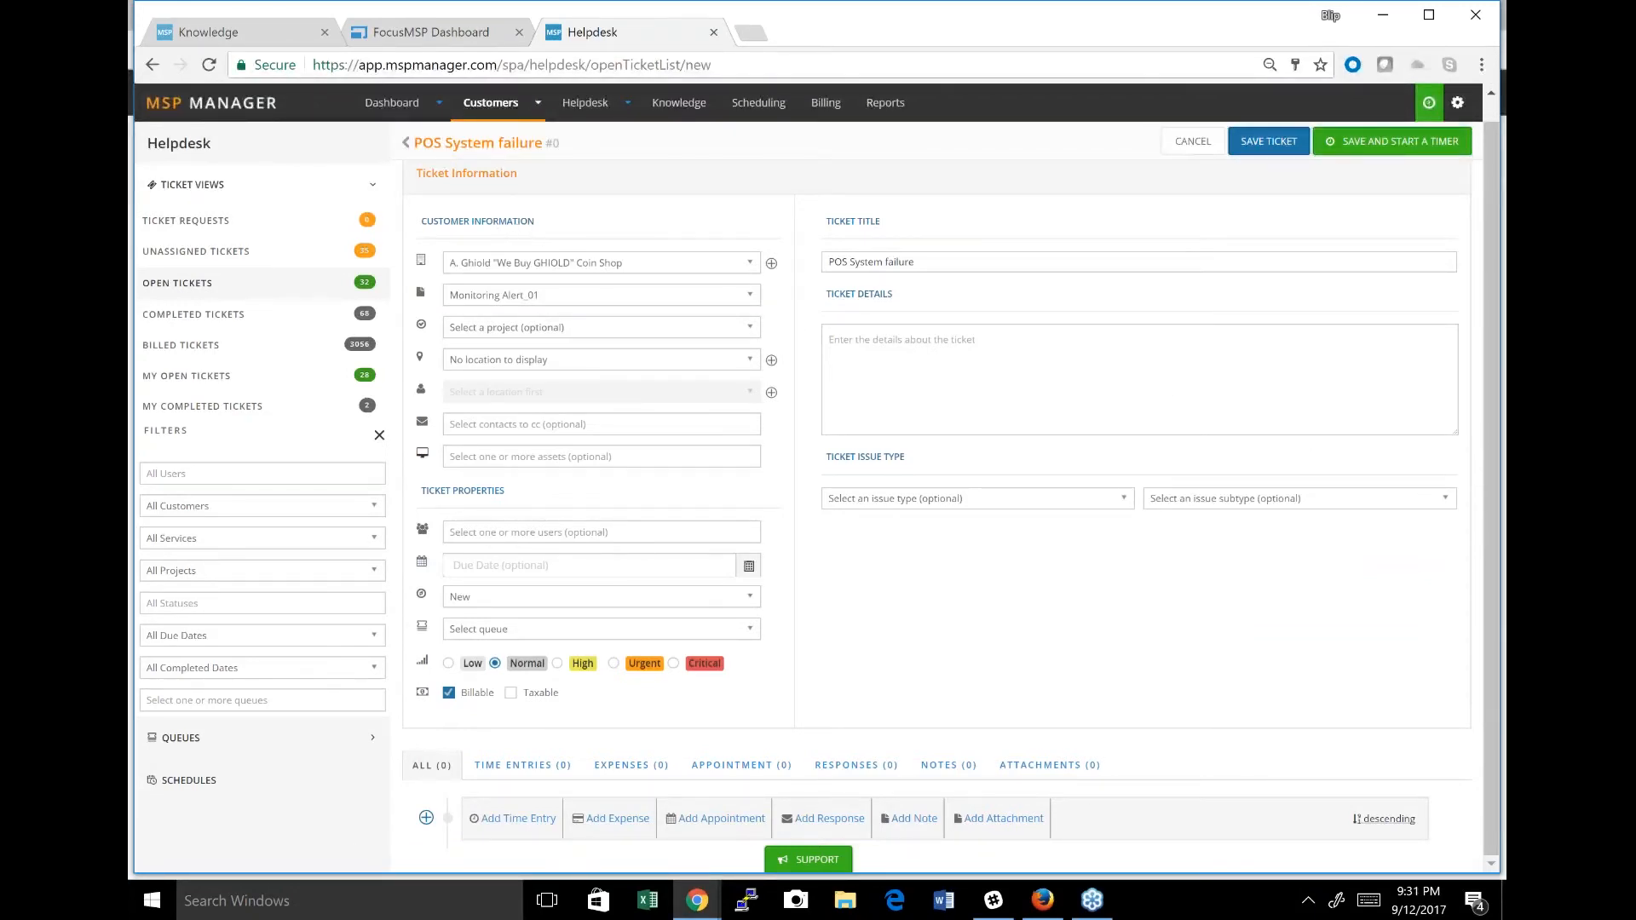
{"action": "left_click", "coordinate": [488, 99]}
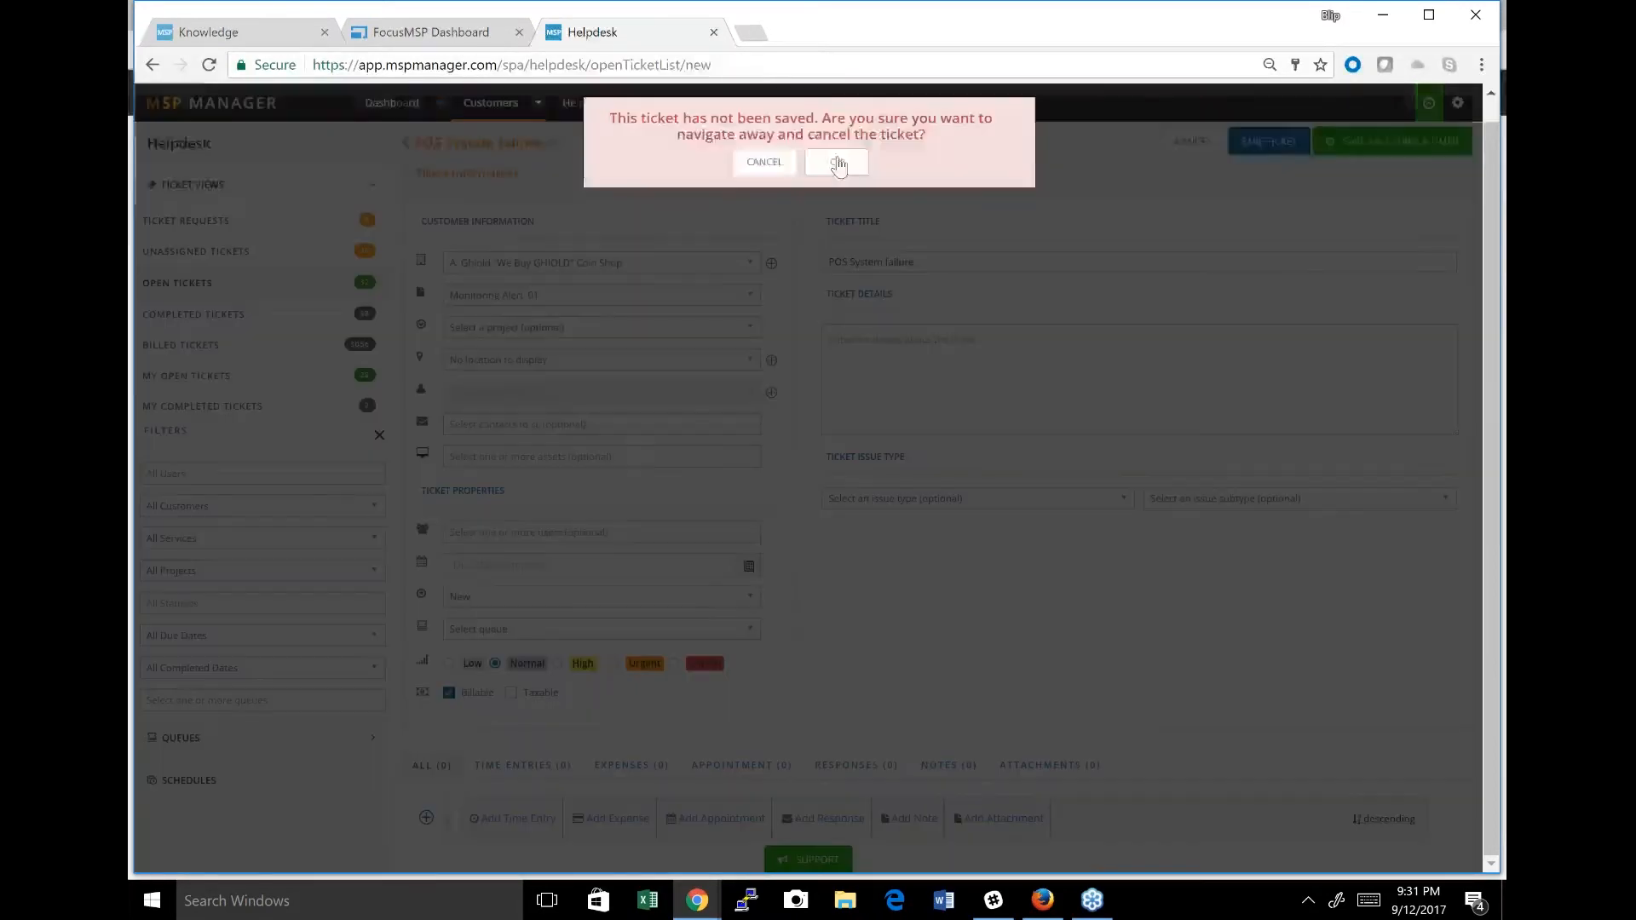
{"action": "left_click", "coordinate": [838, 163]}
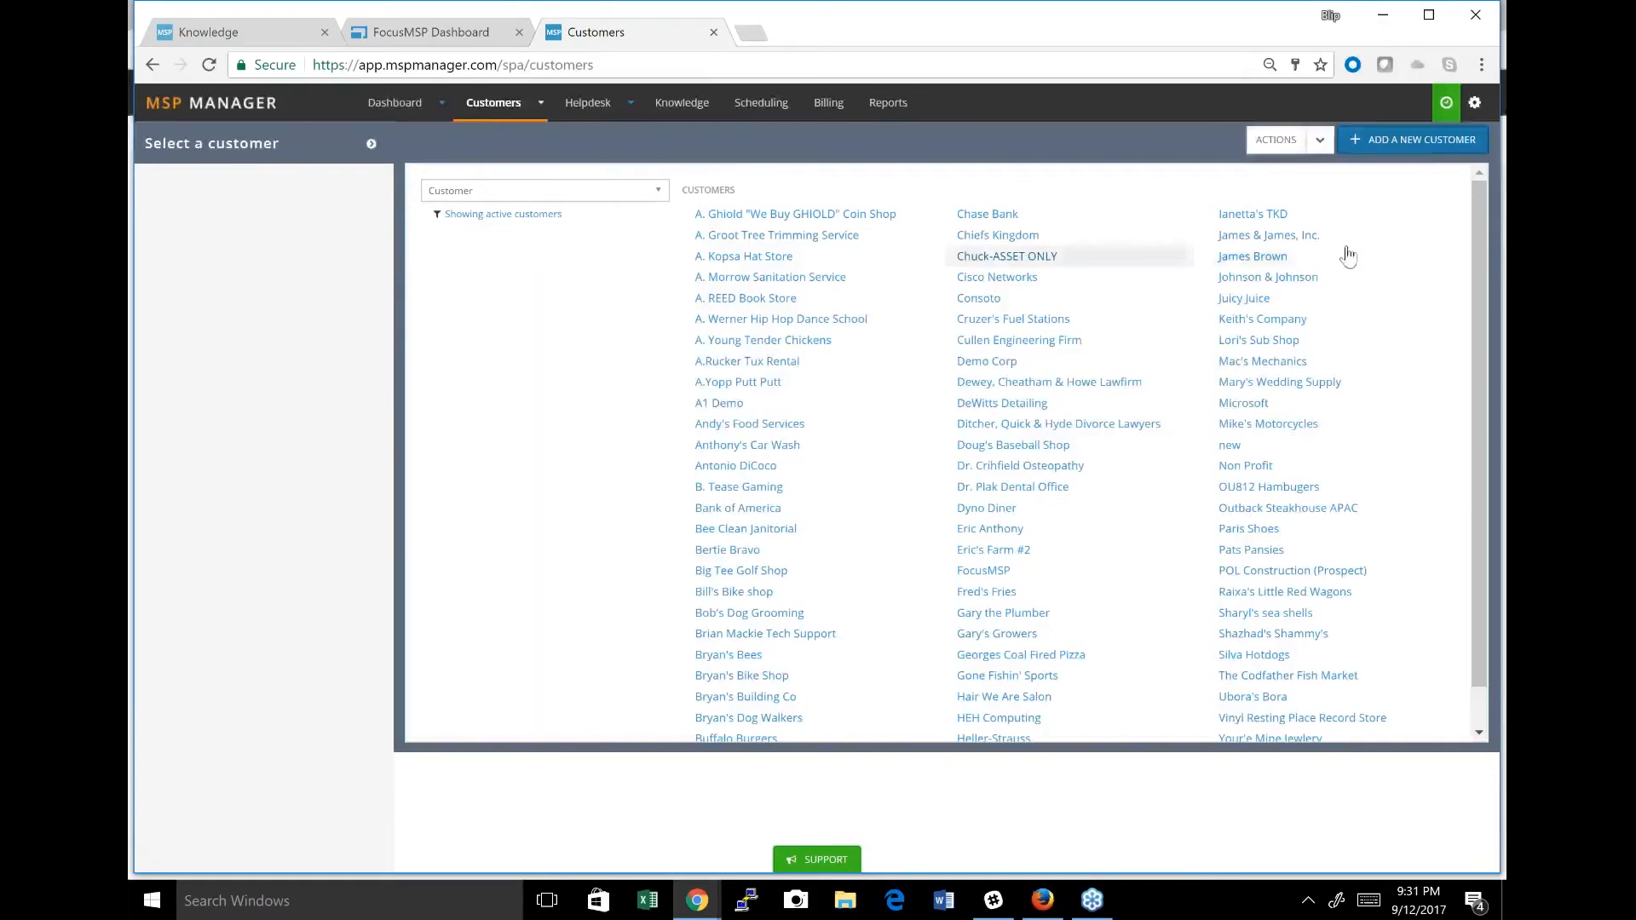
{"action": "left_click", "coordinate": [1424, 141]}
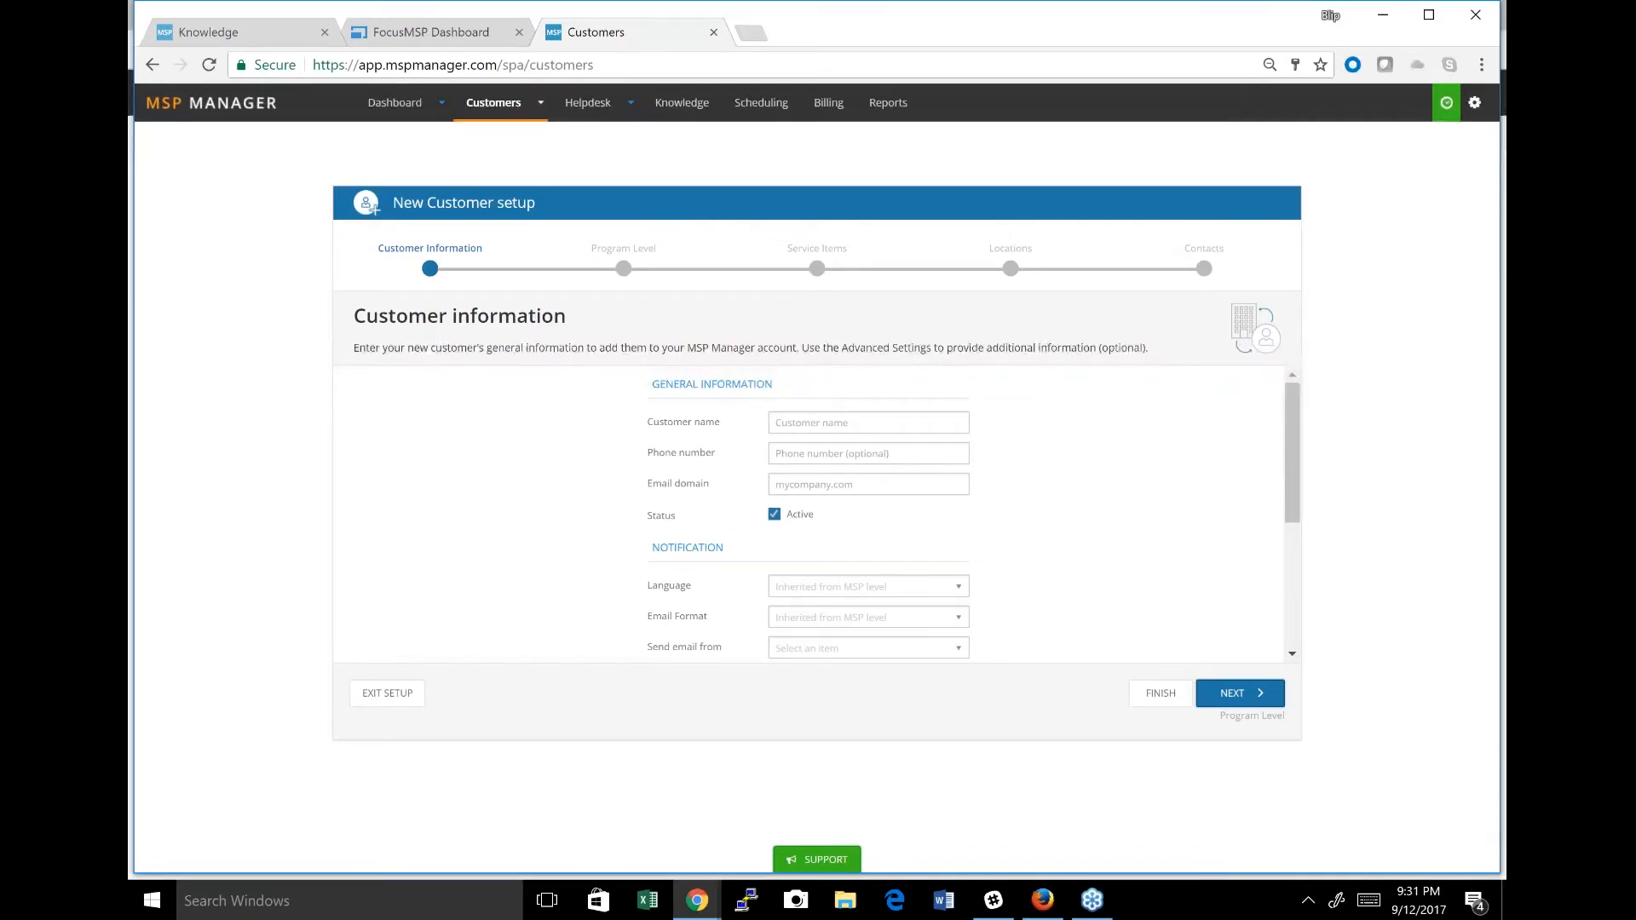
Name the new customer "Ted's Bears" and continue to the program level stage of the setup.
{"action": "left_click", "coordinate": [832, 424]}
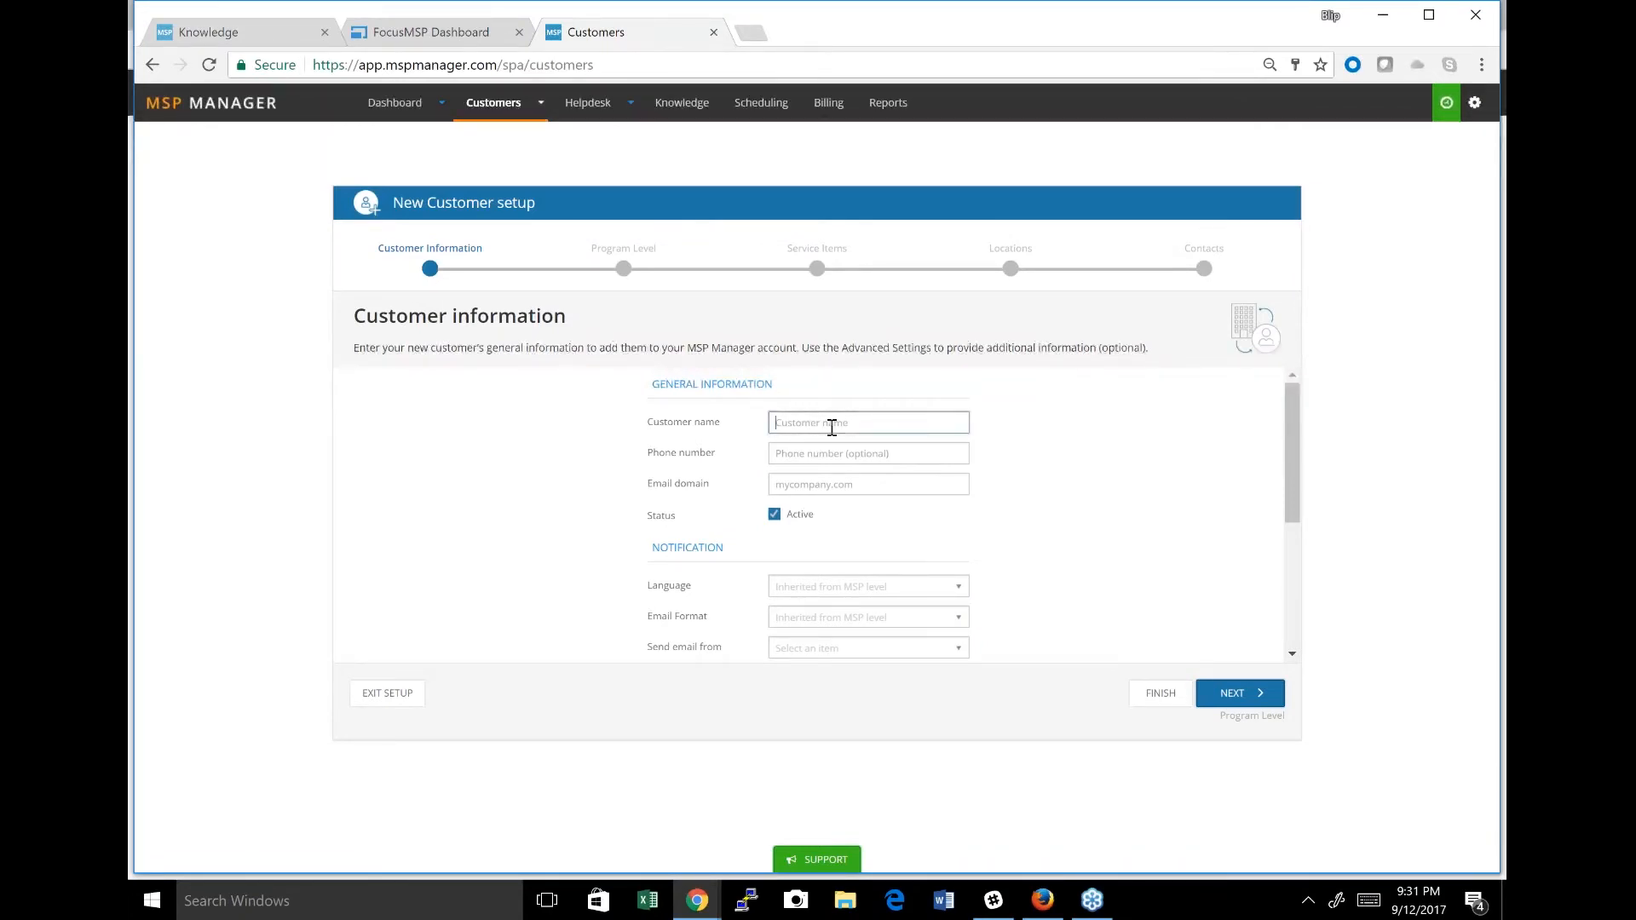
{"action": "type", "text": "Te"}
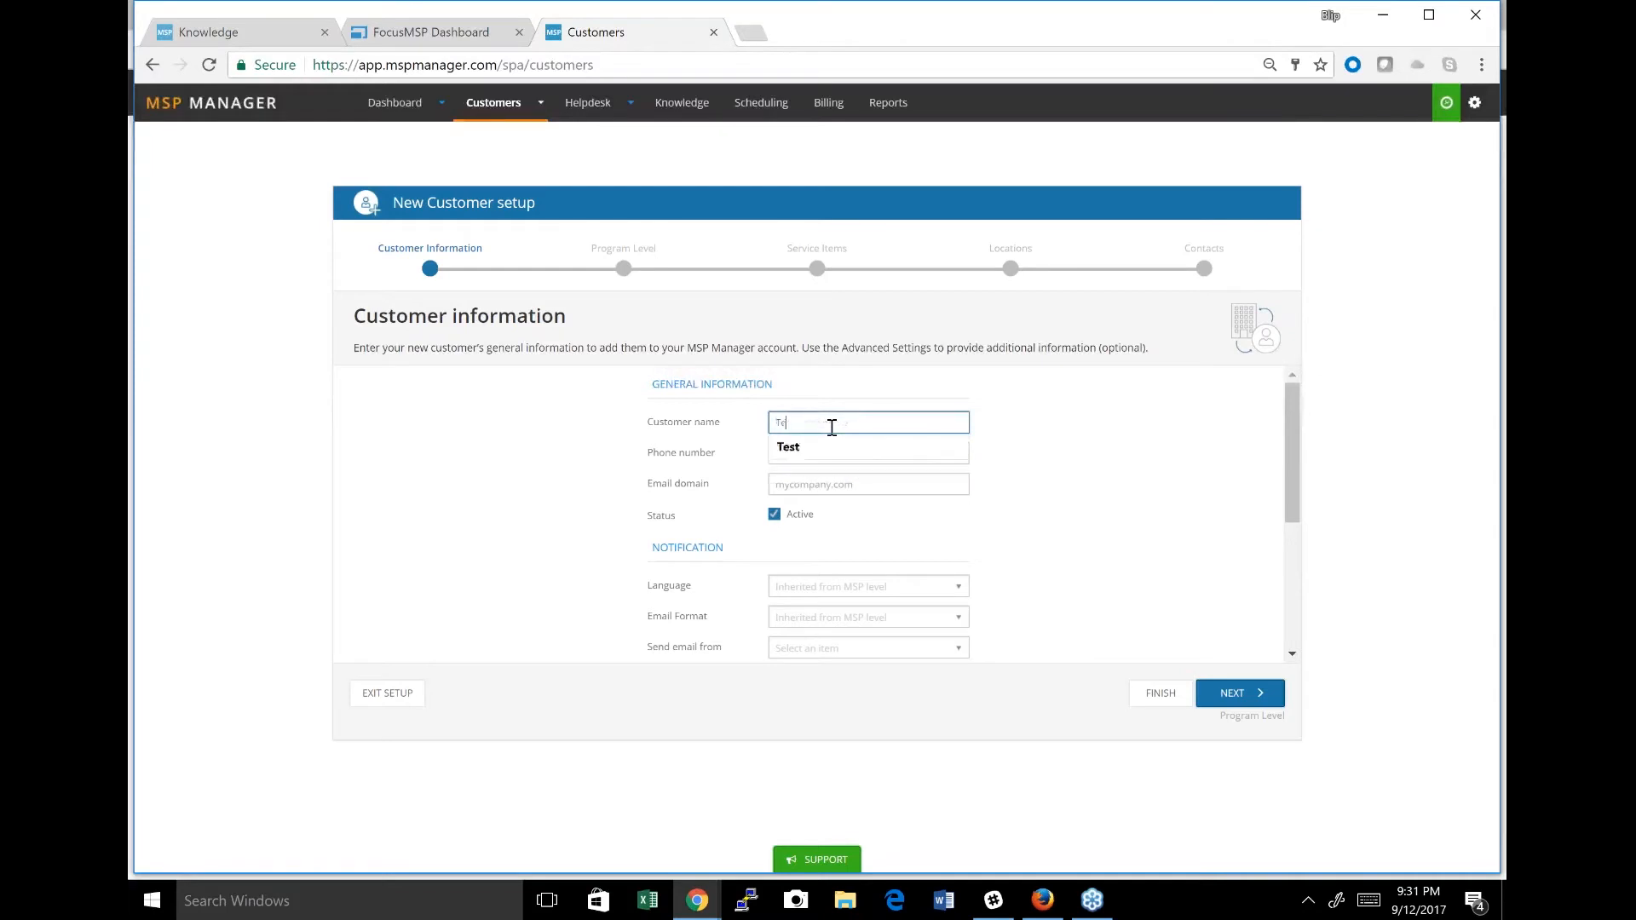
{"action": "type", "text": "d's Bears"}
{"action": "left_click", "coordinate": [1200, 698]}
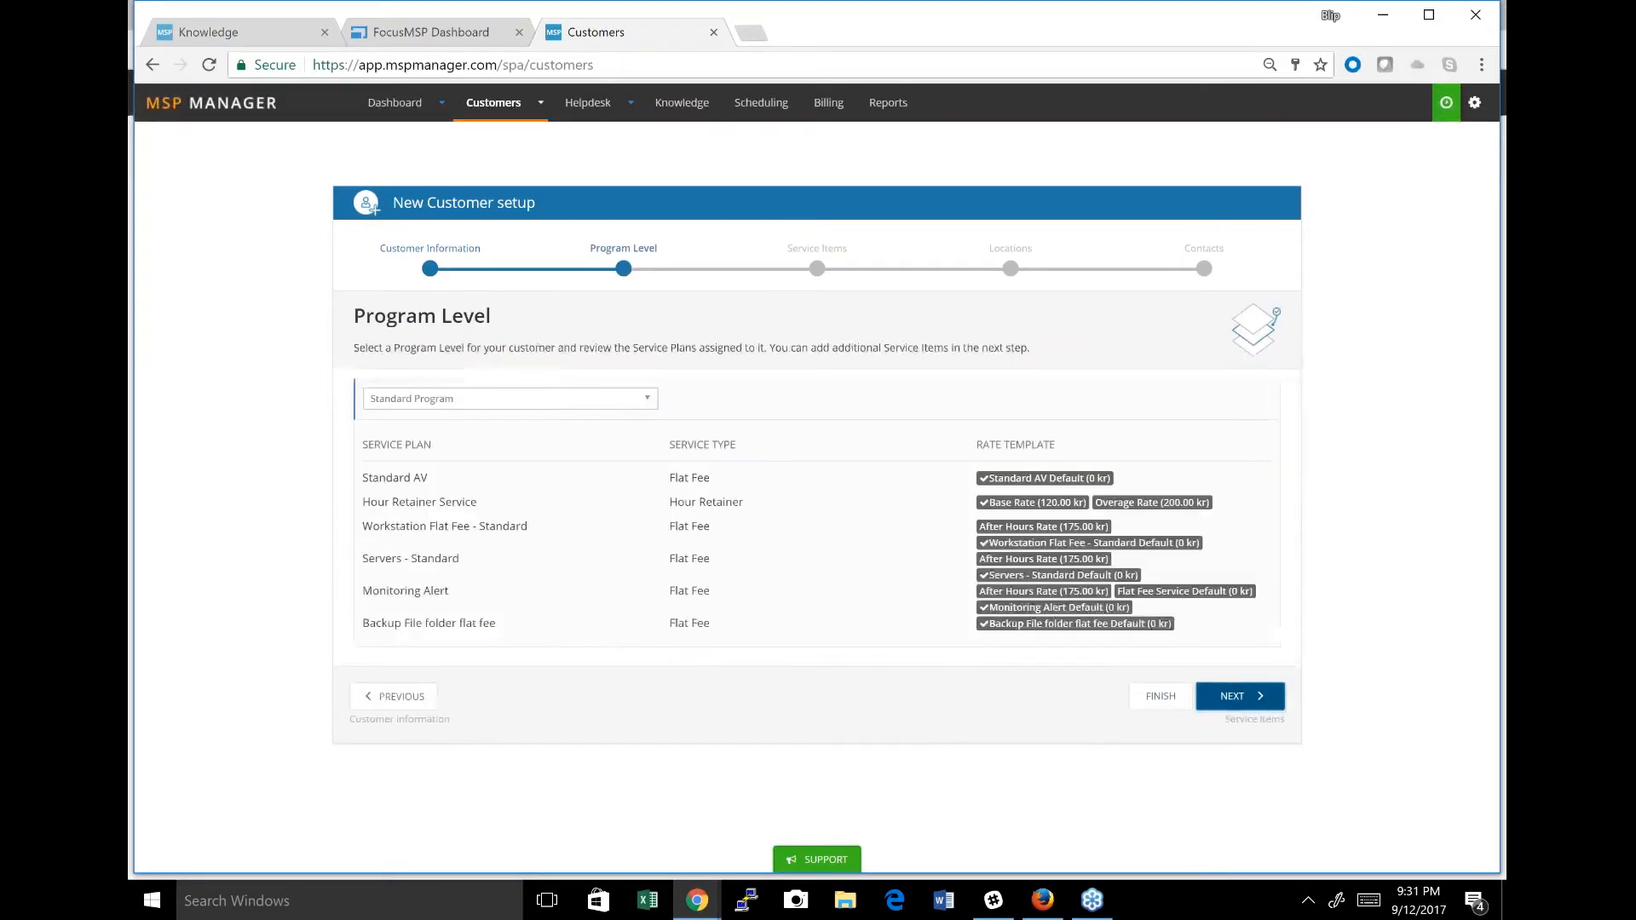
Preview the Premium and Basic programs, assign Leads and Opportunities as the customer's program level, and continue to the service items.
{"action": "left_click", "coordinate": [552, 402]}
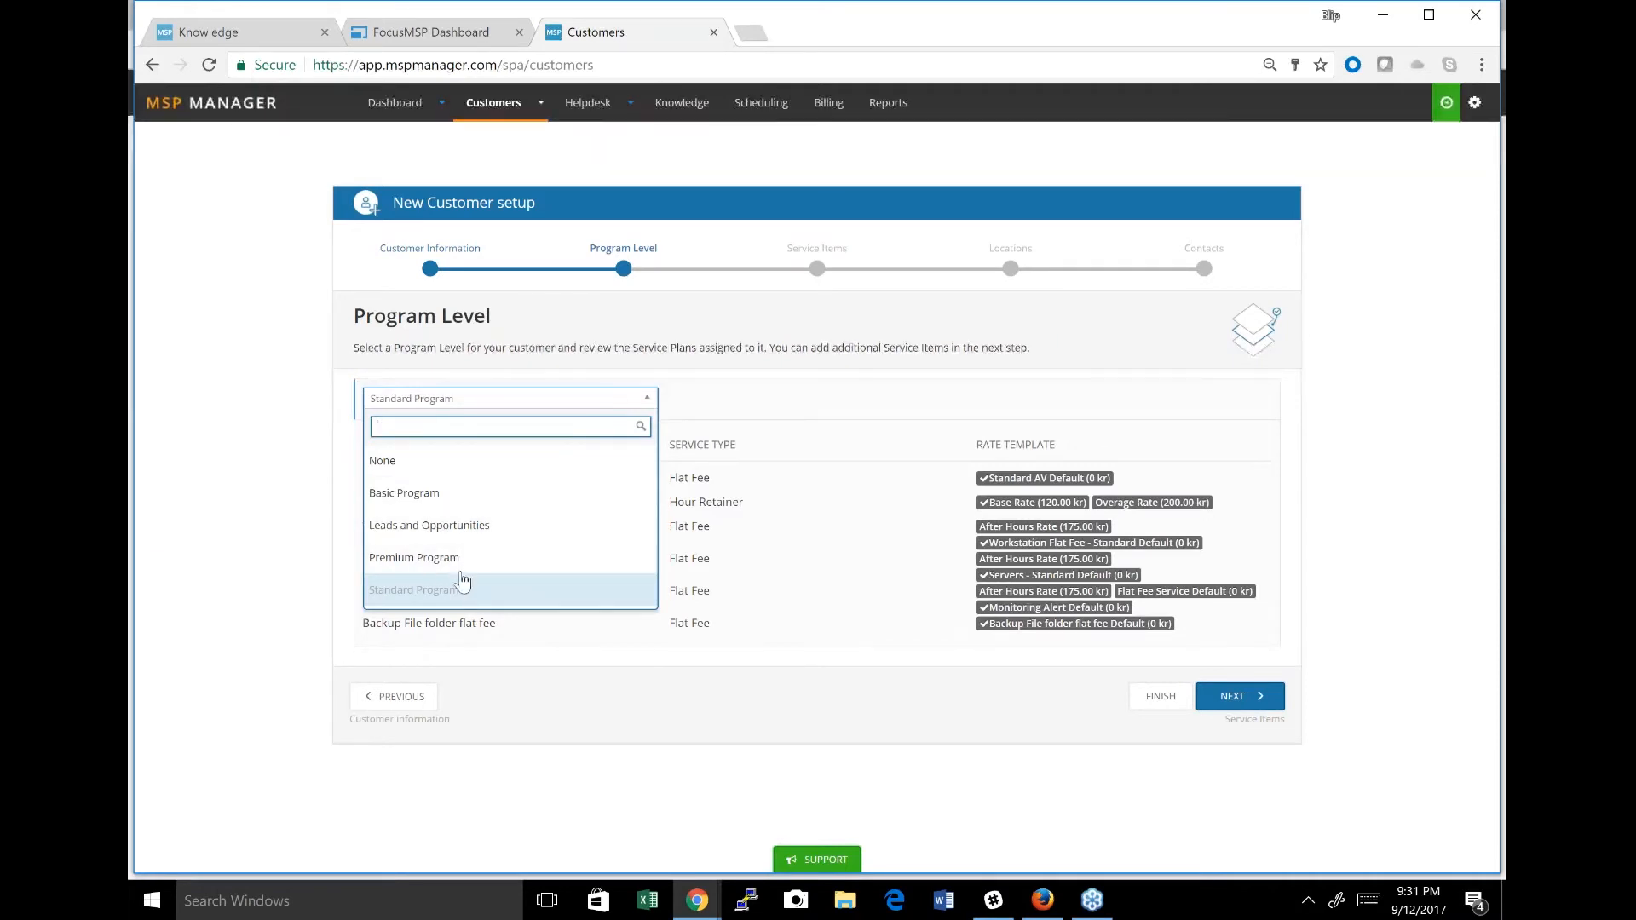
{"action": "left_click", "coordinate": [414, 558]}
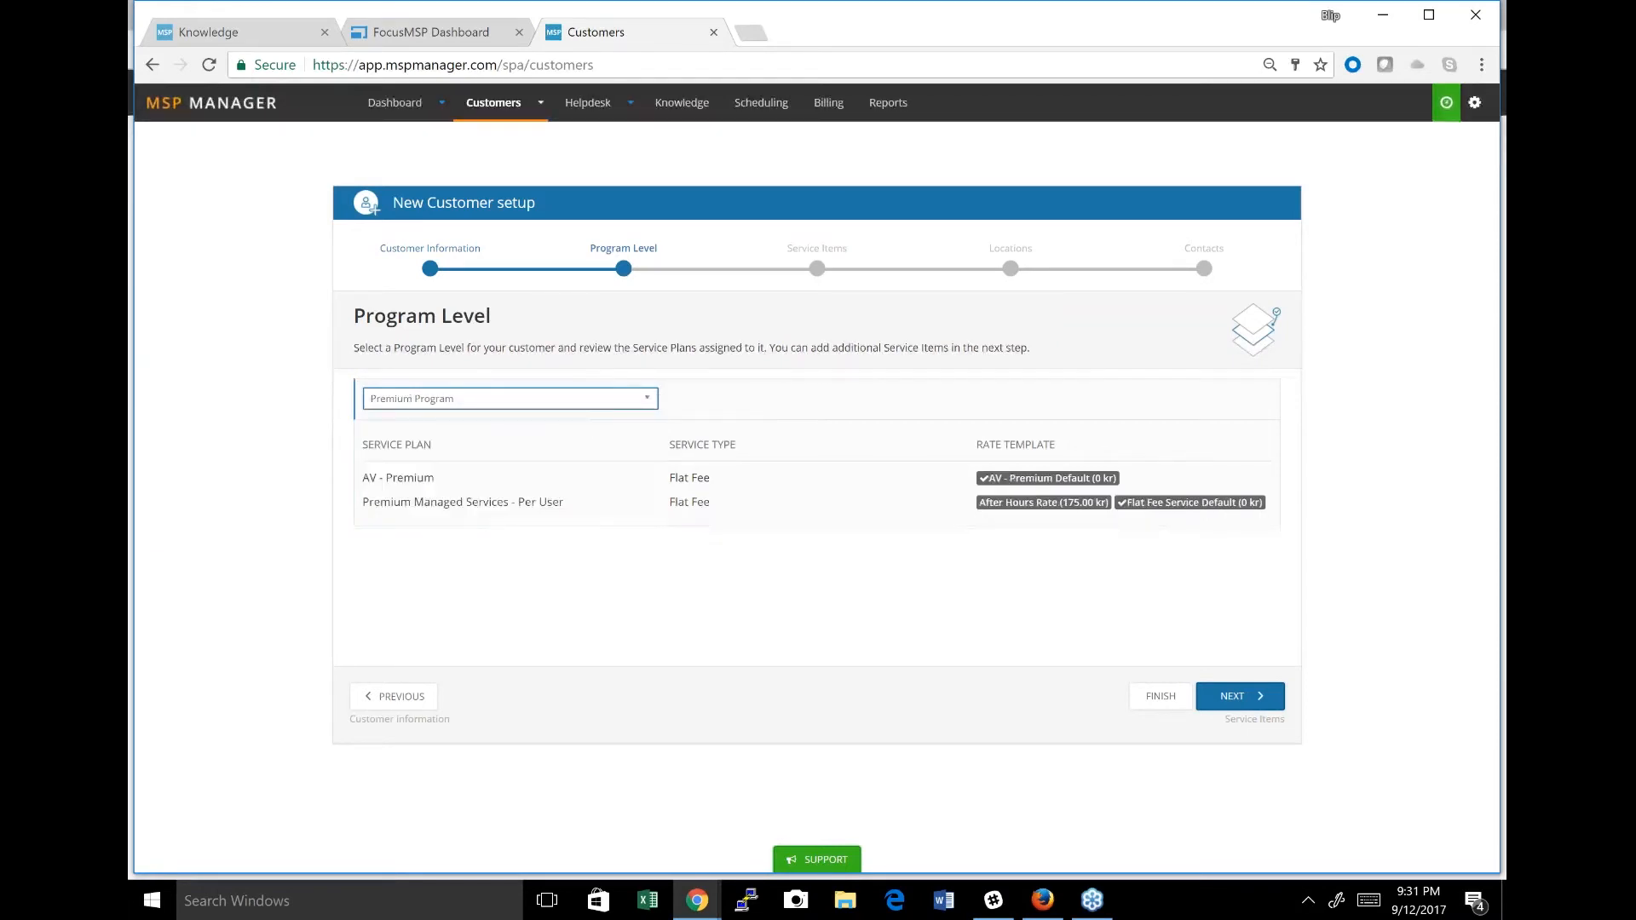
{"action": "left_click", "coordinate": [650, 401]}
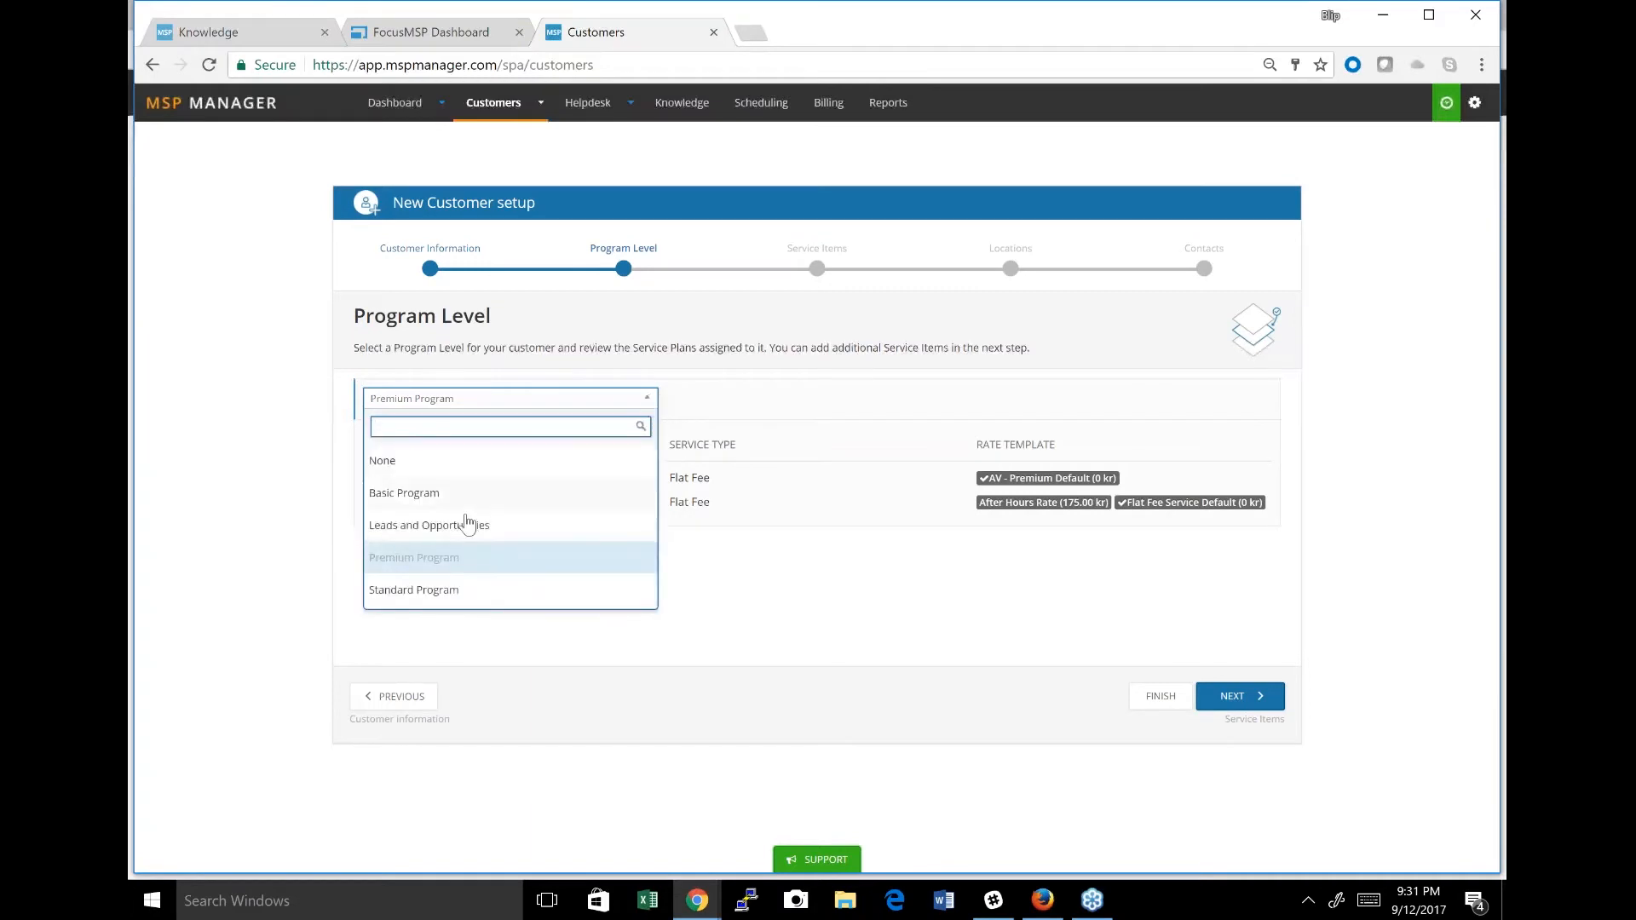
{"action": "left_click", "coordinate": [404, 493]}
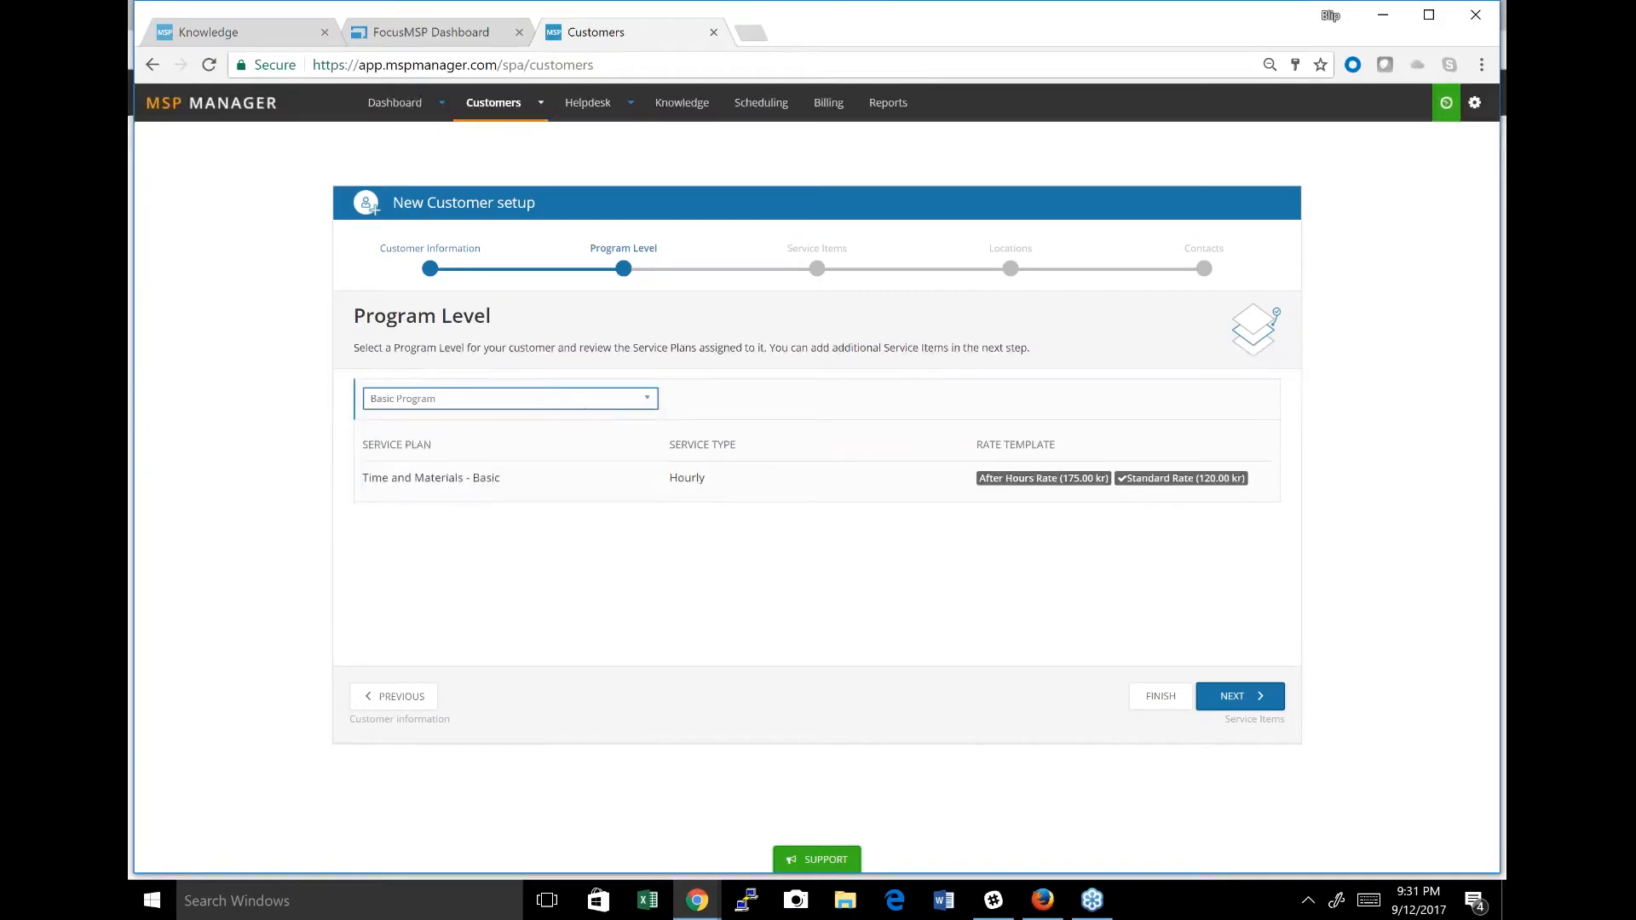
{"action": "left_click", "coordinate": [590, 400]}
{"action": "left_click", "coordinate": [571, 521]}
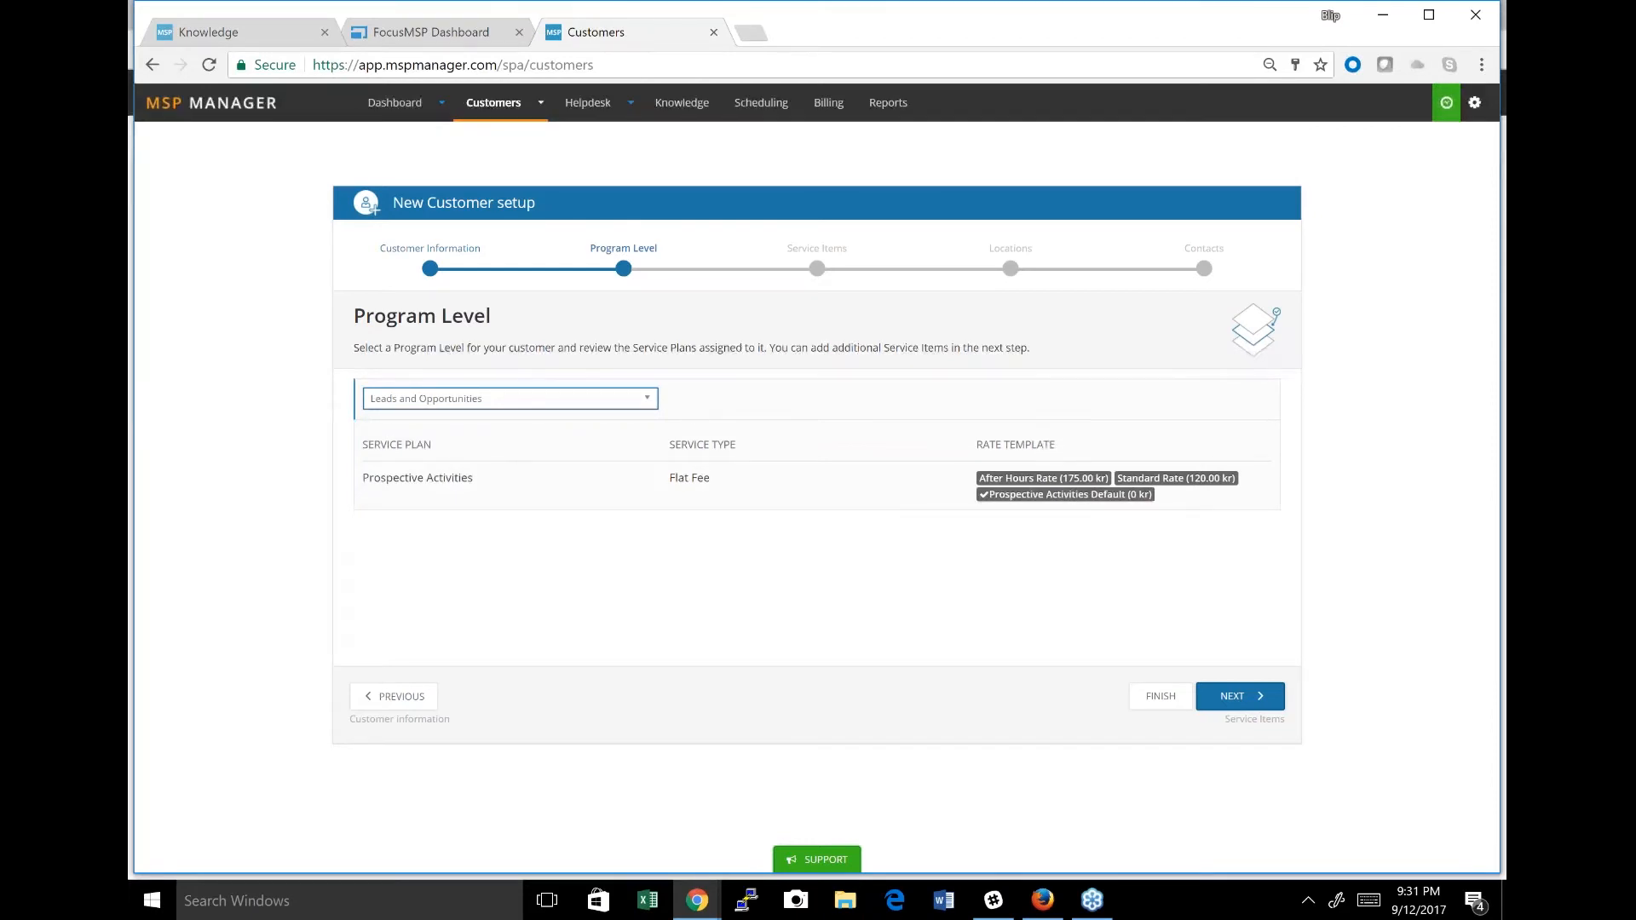
{"action": "left_click", "coordinate": [1251, 704]}
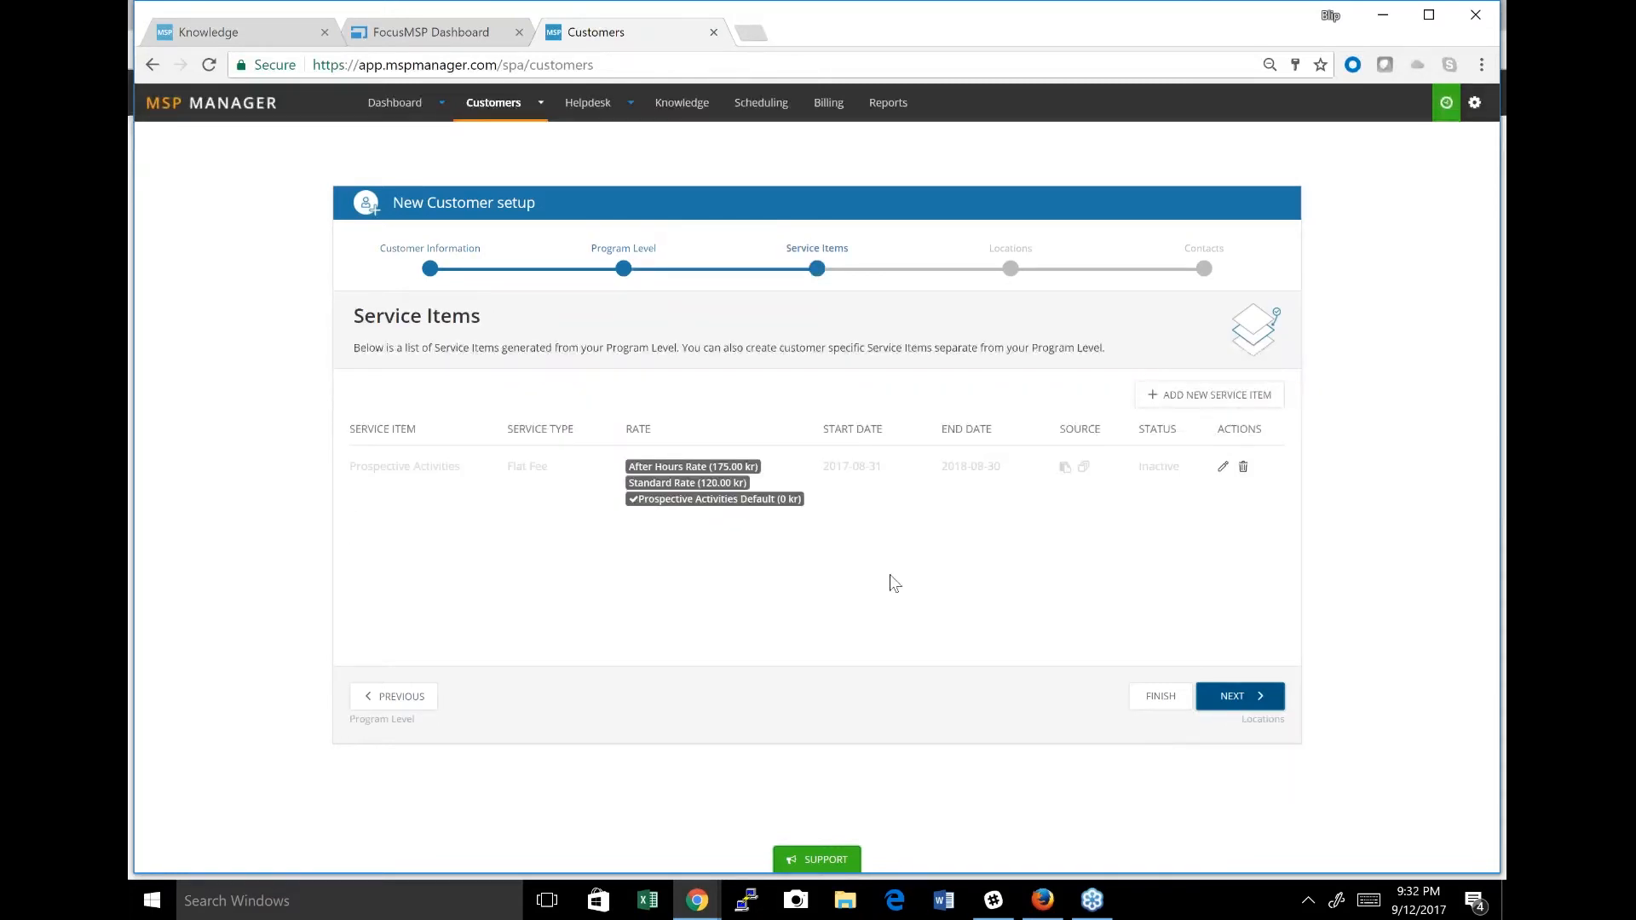
View the form for adding a new service item, close it unused, and continue to the locations stage.
{"action": "left_click", "coordinate": [1206, 396]}
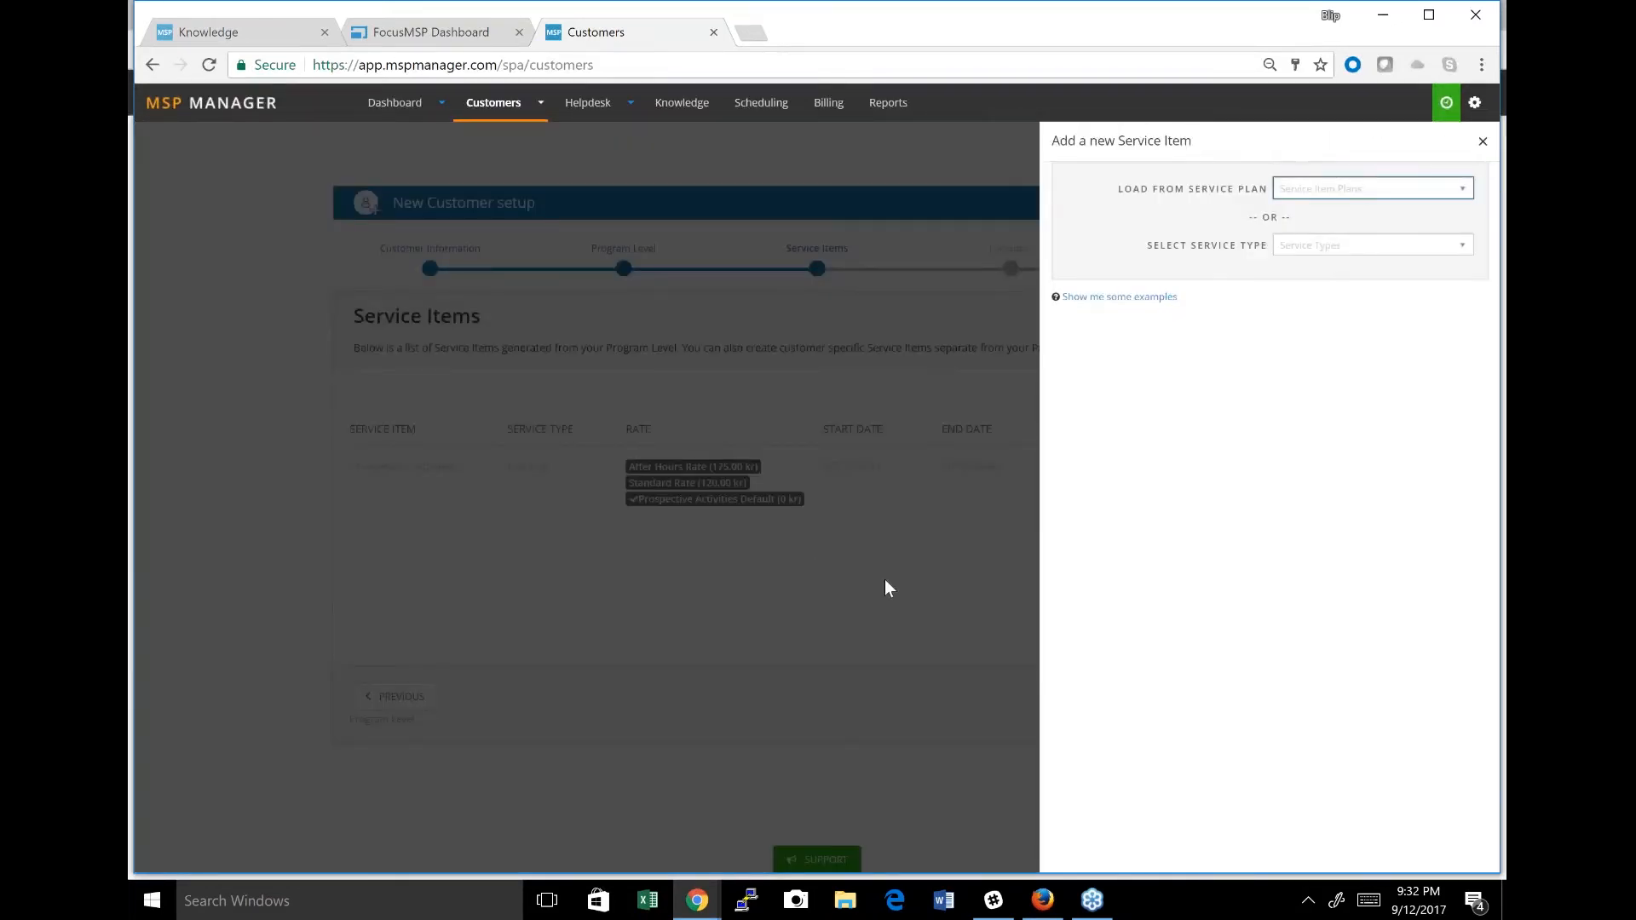
{"action": "left_click", "coordinate": [931, 606]}
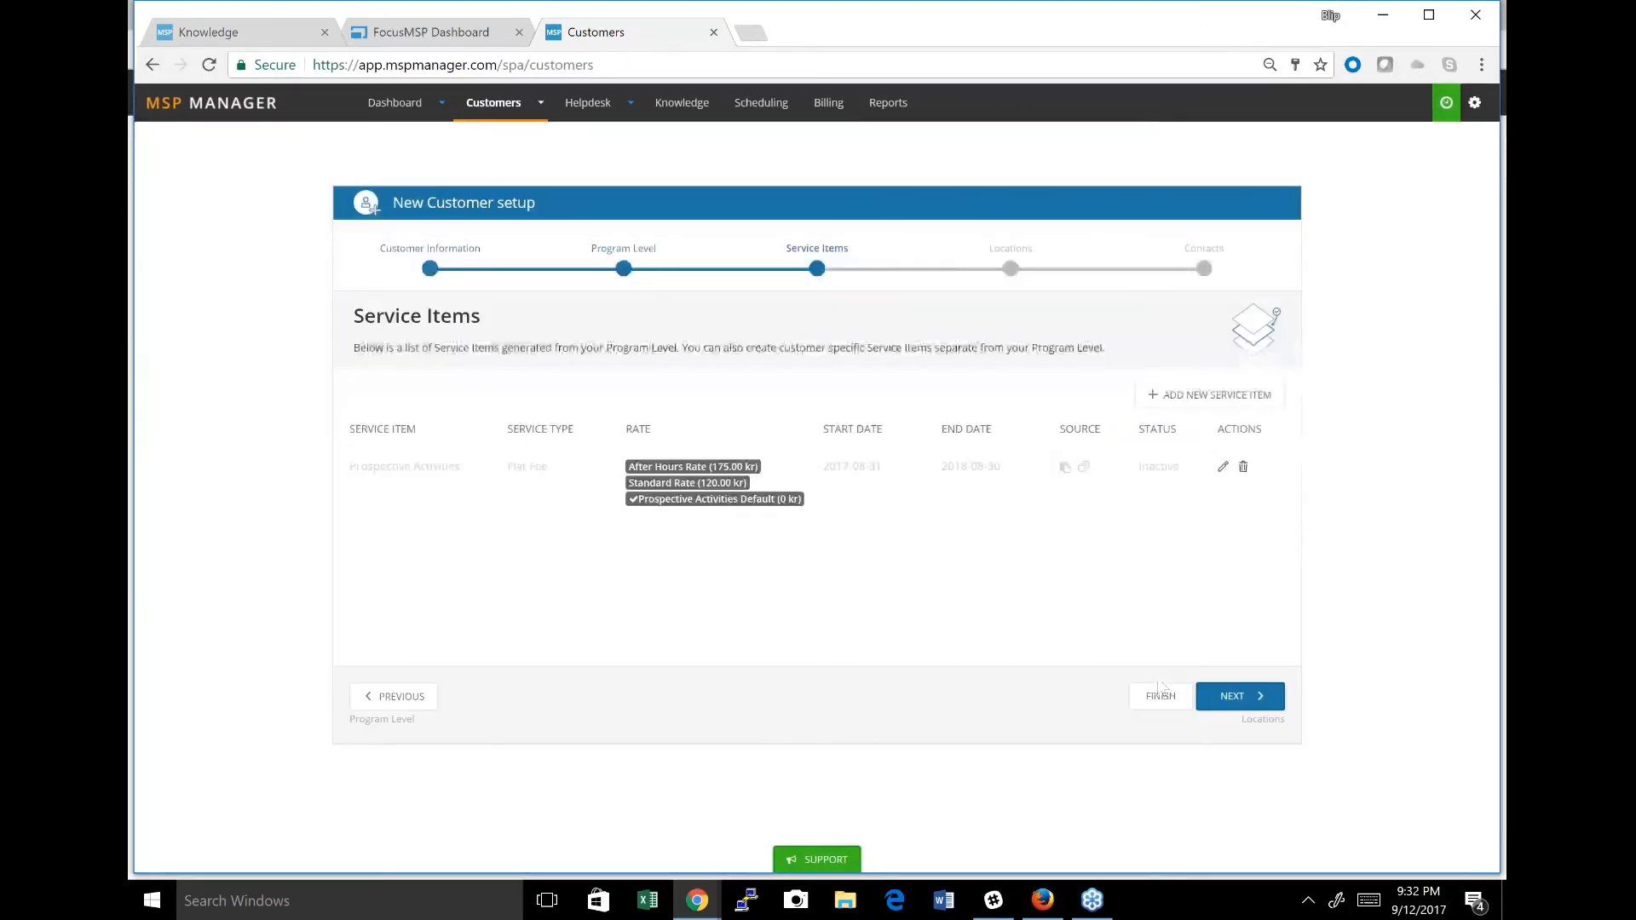
{"action": "left_click", "coordinate": [1256, 697]}
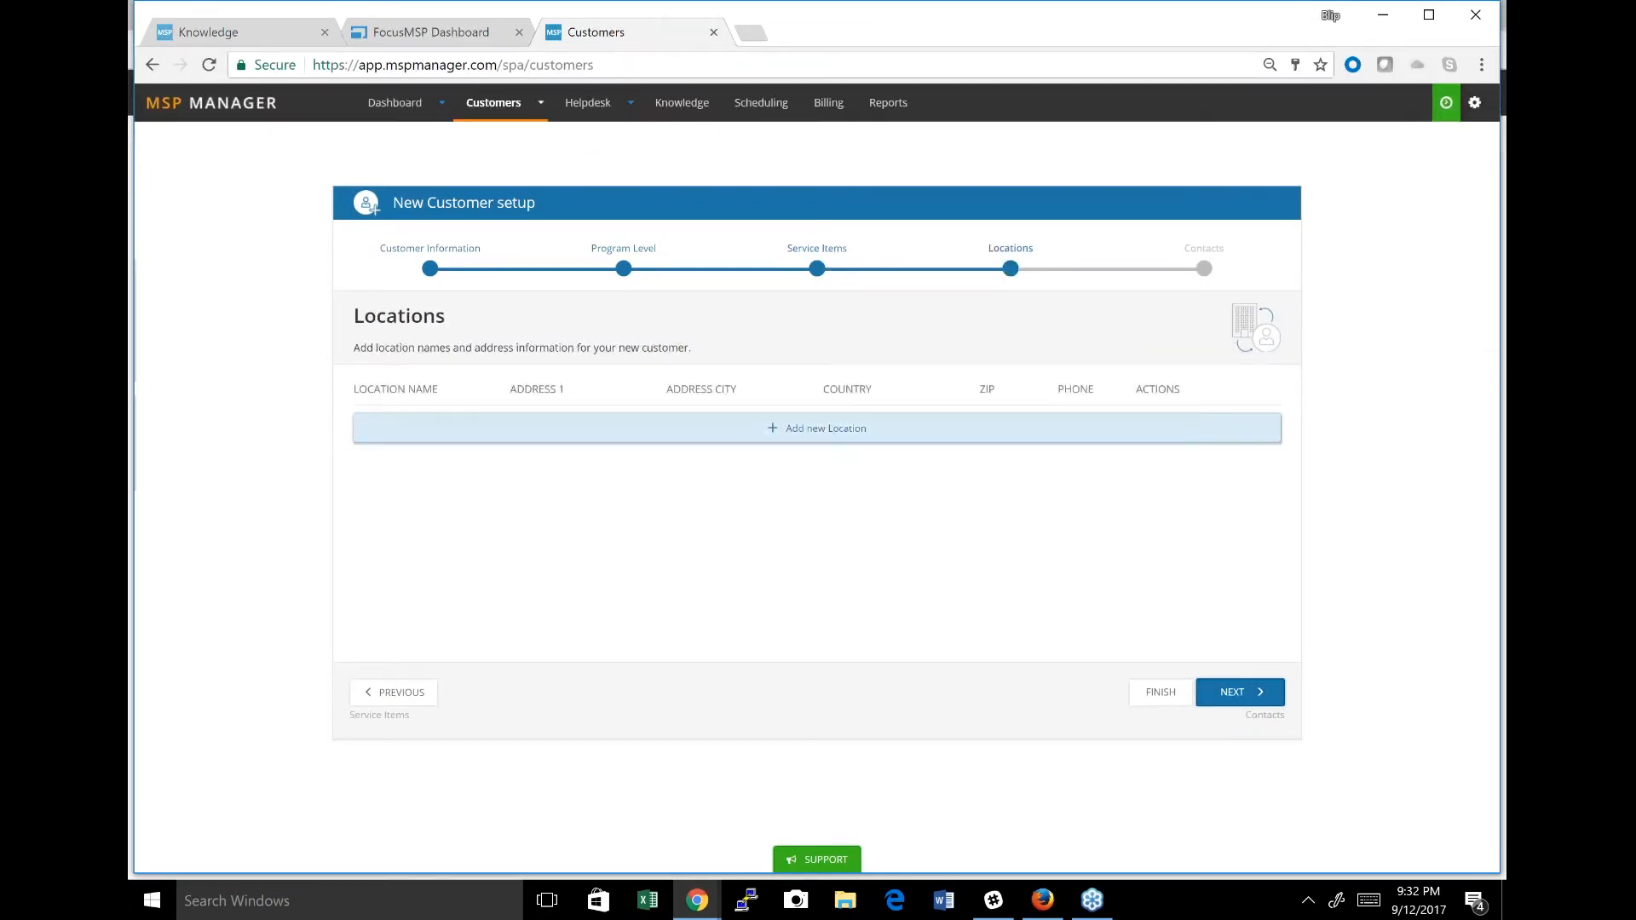
Check the option for adding a new location without creating one, and continue to the contacts stage.
{"action": "left_click", "coordinate": [849, 426]}
{"action": "left_click", "coordinate": [850, 422]}
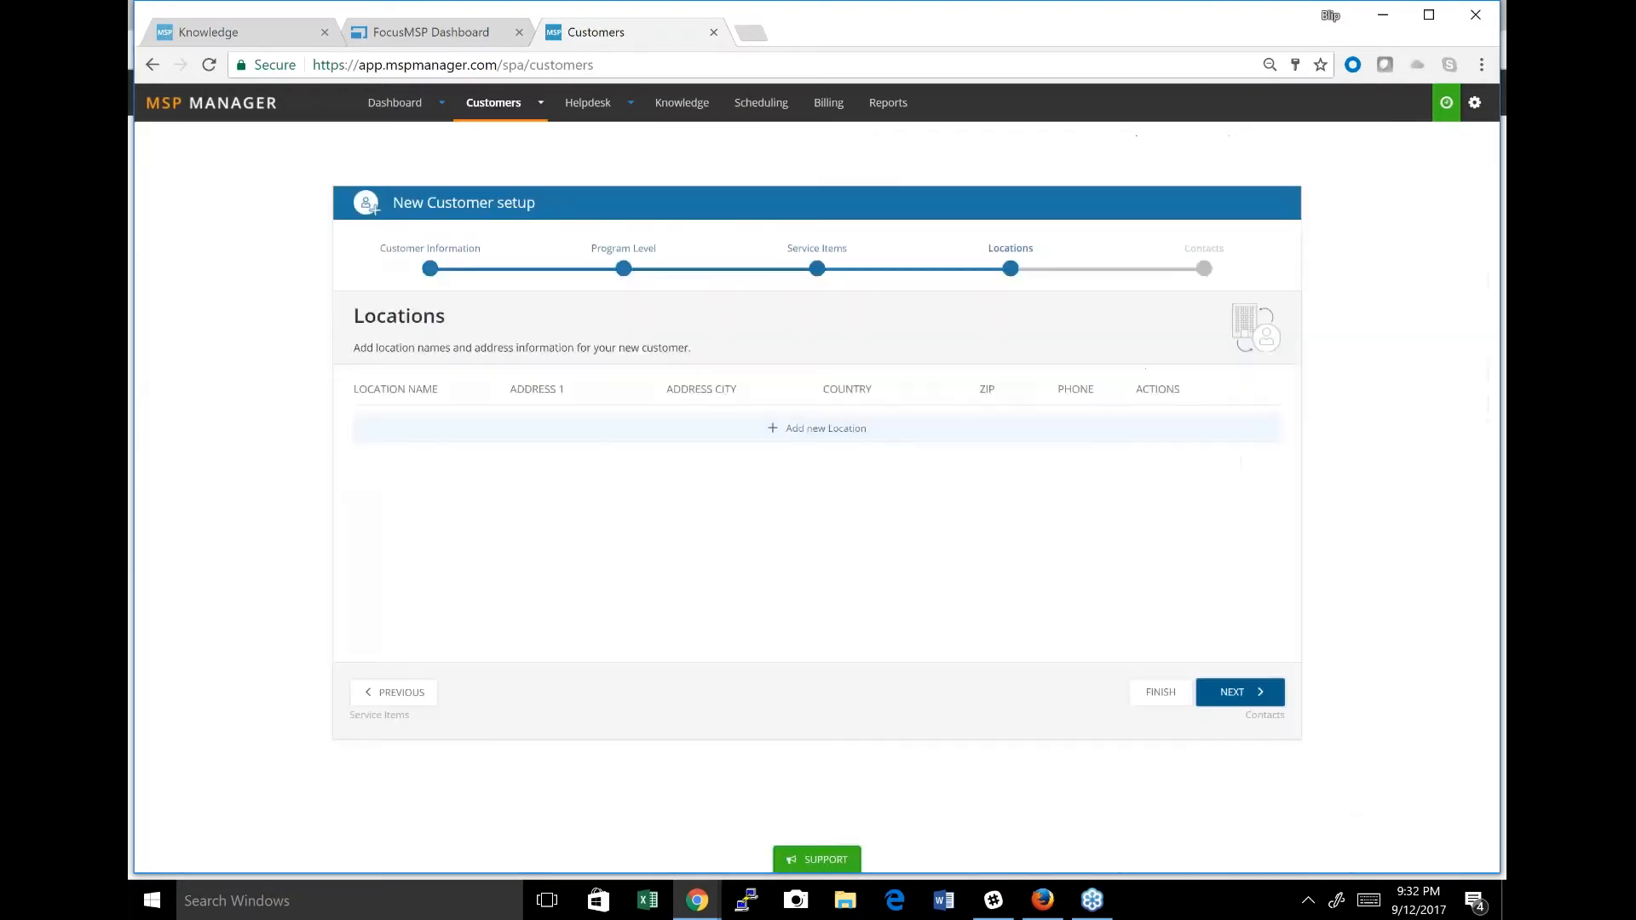
{"action": "left_click", "coordinate": [1266, 697]}
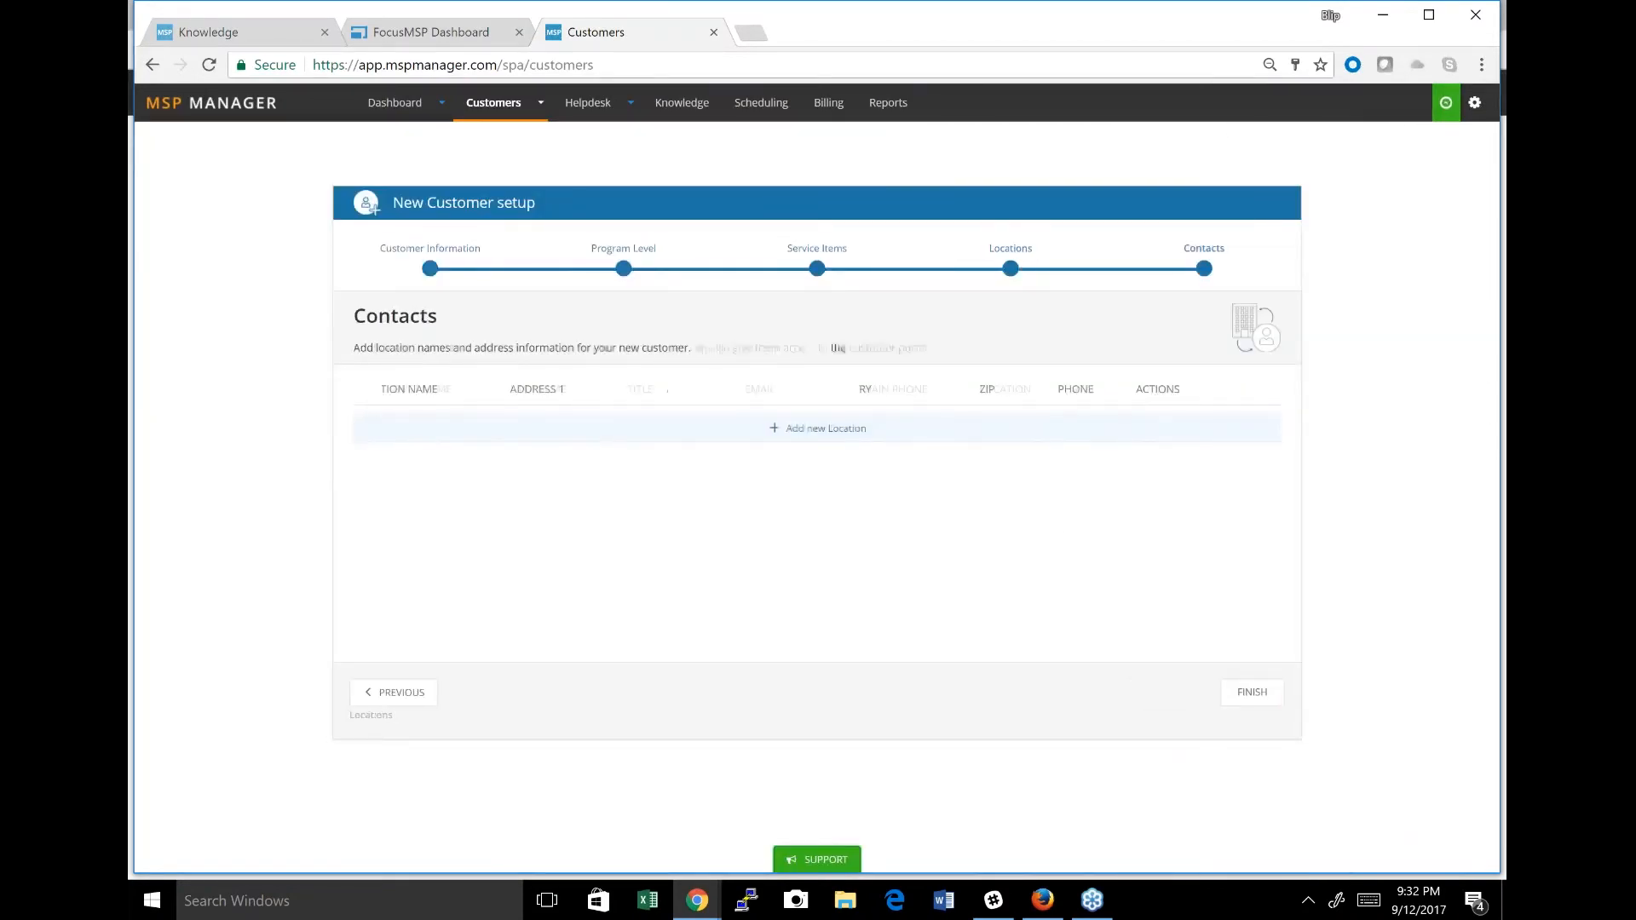
Try out the portal user and portal admin options in the new contact form, and cancel the contact.
{"action": "left_click", "coordinate": [810, 438]}
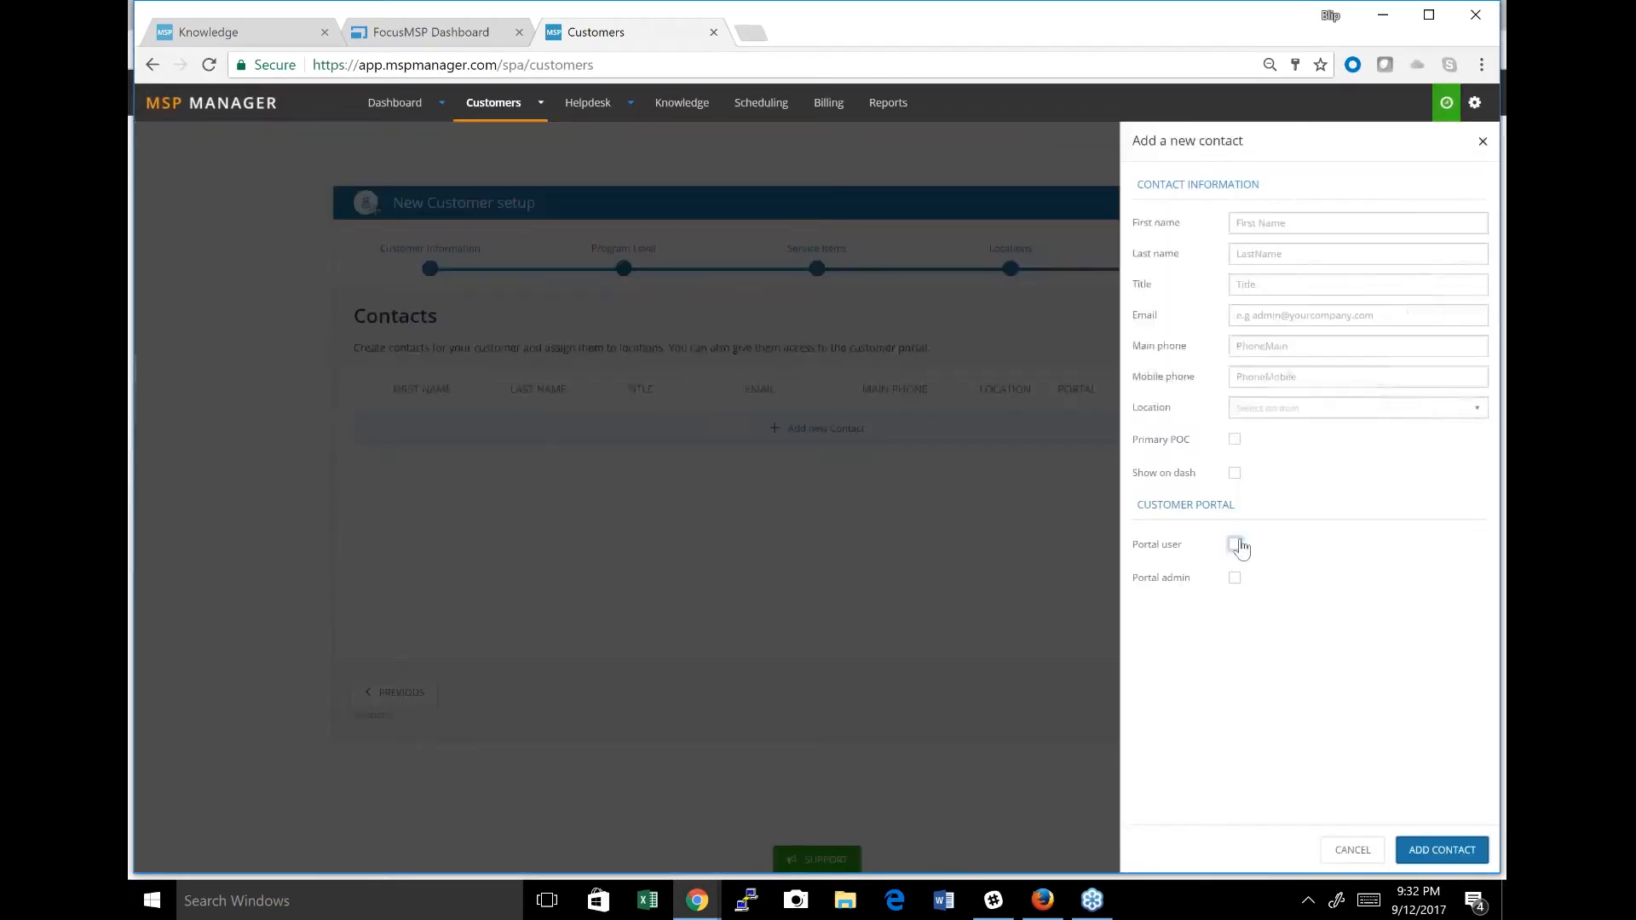
{"action": "left_click", "coordinate": [1235, 544]}
{"action": "left_click", "coordinate": [1236, 579]}
{"action": "left_click", "coordinate": [1235, 579]}
{"action": "left_click", "coordinate": [1237, 547]}
{"action": "left_click", "coordinate": [1353, 850]}
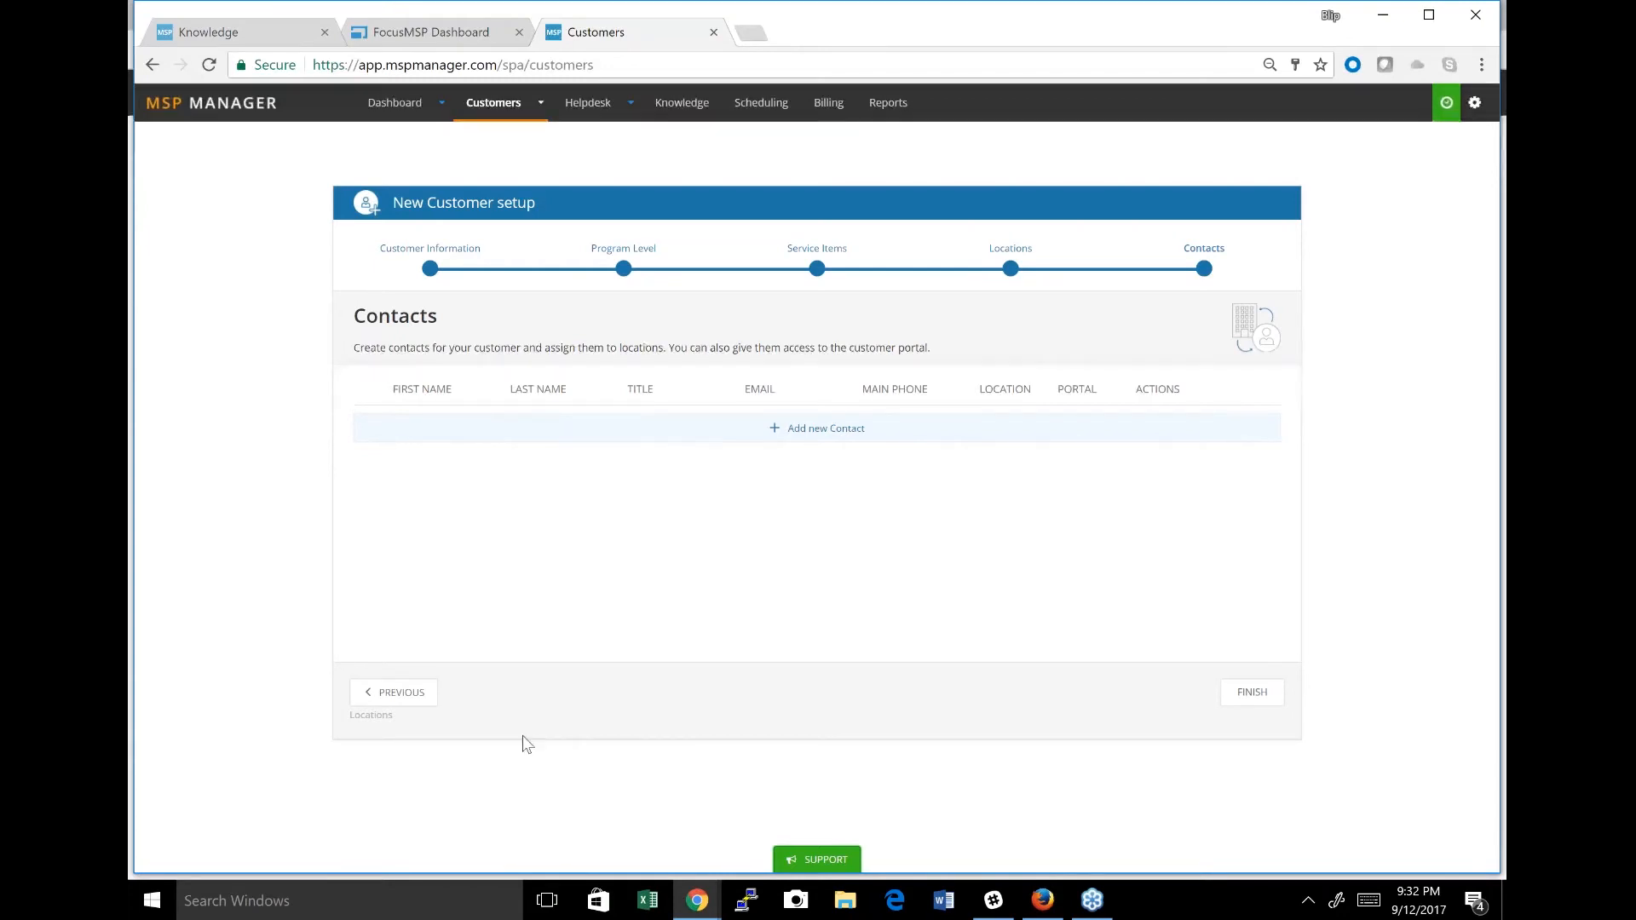
Leave the customer setup, revisit the Knowledge assets and customer list, and display the helpdesk's open tickets in a maximized window.
{"action": "left_click", "coordinate": [691, 111]}
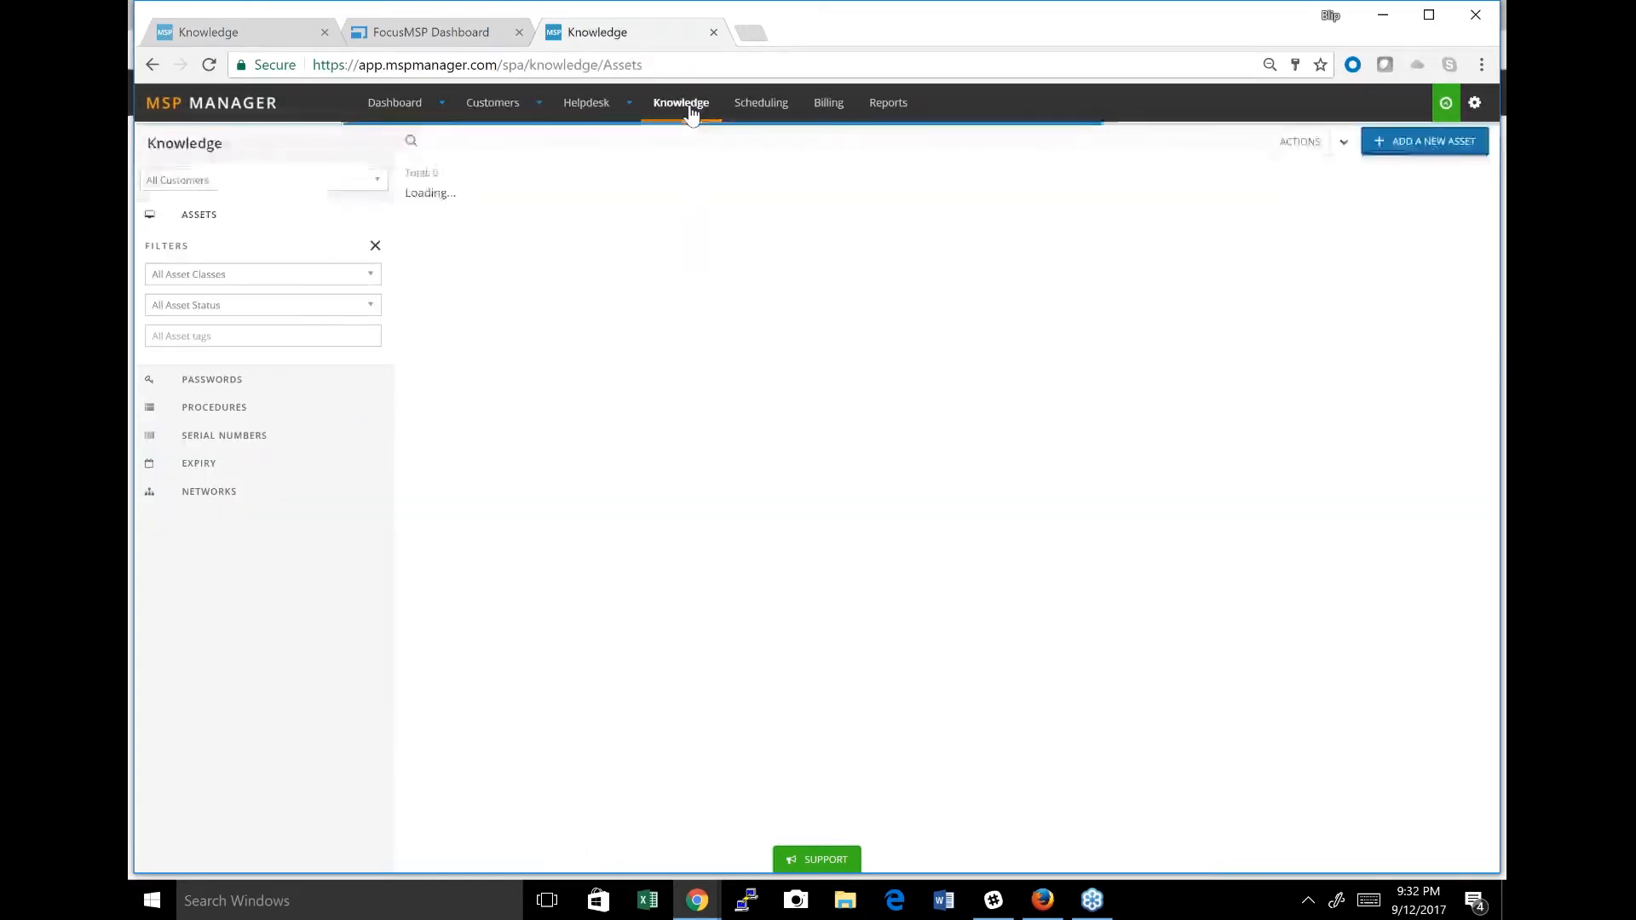
{"action": "left_click", "coordinate": [500, 112]}
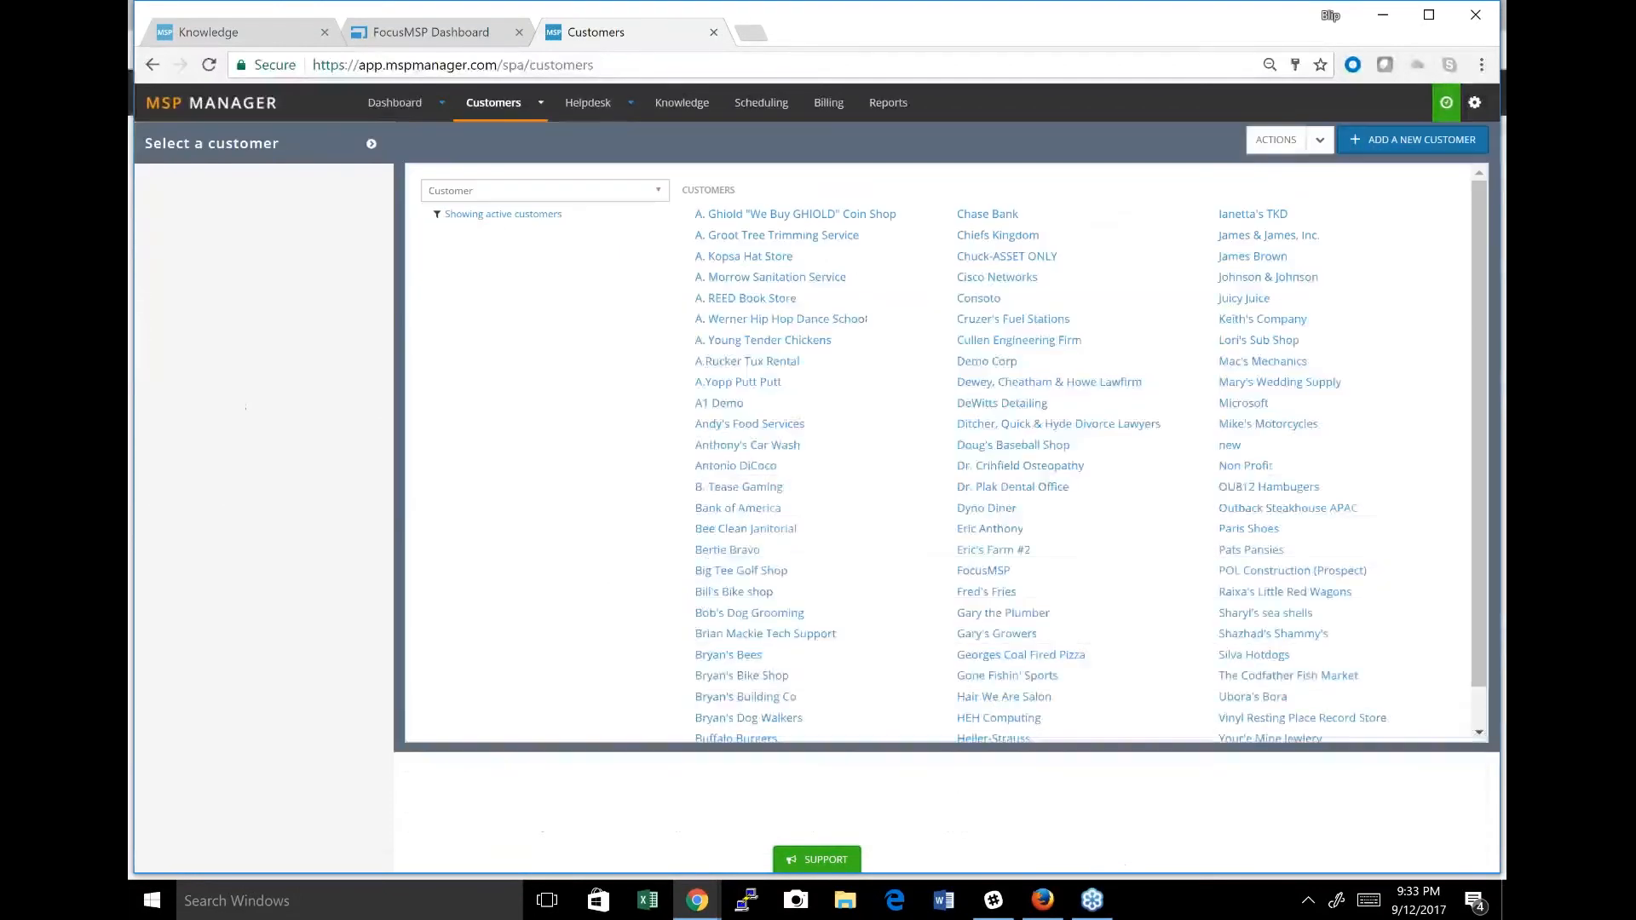
{"action": "left_click", "coordinate": [577, 107]}
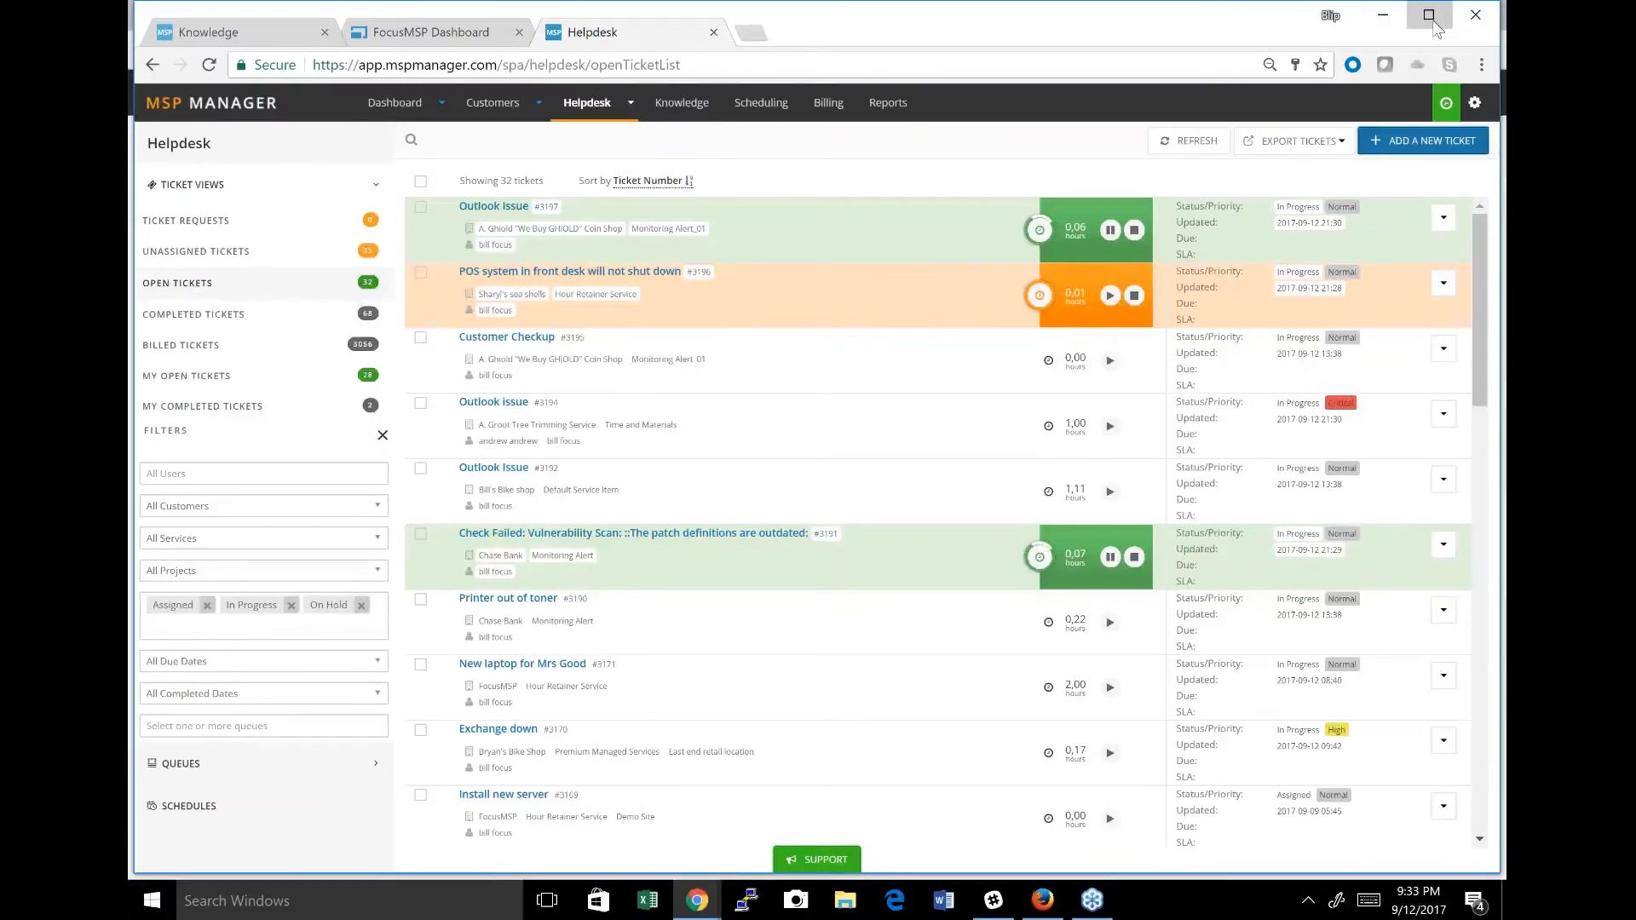
{"action": "left_click", "coordinate": [1430, 16]}
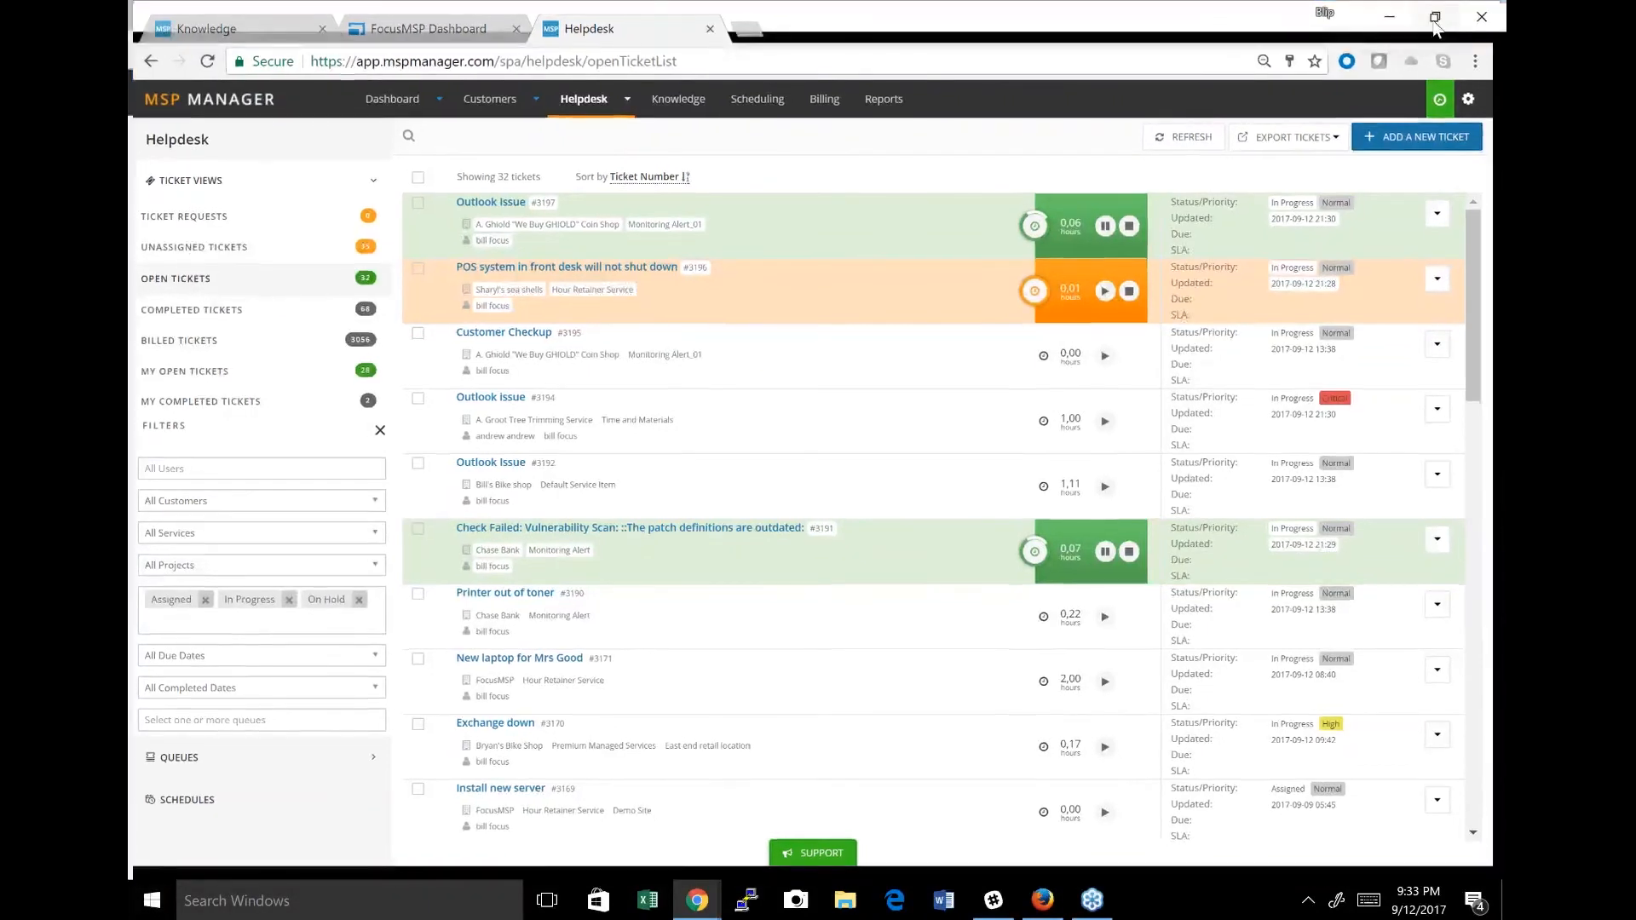
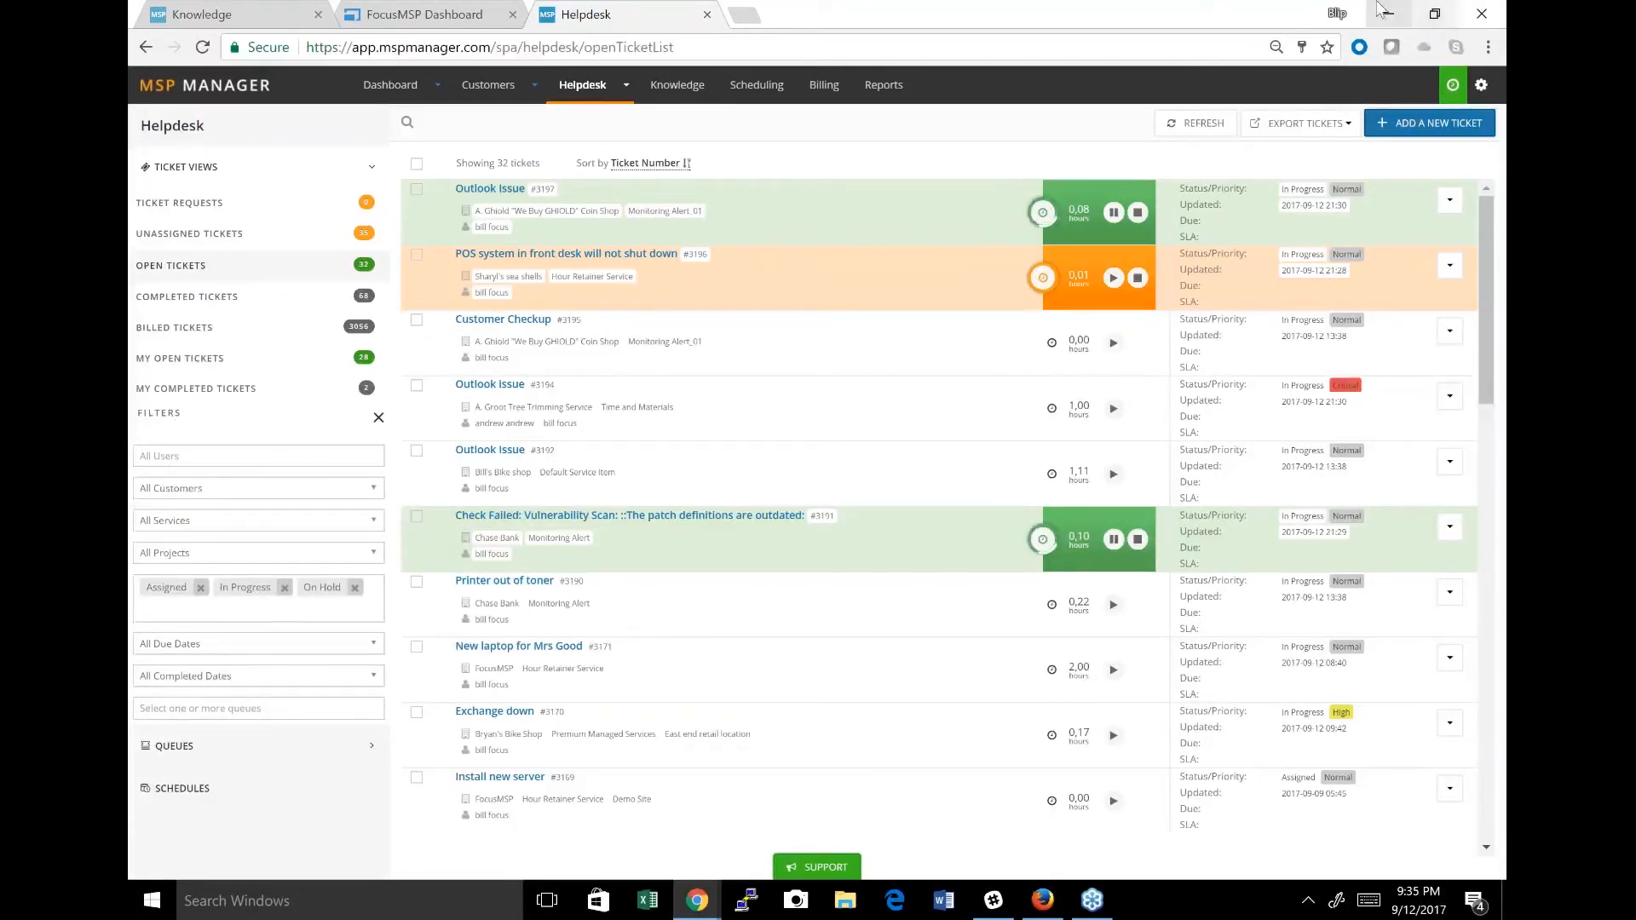
View the expiration dates in the Knowledge section and expand the AV Defender entry's notes.
{"action": "left_click", "coordinate": [680, 86]}
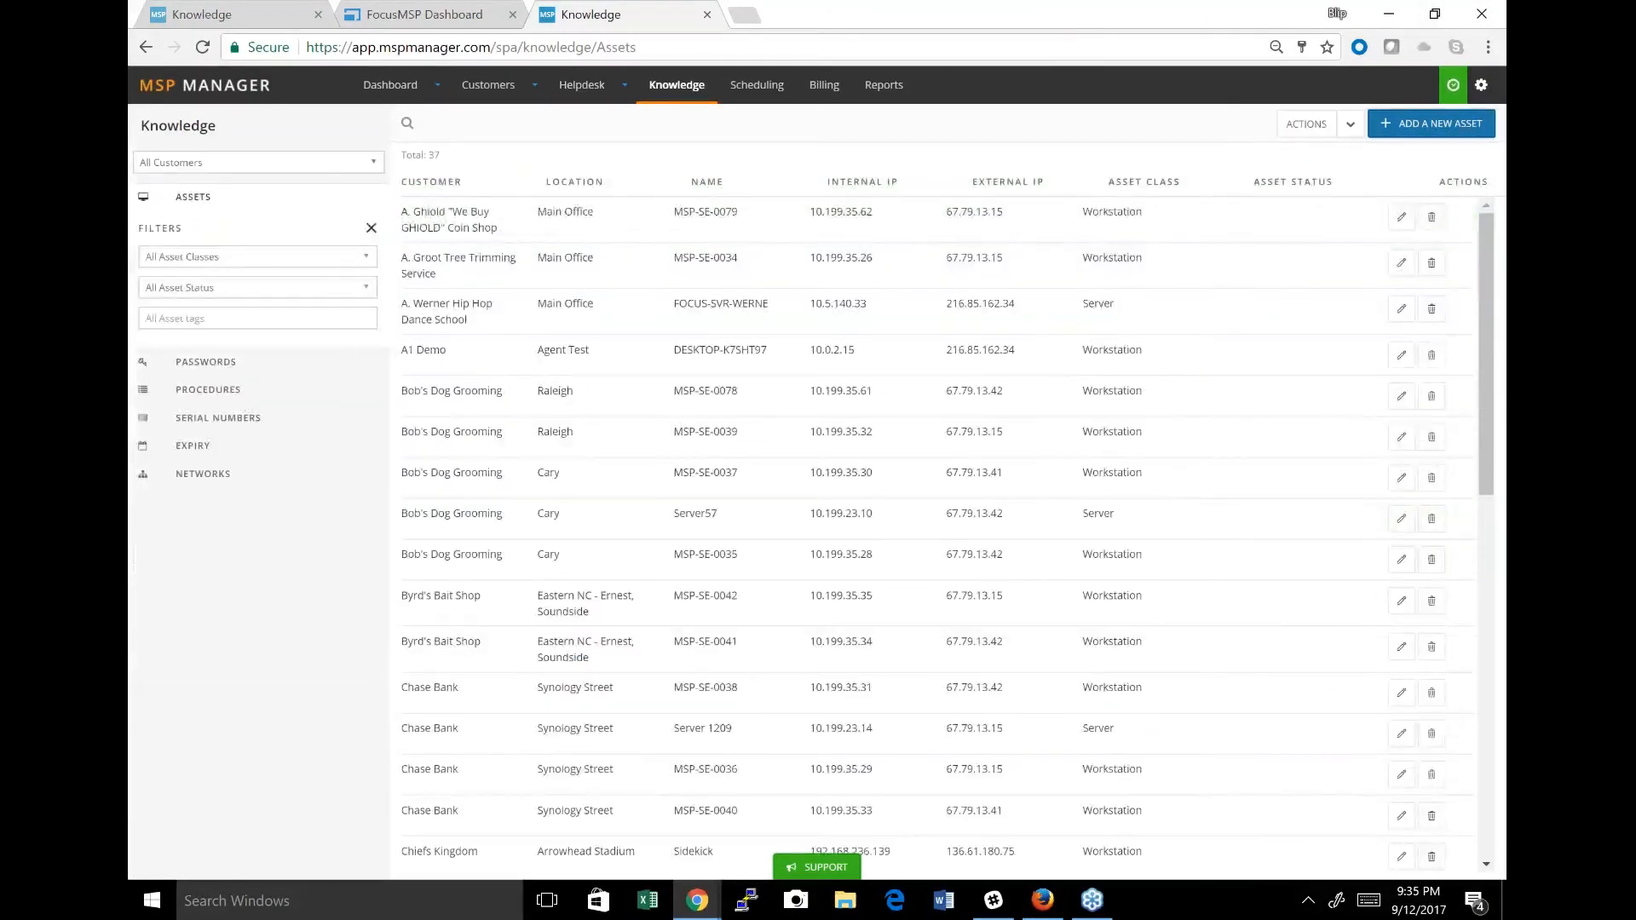
{"action": "left_click", "coordinate": [187, 451]}
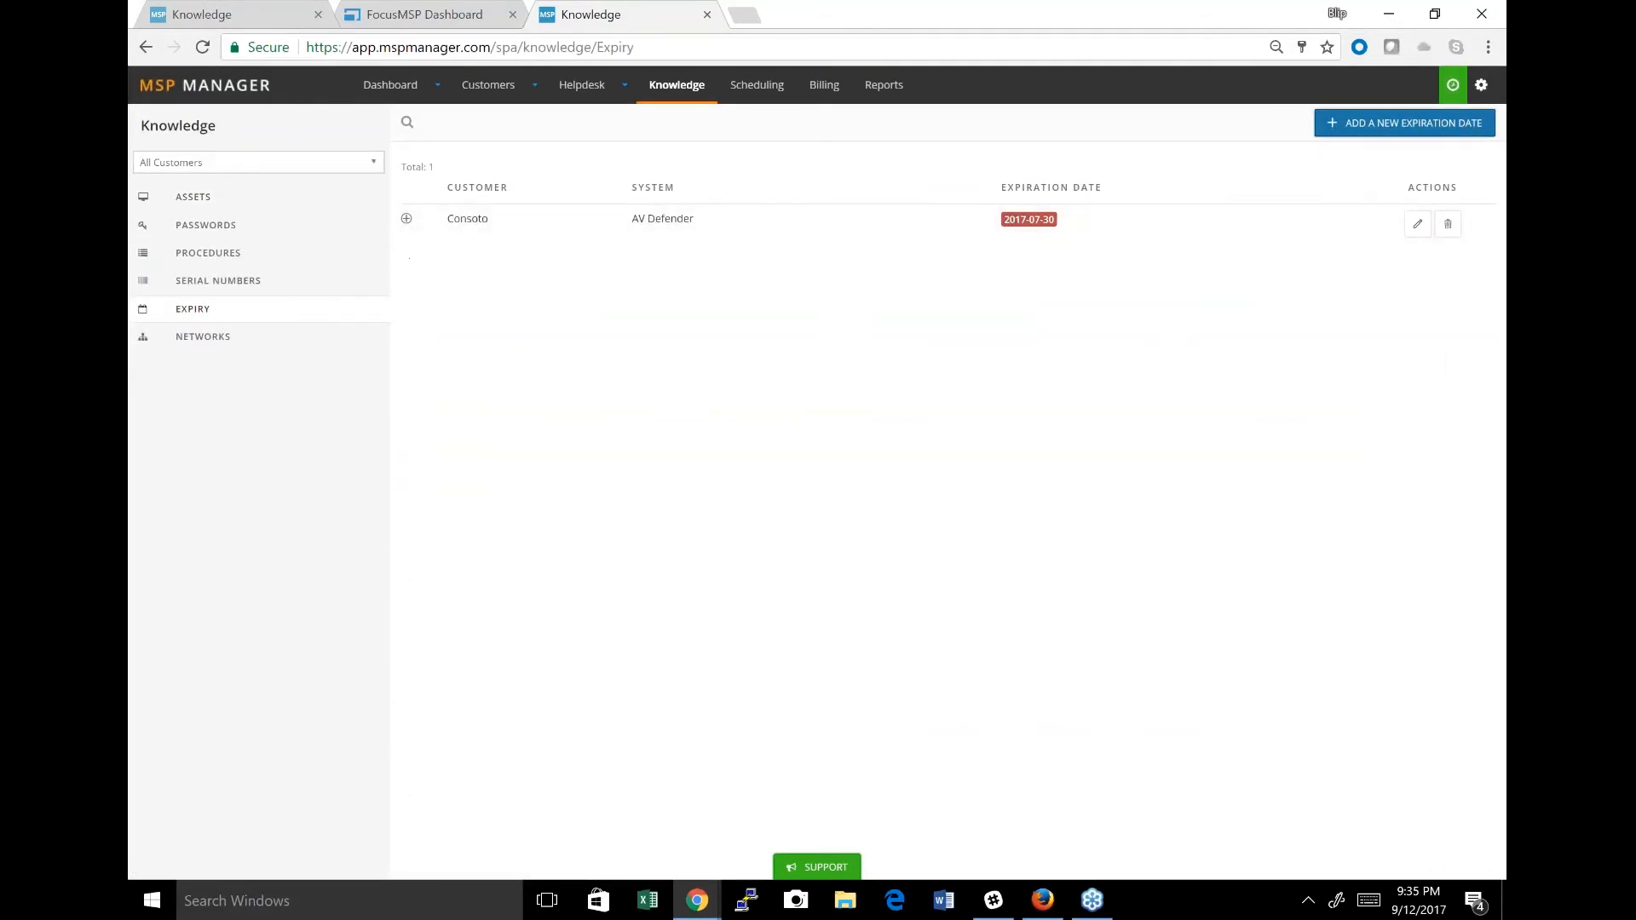
{"action": "left_click", "coordinate": [407, 220]}
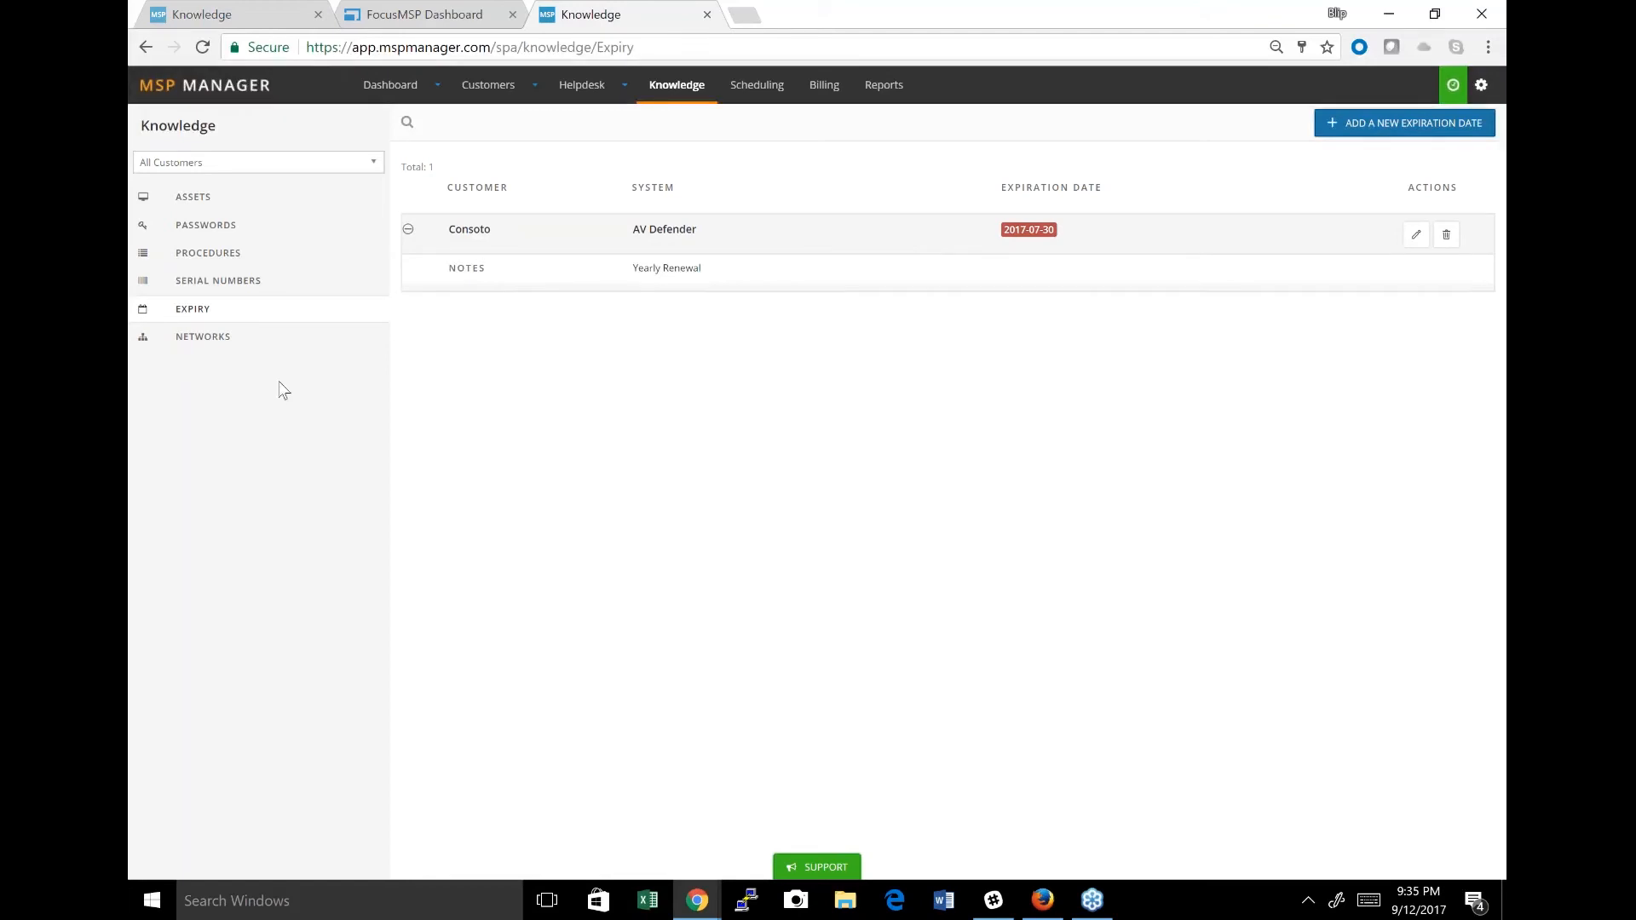
Review the Knowledge serial numbers and networks, expanding the Workstation21 entry and the Main Network entry.
{"action": "left_click", "coordinate": [214, 280]}
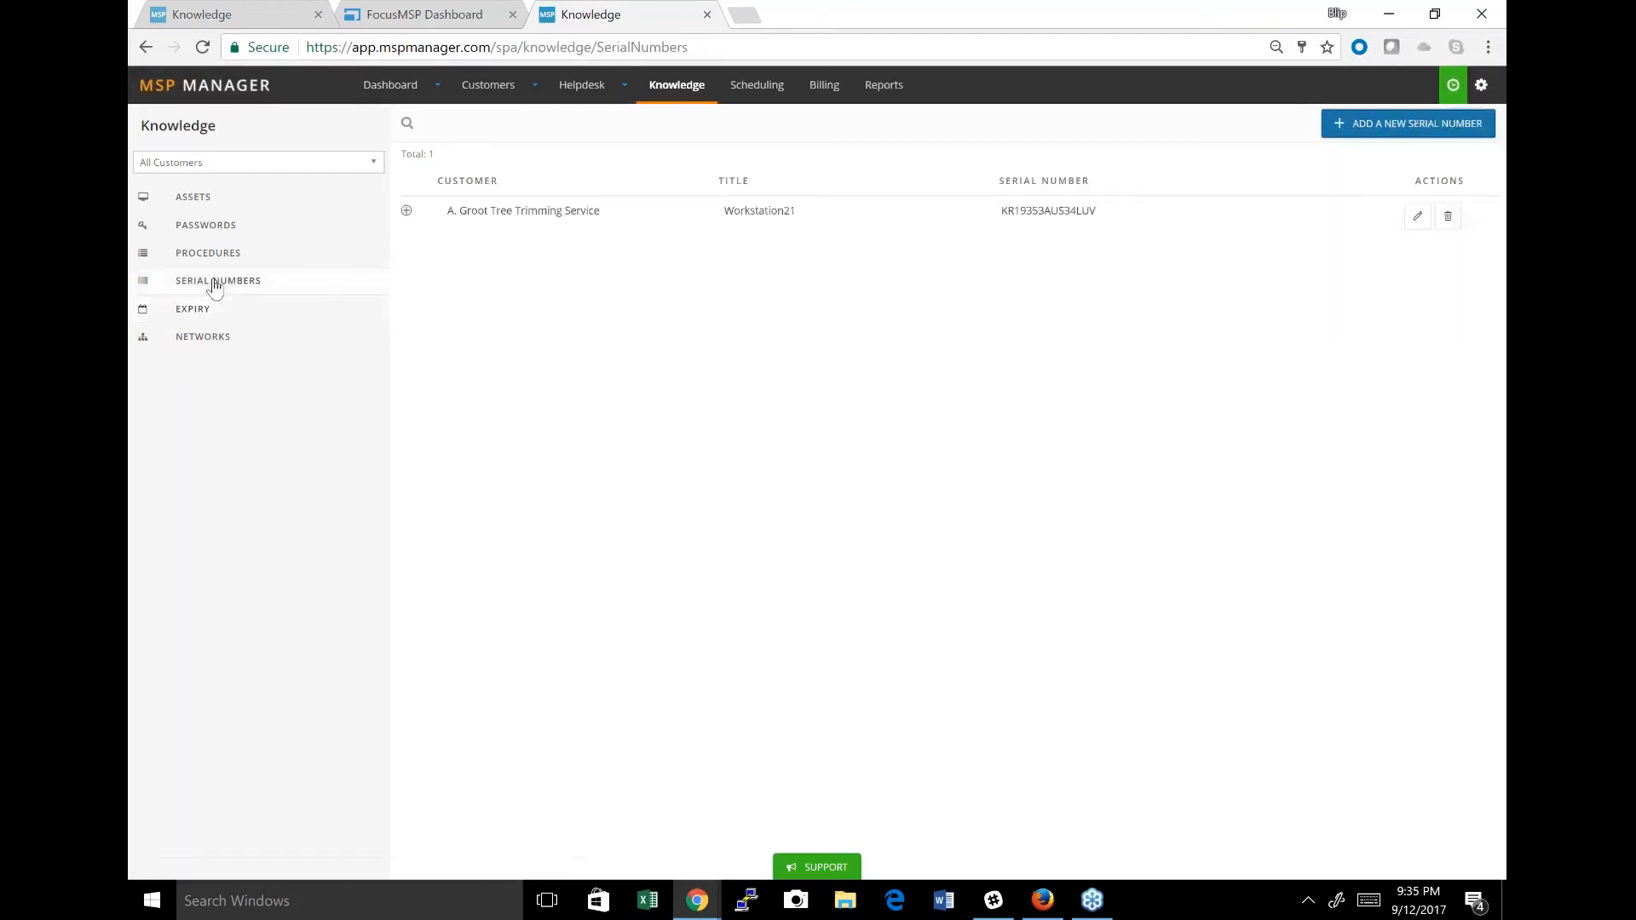
{"action": "left_click", "coordinate": [409, 212]}
{"action": "left_click", "coordinate": [225, 353]}
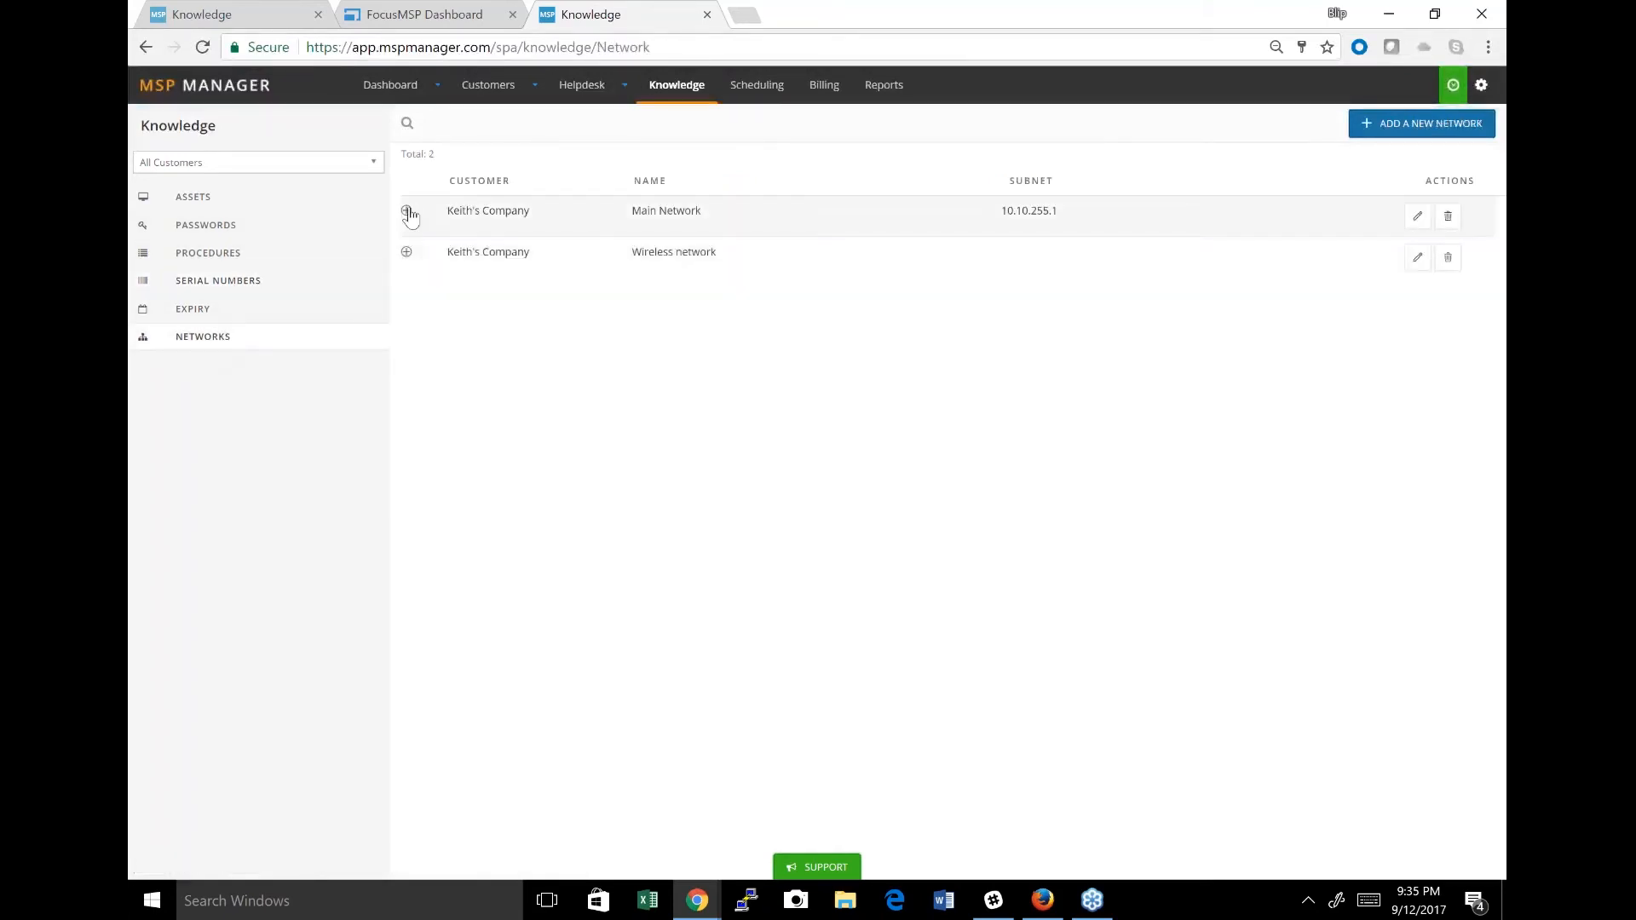
{"action": "left_click", "coordinate": [408, 213]}
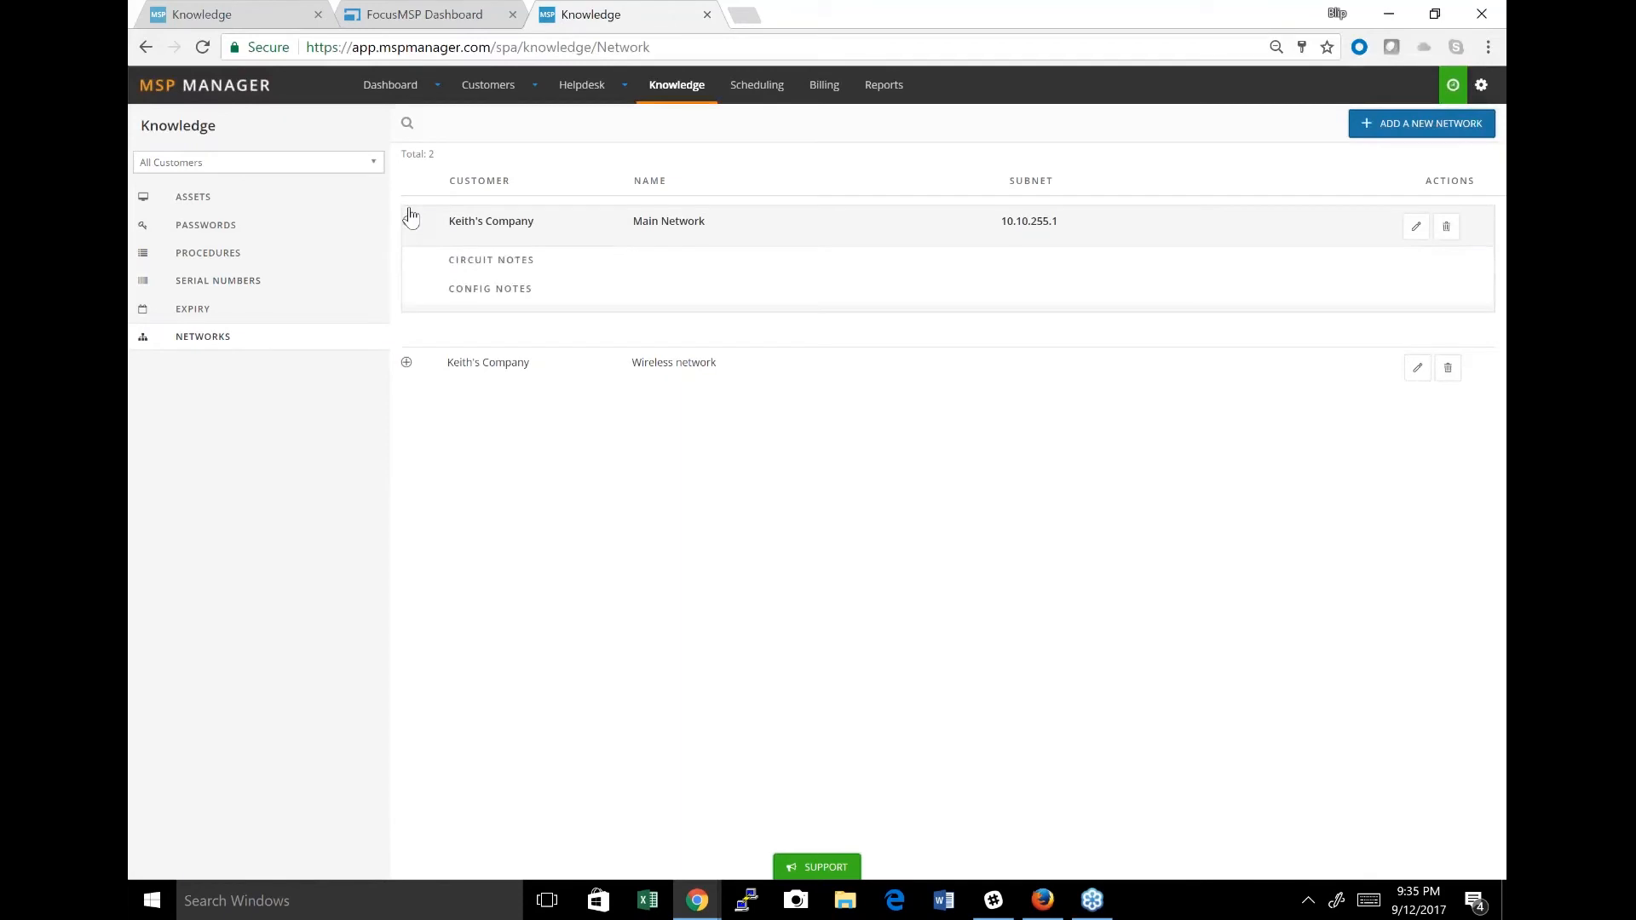
Preview the SNMP Monitoring configuration procedure and the New Device Onboarding procedure of Bryan's Bike Shop.
{"action": "left_click", "coordinate": [204, 259]}
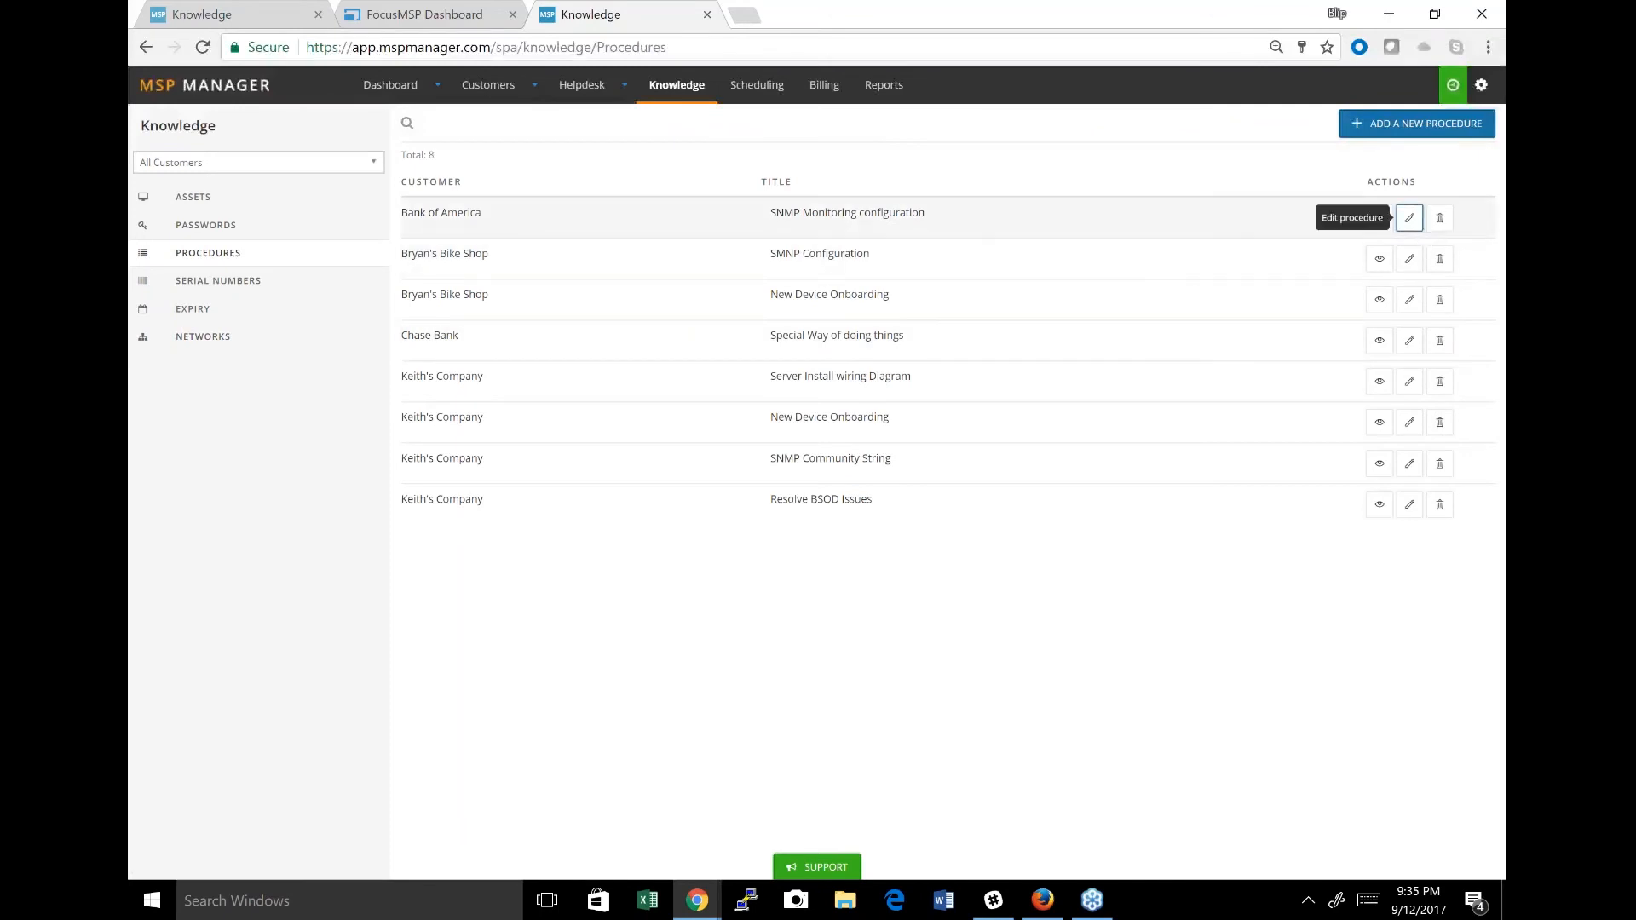
{"action": "left_click", "coordinate": [1378, 220]}
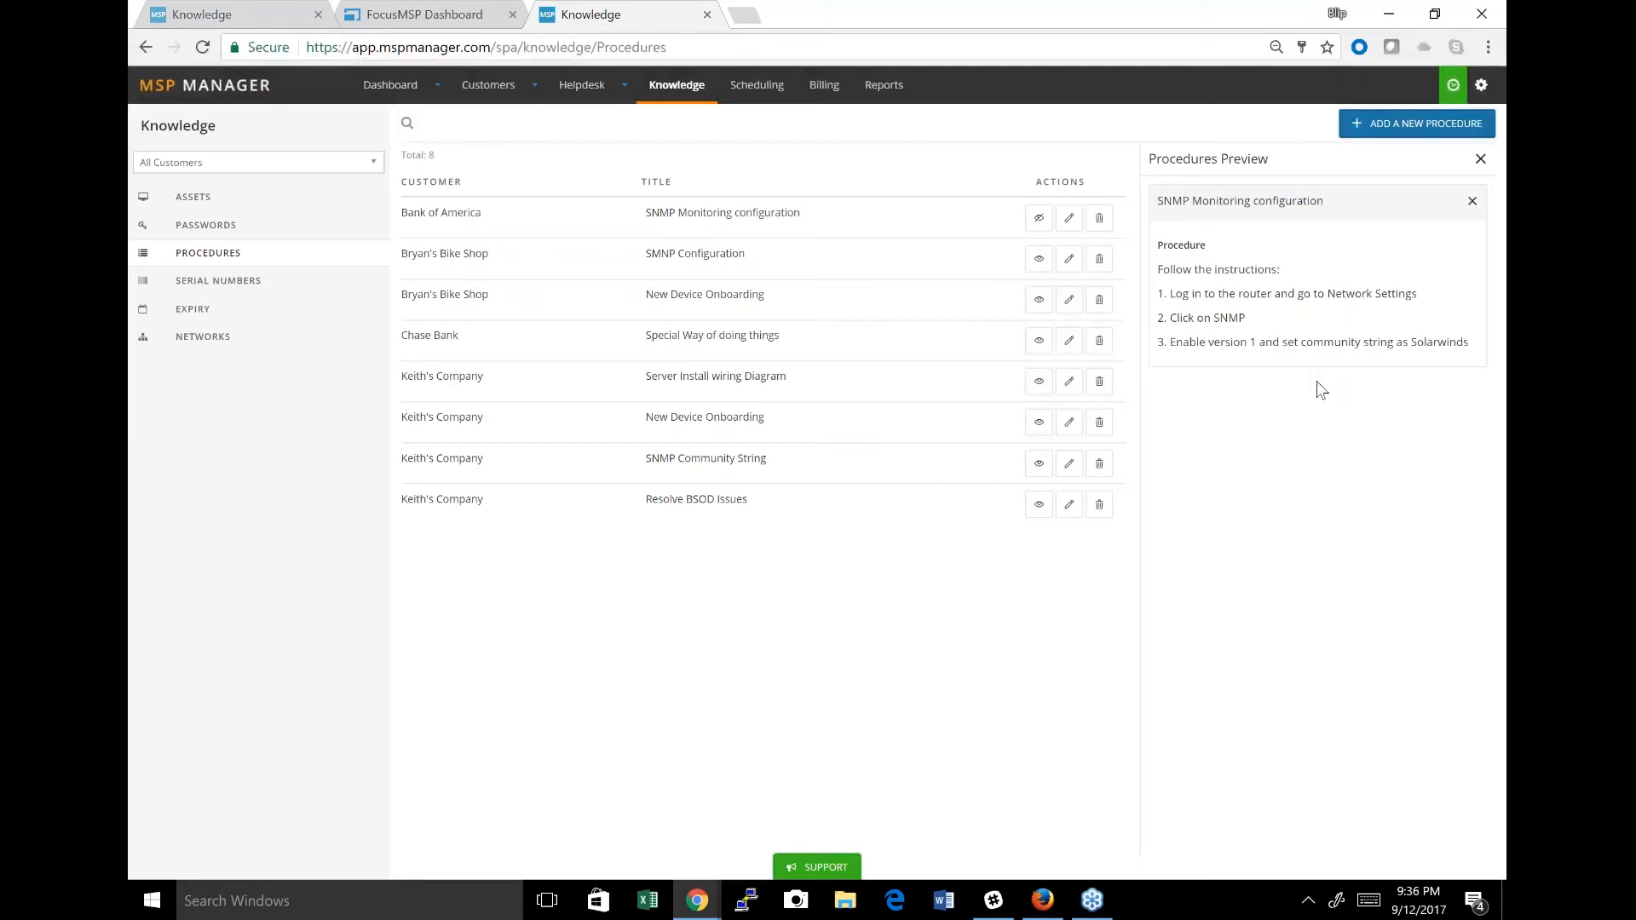
{"action": "left_click", "coordinate": [1039, 301]}
{"action": "left_click", "coordinate": [1040, 224]}
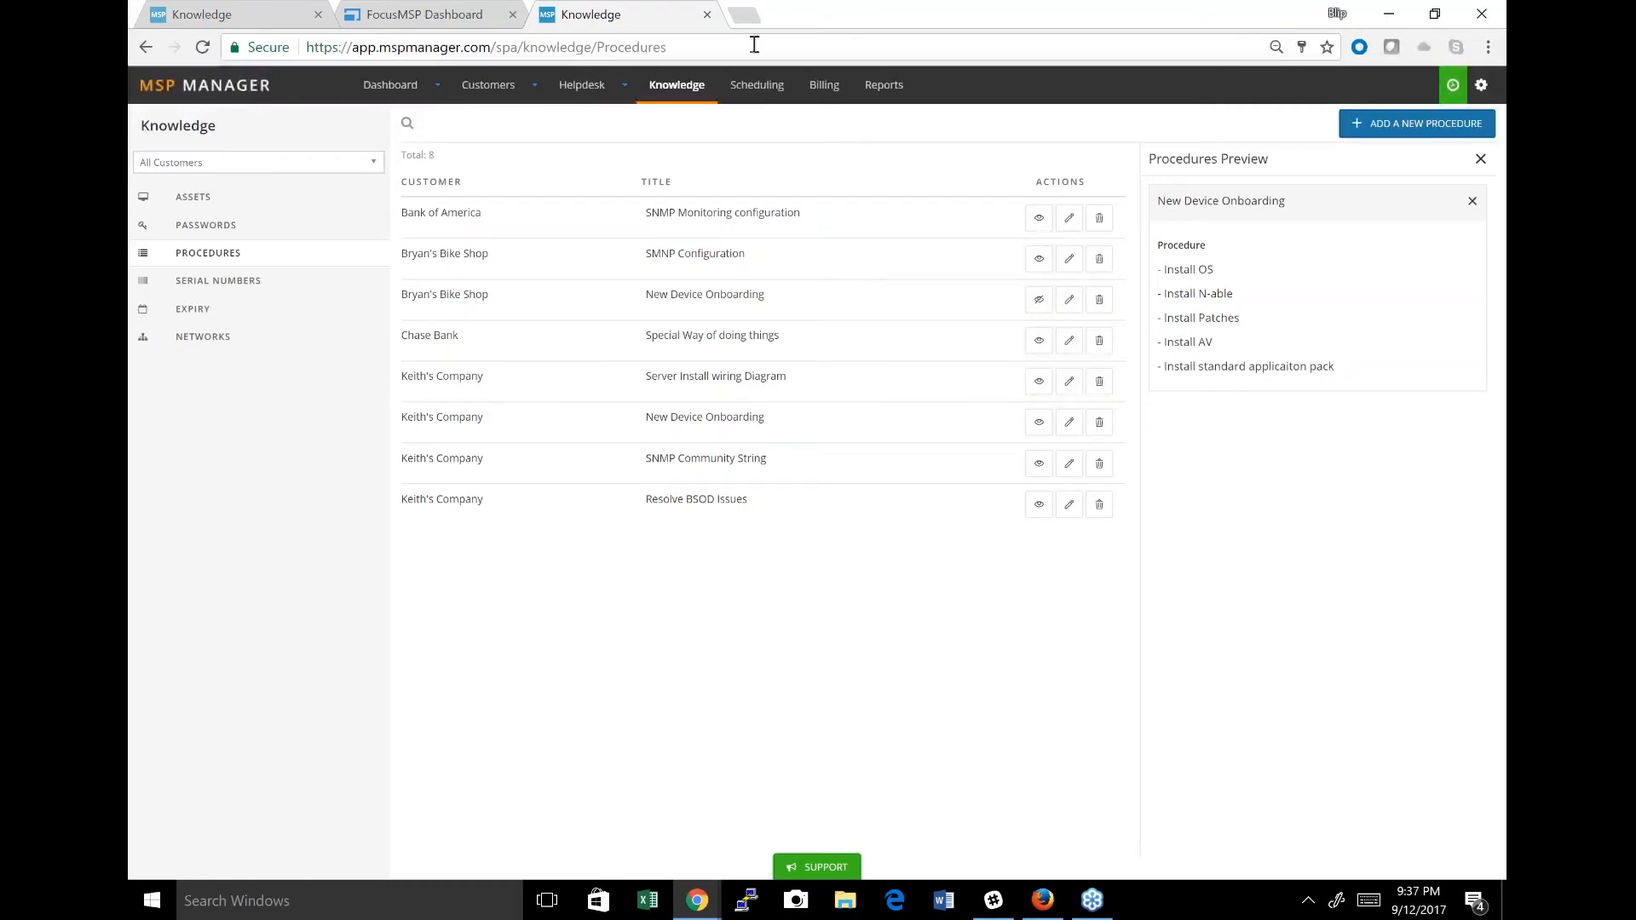
{"action": "left_click", "coordinate": [407, 126]}
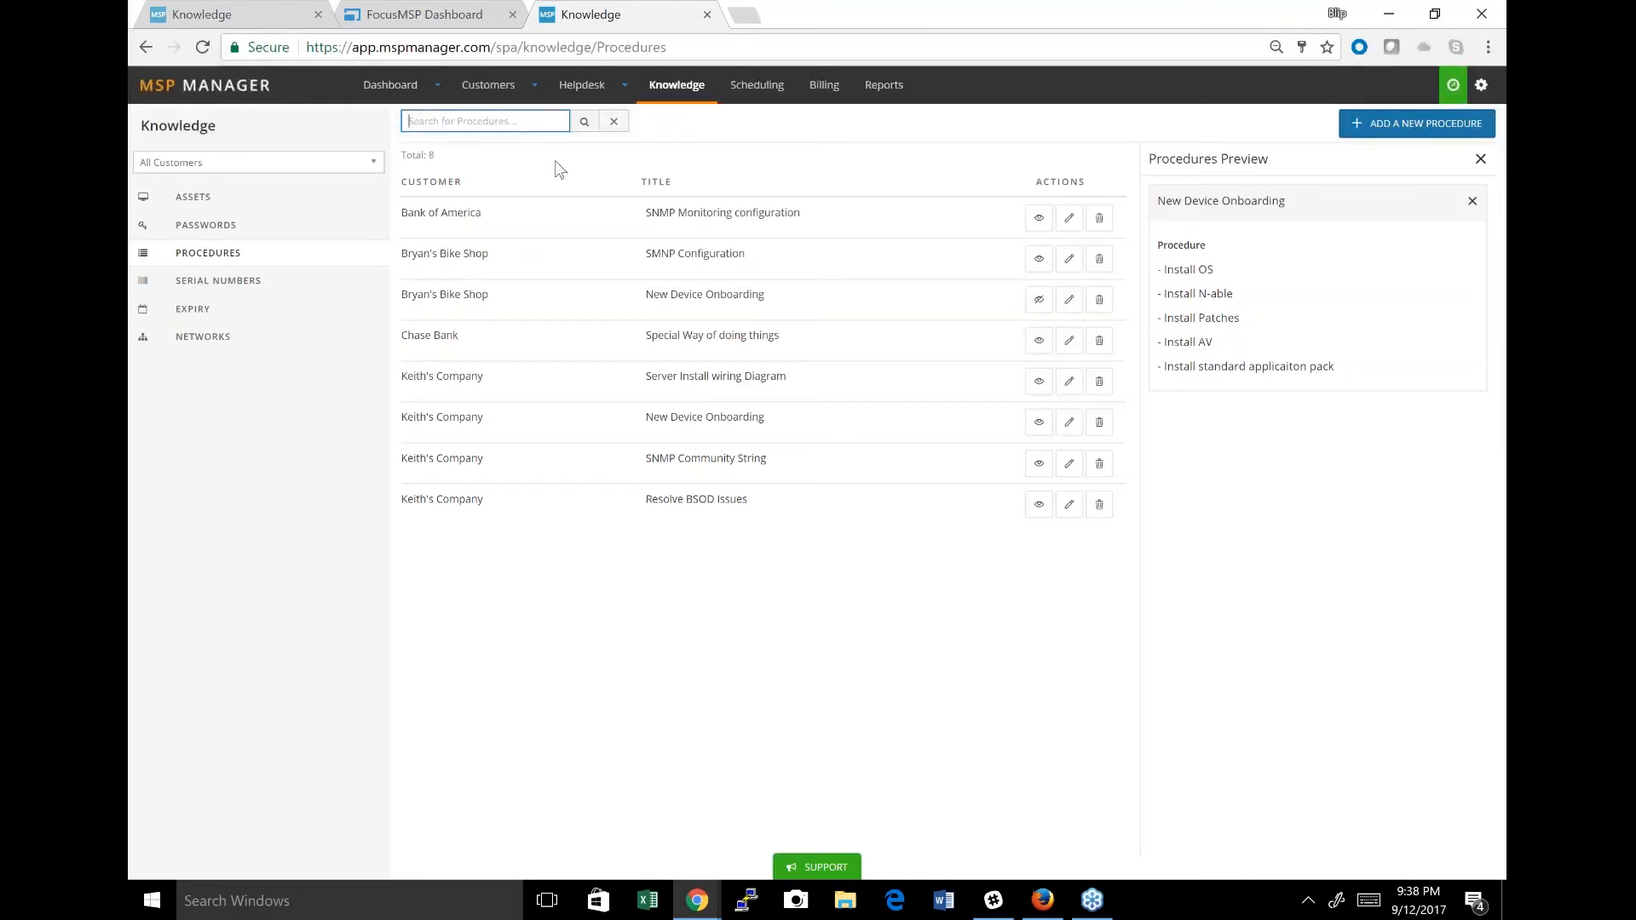
{"action": "left_click", "coordinate": [1489, 40]}
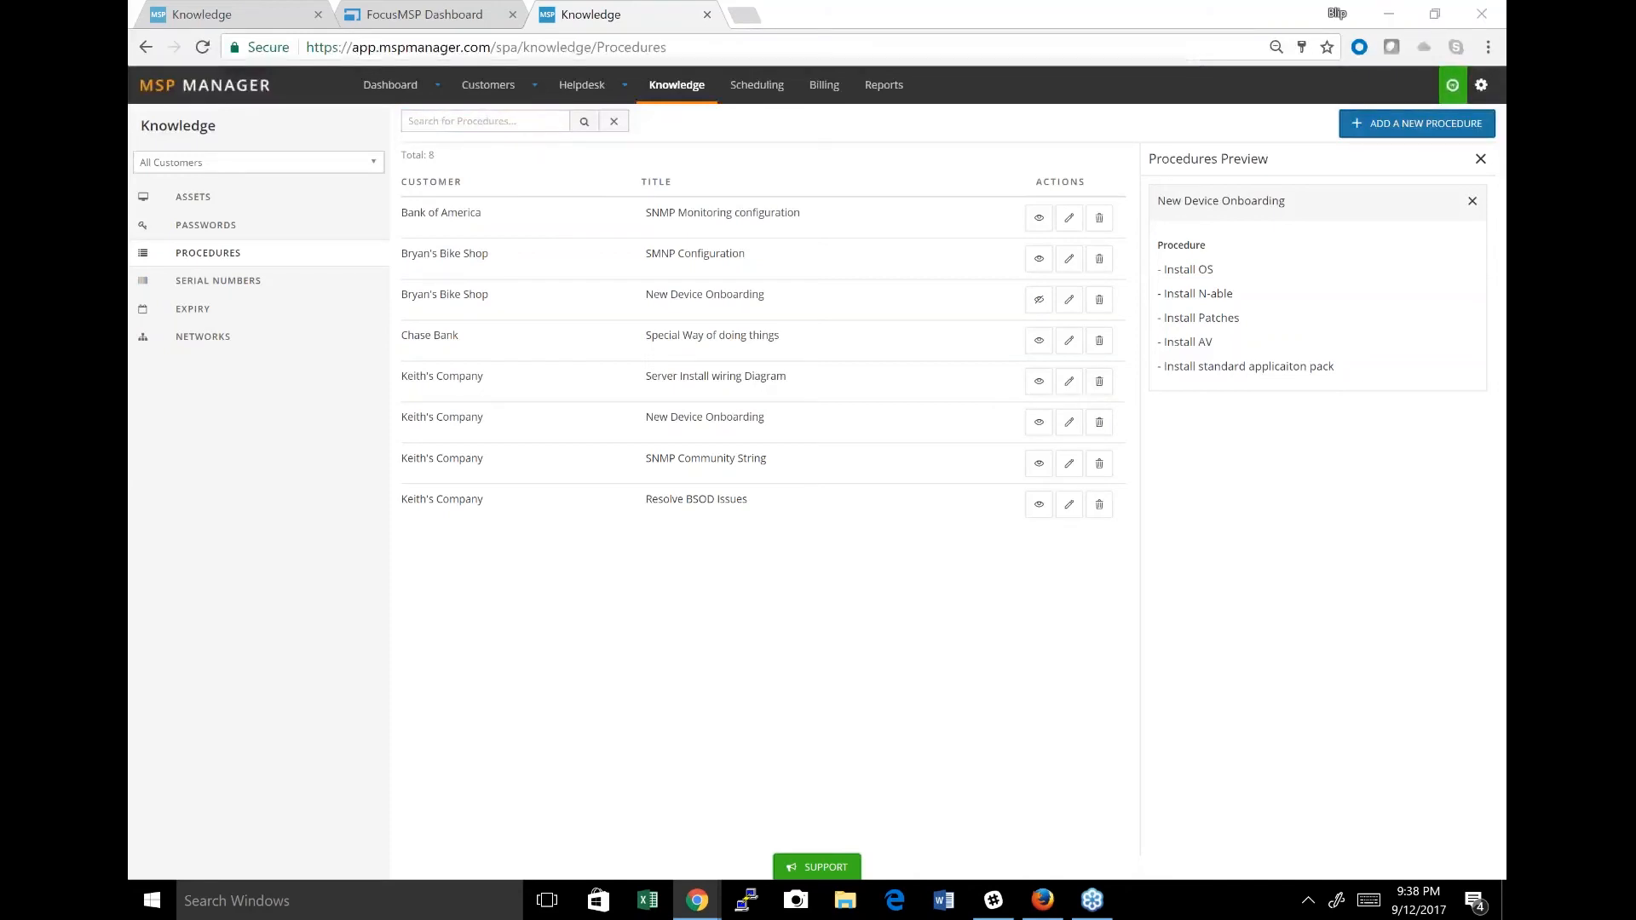
{"action": "left_click", "coordinate": [1216, 53]}
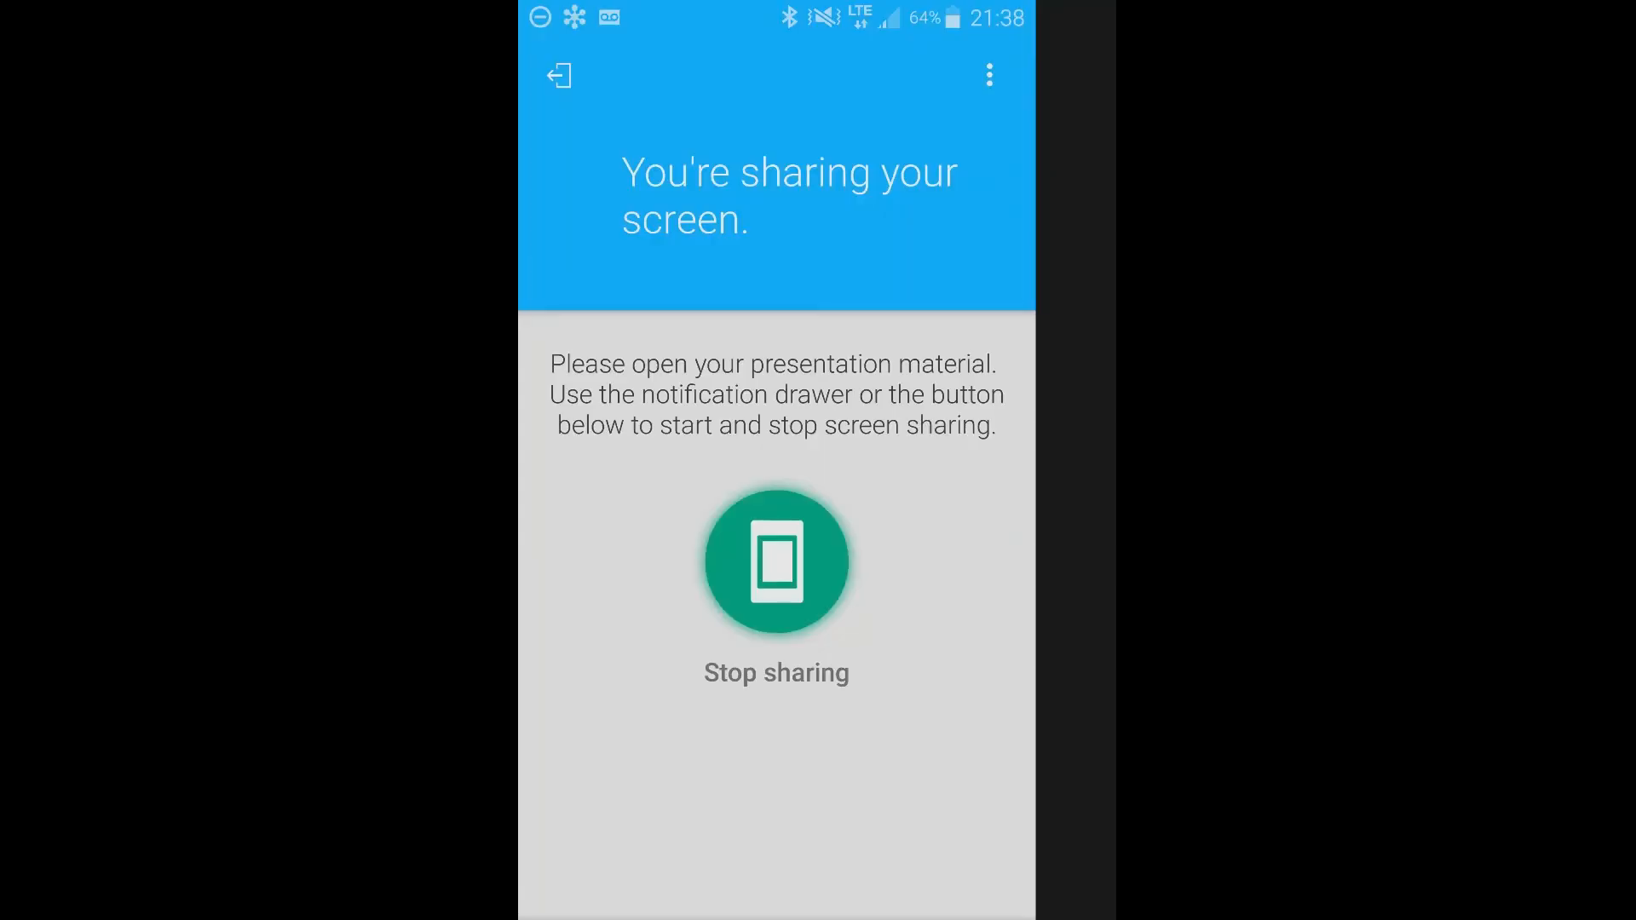
Switch to the MSP Manager mobile app and view the Exchange down ticket and, from the timers, the paused POS system ticket.
{"action": "key", "text": "alt+Tab"}
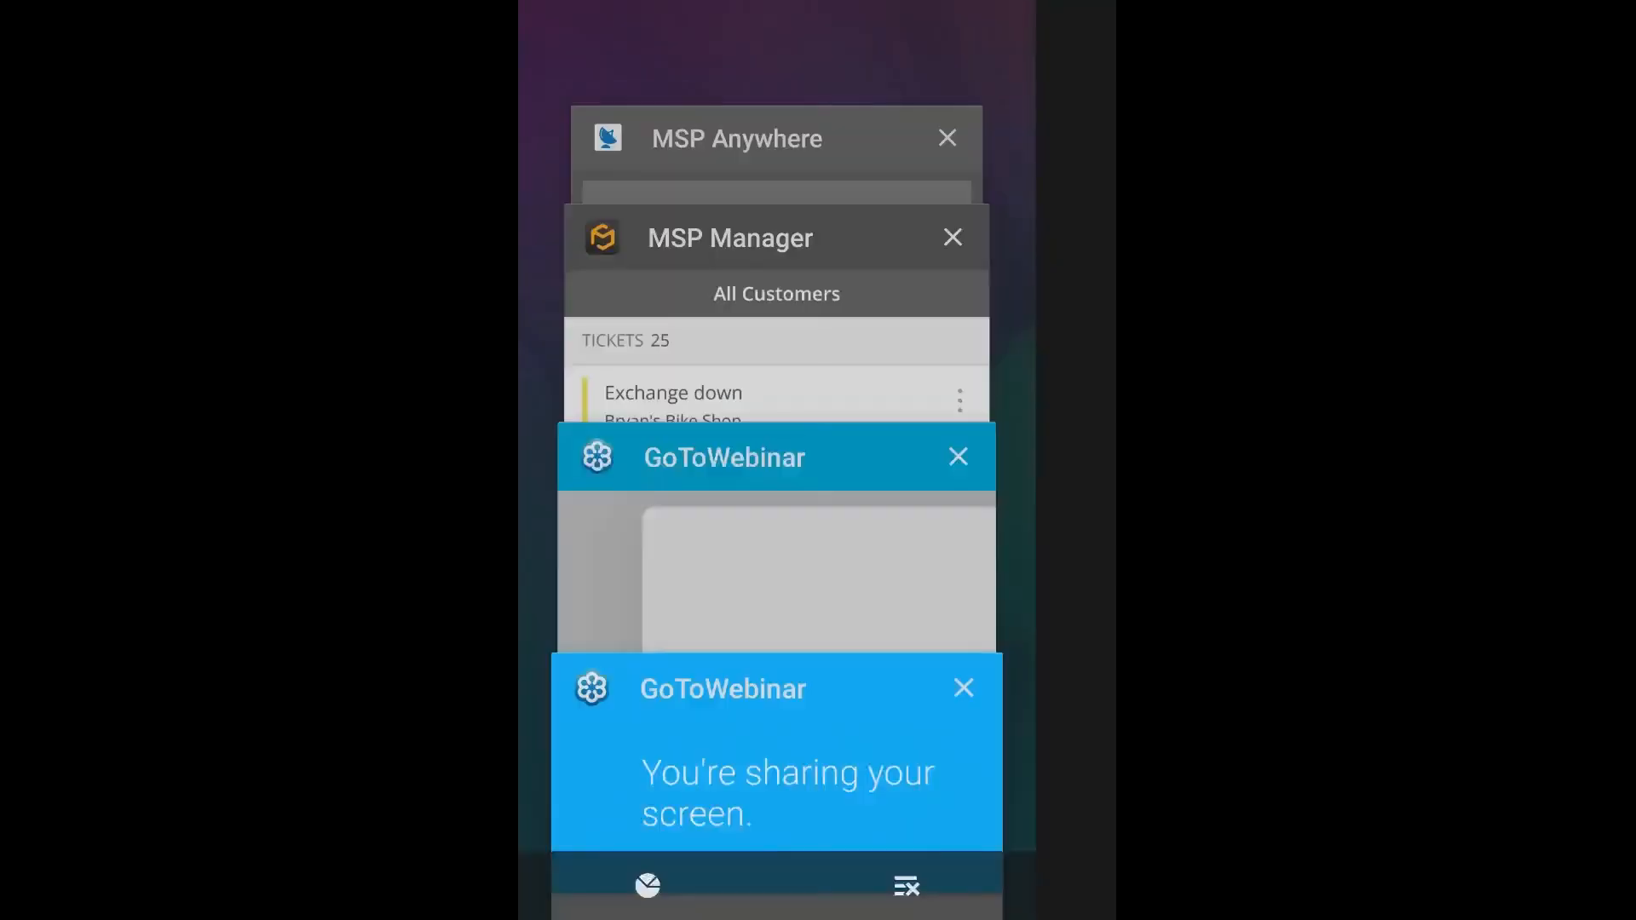
{"action": "left_click", "coordinate": [777, 313]}
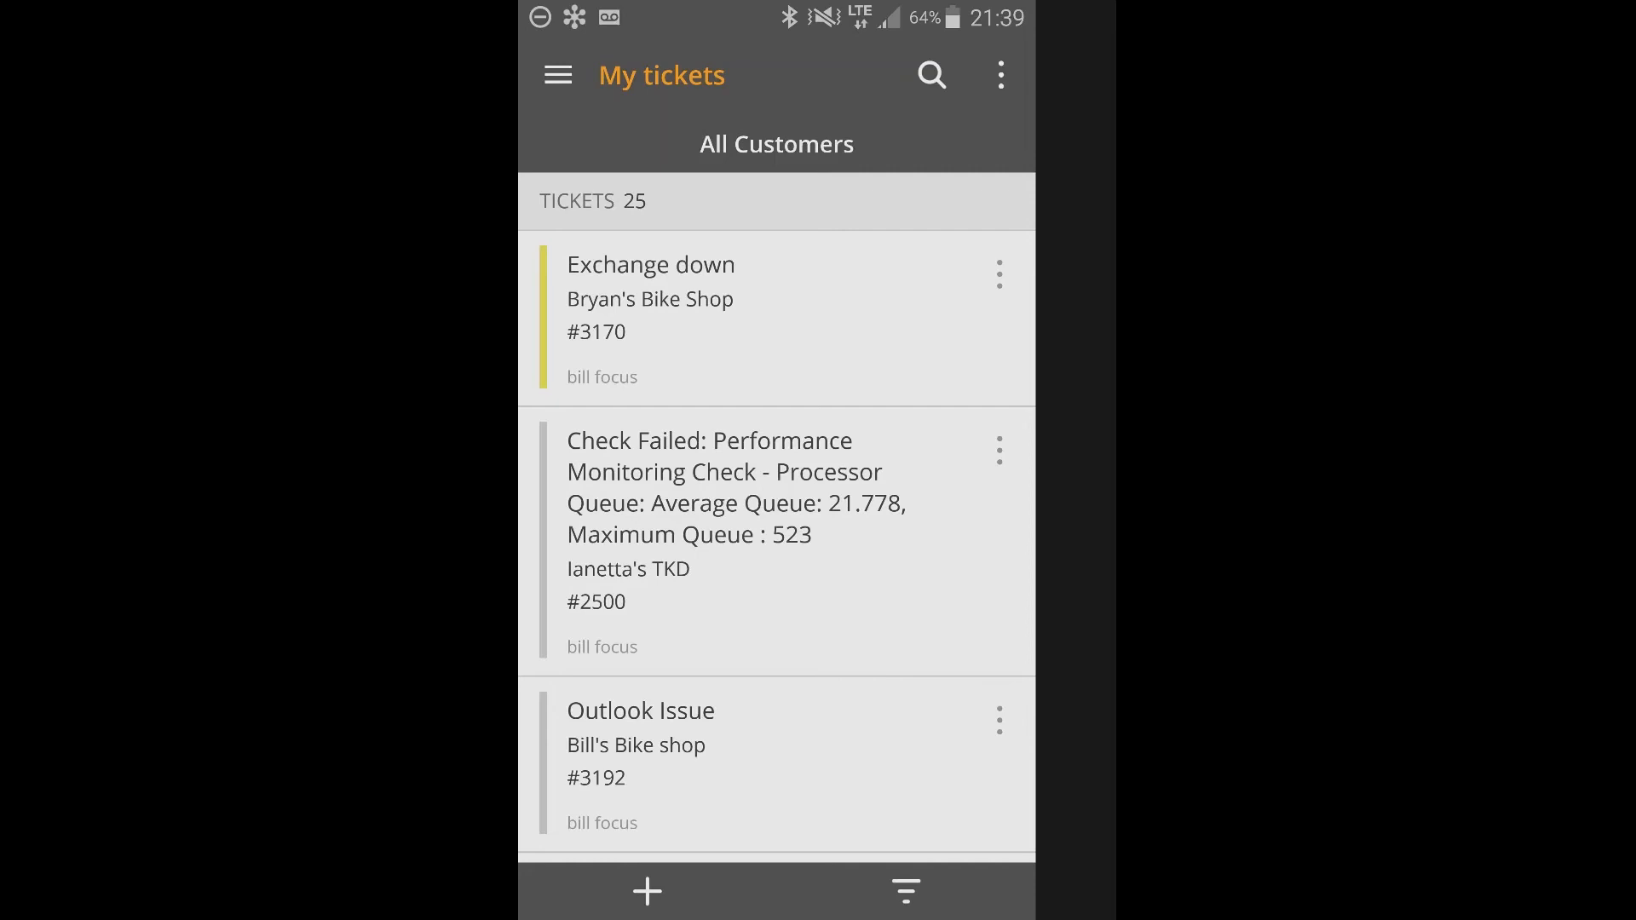
{"action": "left_click", "coordinate": [776, 318]}
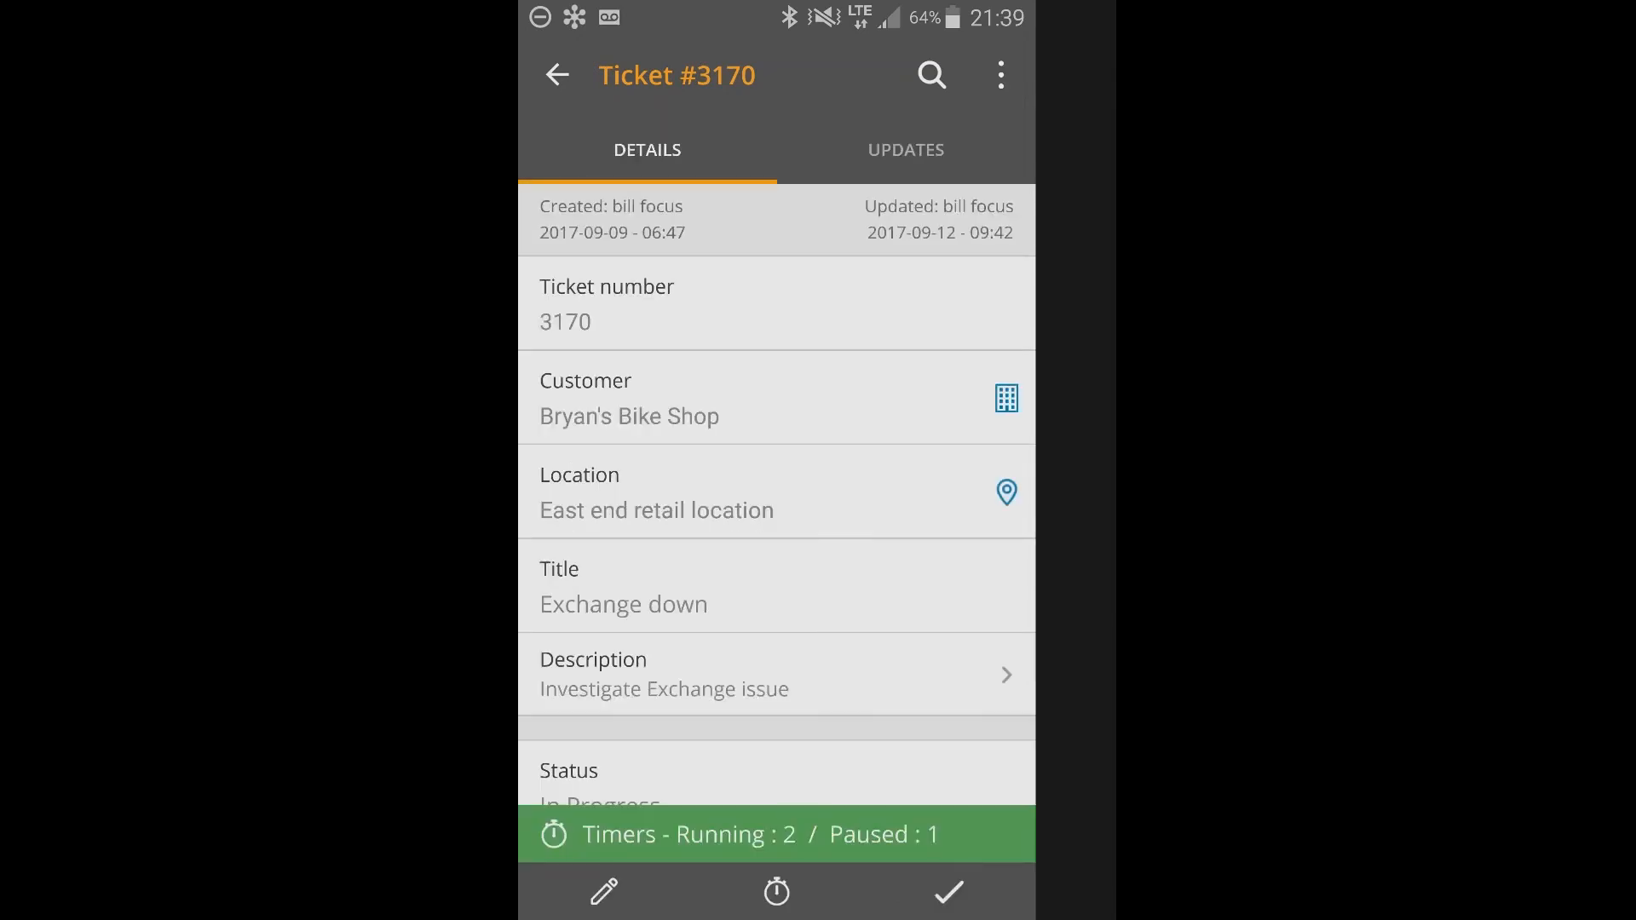
{"action": "left_click", "coordinate": [759, 834]}
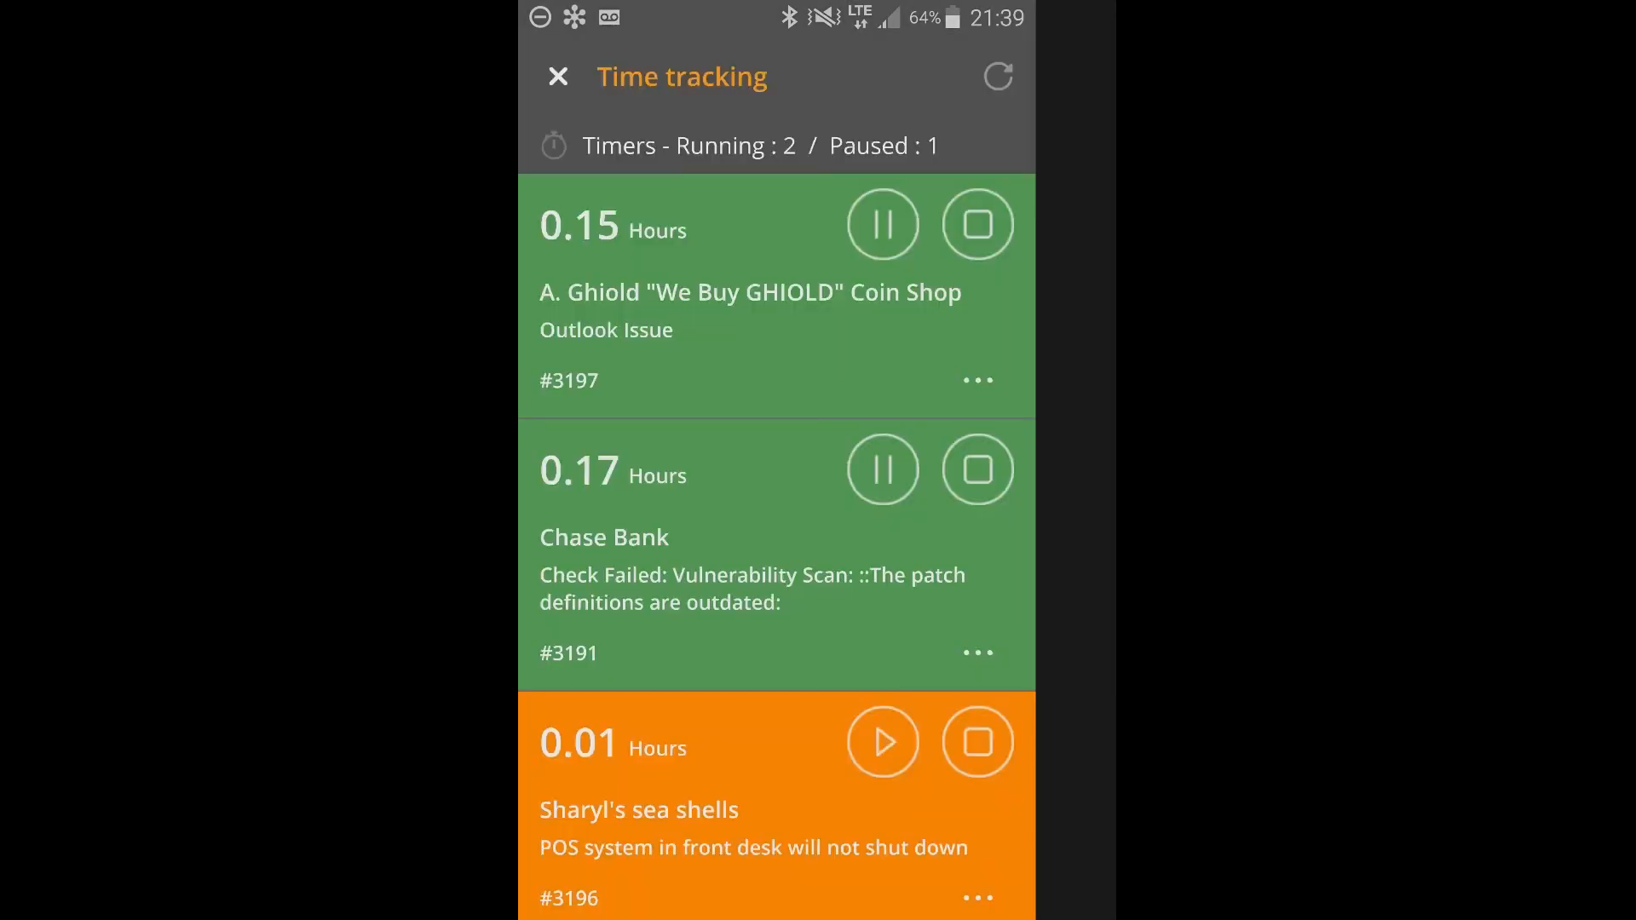
{"action": "left_click", "coordinate": [753, 830]}
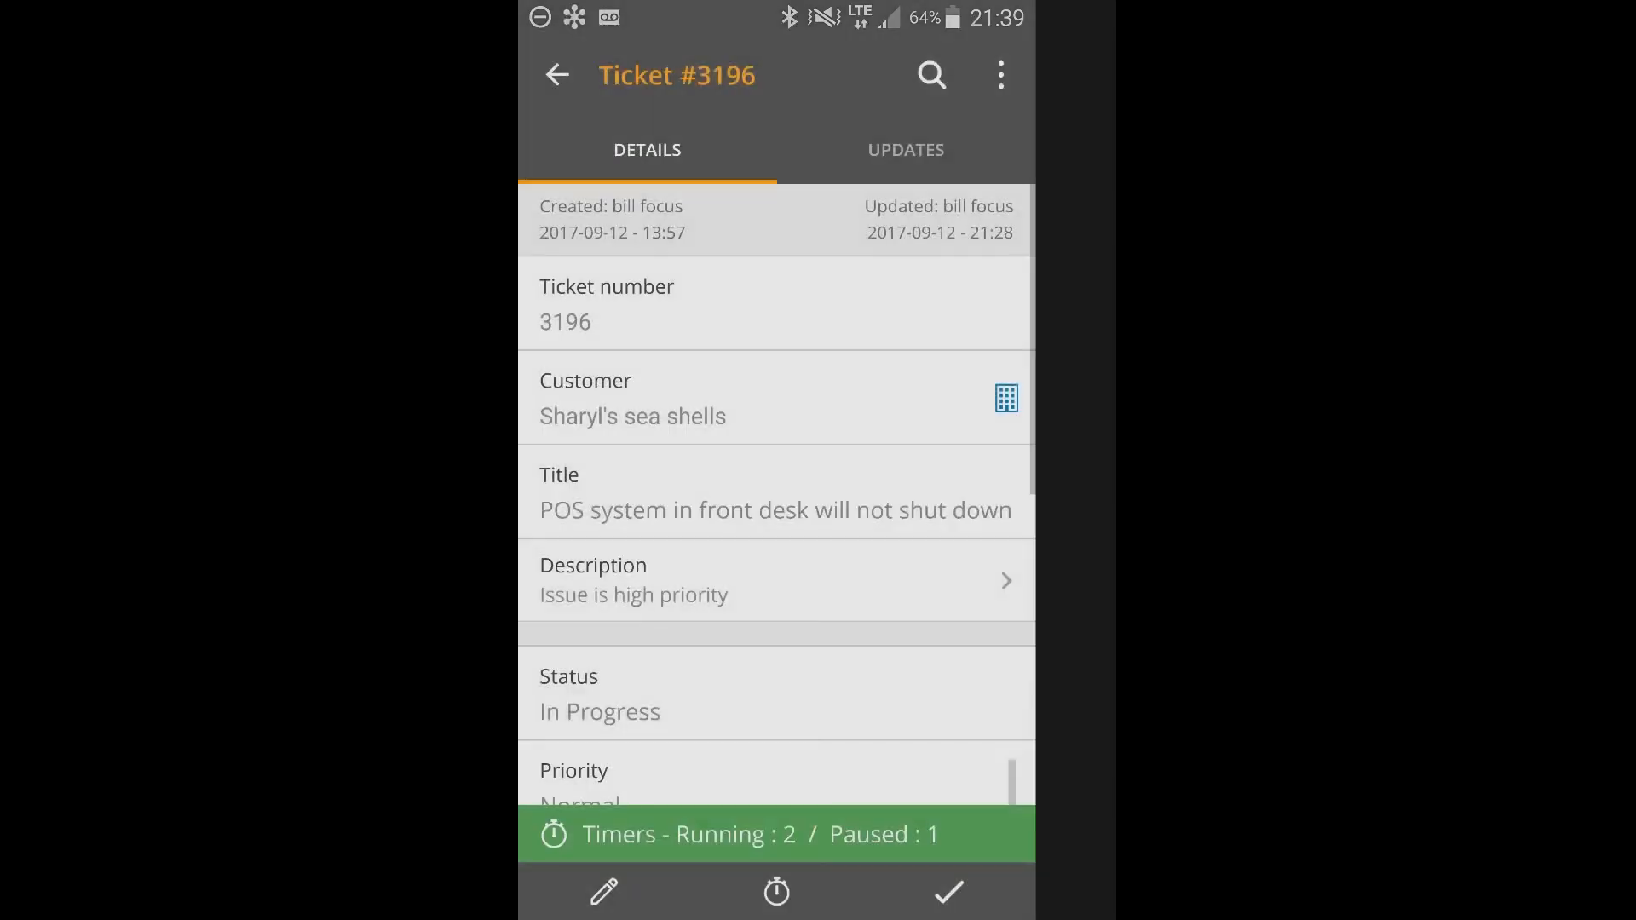
Add the note "called customer" to the running timer of the coin shop's Outlook Issue ticket and save it.
{"action": "left_click", "coordinate": [760, 834]}
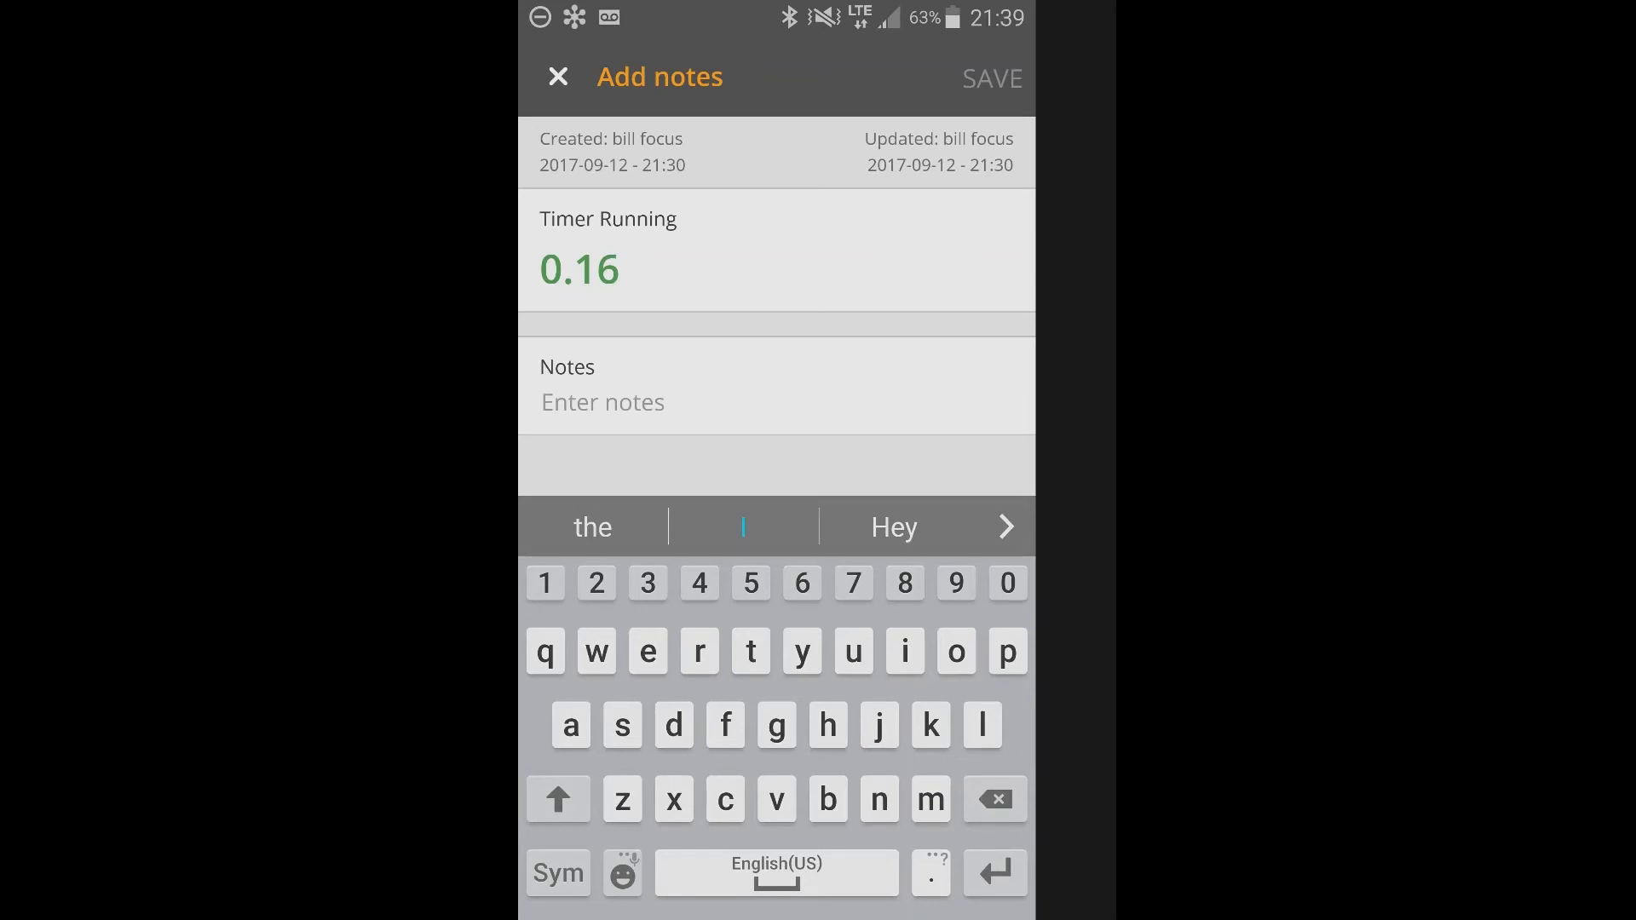
{"action": "type", "text": "calle"}
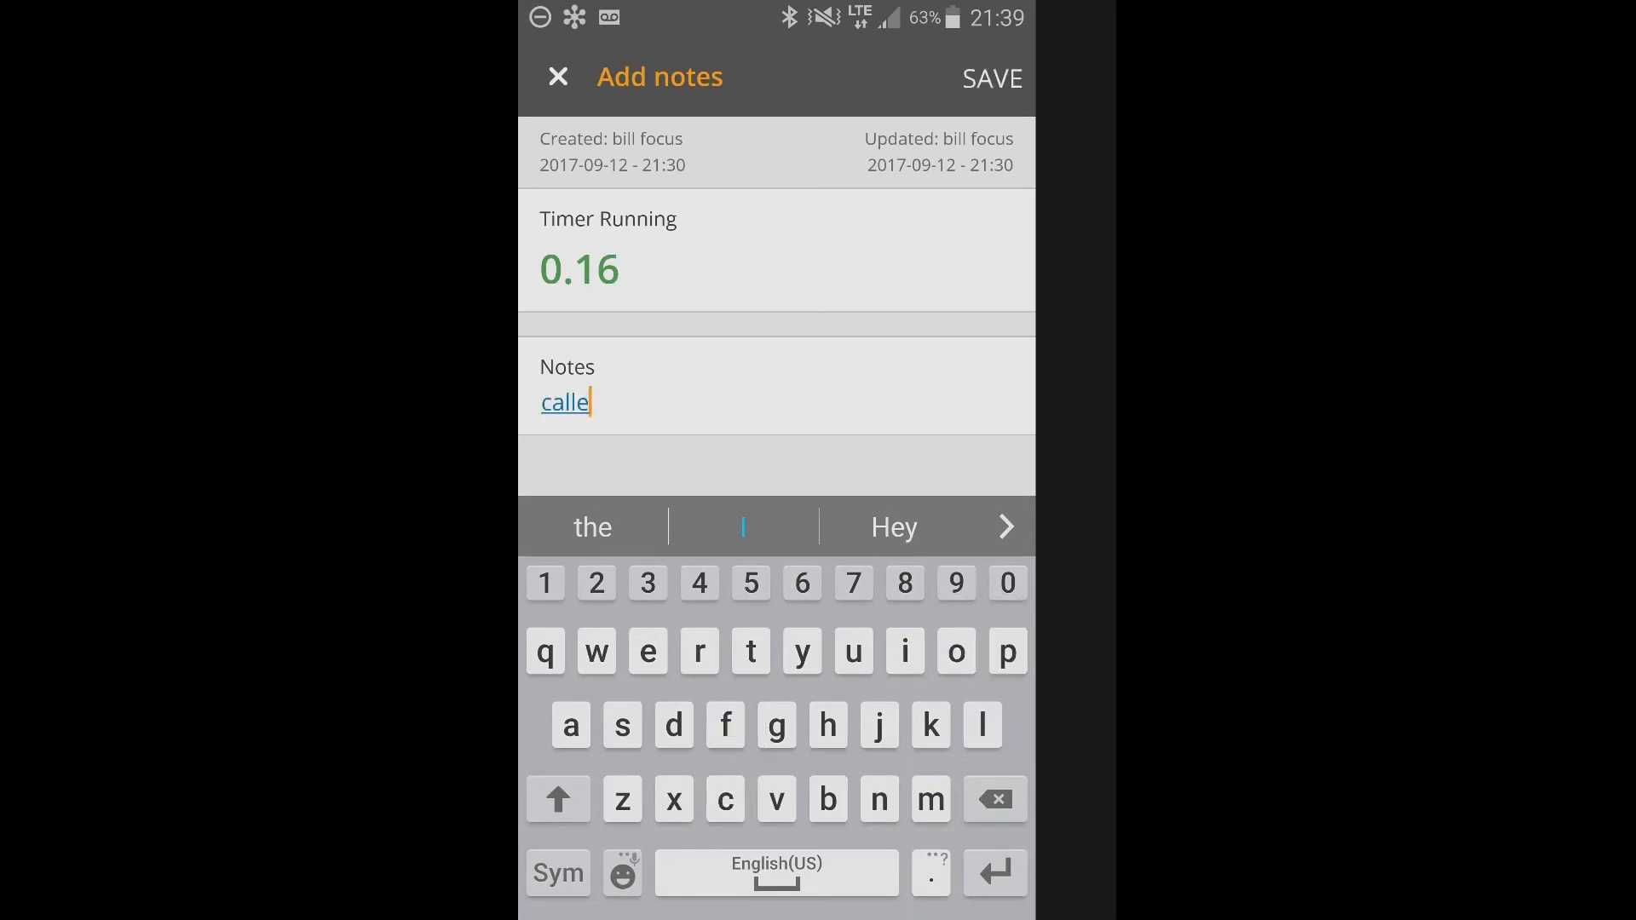
{"action": "type", "text": "d no"}
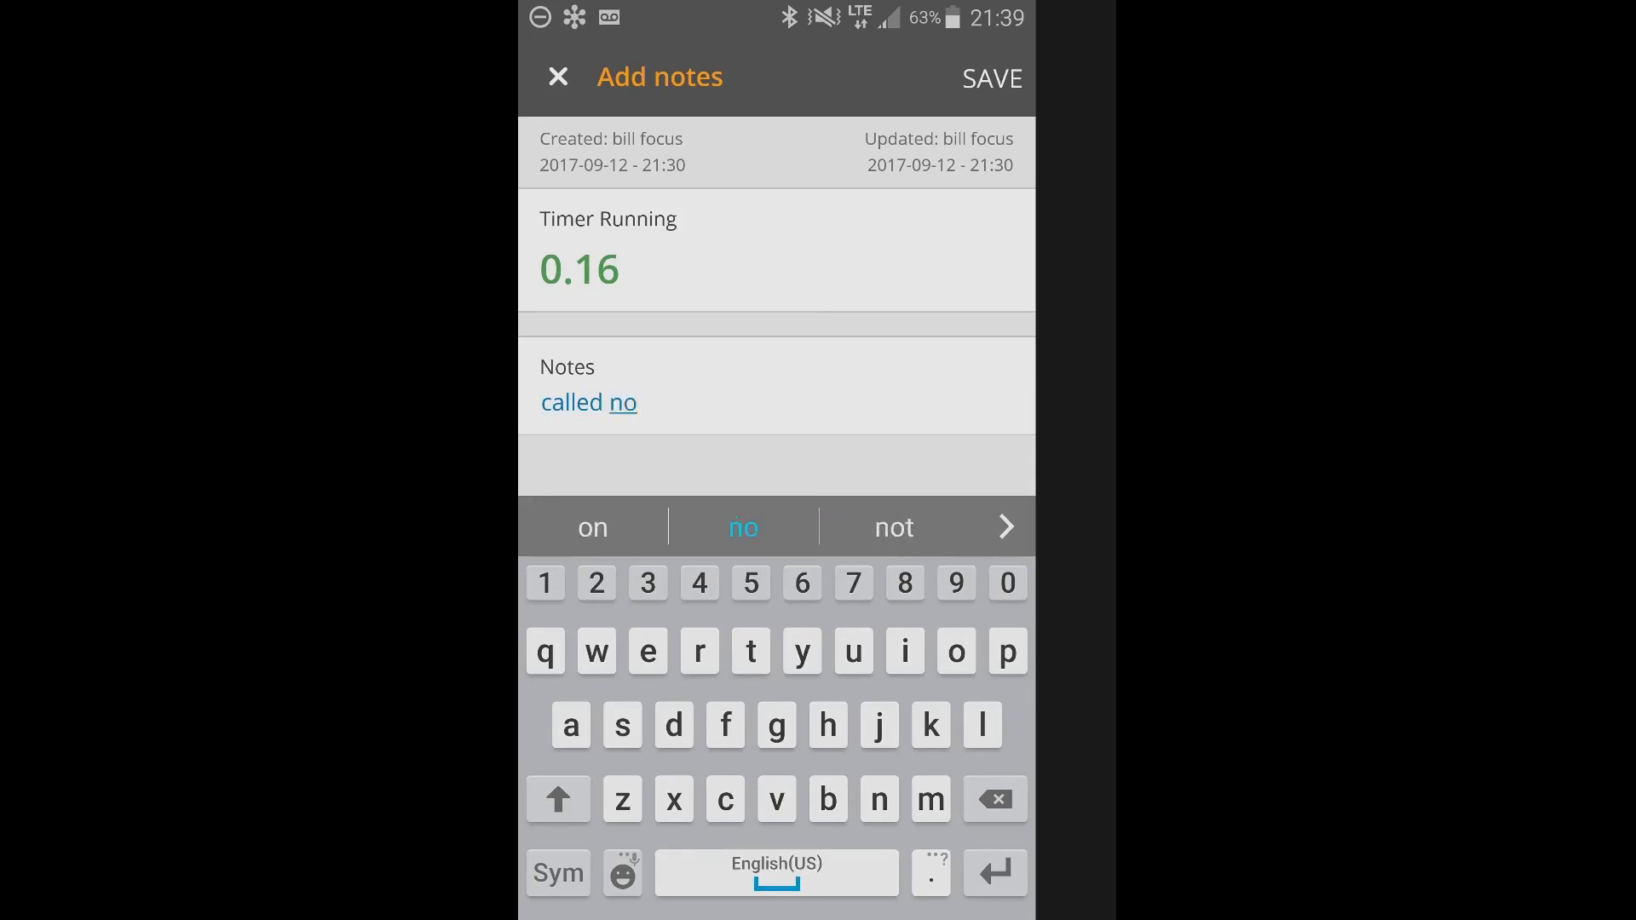
{"action": "key", "text": "BackSpace"}
{"action": "key", "text": "BackSpace"}
{"action": "type", "text": "cu"}
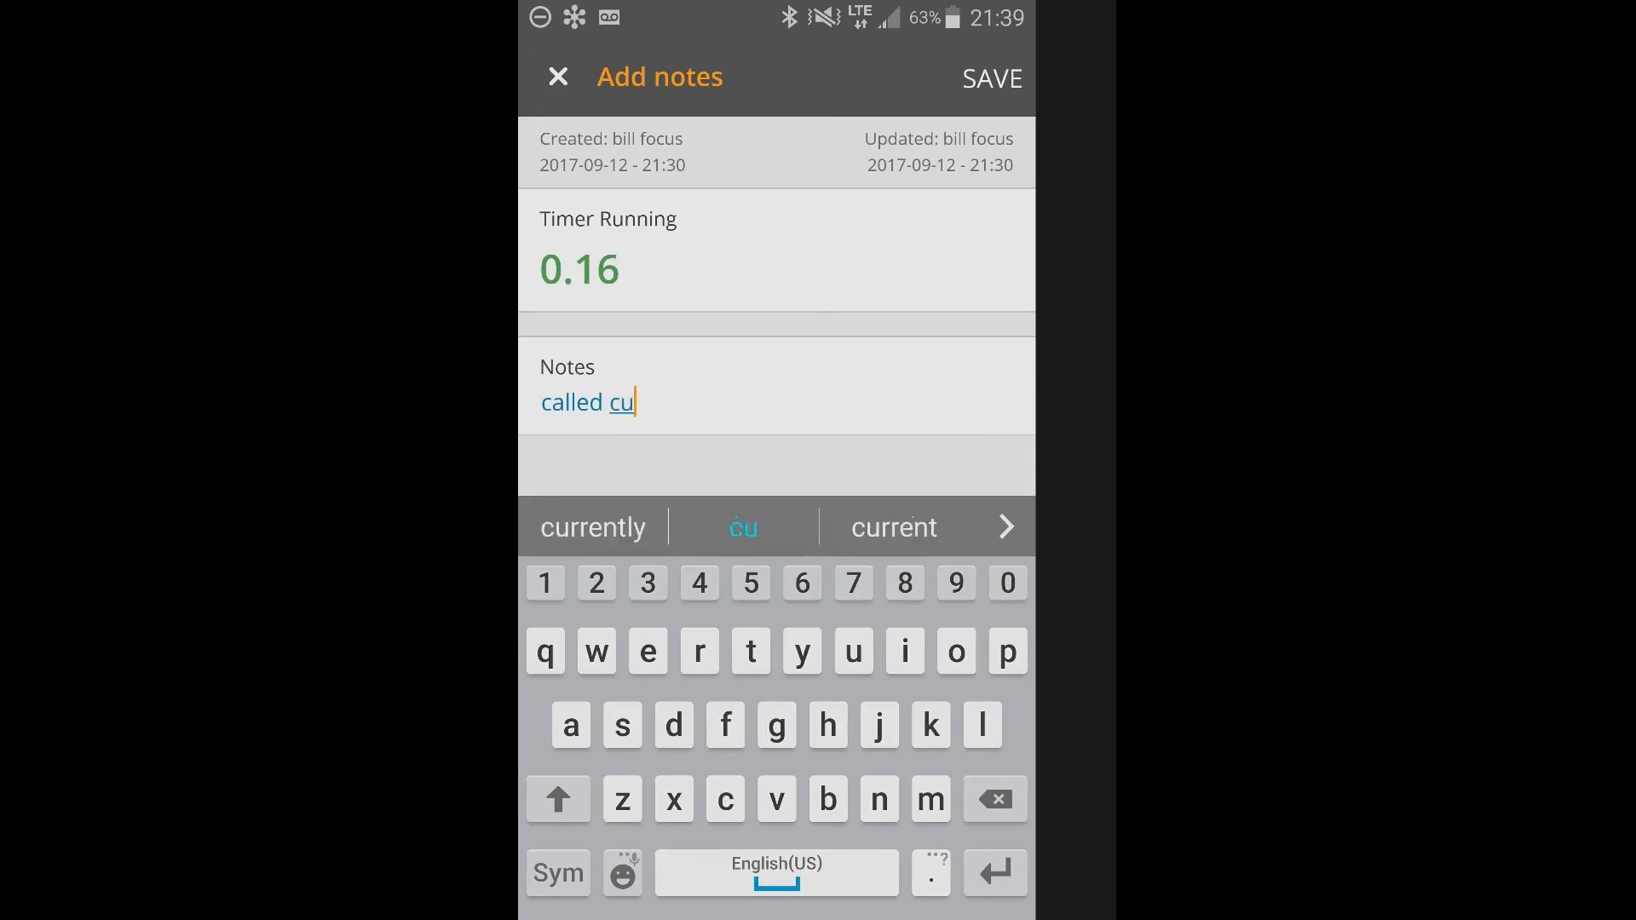
{"action": "type", "text": "stomer"}
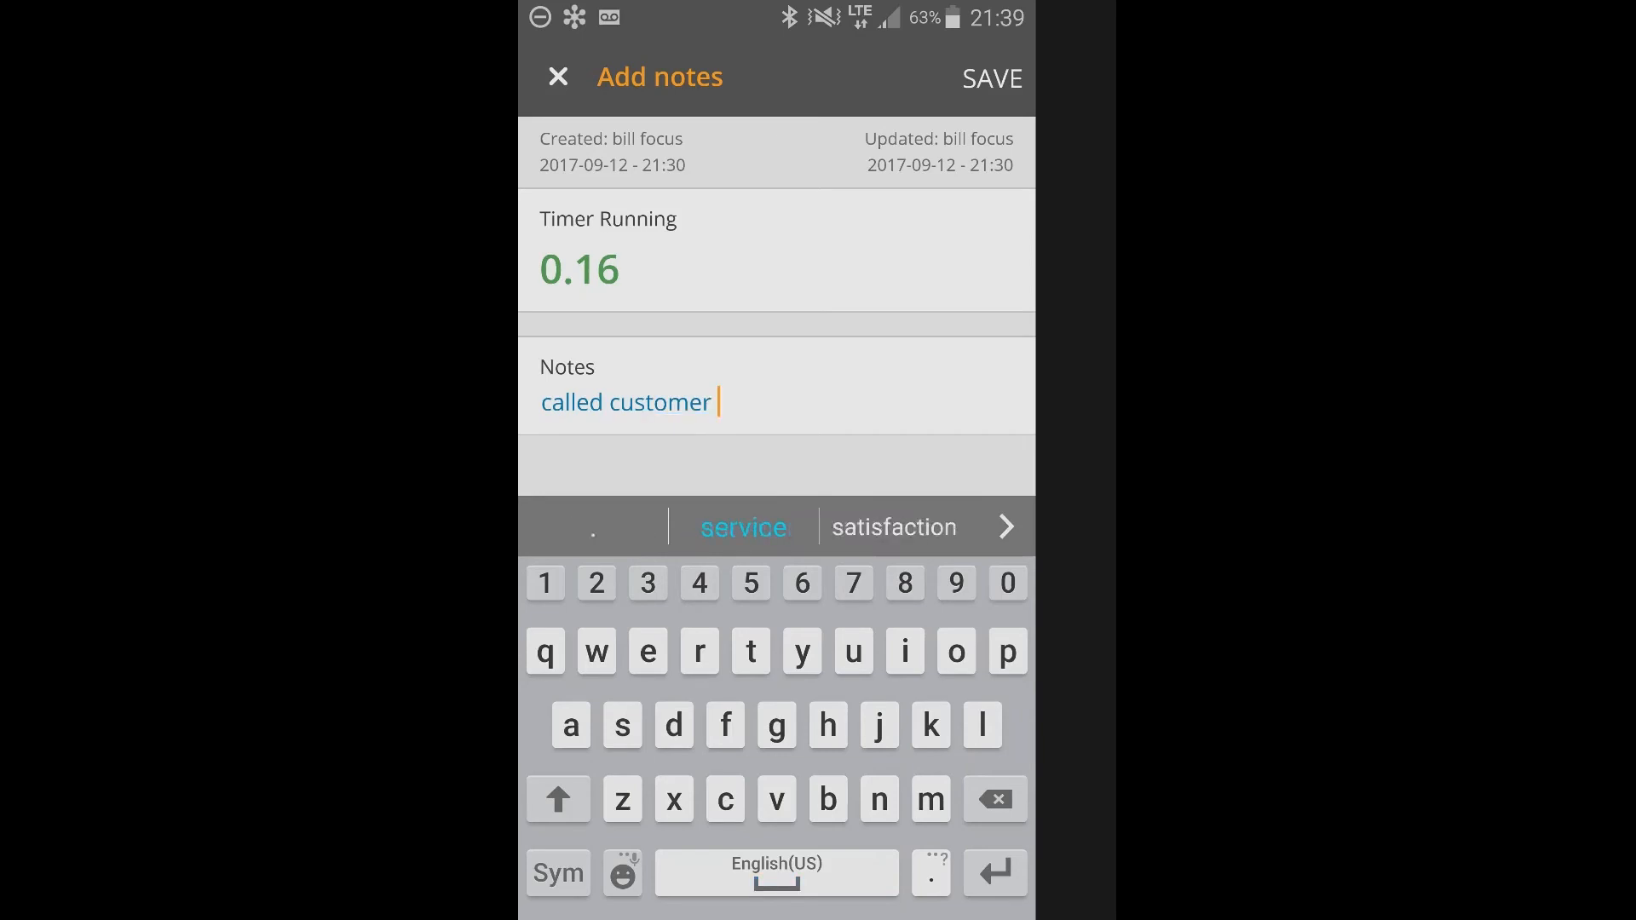
{"action": "left_click", "coordinate": [993, 79]}
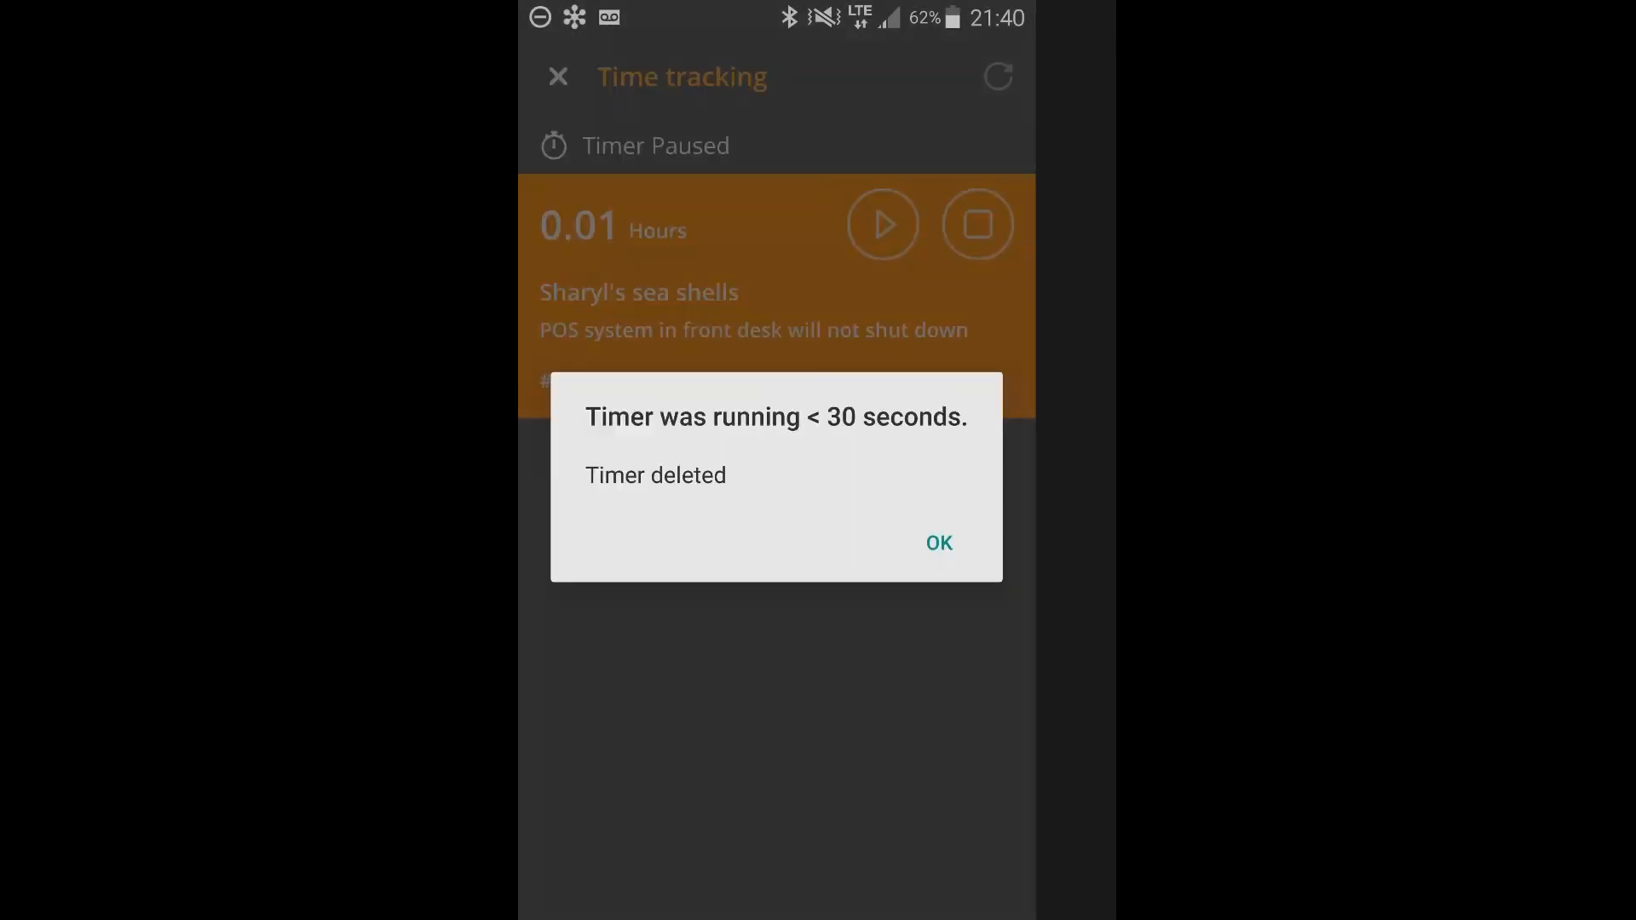
Dismiss the deleted-timer notice, check the coin shop ticket's time entry, and return to the My tickets list.
{"action": "left_click", "coordinate": [939, 541]}
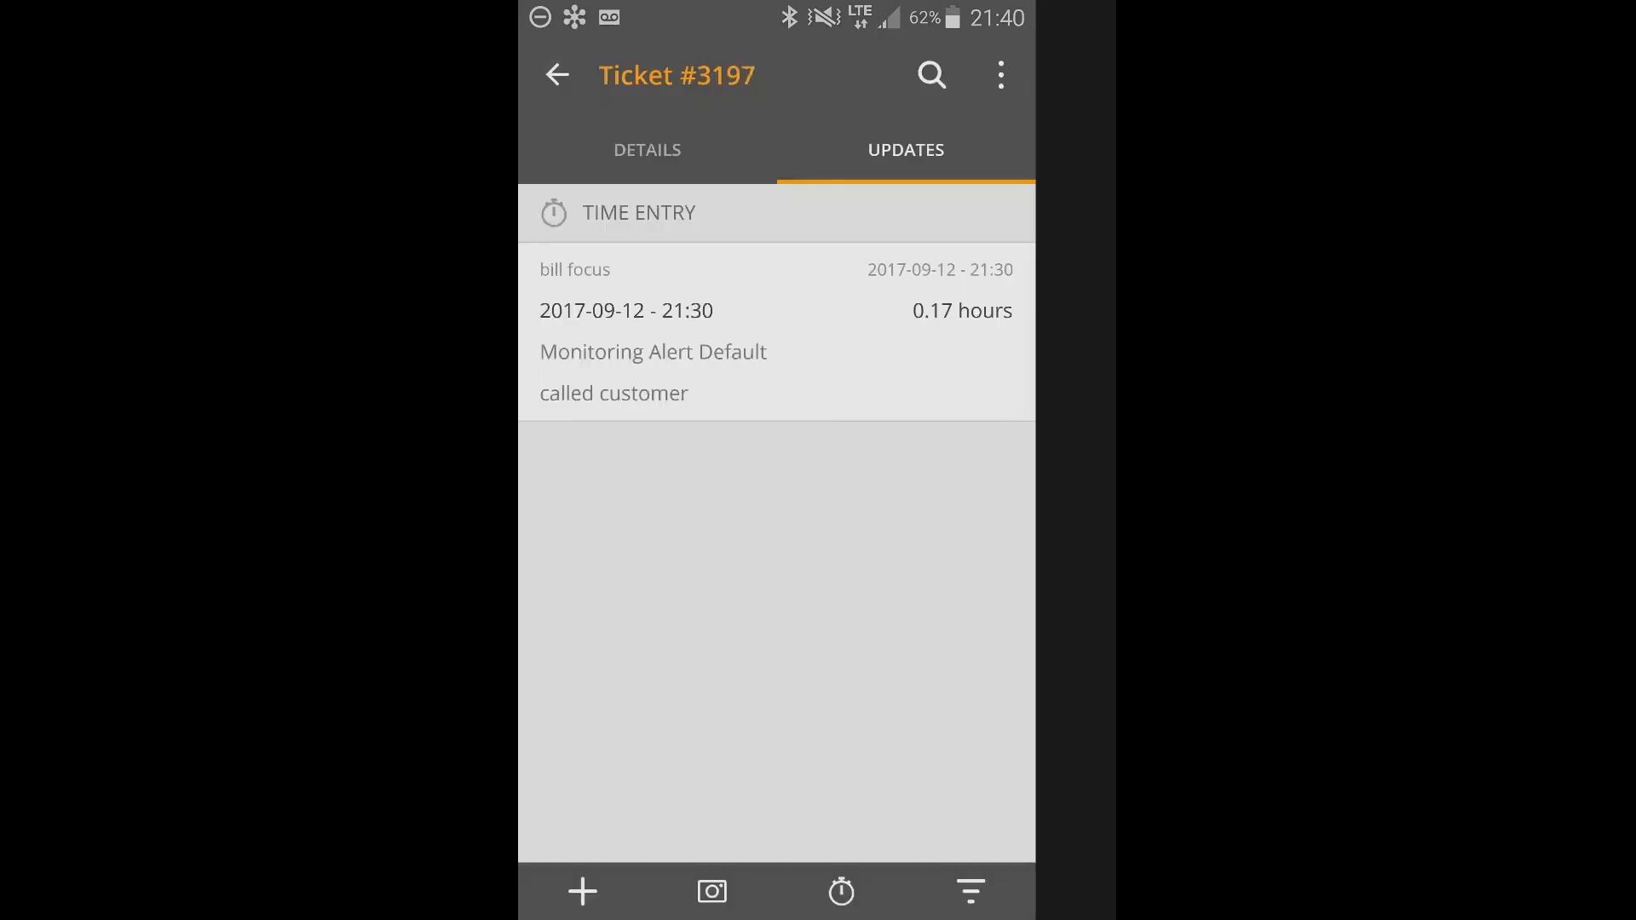
{"action": "left_click", "coordinate": [558, 75]}
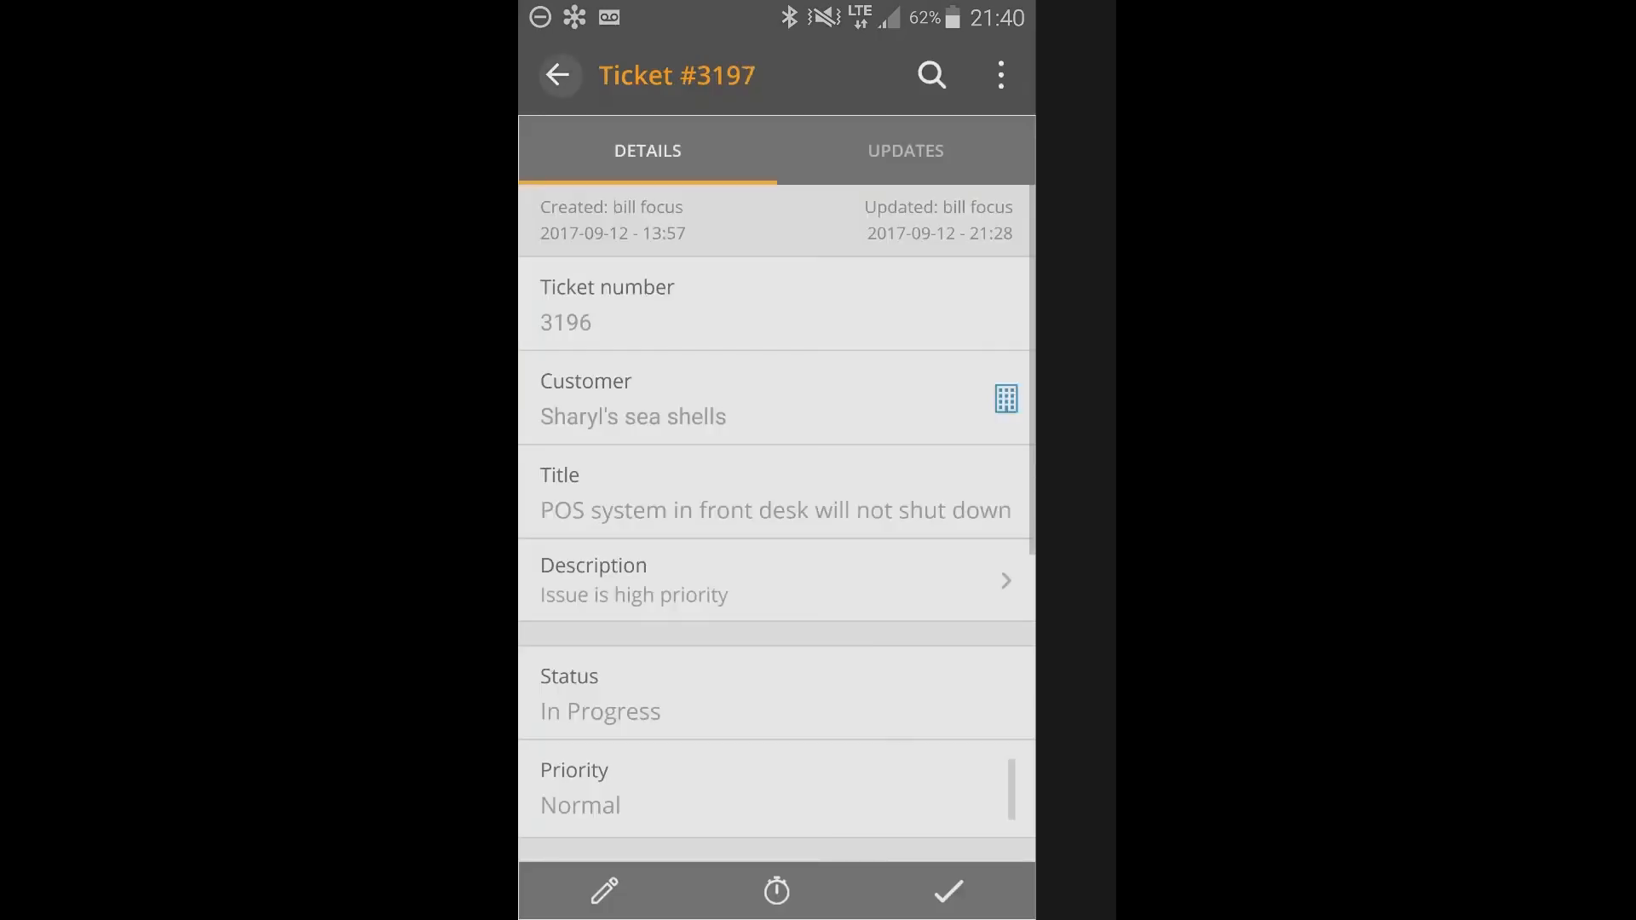
{"action": "left_click", "coordinate": [559, 75]}
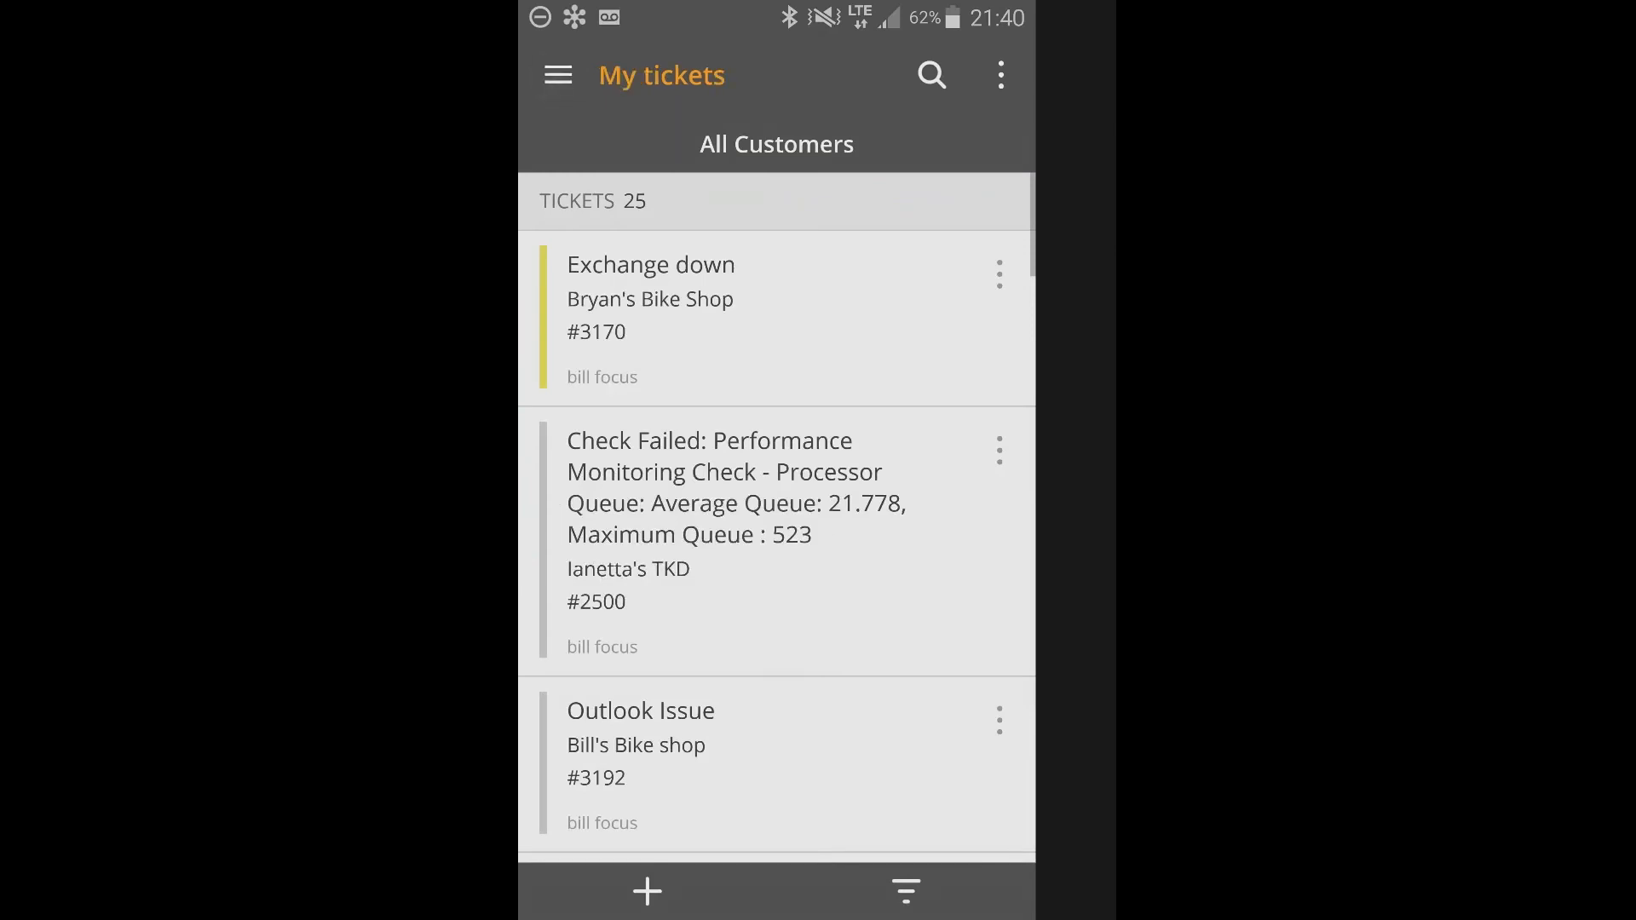
{"action": "left_click", "coordinate": [559, 75]}
{"action": "left_click", "coordinate": [555, 58]}
Review the updates of Bryan's Bike Shop's Exchange down ticket, including time entries and the appointment, and return to the ticket list.
{"action": "left_click", "coordinate": [726, 314]}
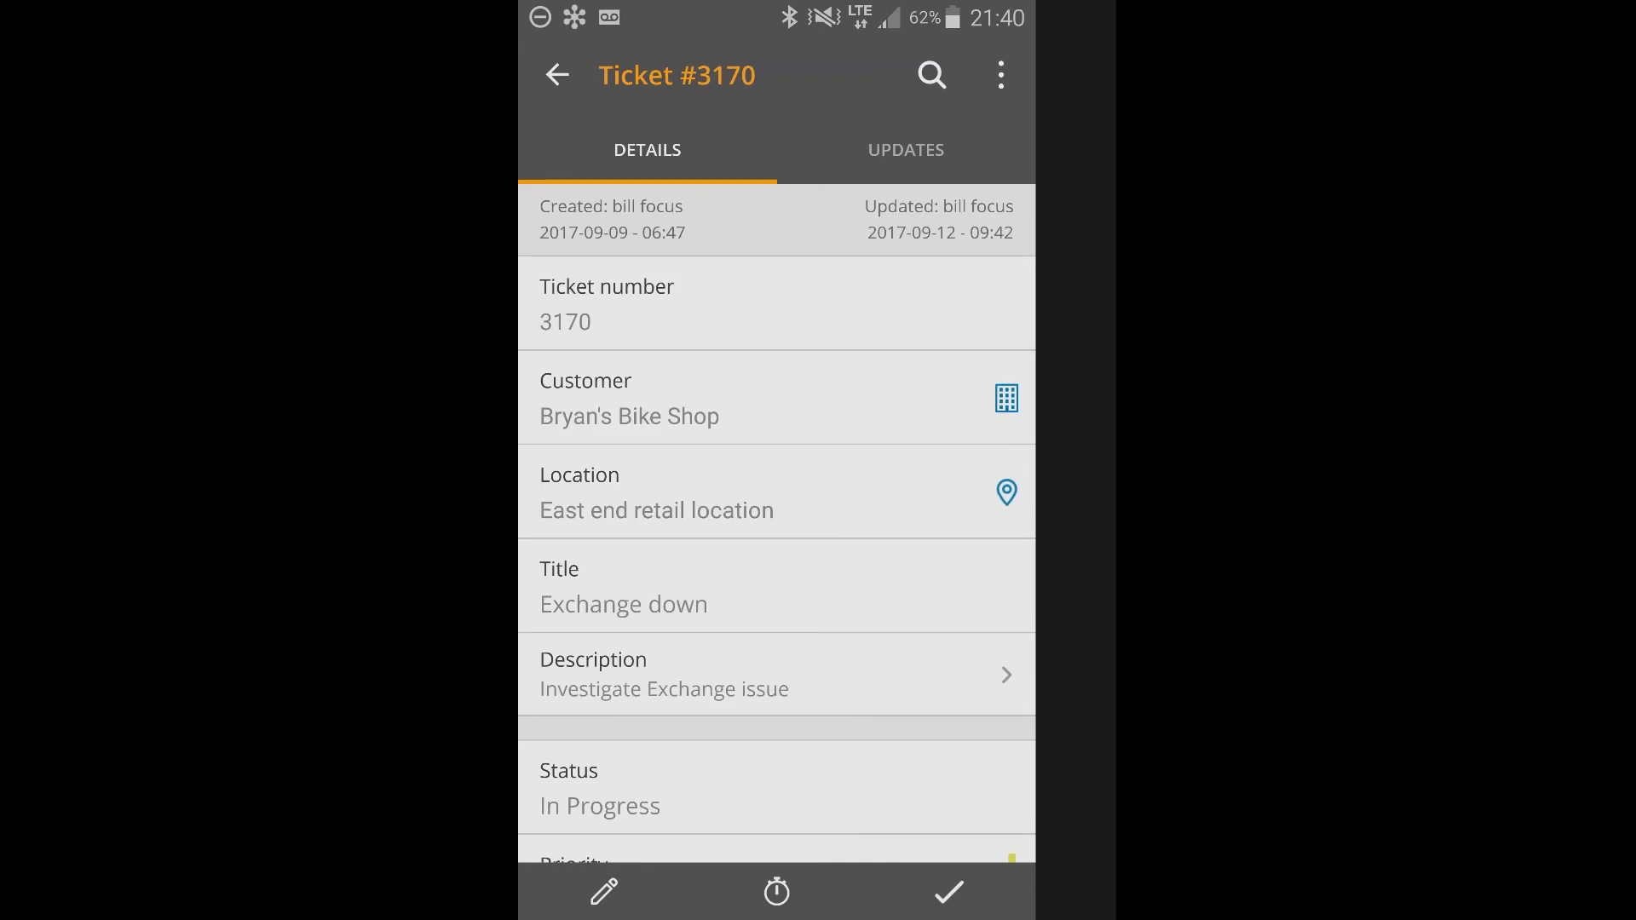
{"action": "left_click", "coordinate": [906, 150]}
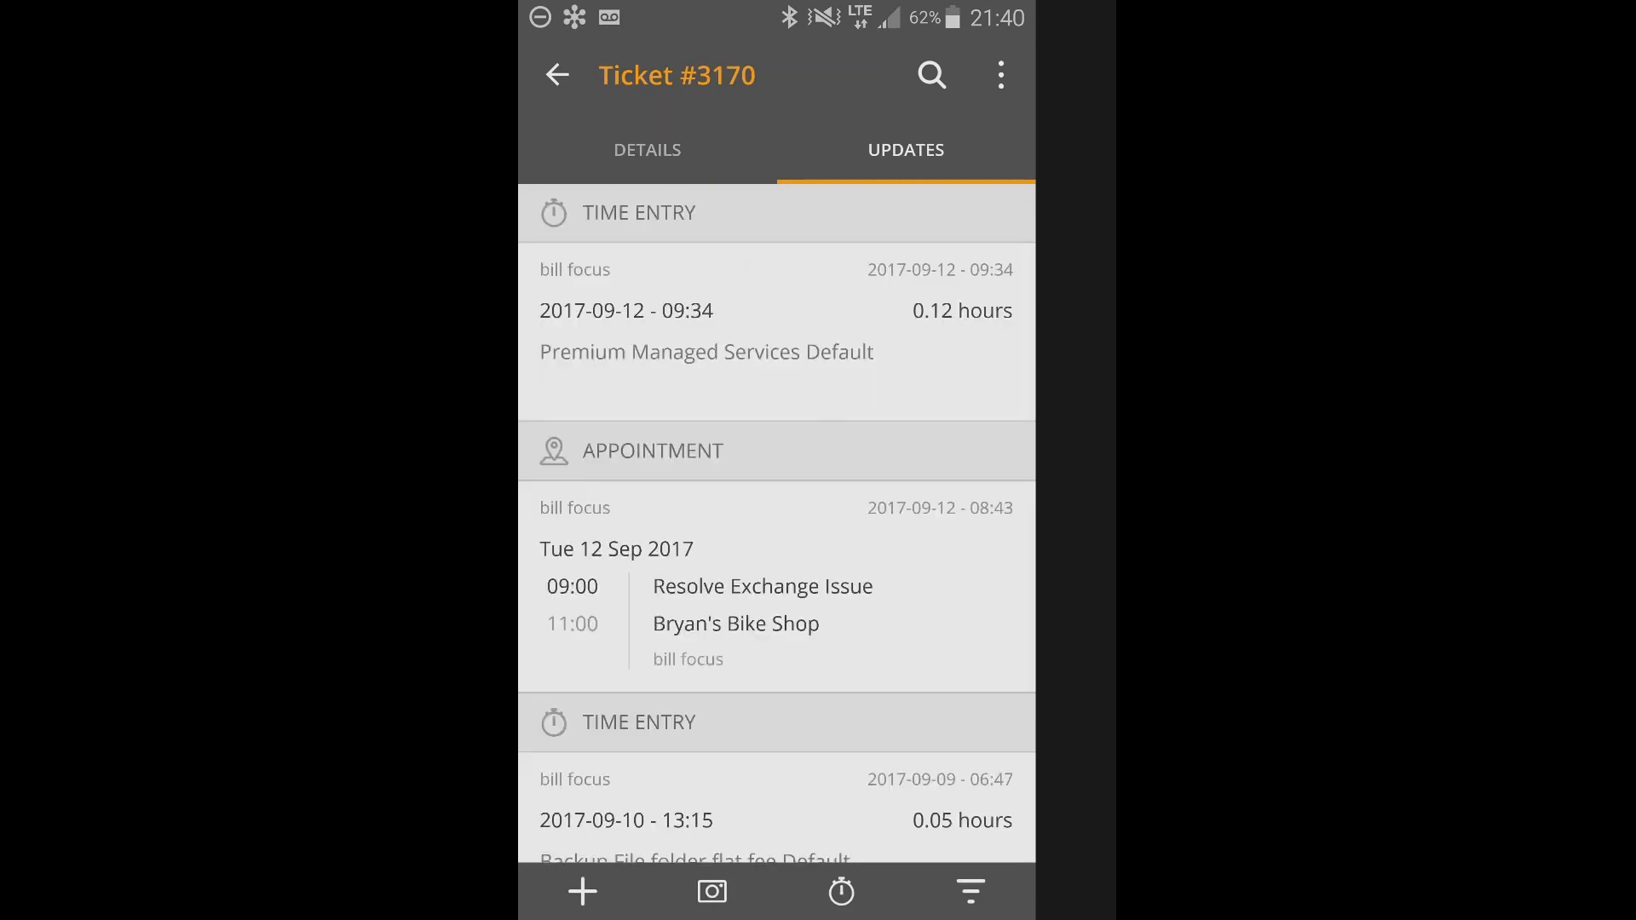
{"action": "scroll", "coordinate": [776, 524], "scroll_direction": "down", "scroll_amount": 1}
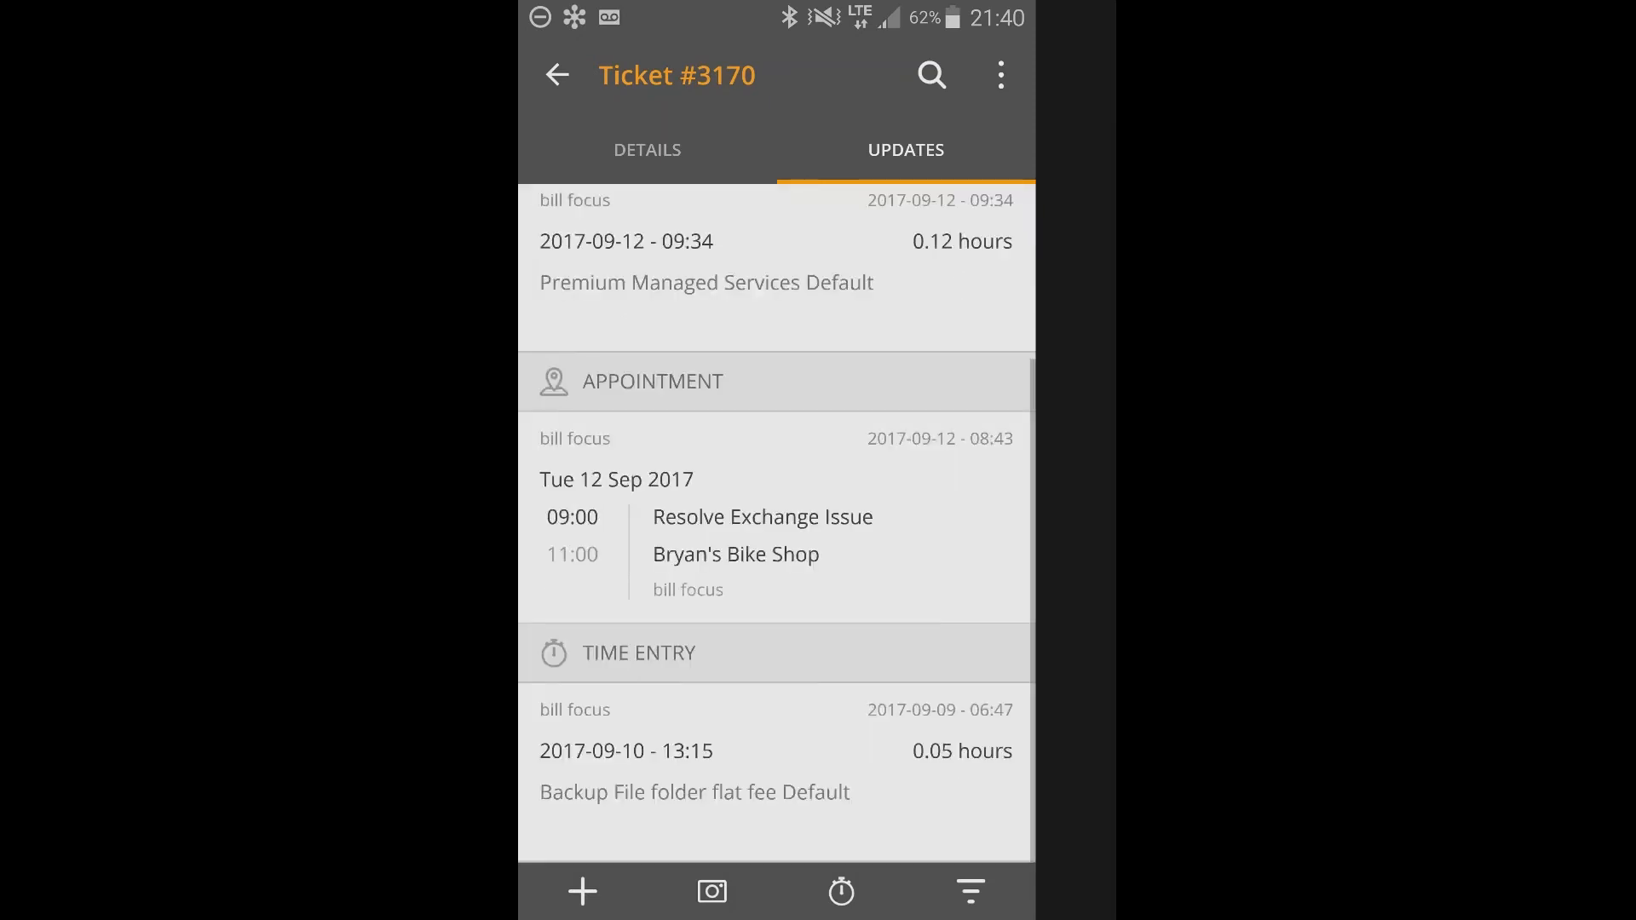
{"action": "scroll", "coordinate": [777, 524], "scroll_direction": "up", "scroll_amount": 1}
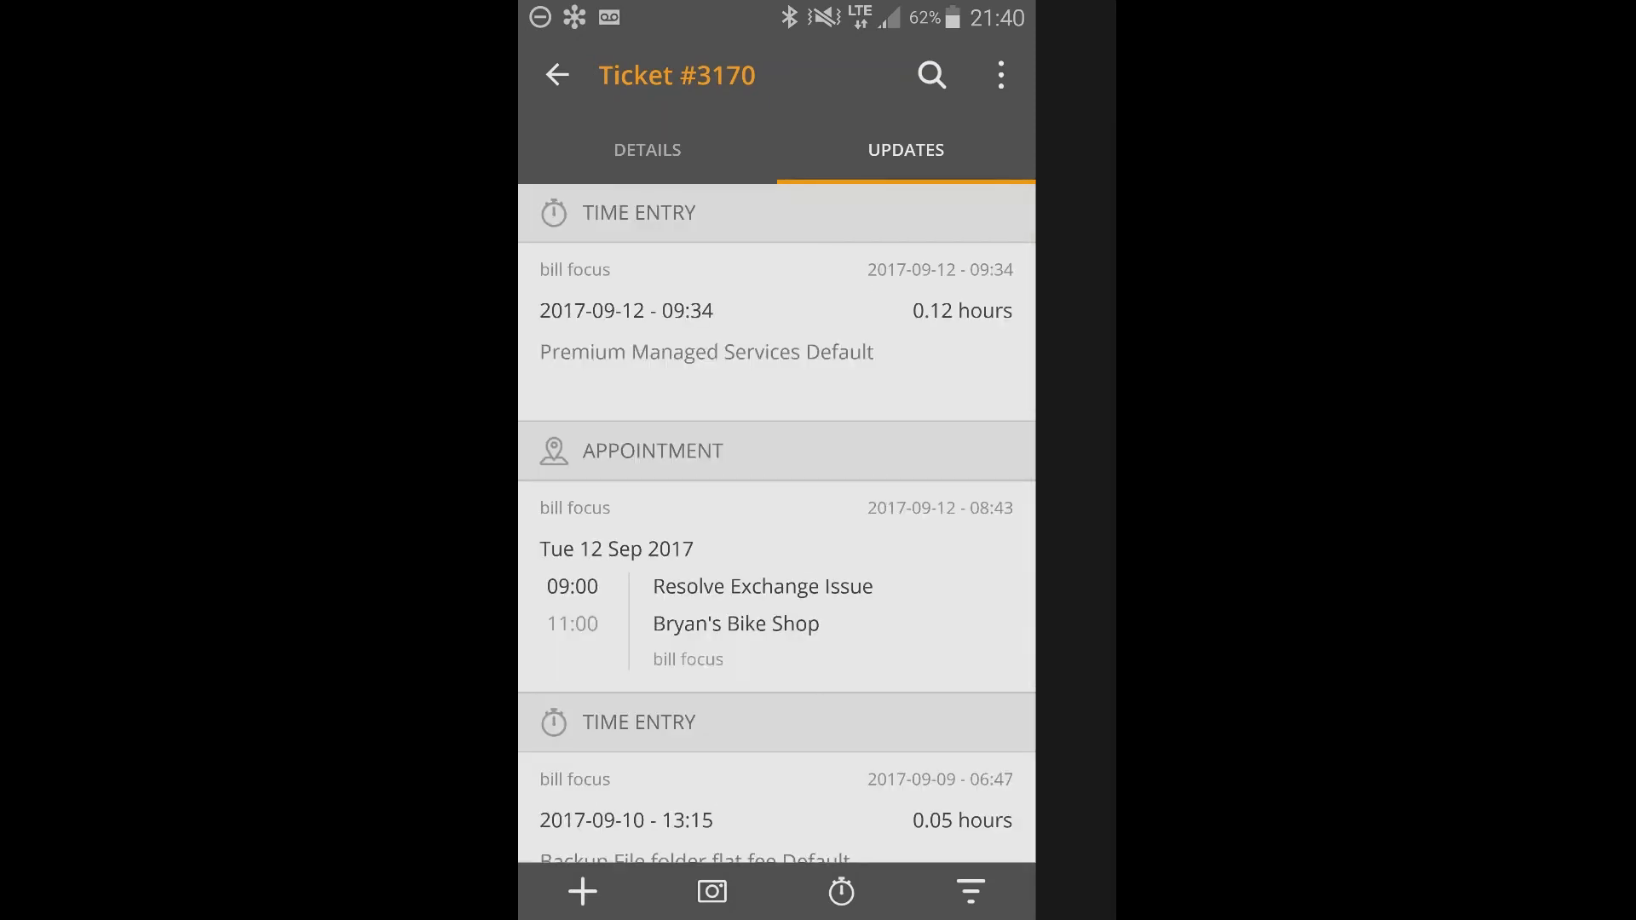
{"action": "left_click", "coordinate": [557, 75]}
Look through the My tickets list for all customers.
{"action": "scroll", "coordinate": [776, 512], "scroll_direction": "down", "scroll_amount": 2}
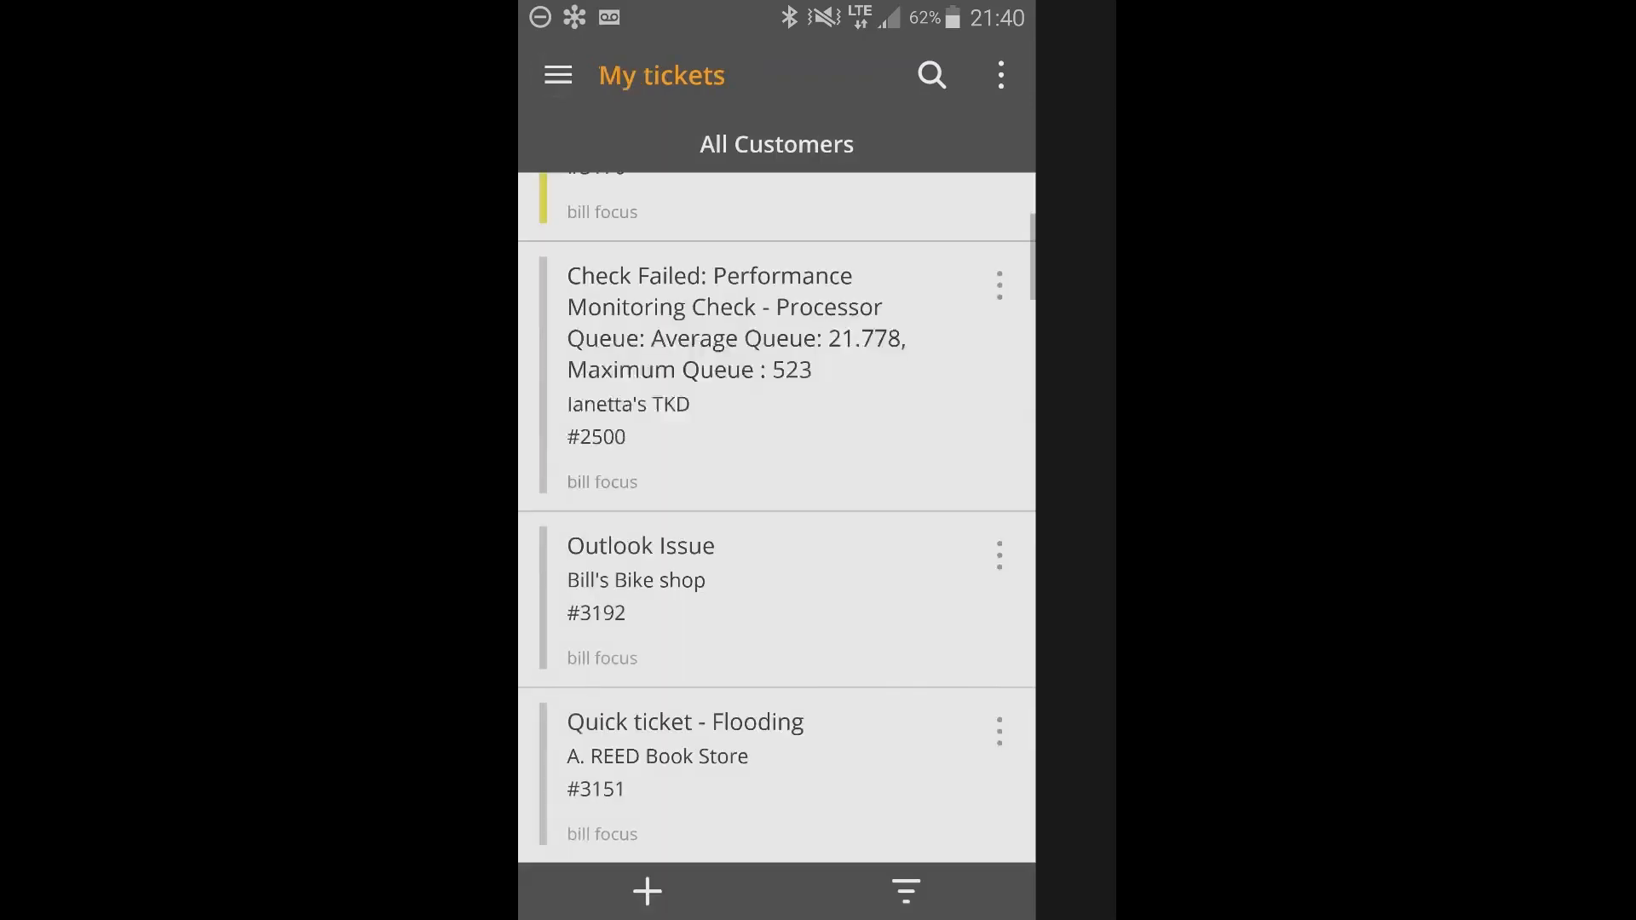
{"action": "scroll", "coordinate": [777, 512], "scroll_direction": "down", "scroll_amount": 10}
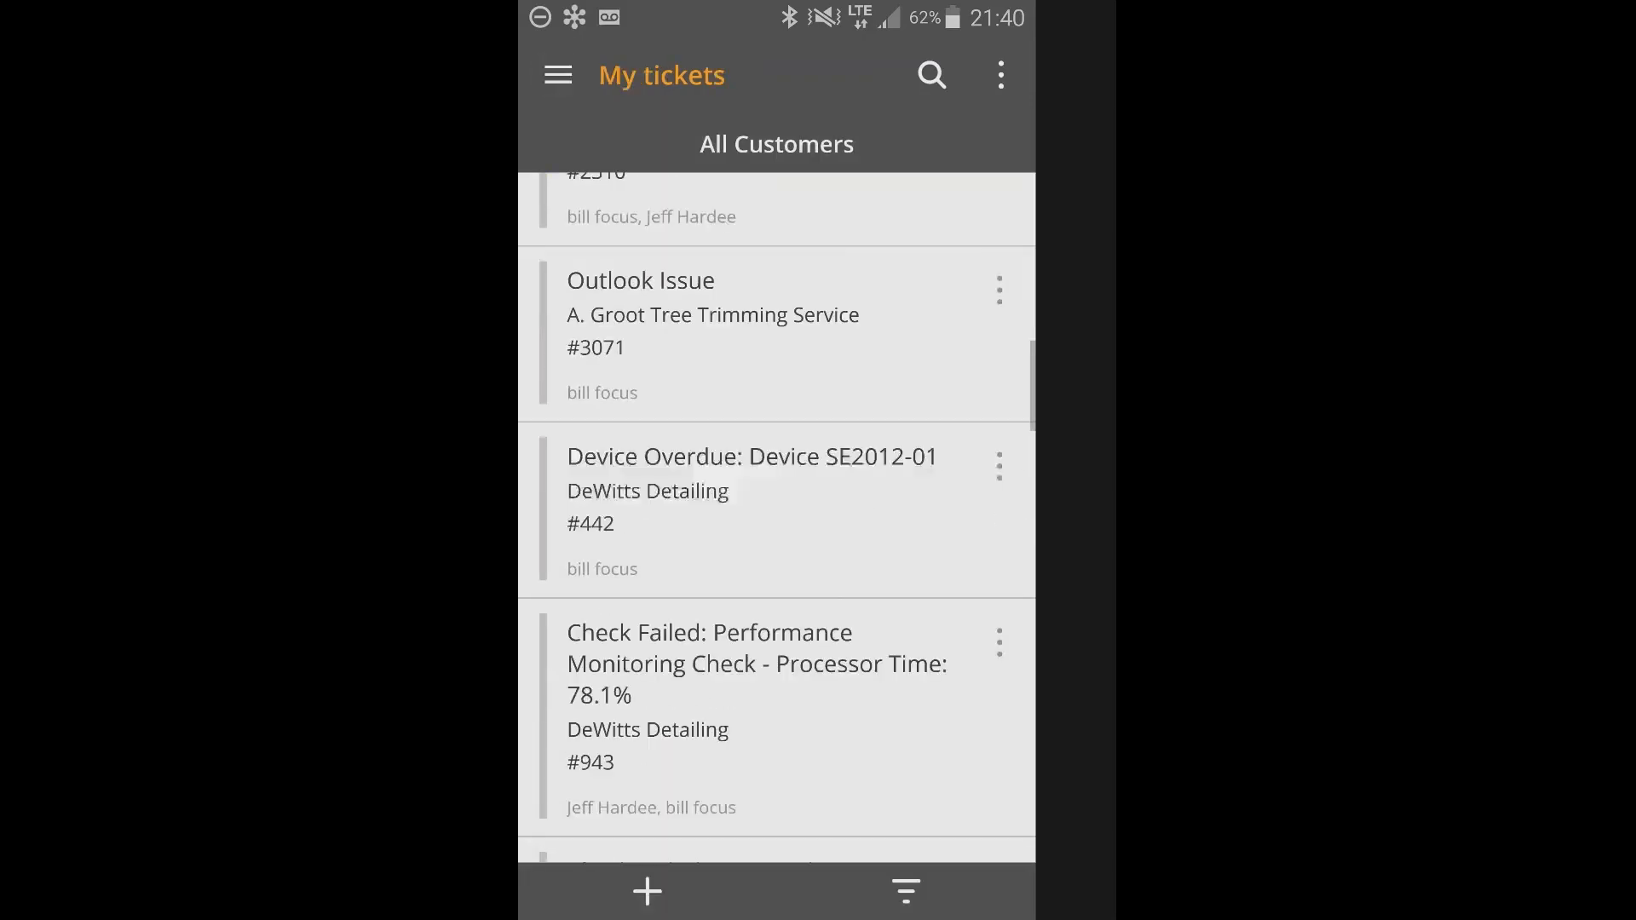
{"action": "scroll", "coordinate": [777, 511], "scroll_direction": "down", "scroll_amount": 8}
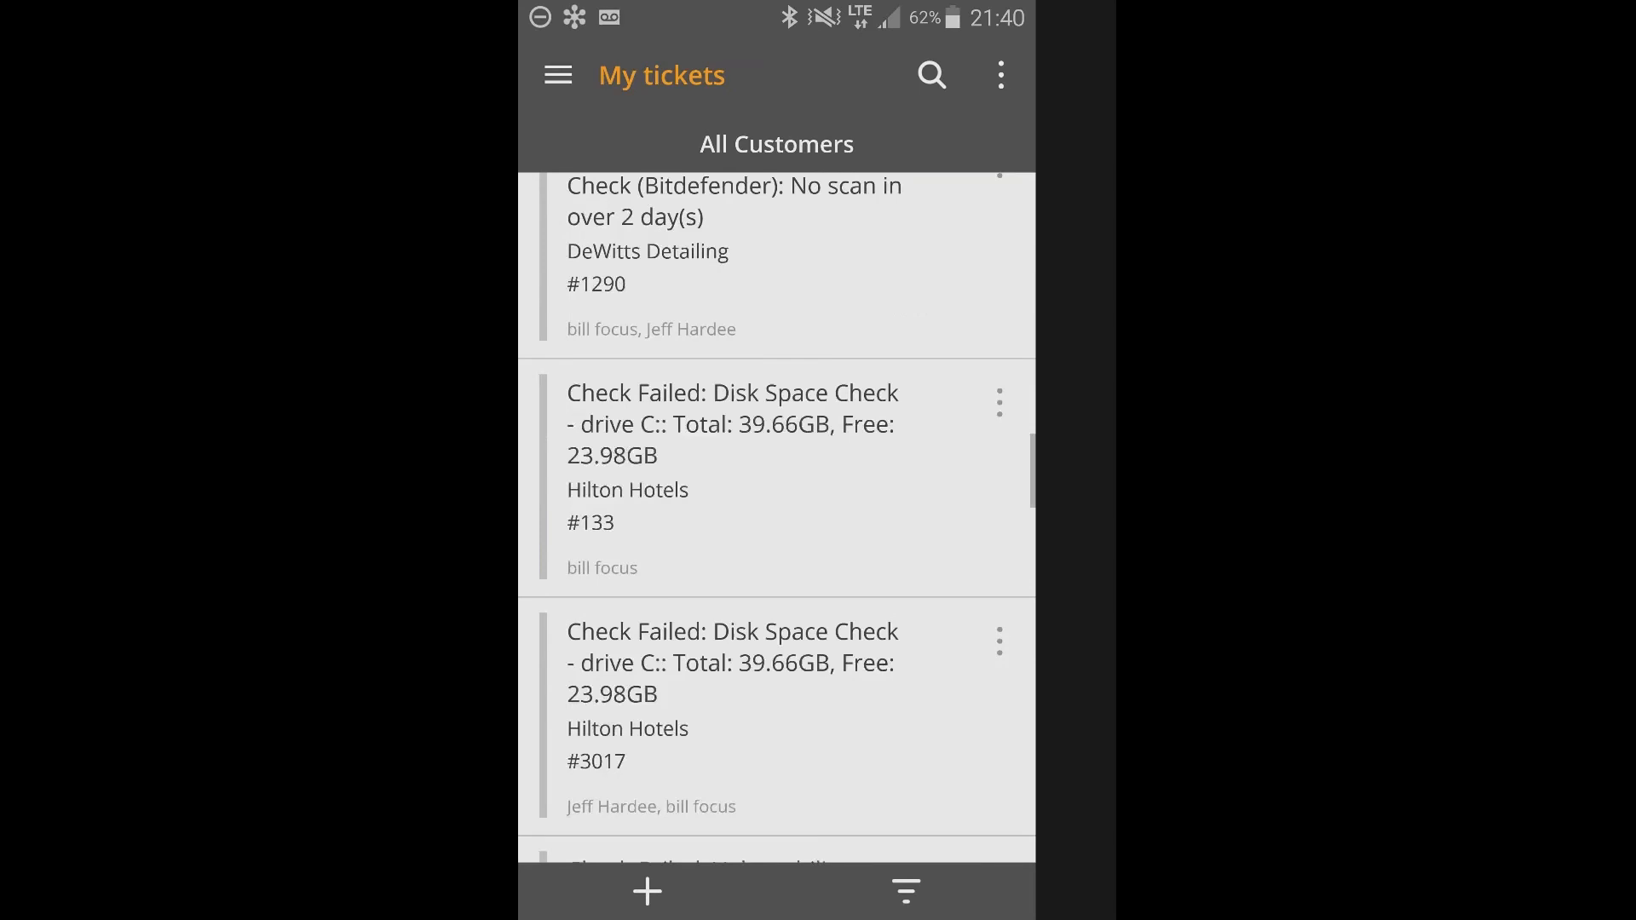
{"action": "scroll", "coordinate": [776, 512], "scroll_direction": "down", "scroll_amount": 2}
{"action": "scroll", "coordinate": [777, 512], "scroll_direction": "down", "scroll_amount": 6}
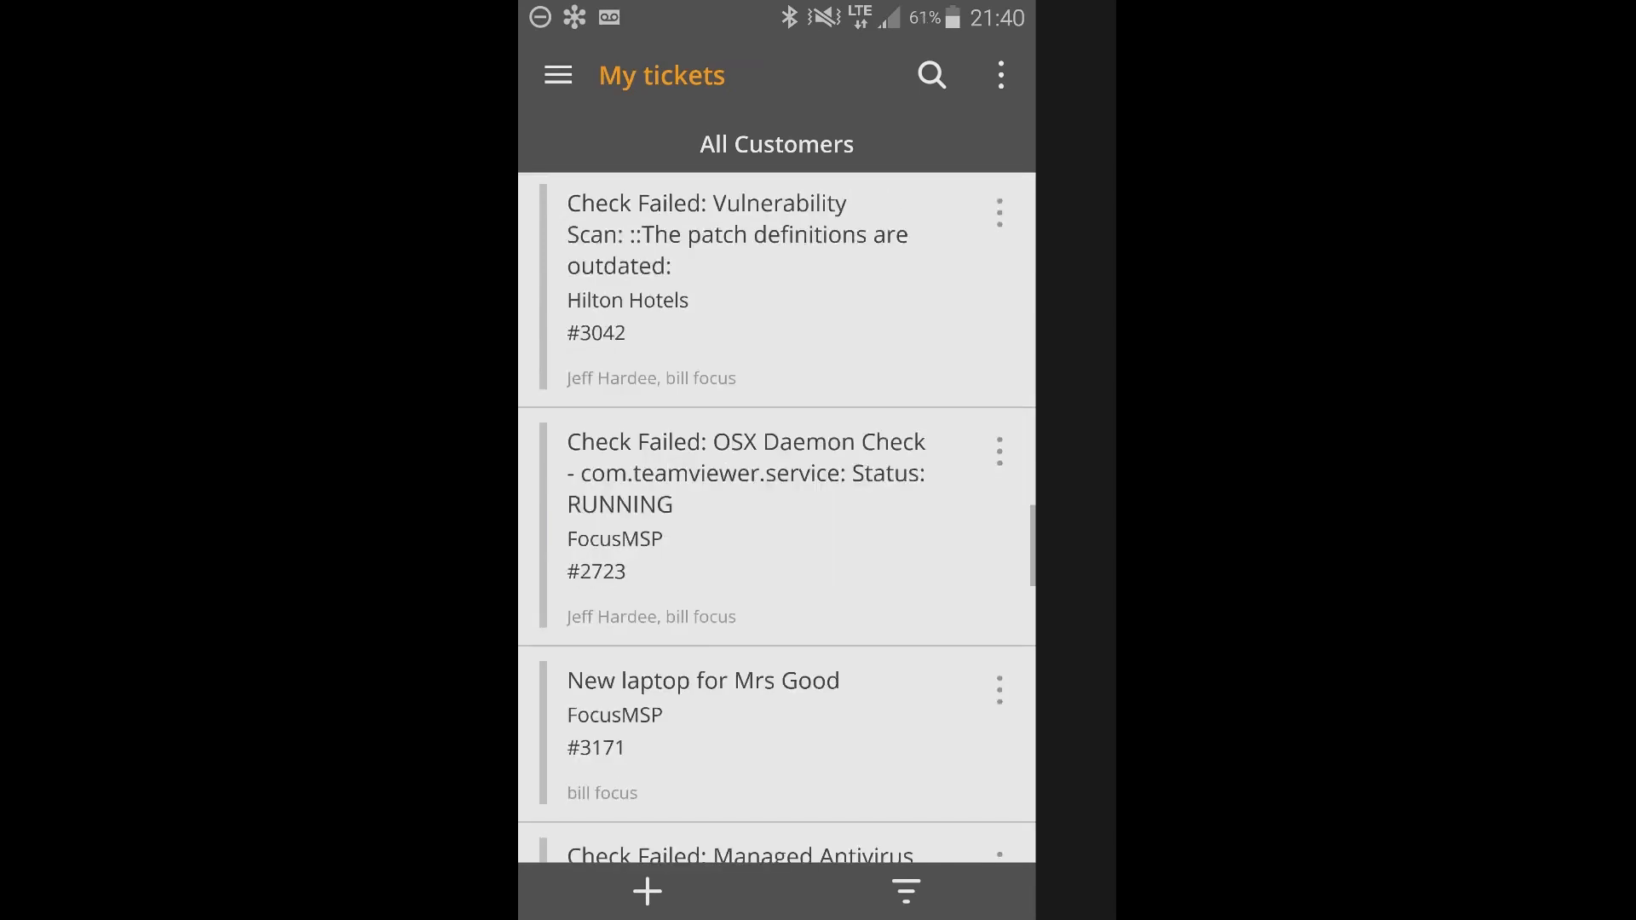
{"action": "scroll", "coordinate": [776, 511], "scroll_direction": "down", "scroll_amount": 6}
{"action": "scroll", "coordinate": [776, 512], "scroll_direction": "down", "scroll_amount": 6}
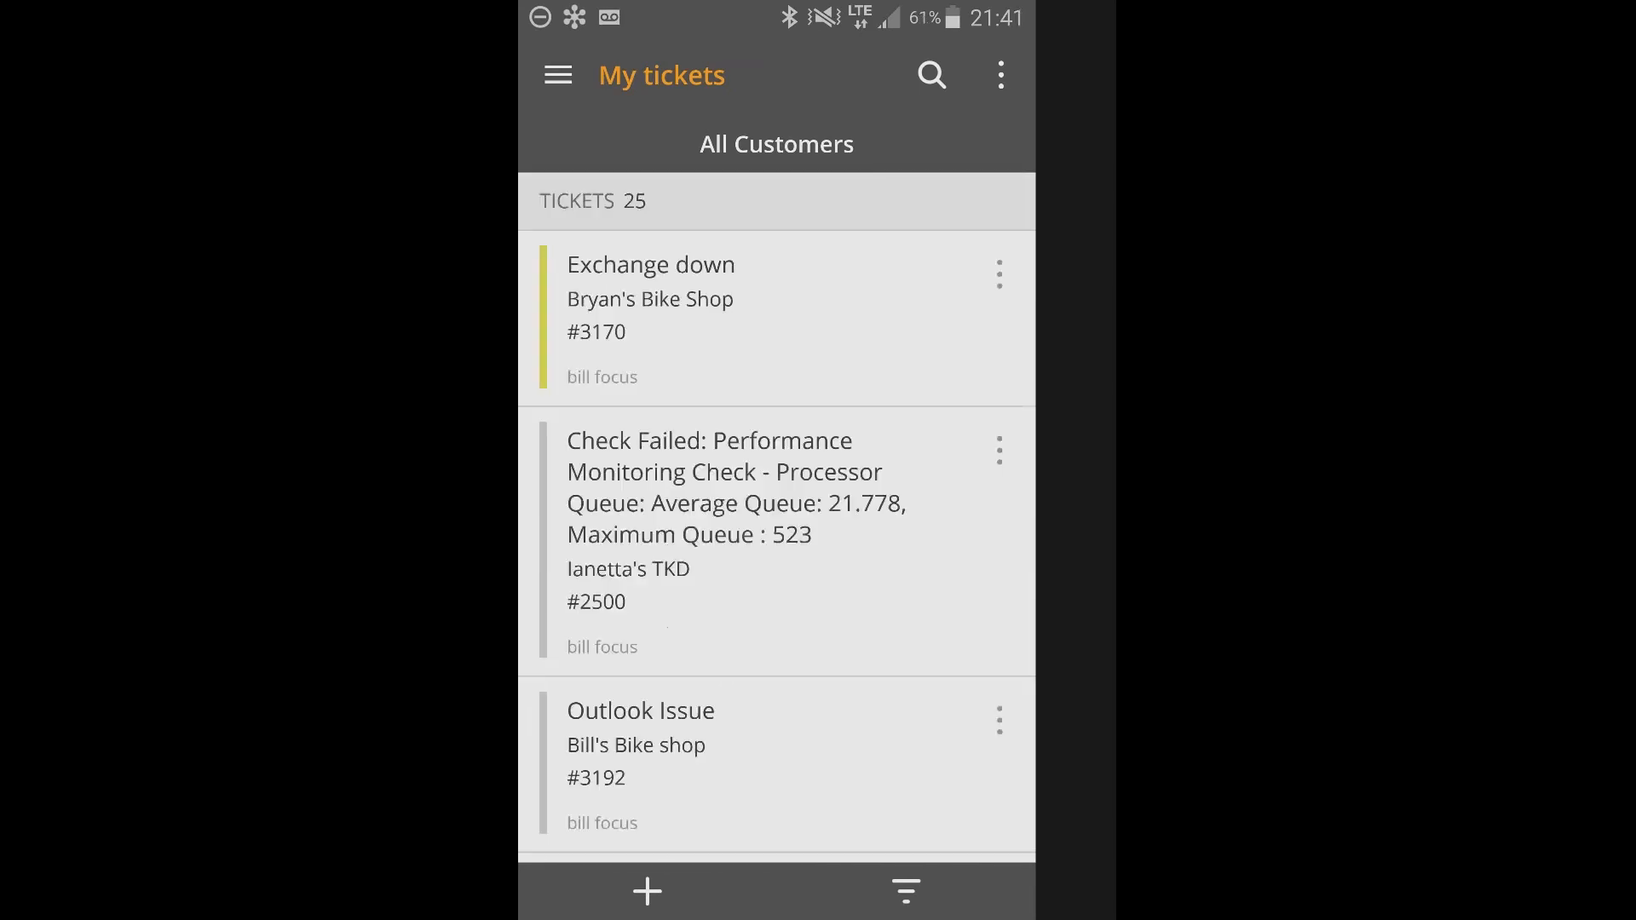
Open the schedule for Tue 12 Sep and look through that day's appointments and their linked tickets.
{"action": "left_click", "coordinate": [559, 75]}
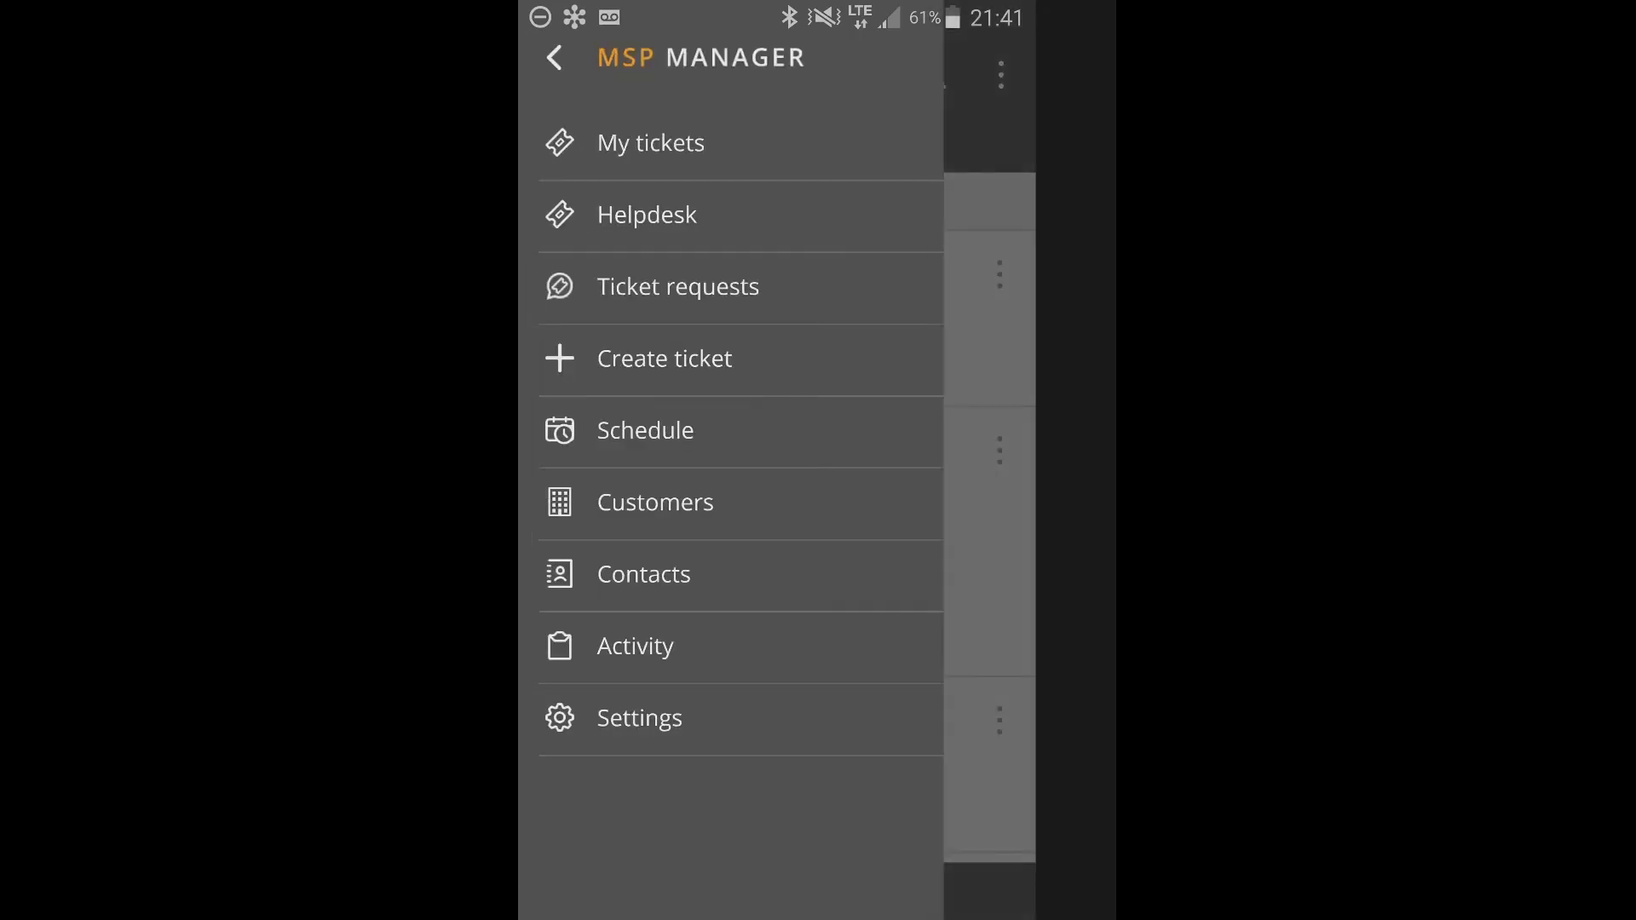
{"action": "left_click", "coordinate": [646, 431]}
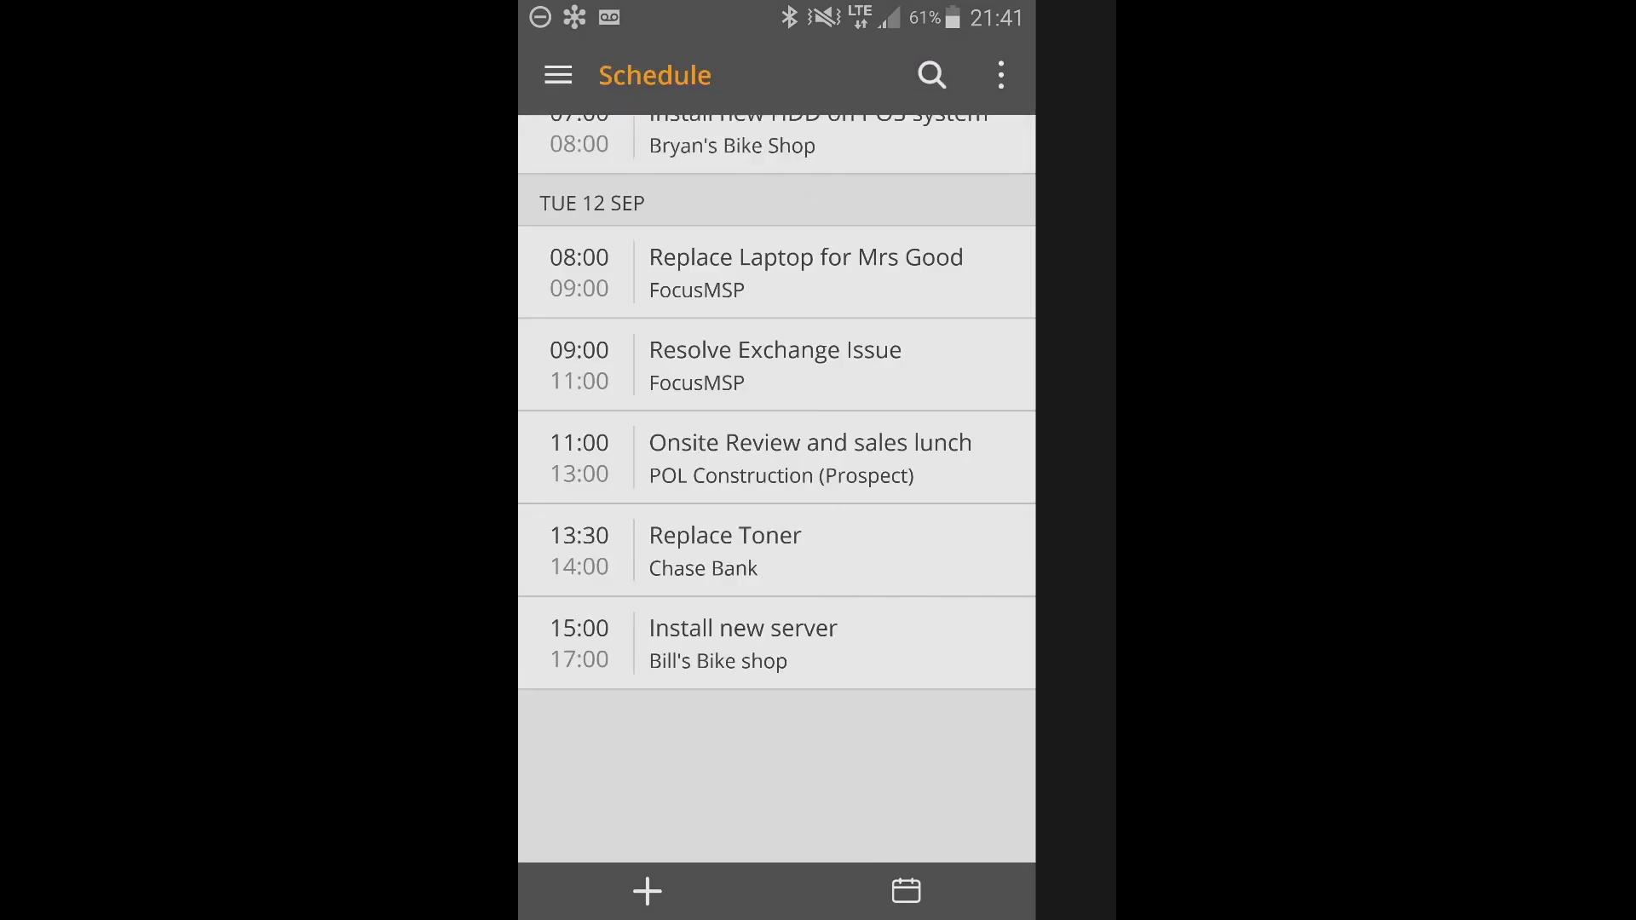
{"action": "left_click", "coordinate": [906, 891]}
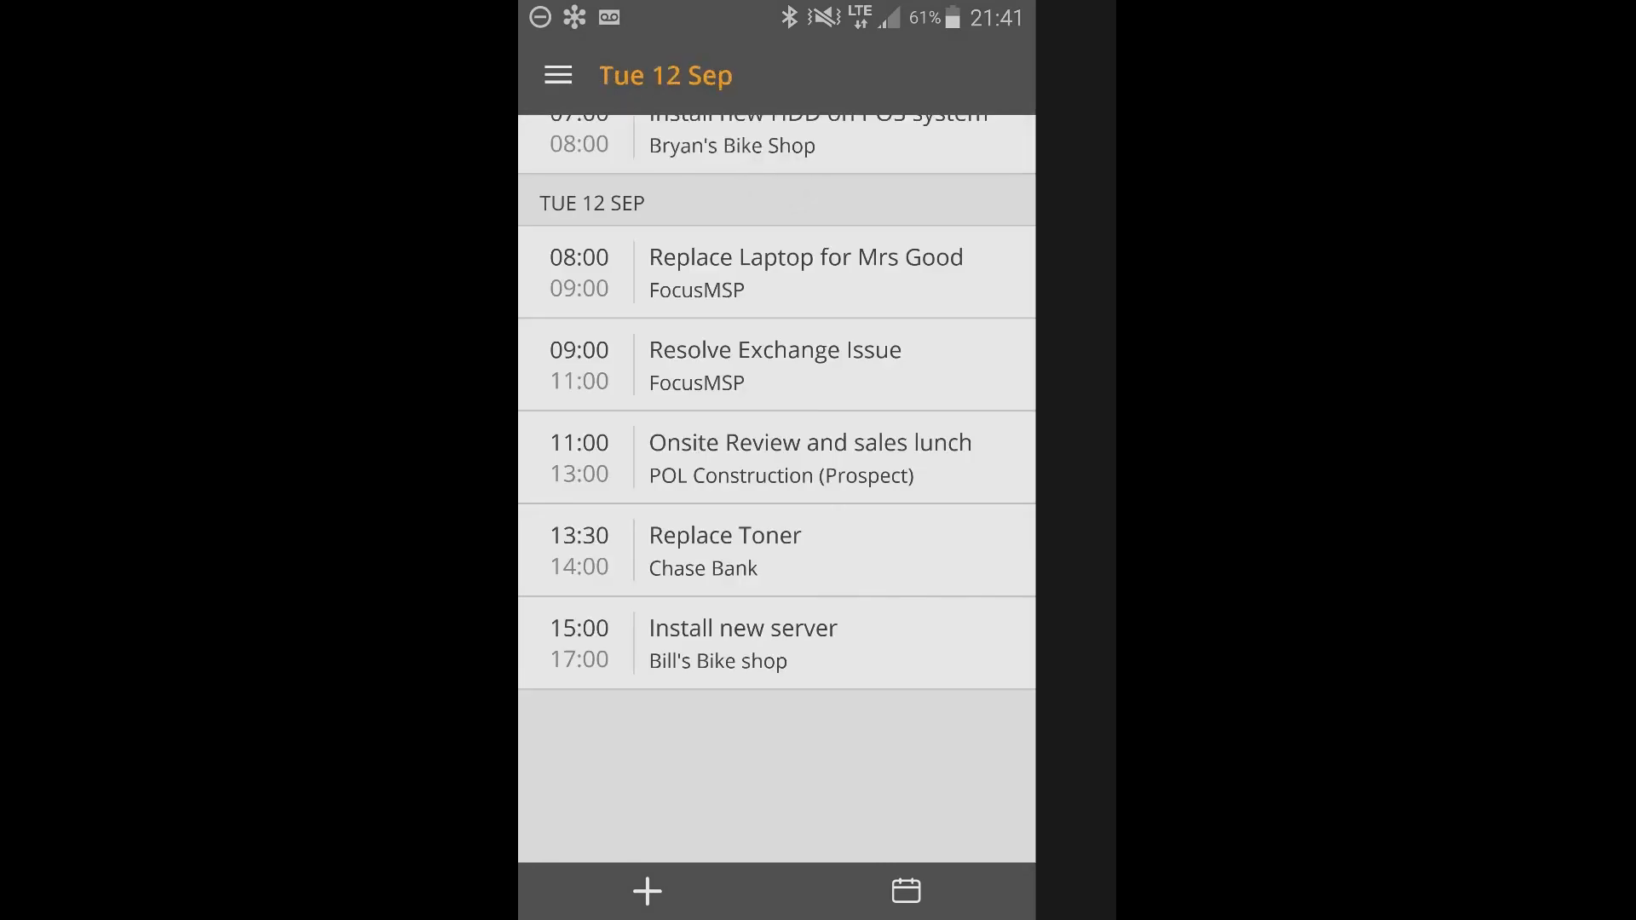
{"action": "left_click", "coordinate": [559, 75]}
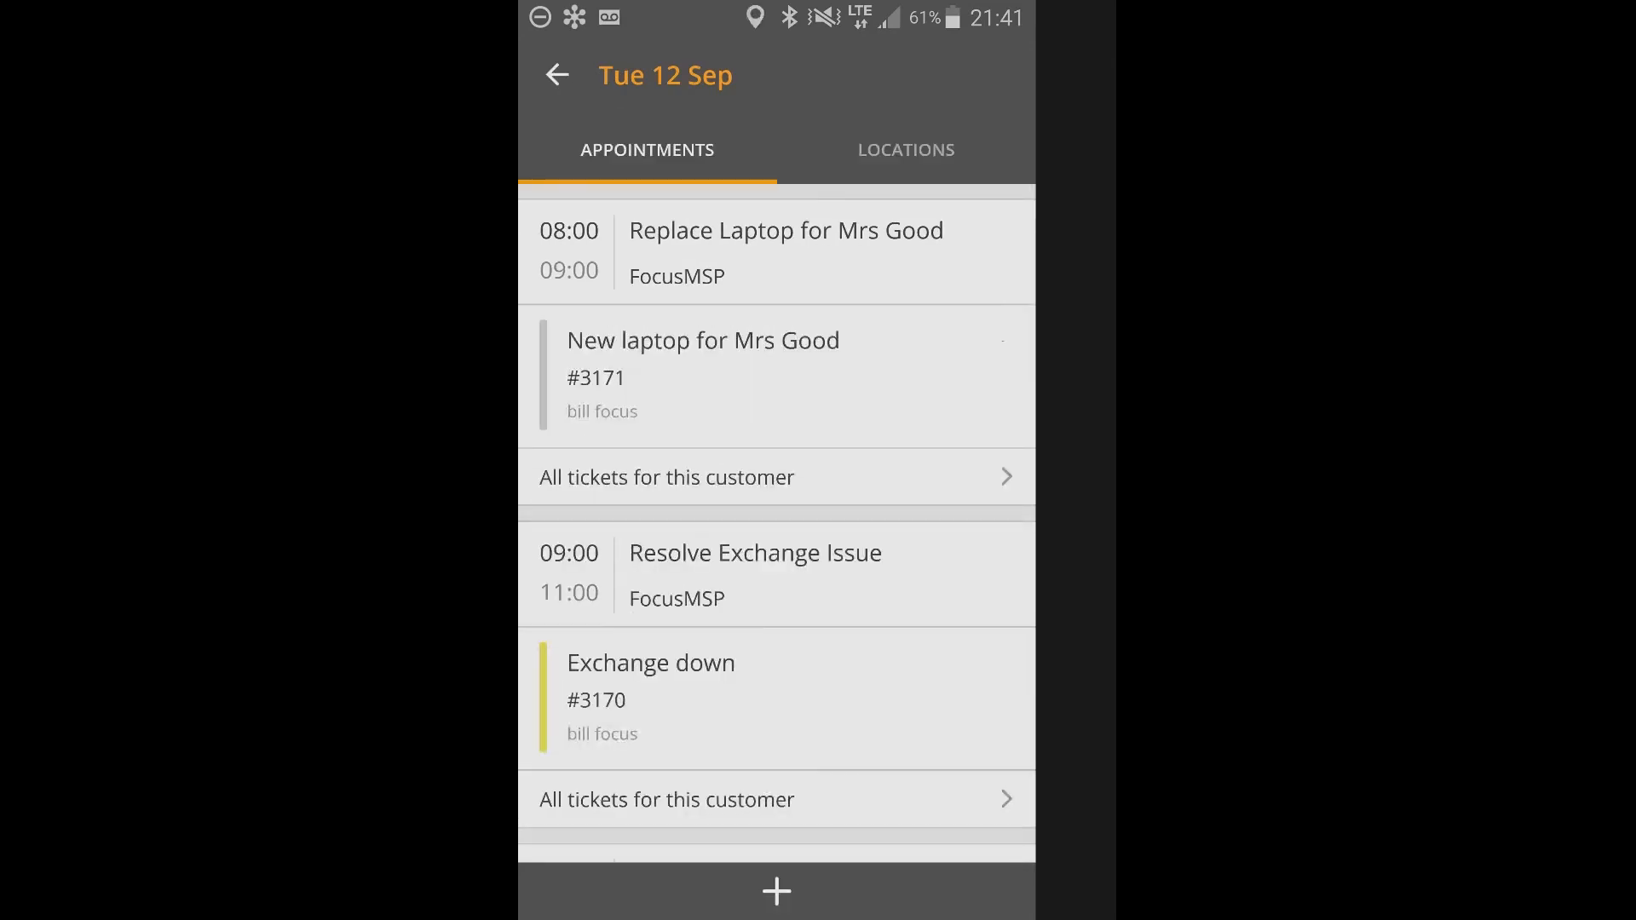
{"action": "scroll", "coordinate": [776, 512], "scroll_direction": "down", "scroll_amount": 2}
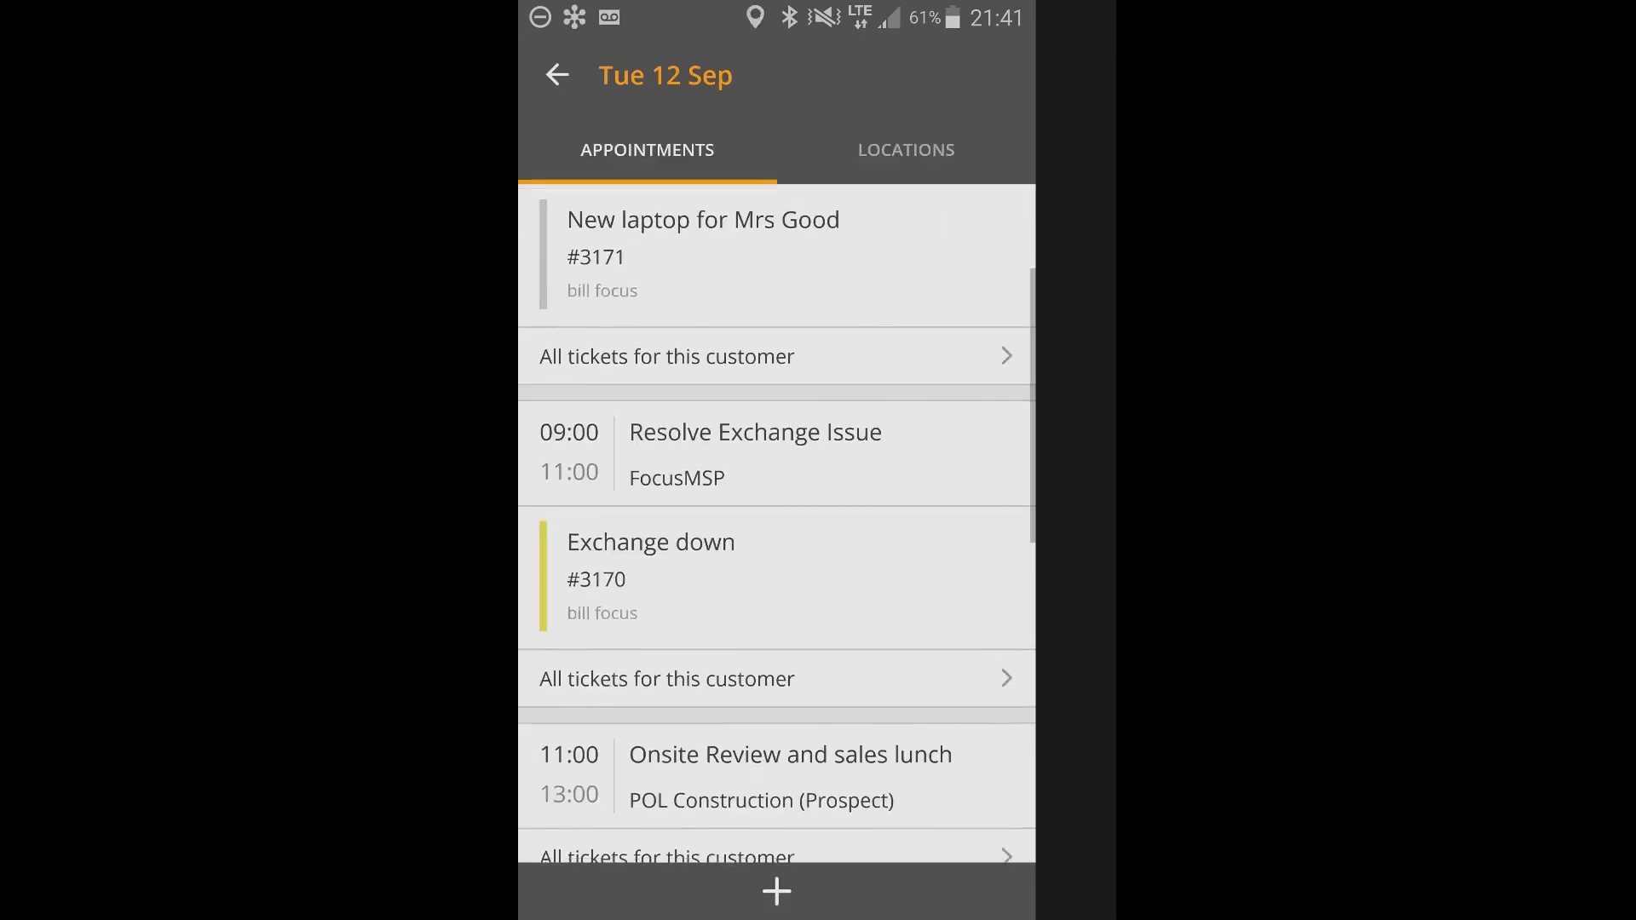
{"action": "scroll", "coordinate": [777, 511], "scroll_direction": "up", "scroll_amount": 2}
Open the new laptop ticket linked to the 08:00 FocusMSP appointment and review its updates and details.
{"action": "left_click", "coordinate": [703, 376]}
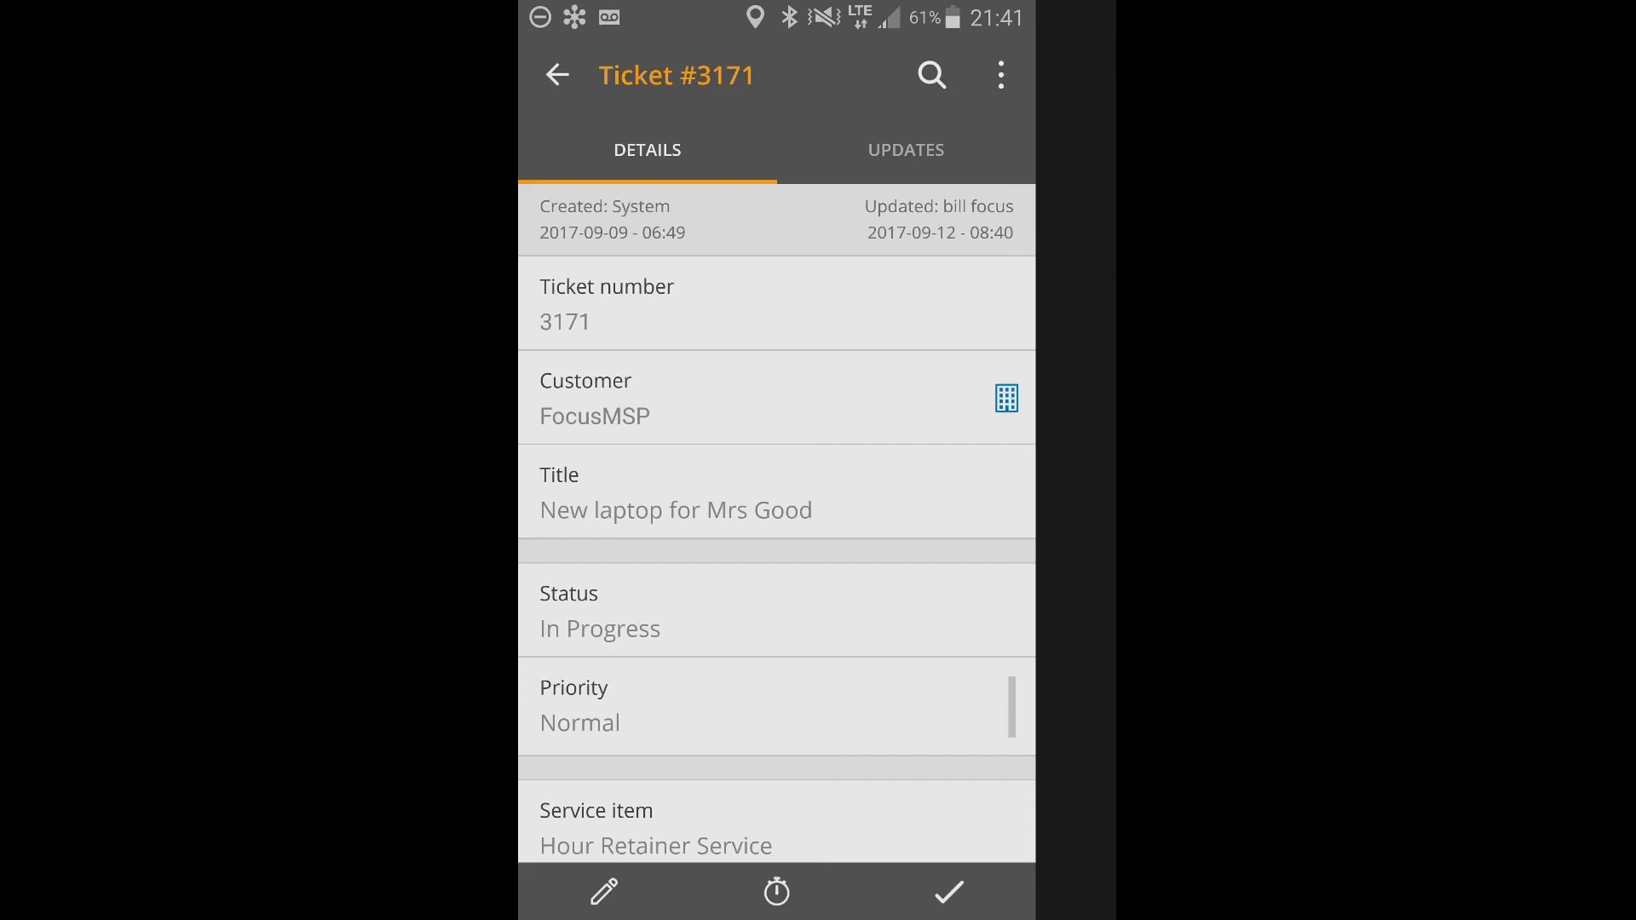
{"action": "left_click", "coordinate": [906, 150]}
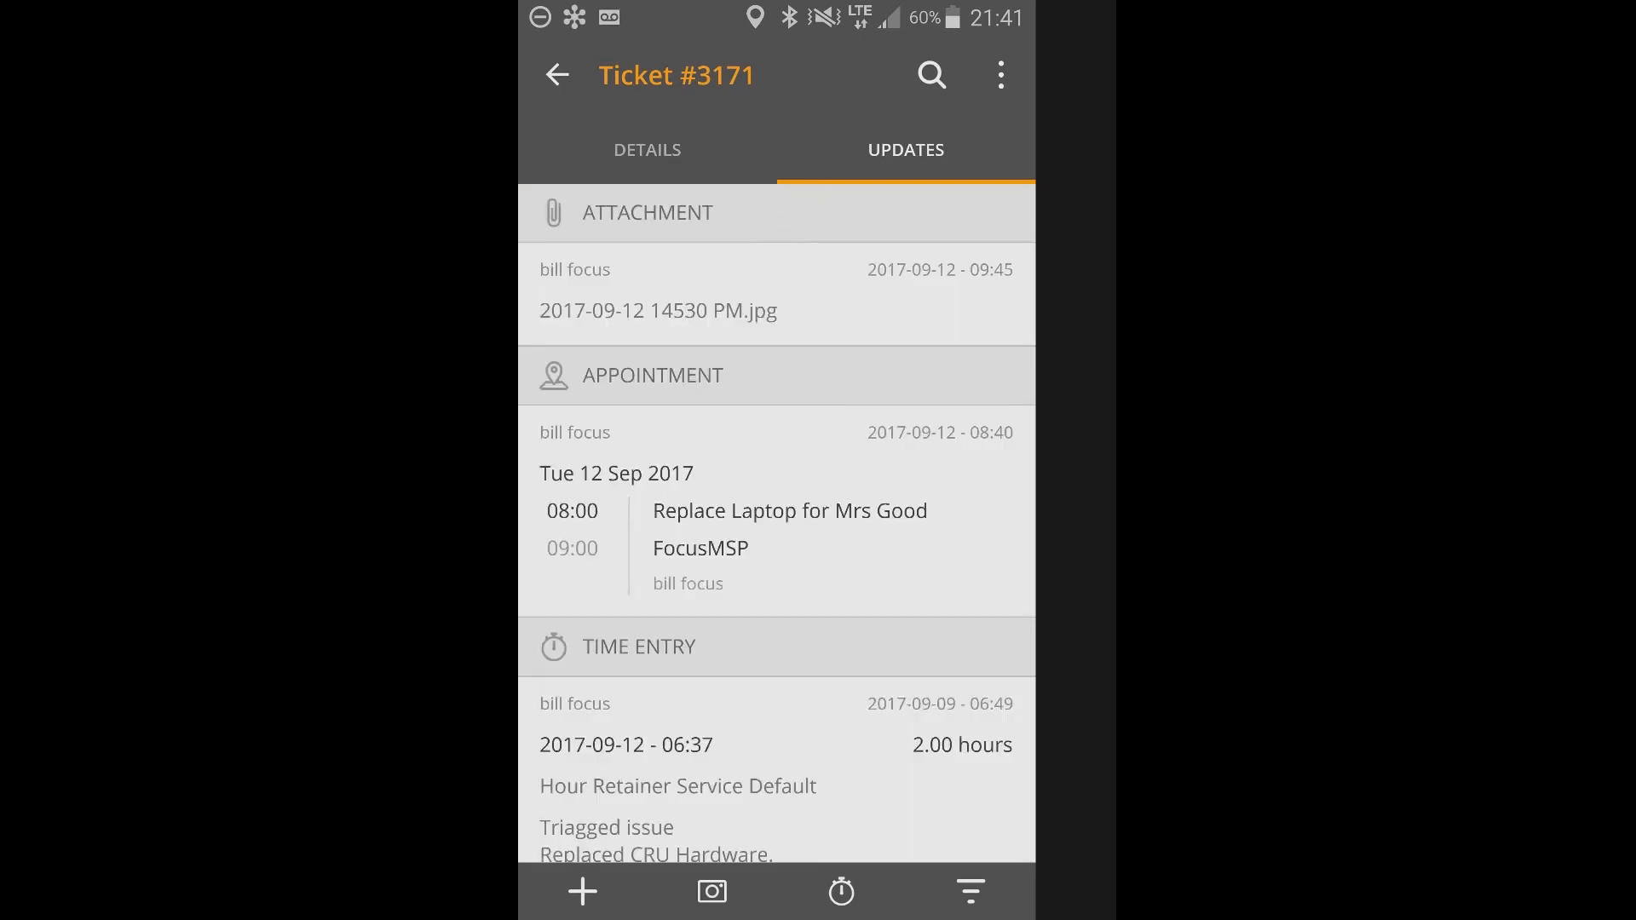
{"action": "scroll", "coordinate": [777, 528], "scroll_direction": "down", "scroll_amount": 1}
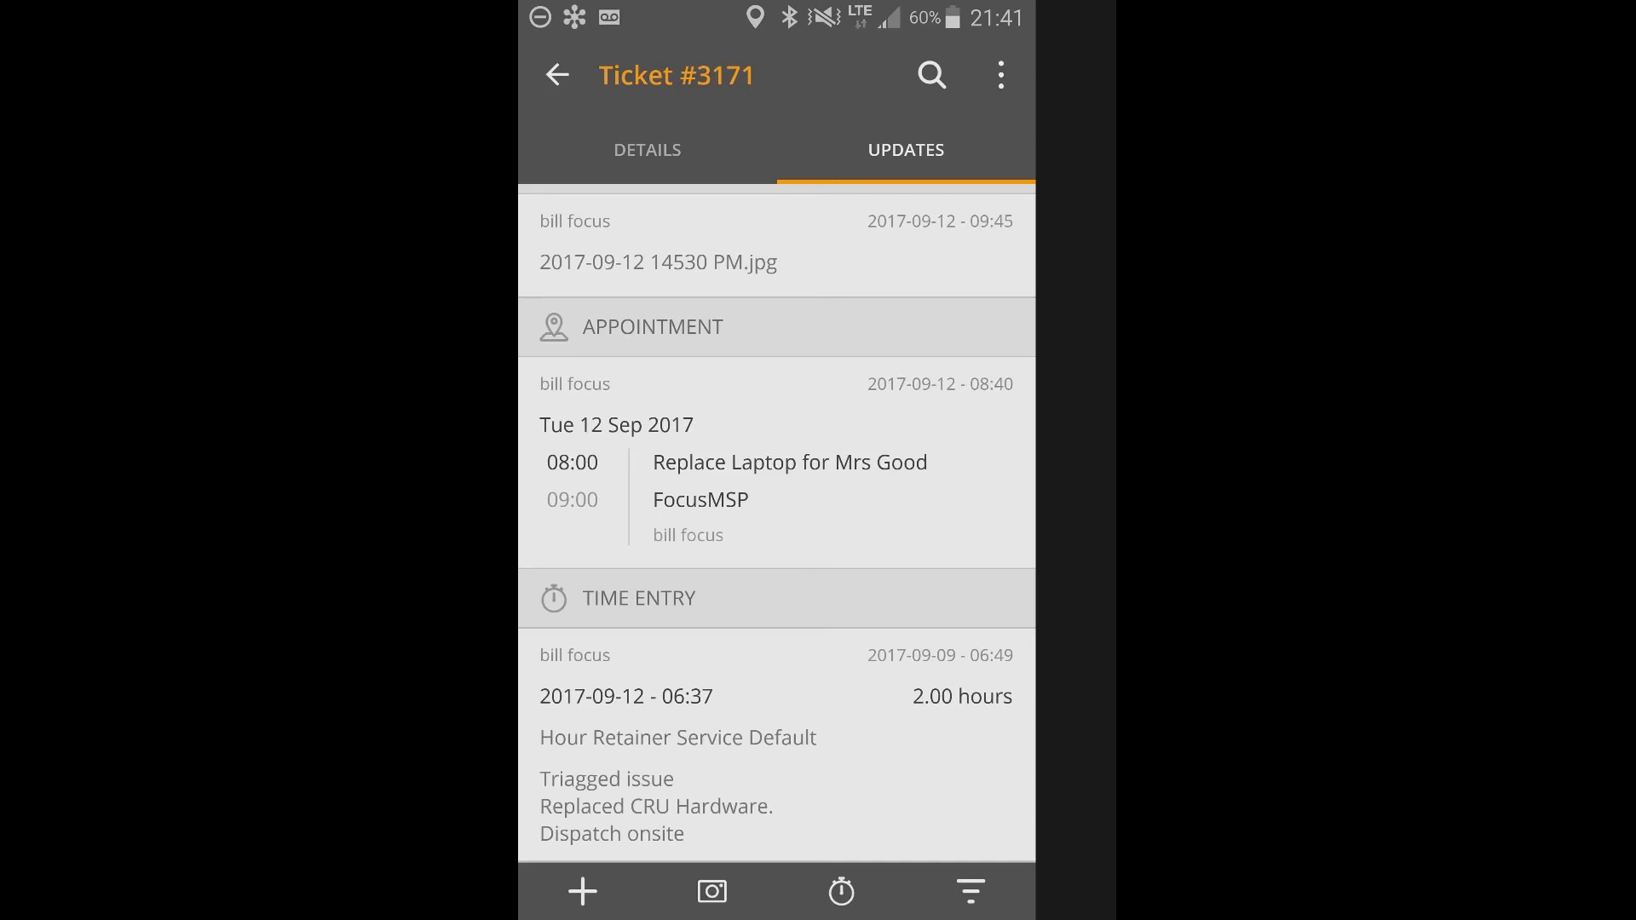
{"action": "left_click", "coordinate": [647, 150]}
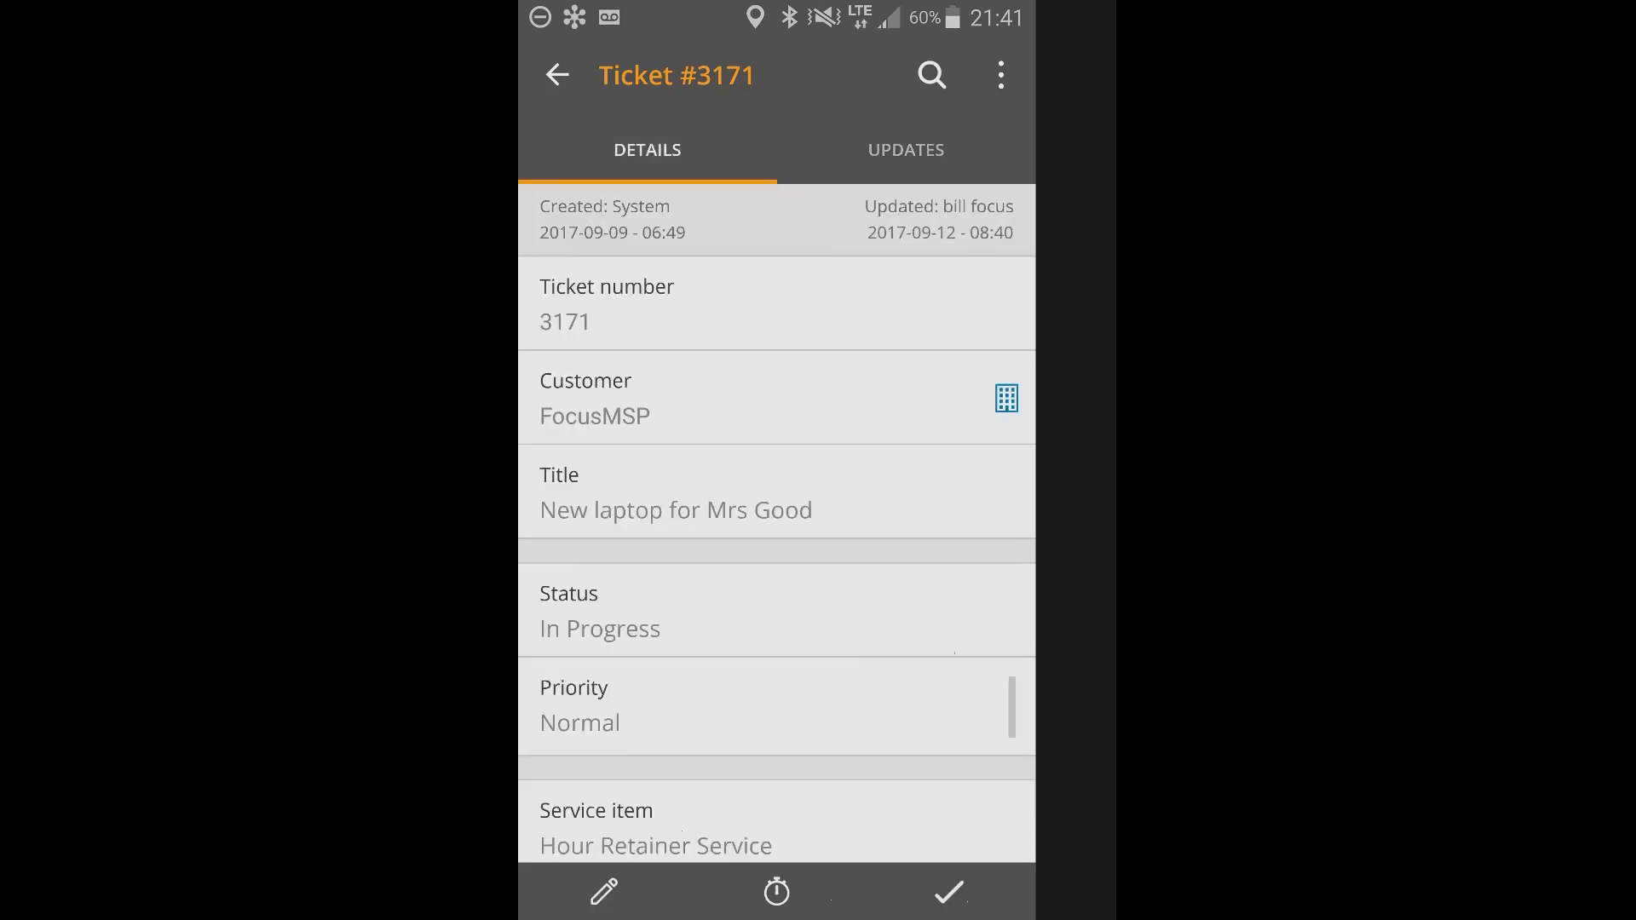
{"action": "scroll", "coordinate": [776, 511], "scroll_direction": "down", "scroll_amount": 2}
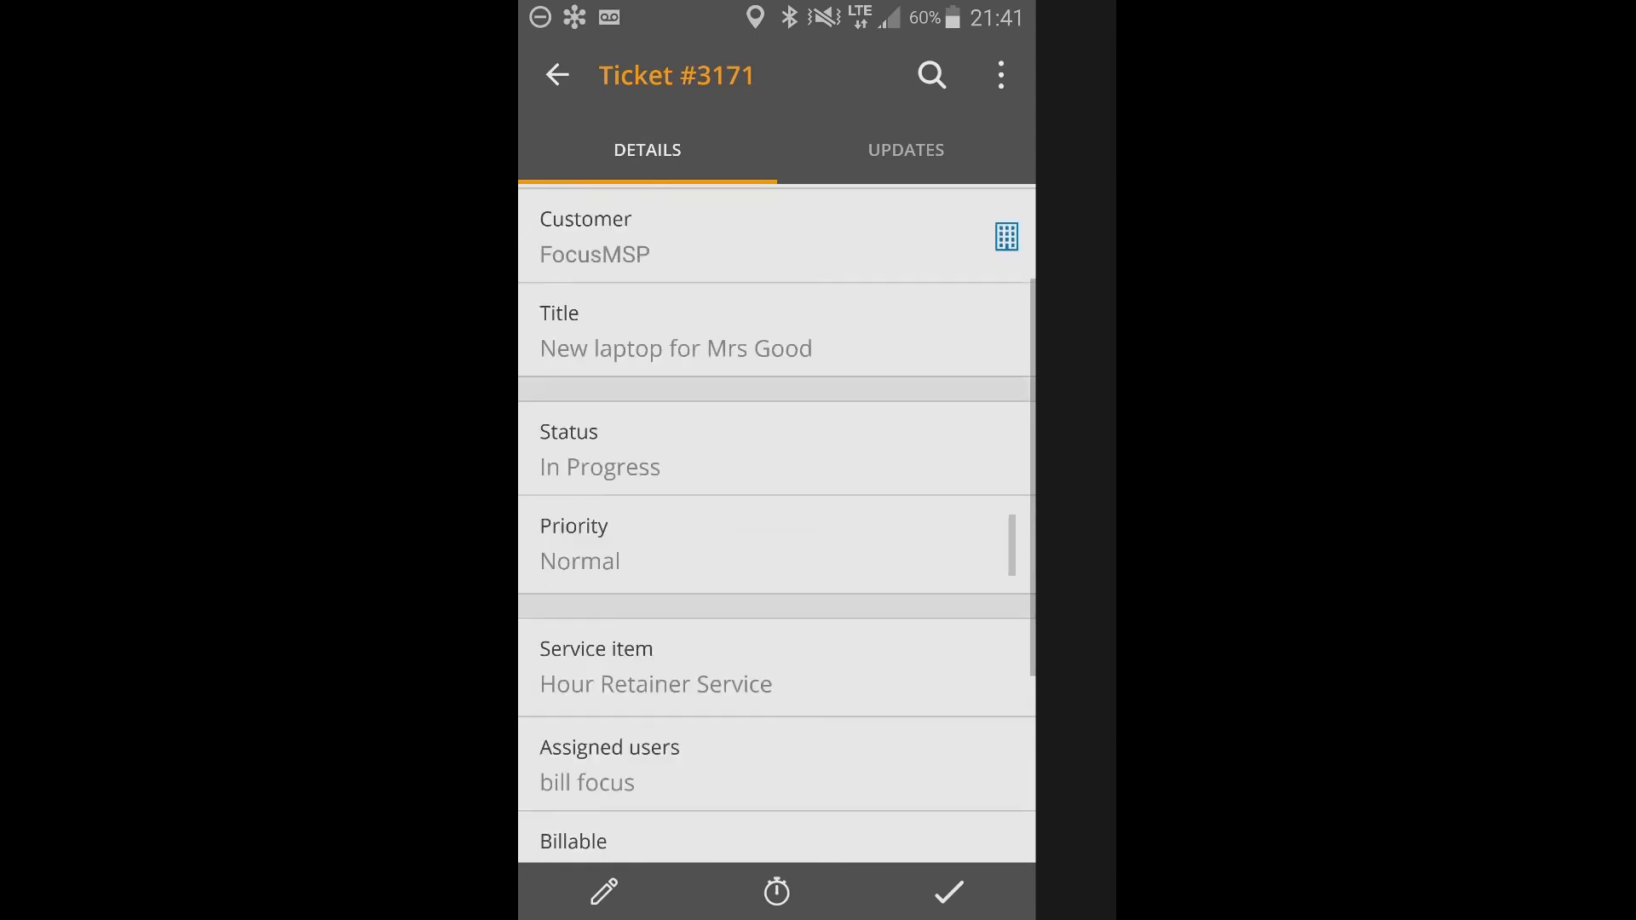
{"action": "scroll", "coordinate": [776, 512], "scroll_direction": "up", "scroll_amount": 2}
View the FocusMSP customer record's locations and return to the Tue 12 Sep appointments.
{"action": "left_click", "coordinate": [558, 75]}
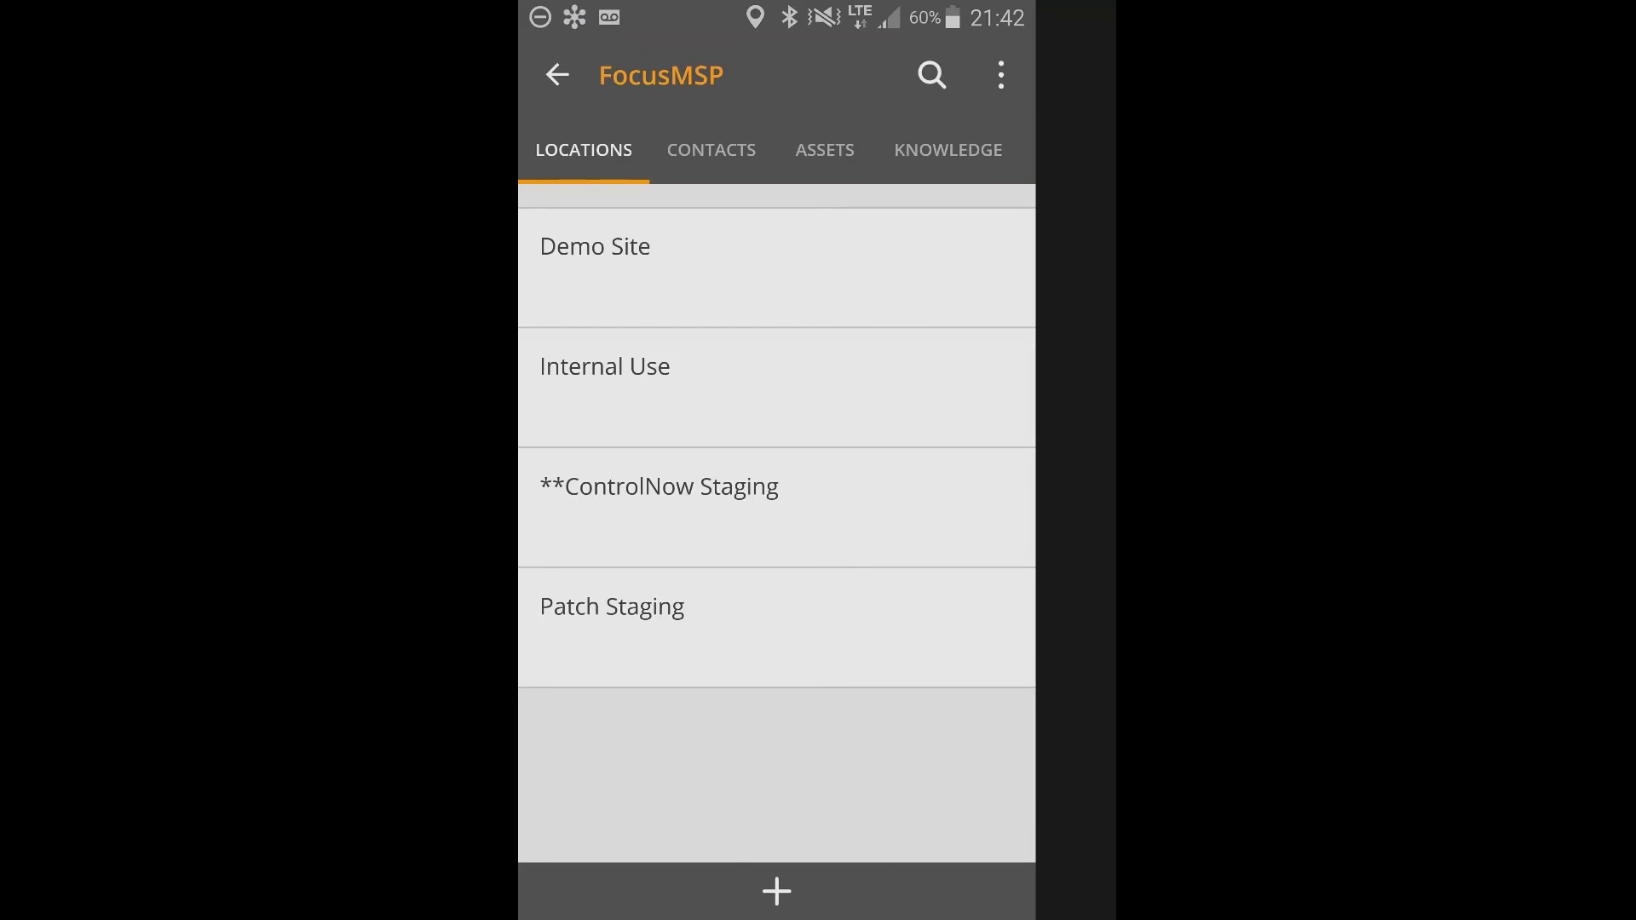
{"action": "key", "text": "Escape"}
{"action": "key", "text": "Escape"}
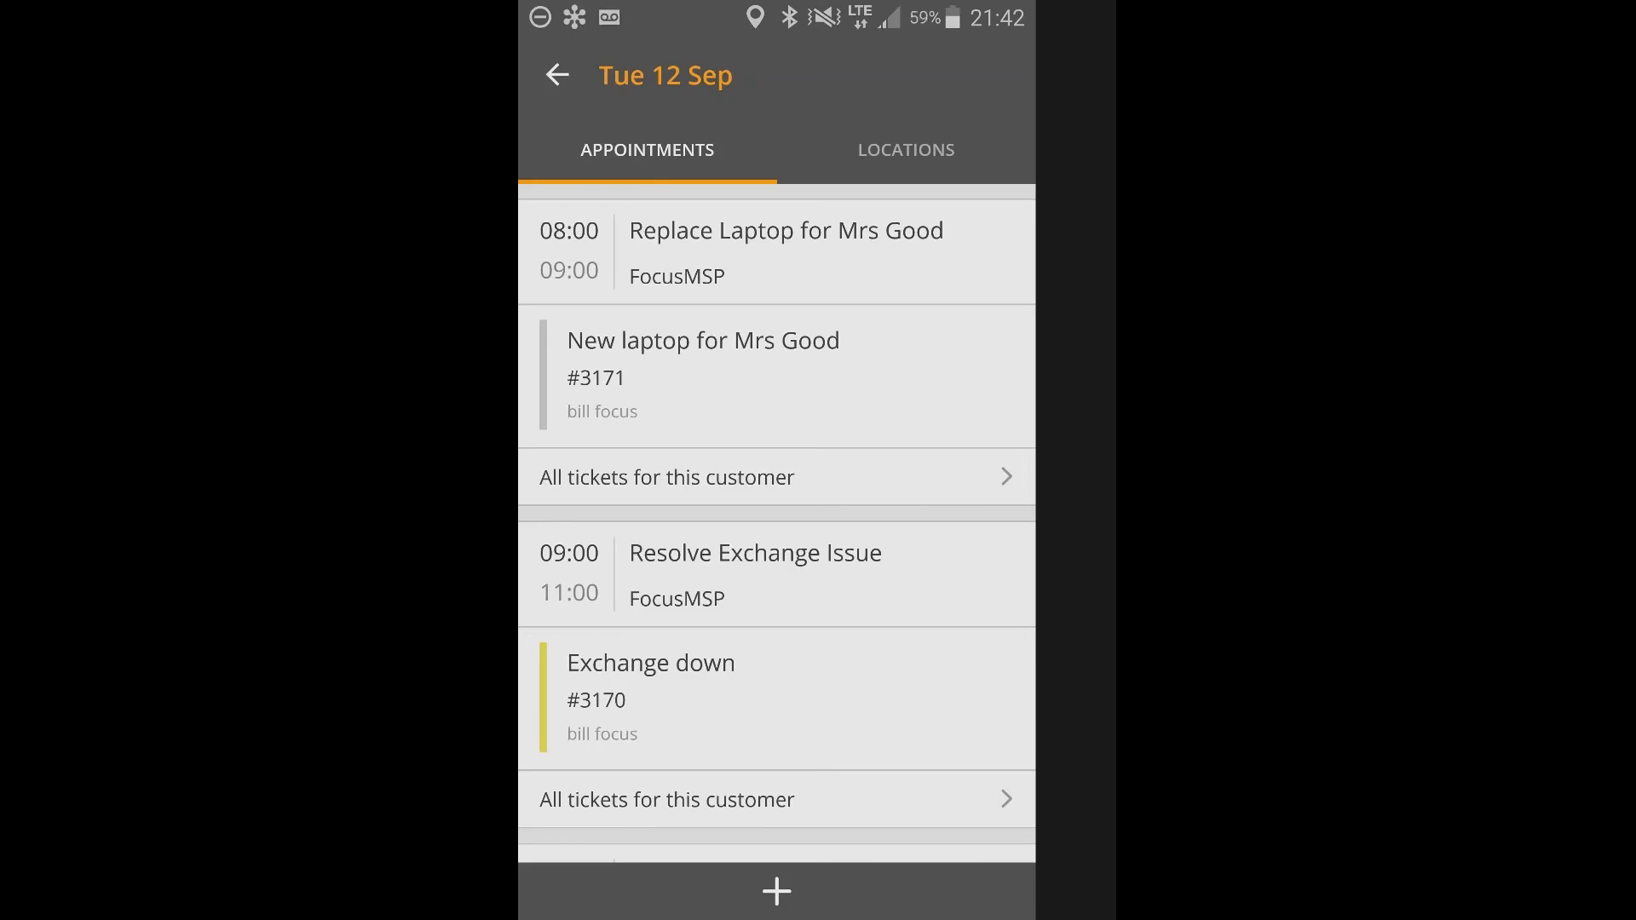
Show the day's appointments on the map, select the 08:00 FocusMSP stop, and examine its travel details and the other stops.
{"action": "left_click", "coordinate": [906, 150]}
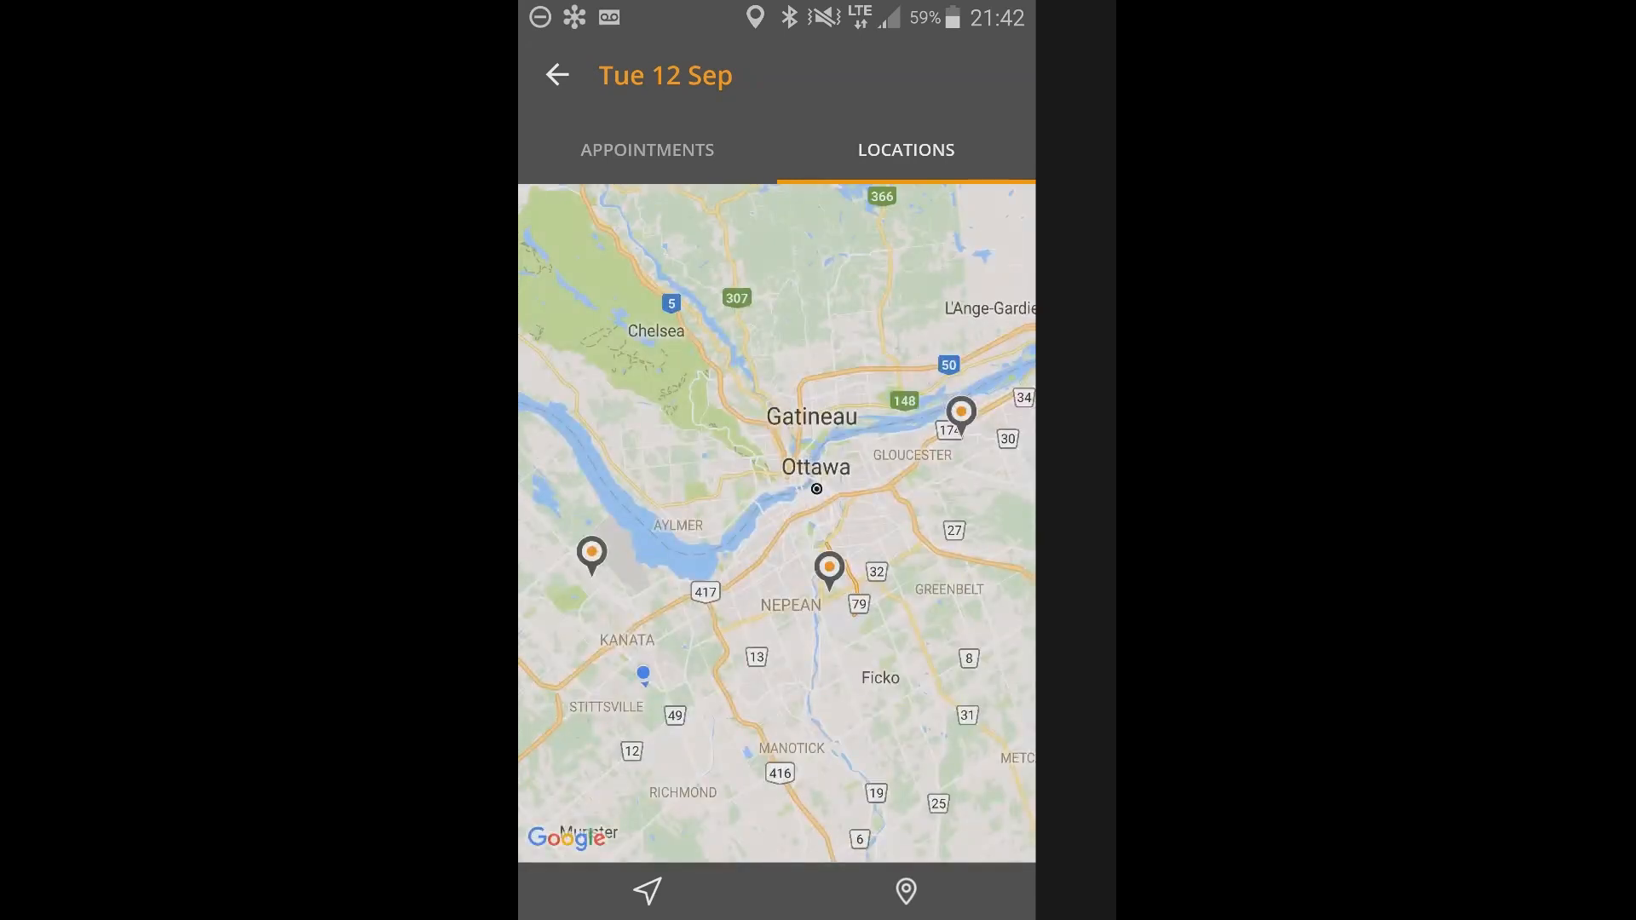
{"action": "left_click", "coordinate": [591, 556]}
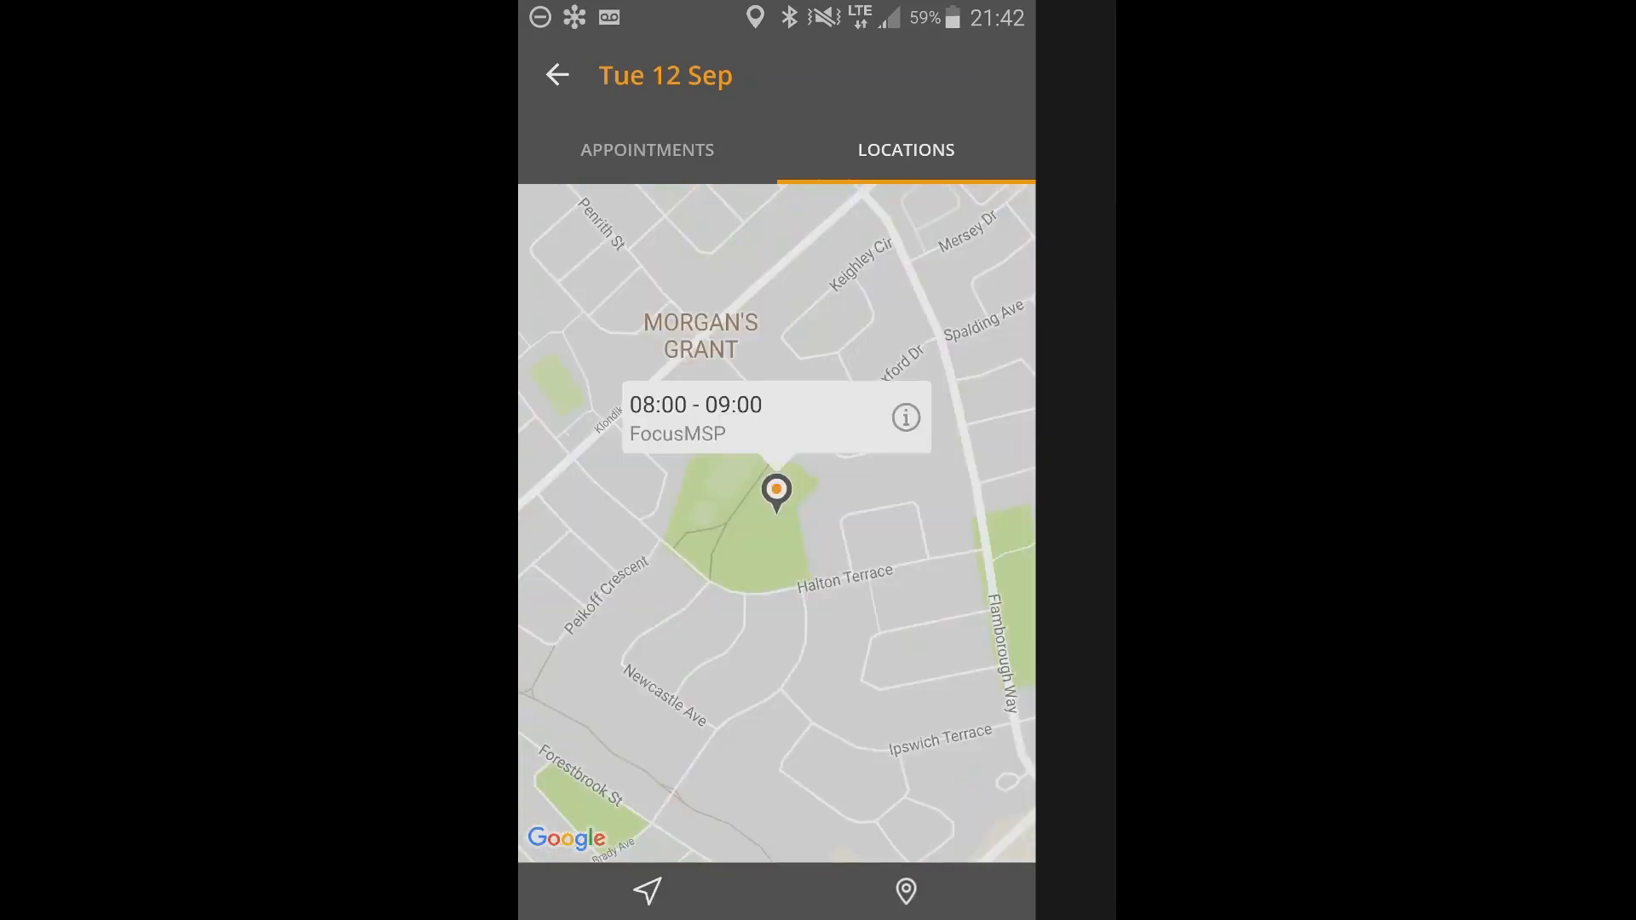
{"action": "scroll", "coordinate": [777, 524], "scroll_direction": "down", "scroll_amount": 3}
{"action": "scroll", "coordinate": [740, 507], "scroll_direction": "down", "scroll_amount": 3}
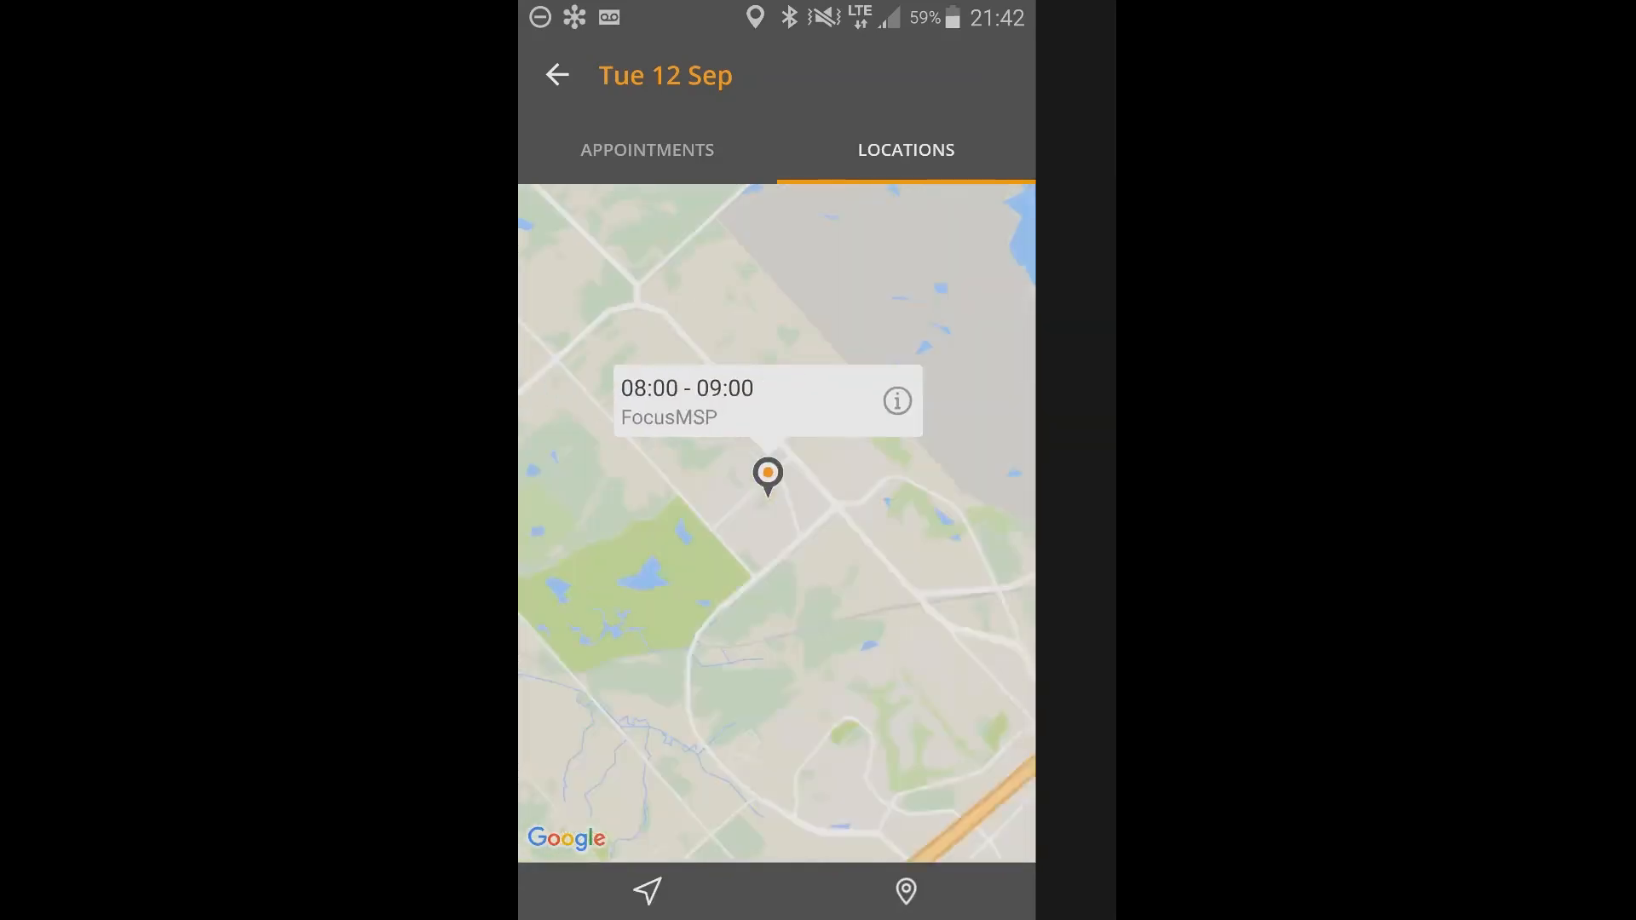
{"action": "scroll", "coordinate": [777, 523], "scroll_direction": "down", "scroll_amount": 3}
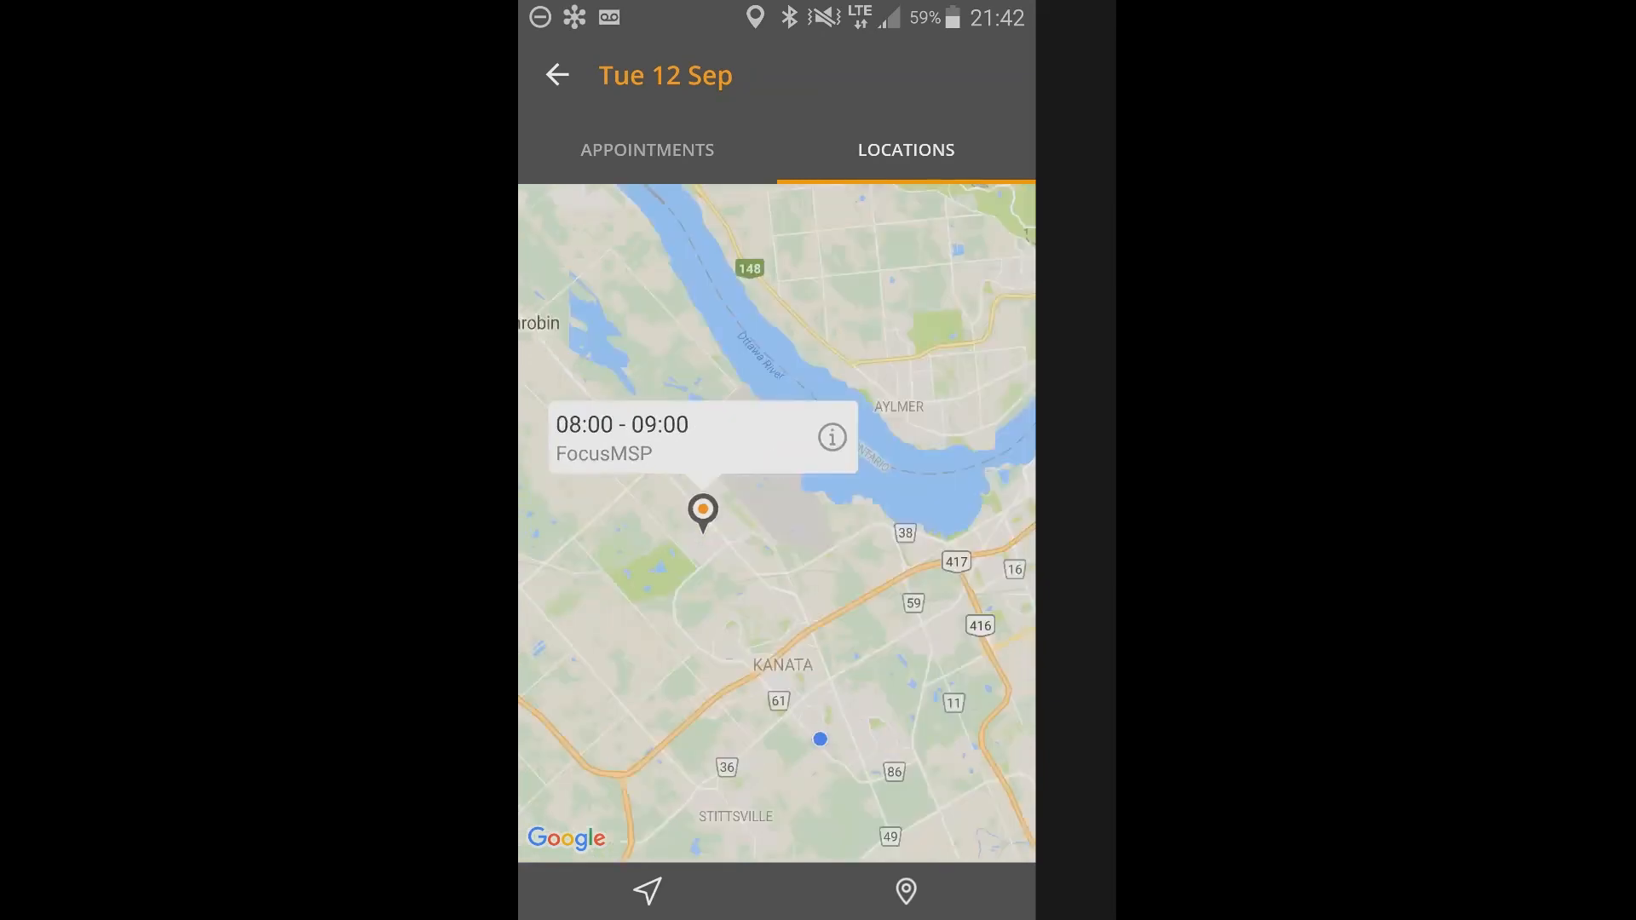
{"action": "scroll", "coordinate": [777, 523], "scroll_direction": "down", "scroll_amount": 3}
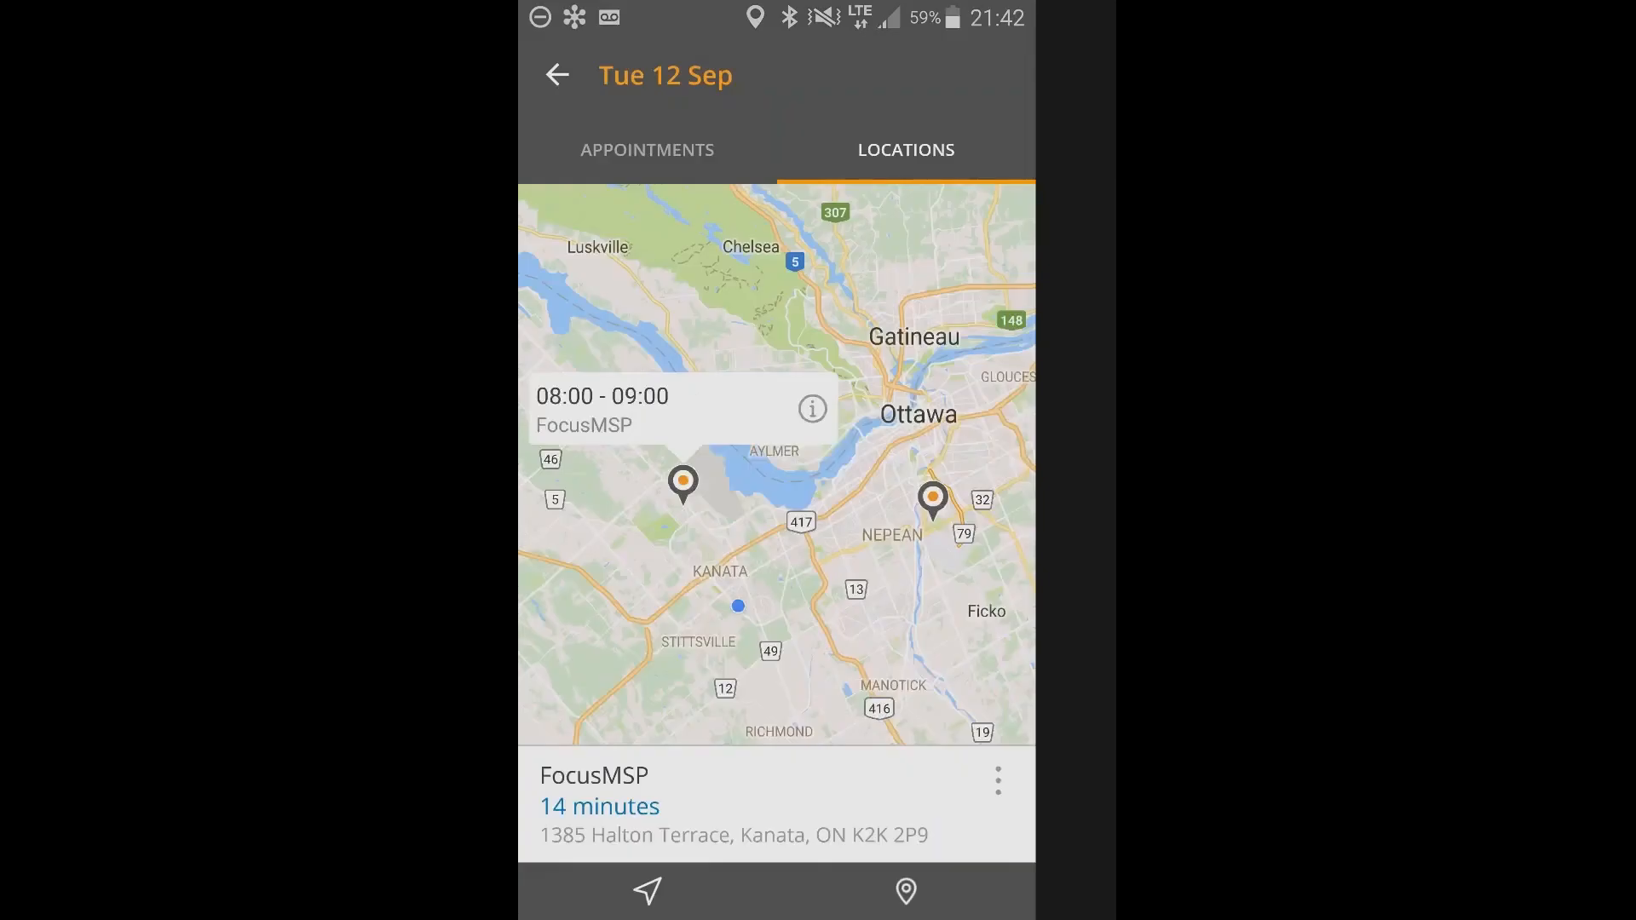
{"action": "left_click_drag", "start_coordinate": [909, 485], "coordinate": [631, 534]}
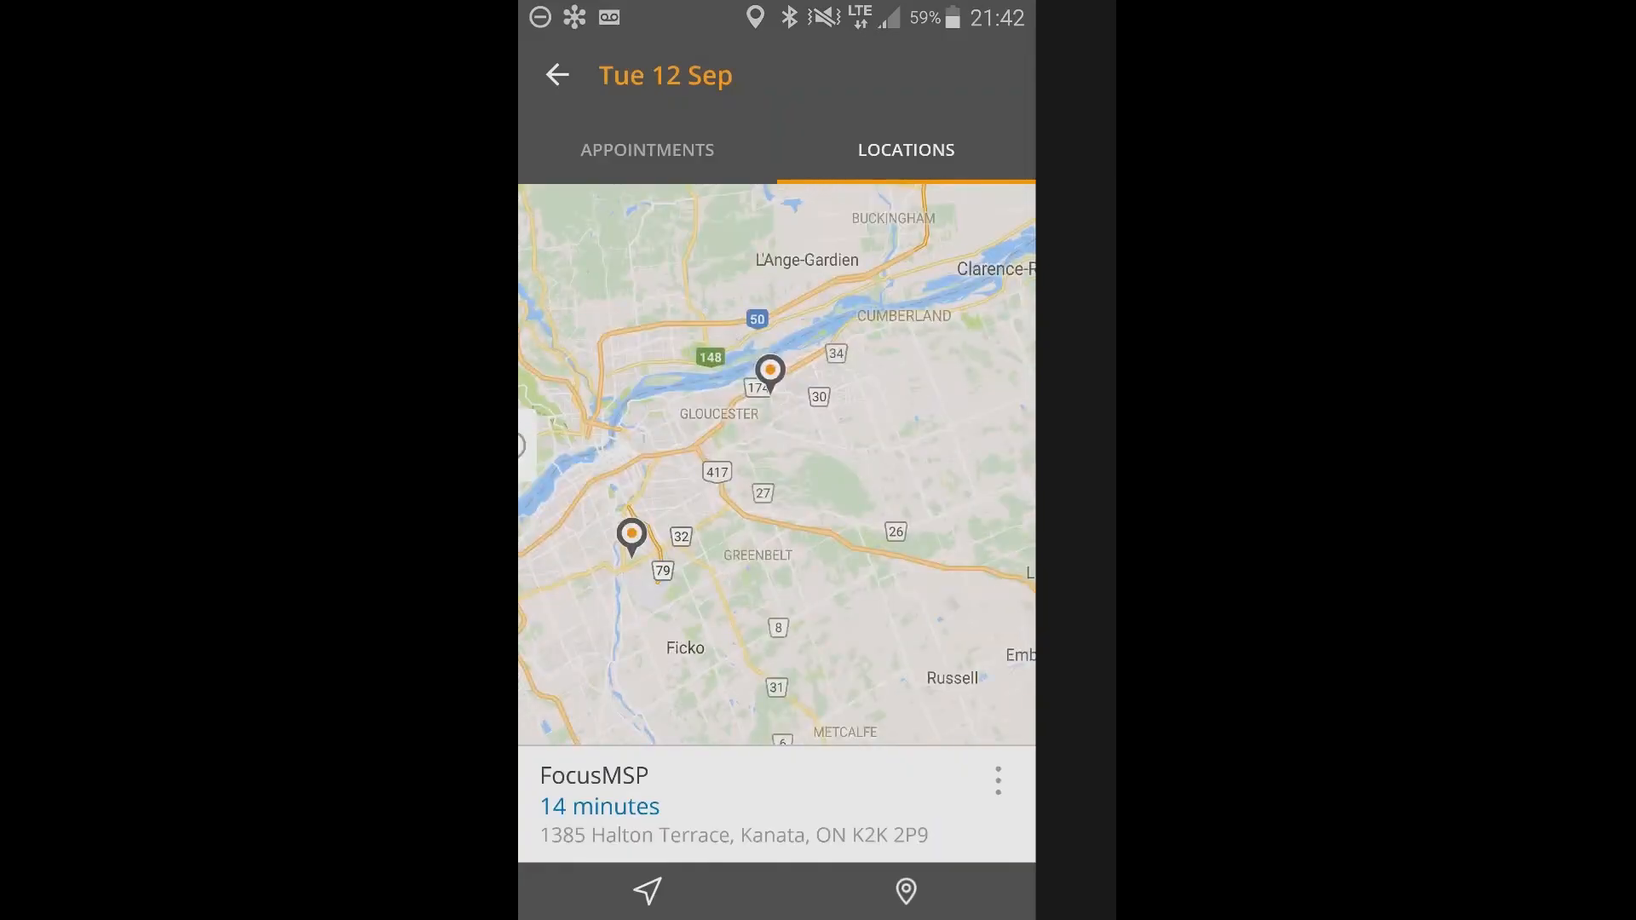
{"action": "left_click_drag", "start_coordinate": [777, 512], "coordinate": [794, 463]}
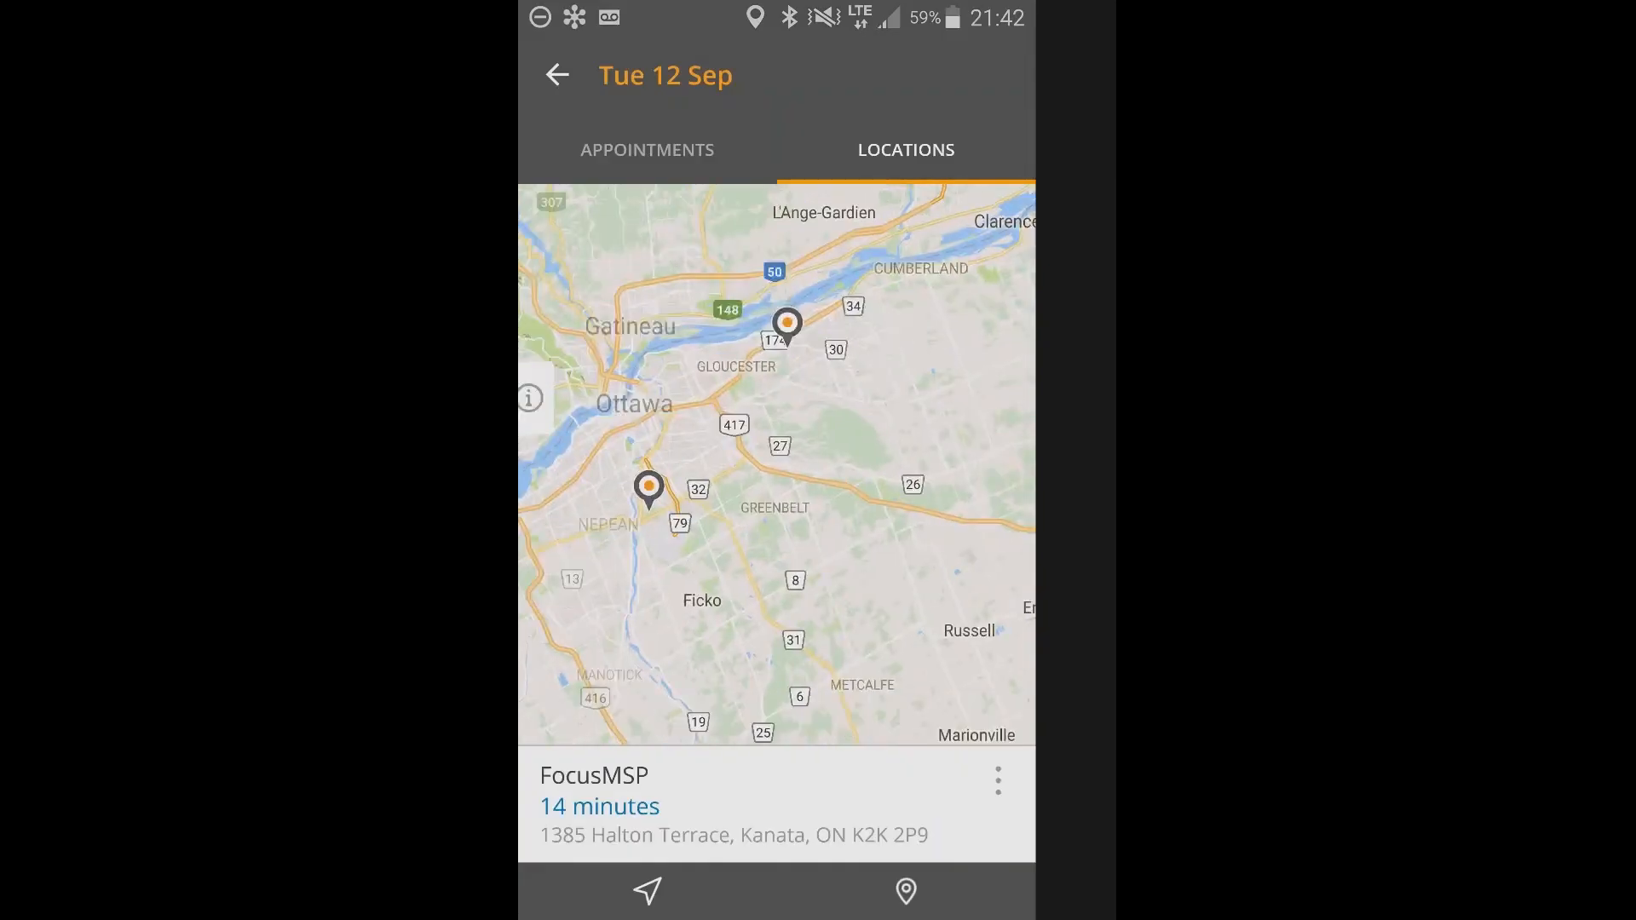
Review the 15:00 Install new server appointment in the day's list and open its customer record, Bill's Bike shop.
{"action": "left_click", "coordinate": [648, 150]}
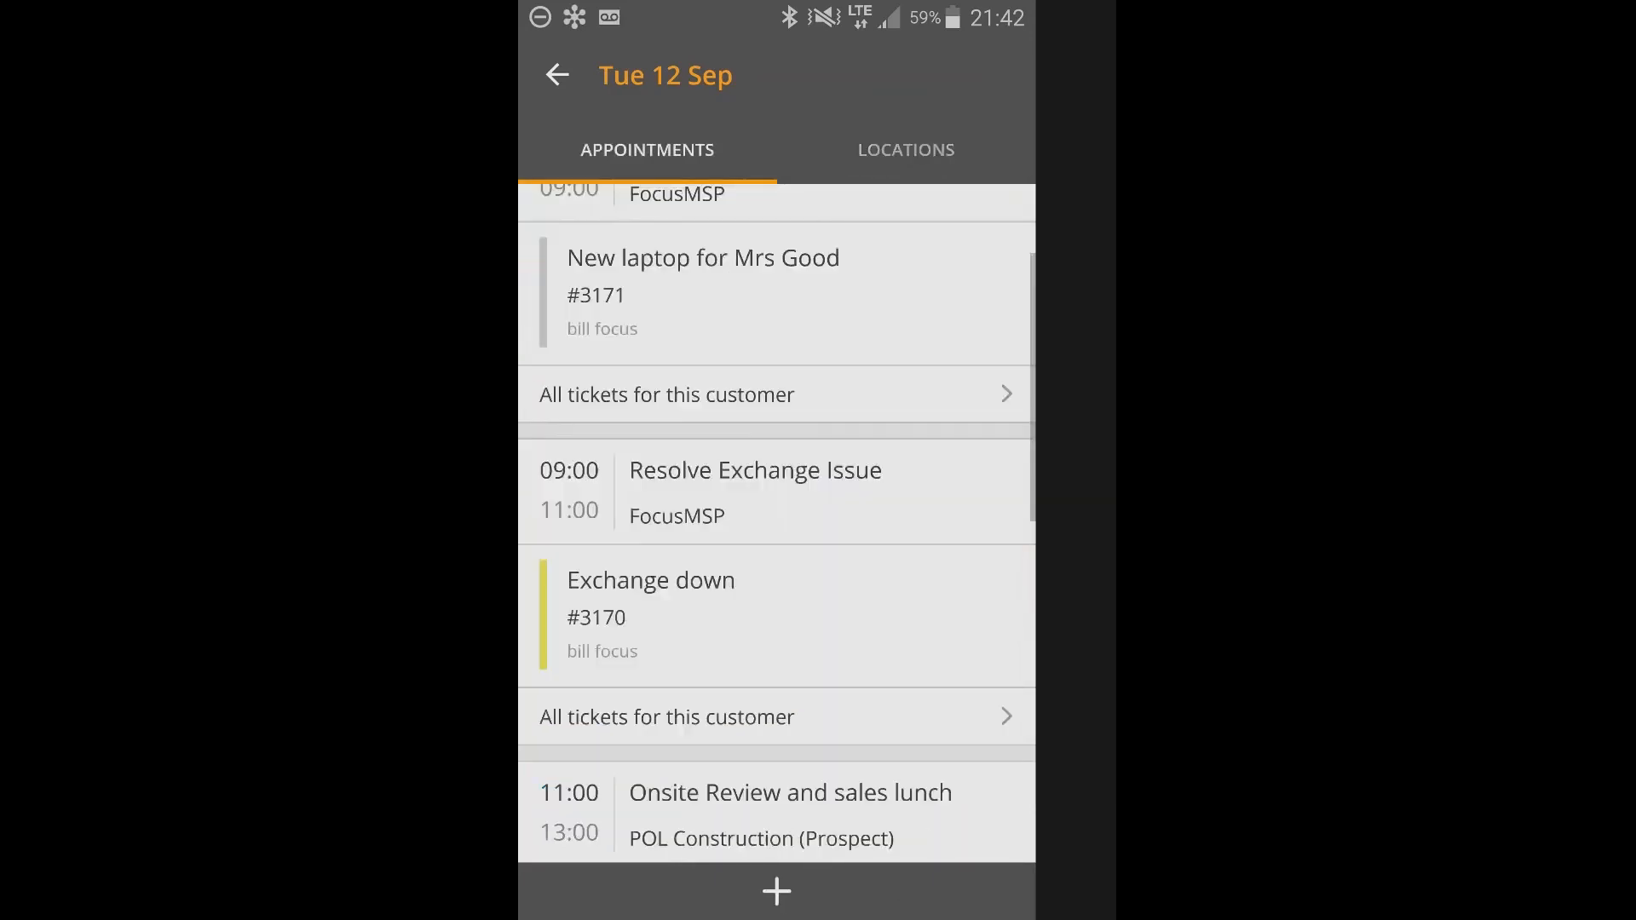
{"action": "scroll", "coordinate": [778, 524], "scroll_direction": "down", "scroll_amount": 10}
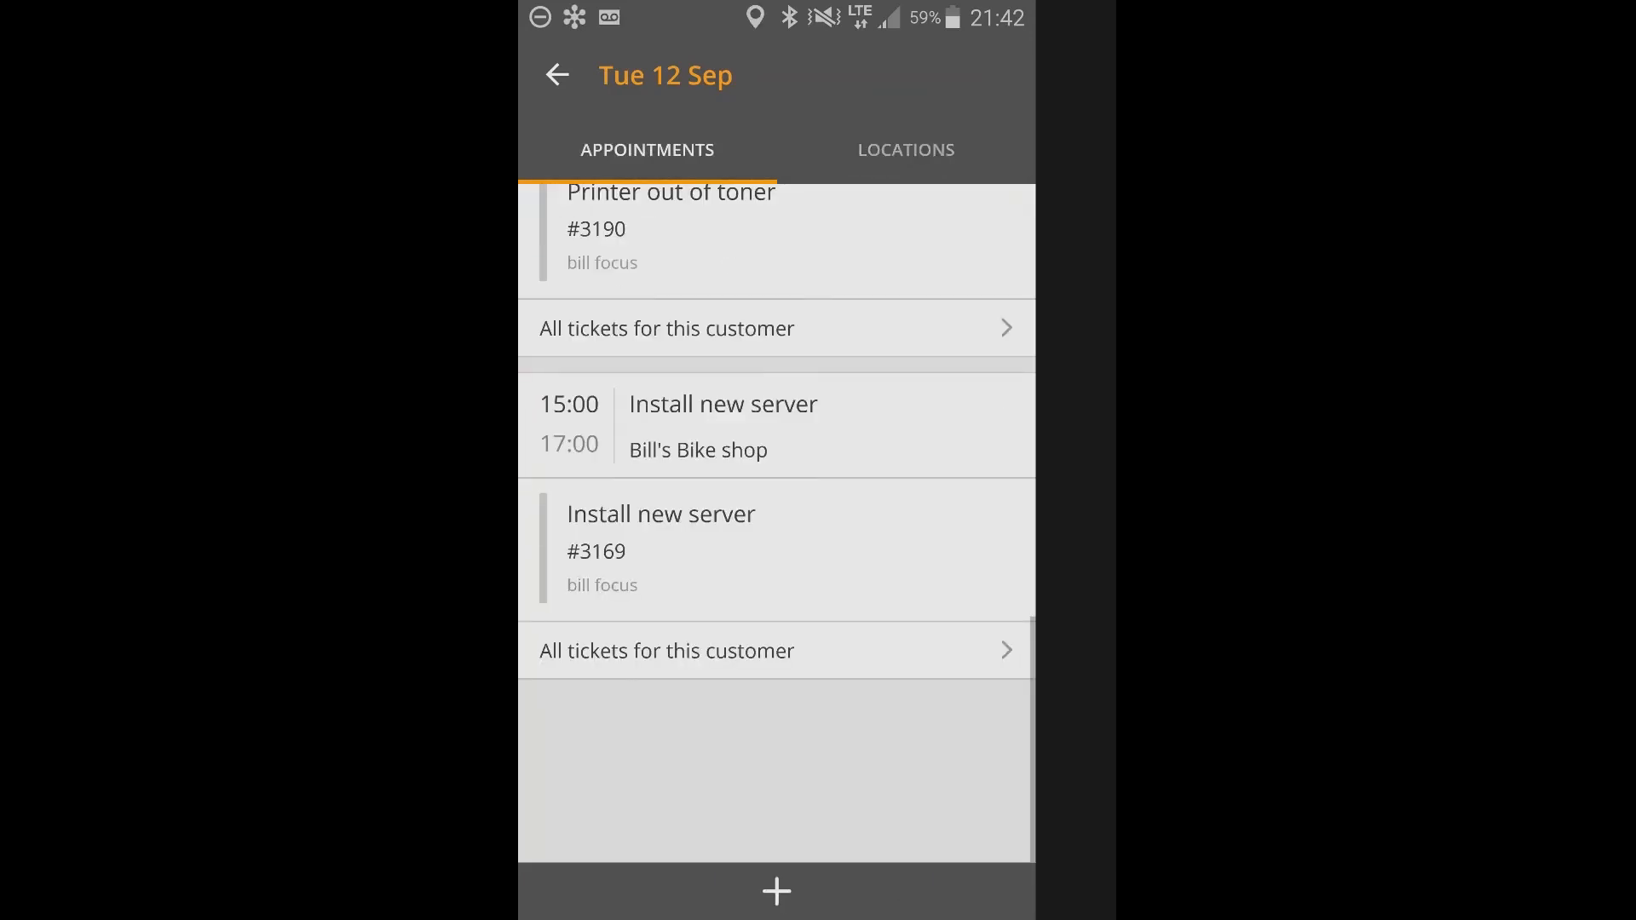
{"action": "scroll", "coordinate": [777, 524], "scroll_direction": "down", "scroll_amount": 1}
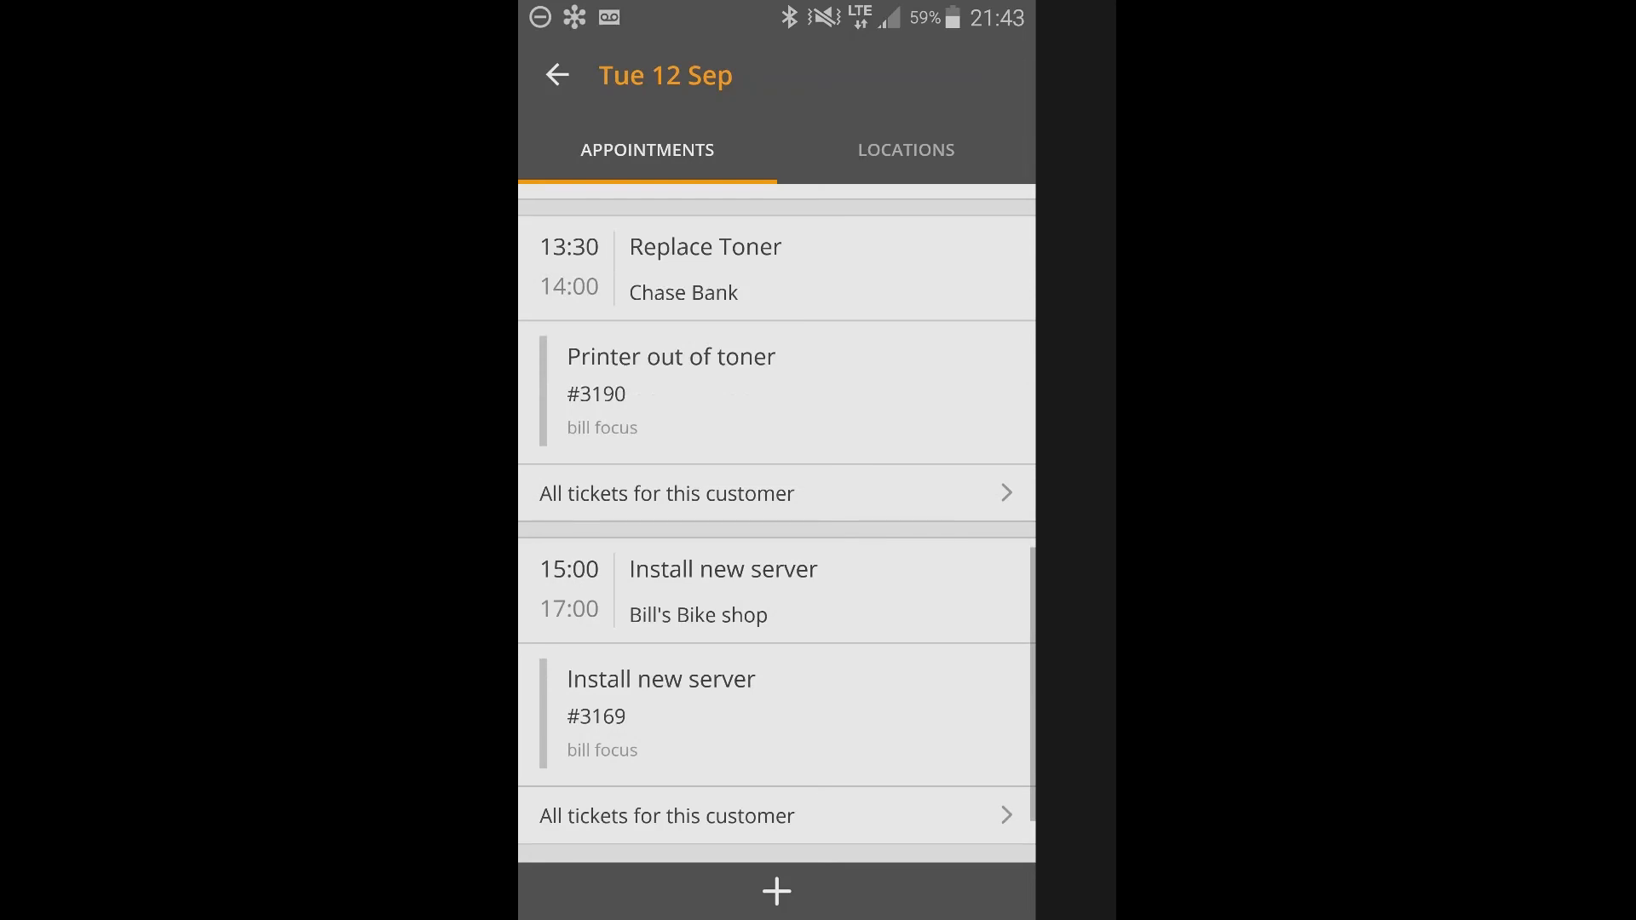
{"action": "scroll", "coordinate": [778, 524], "scroll_direction": "down", "scroll_amount": 1}
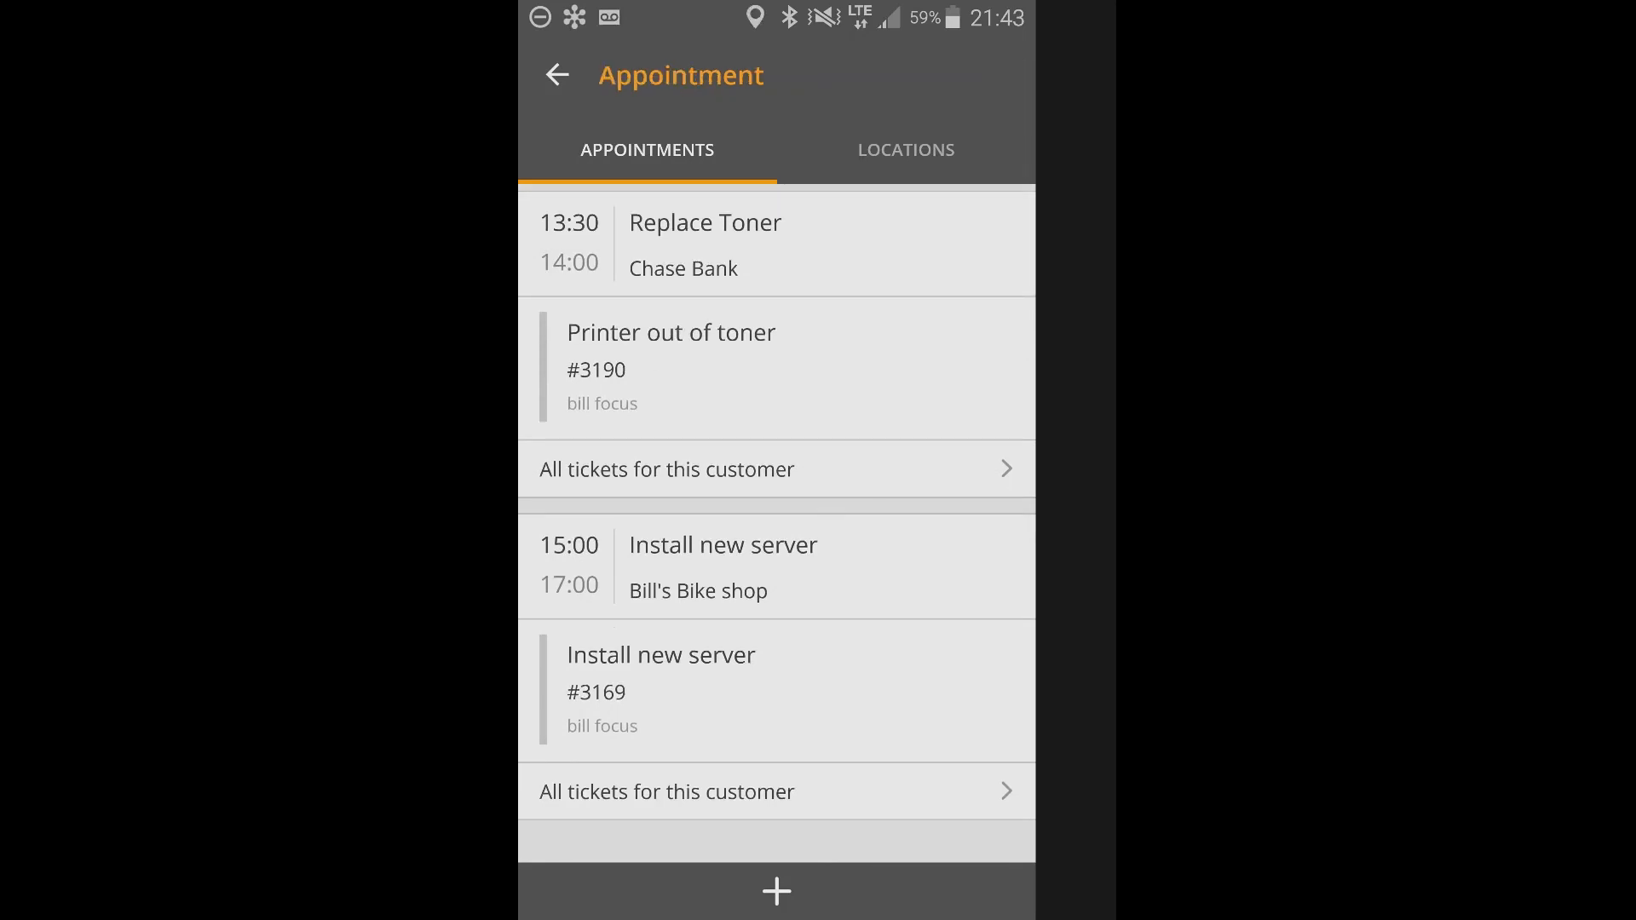
{"action": "scroll", "coordinate": [777, 524], "scroll_direction": "down", "scroll_amount": 3}
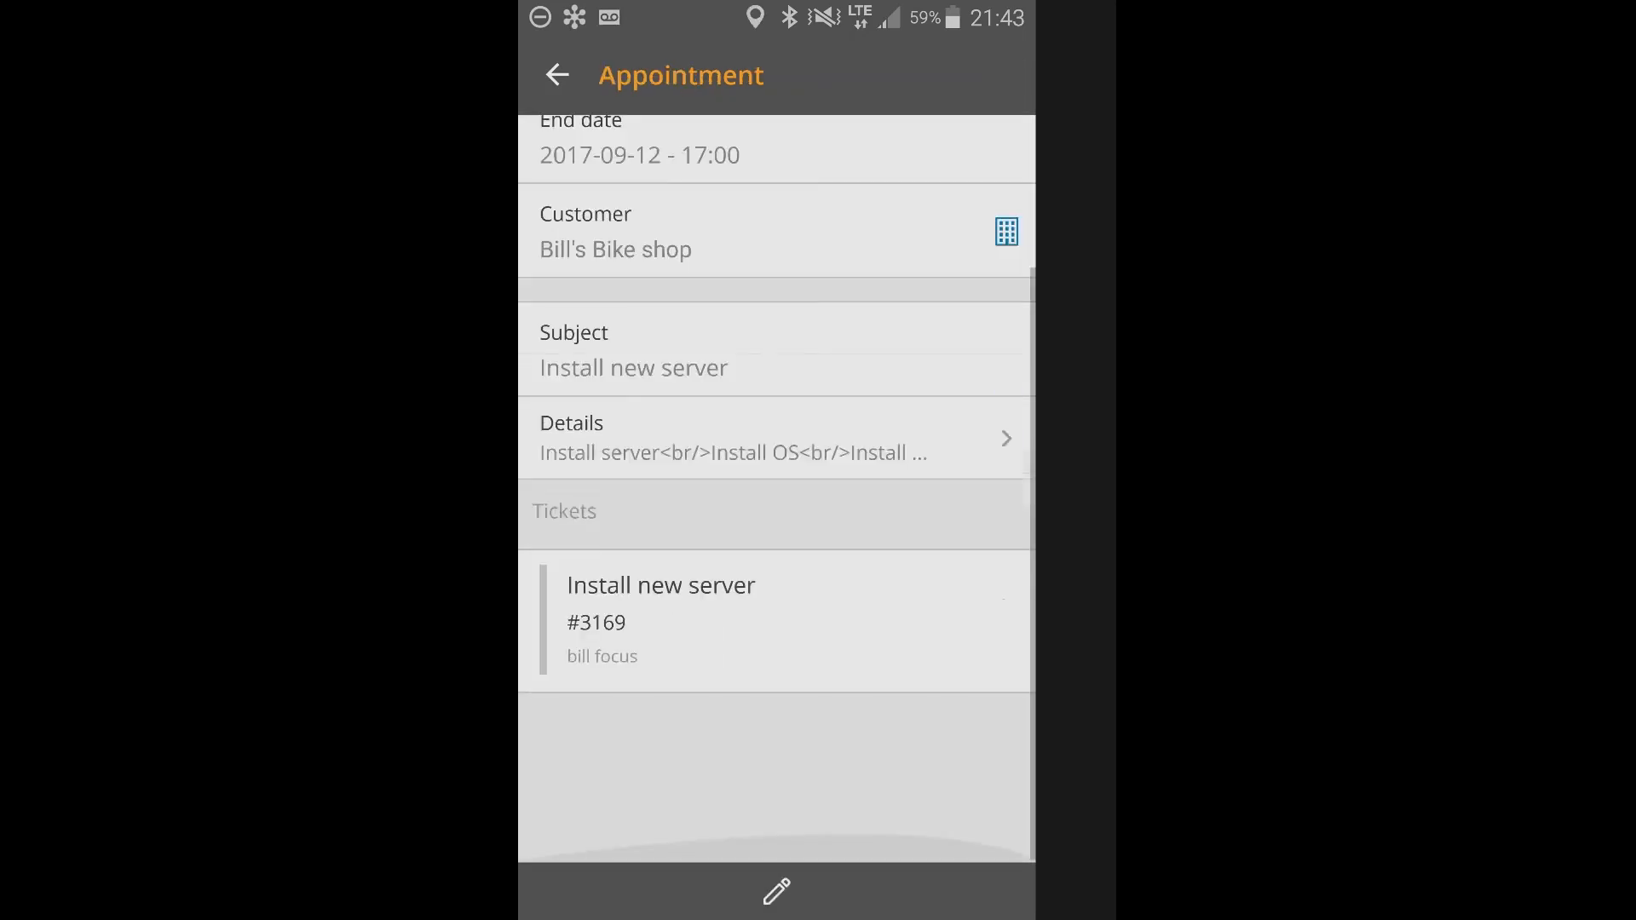
{"action": "scroll", "coordinate": [777, 490], "scroll_direction": "up", "scroll_amount": 3}
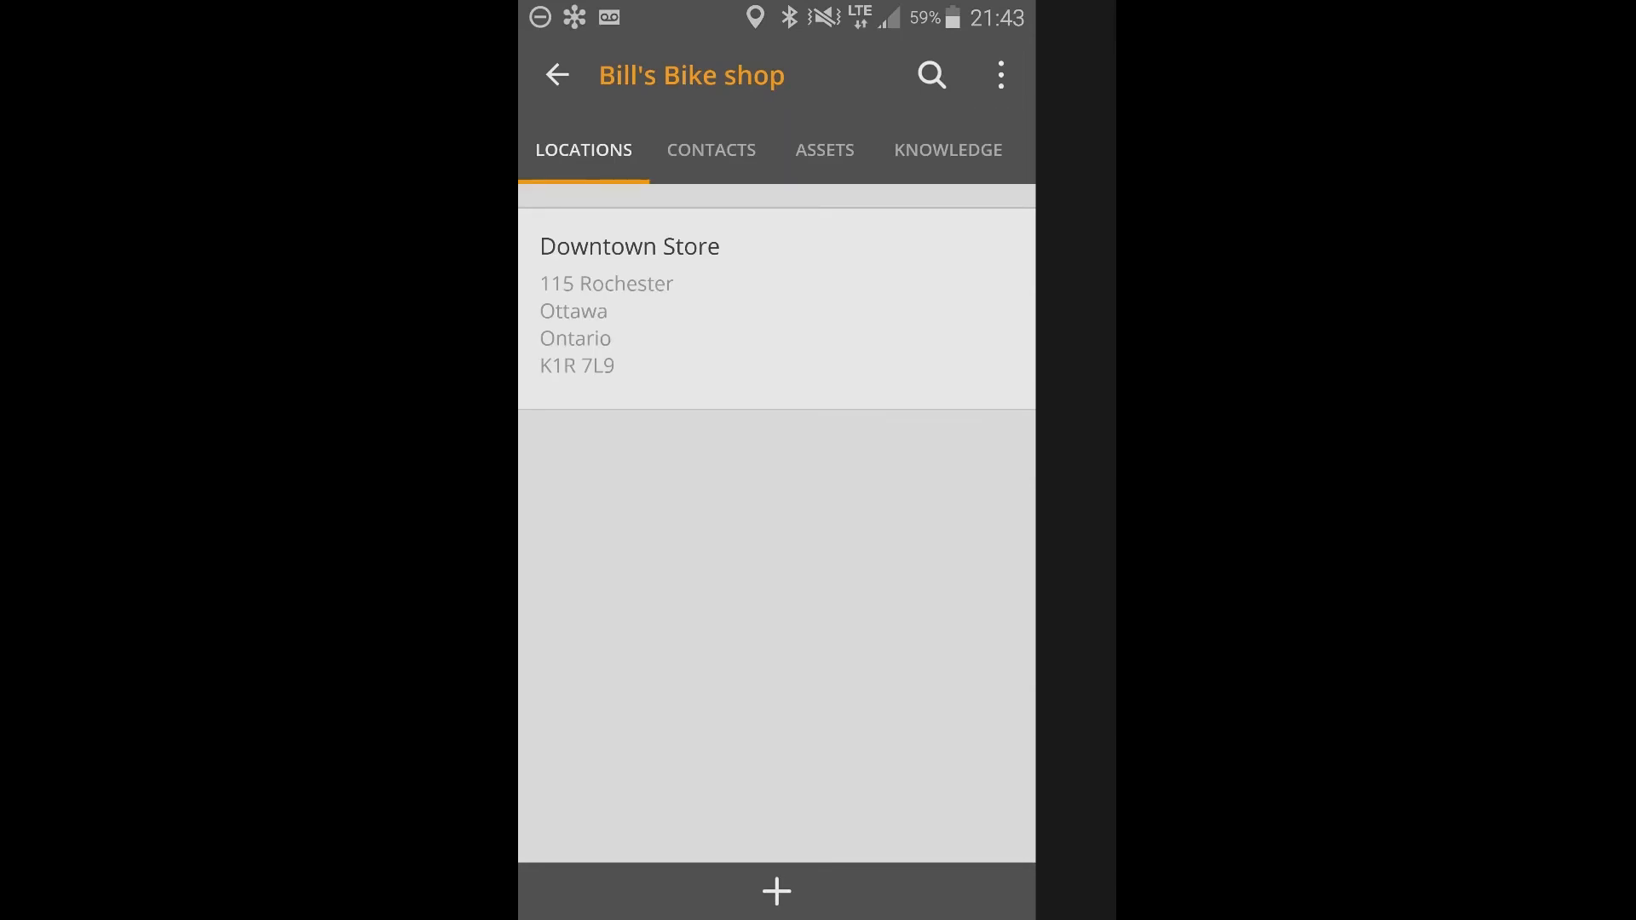
Review Bill's Bike shop's contacts, assets, knowledge, tickets, schedule and customer details.
{"action": "left_click", "coordinate": [711, 150]}
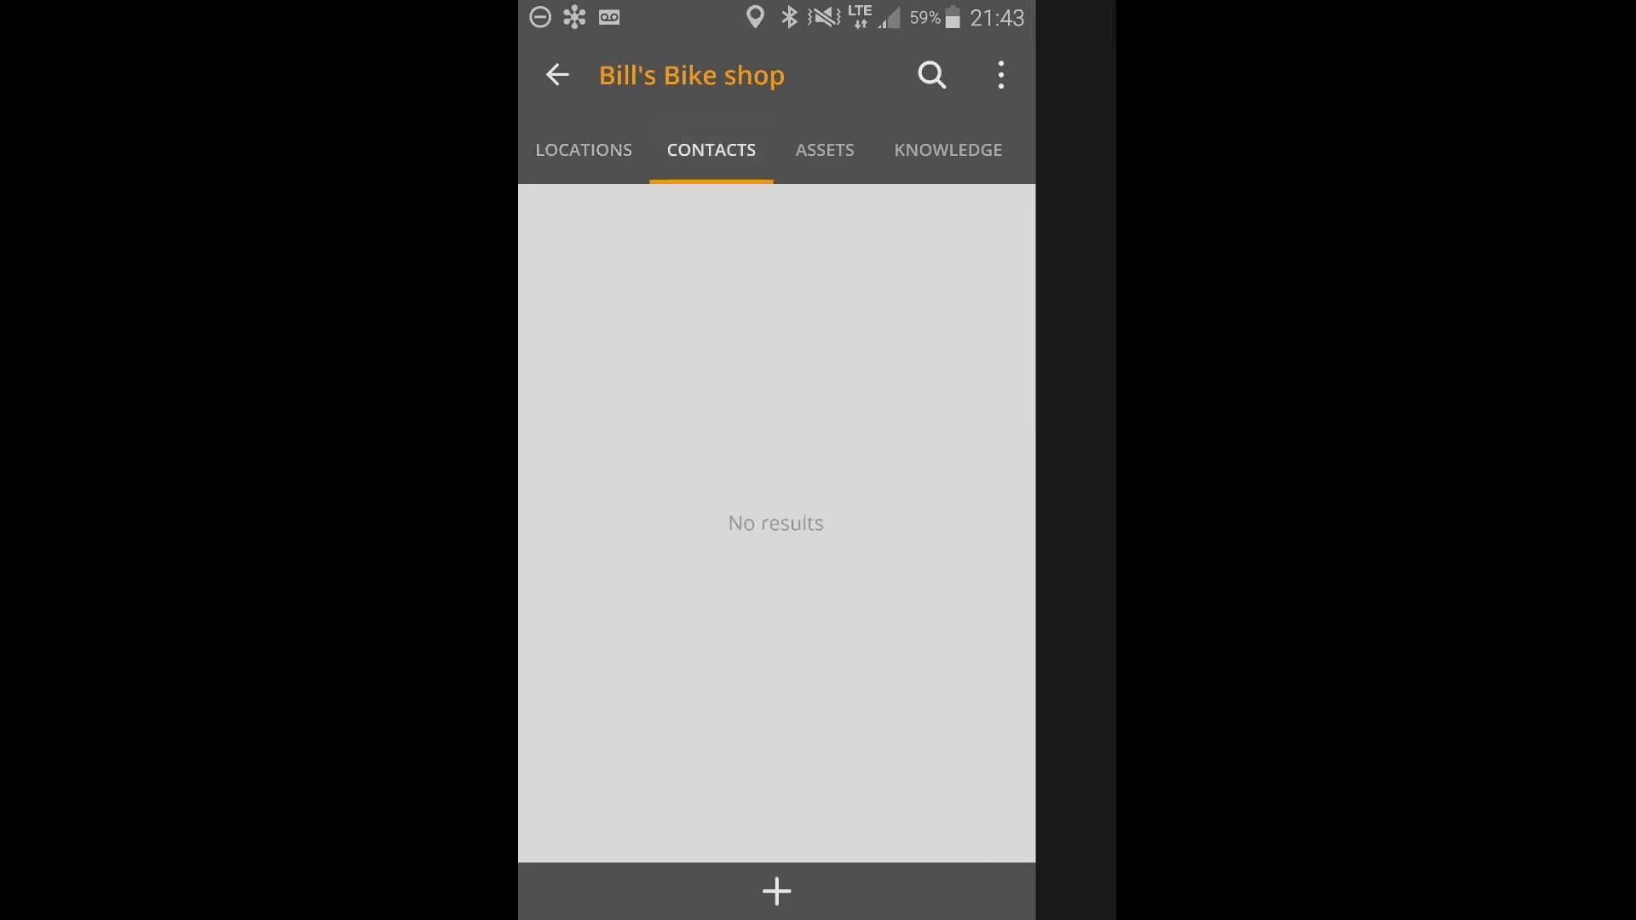
{"action": "left_click", "coordinate": [825, 150]}
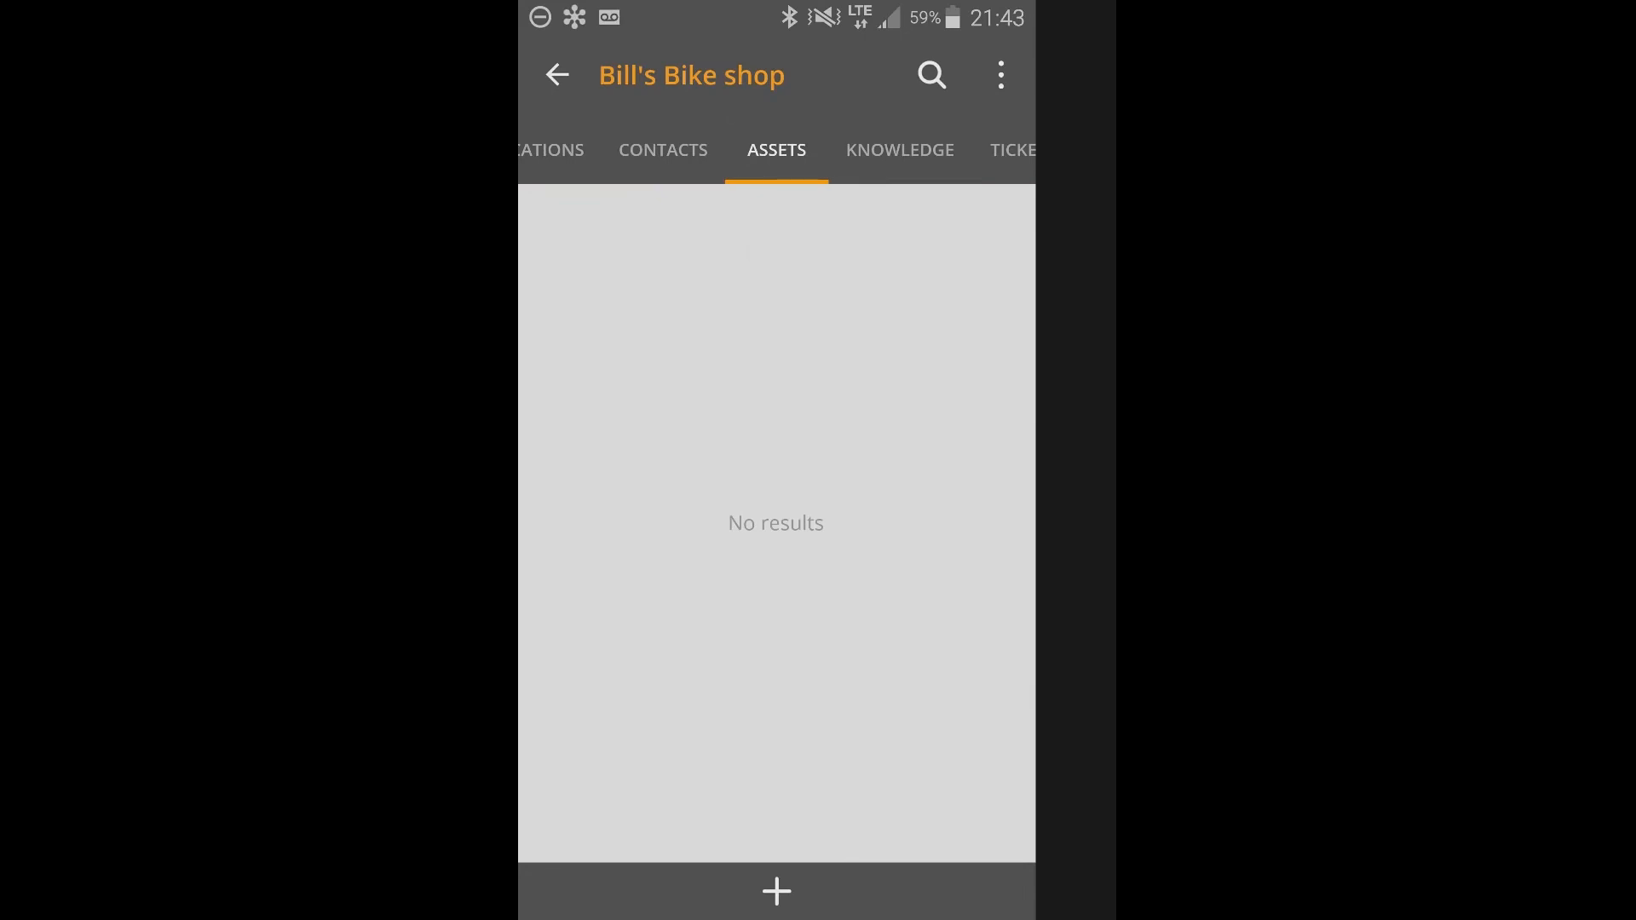
{"action": "left_click", "coordinate": [900, 150]}
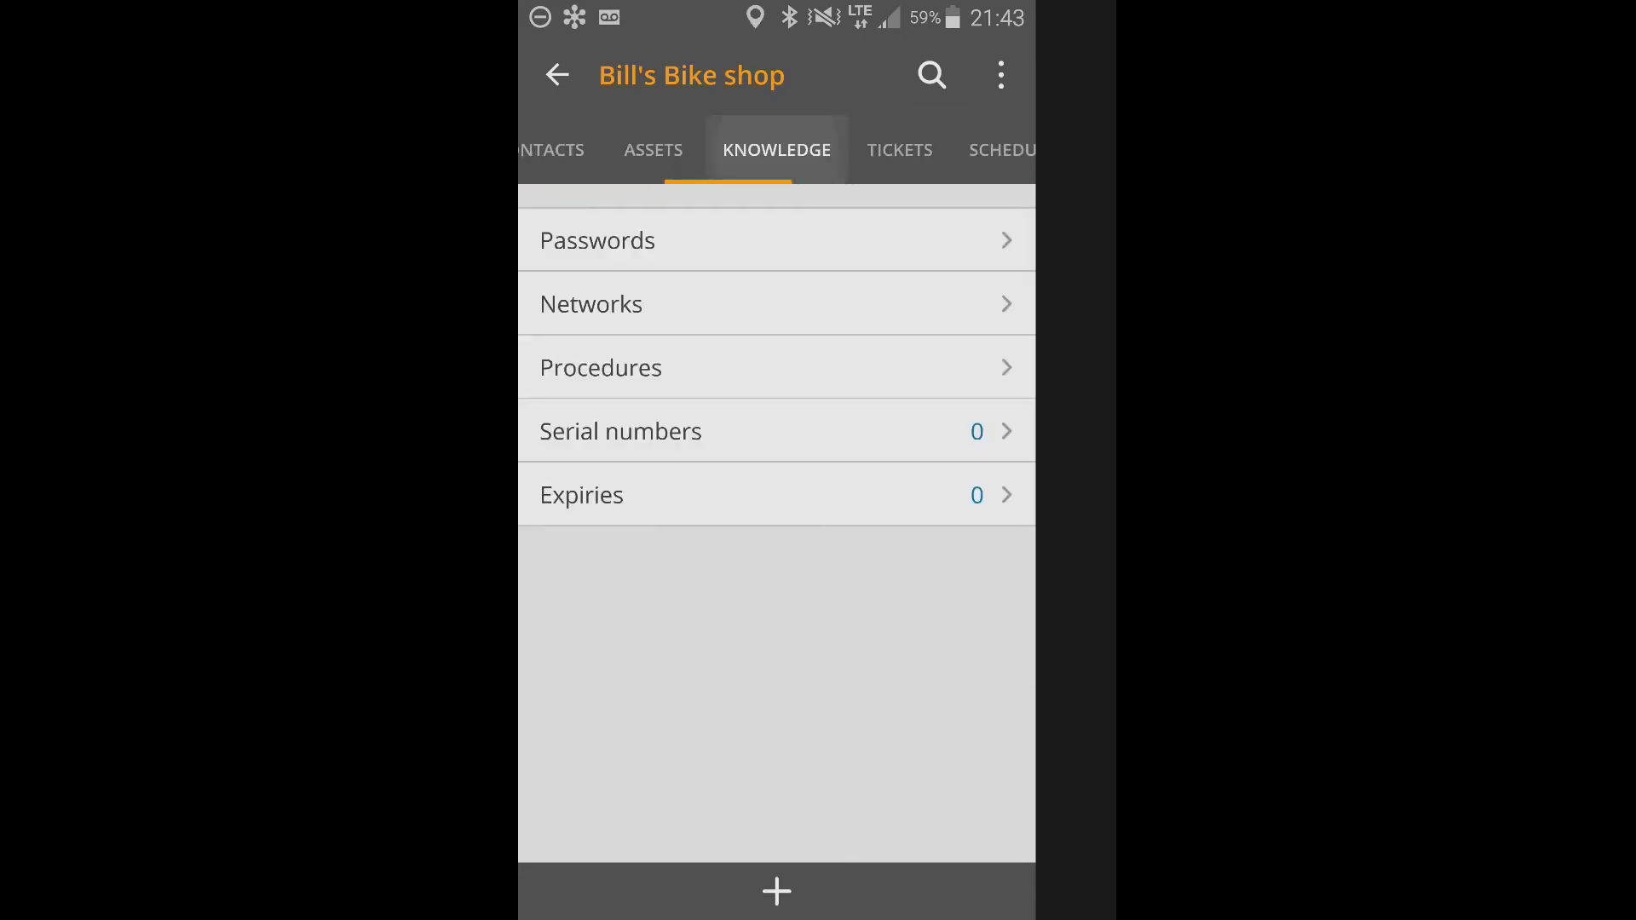
{"action": "left_click", "coordinate": [900, 150]}
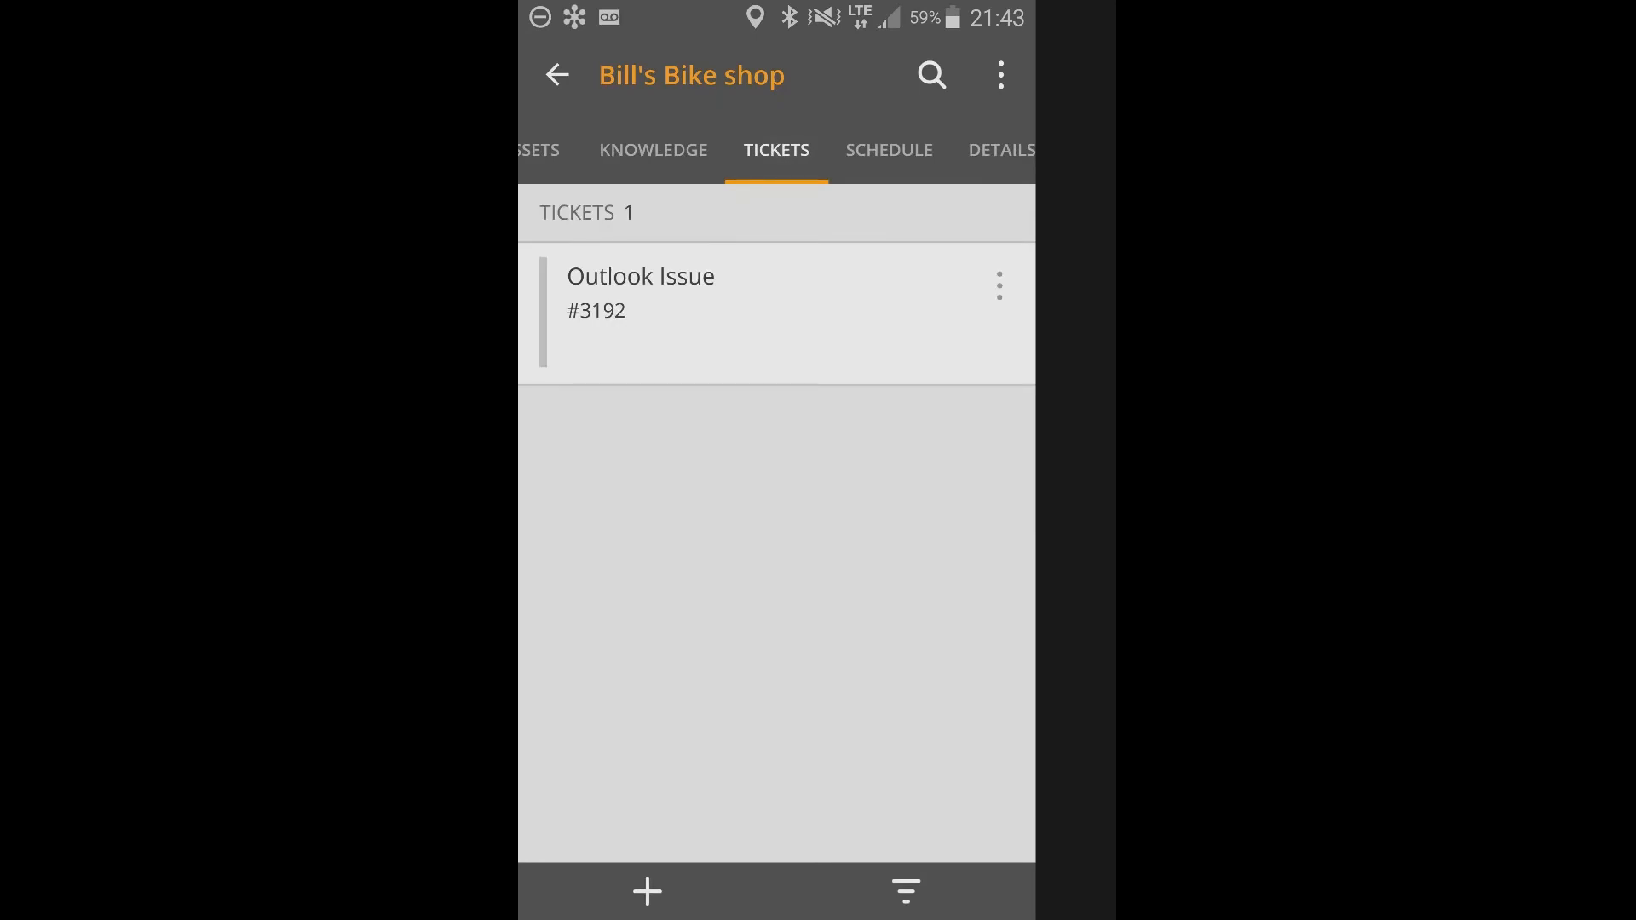
{"action": "left_click", "coordinate": [653, 150]}
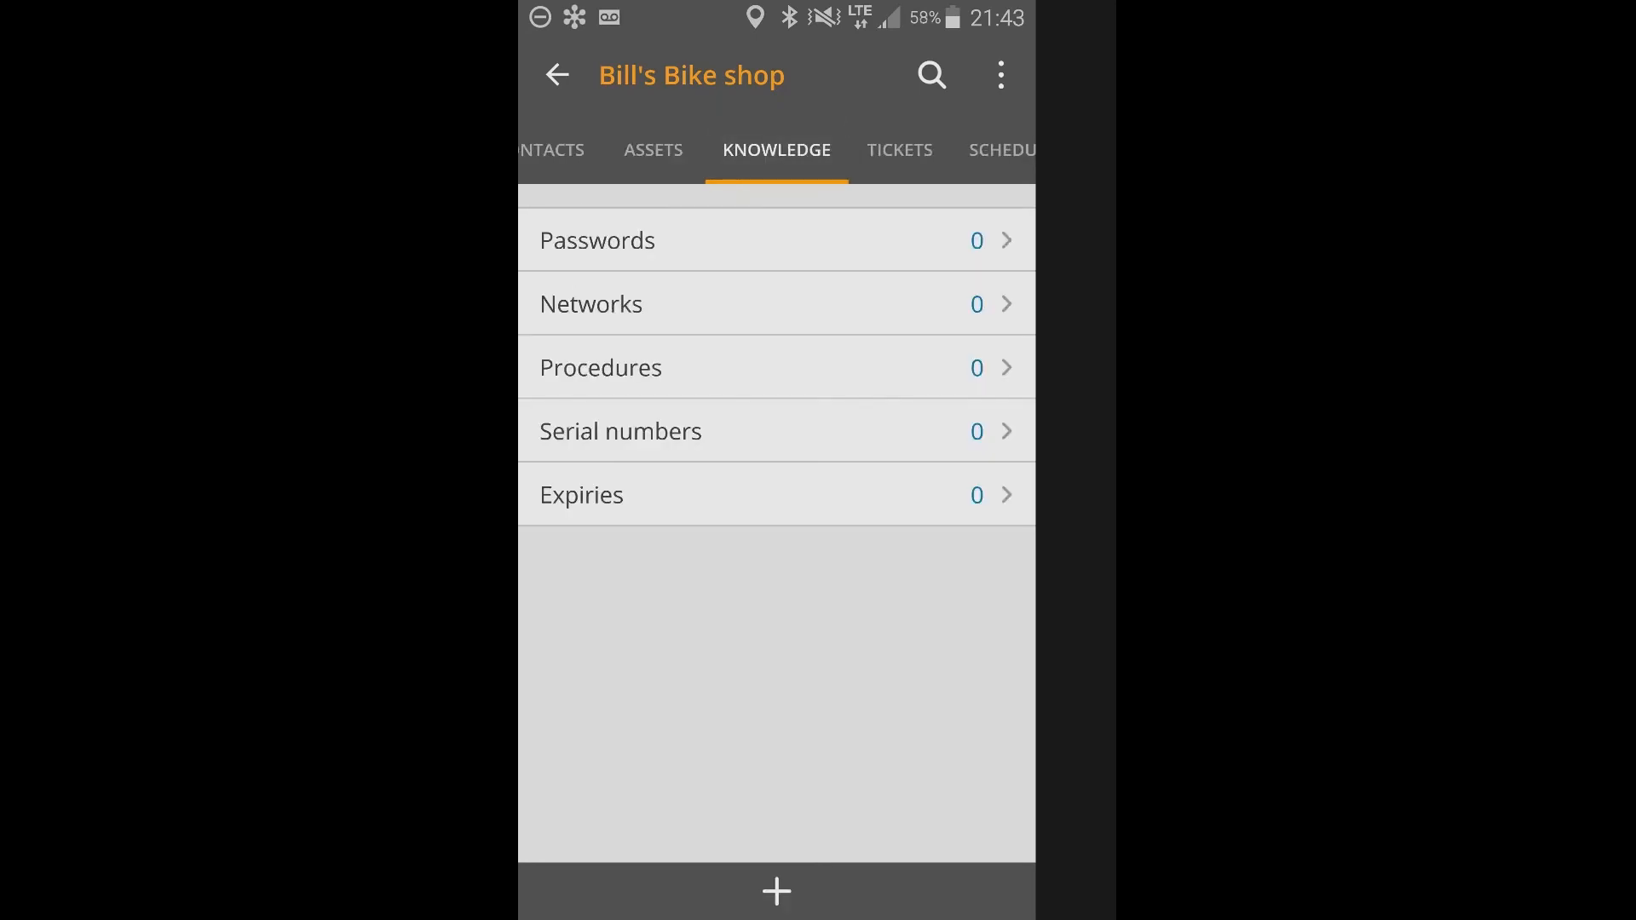
{"action": "left_click", "coordinate": [900, 150]}
{"action": "left_click", "coordinate": [895, 150]}
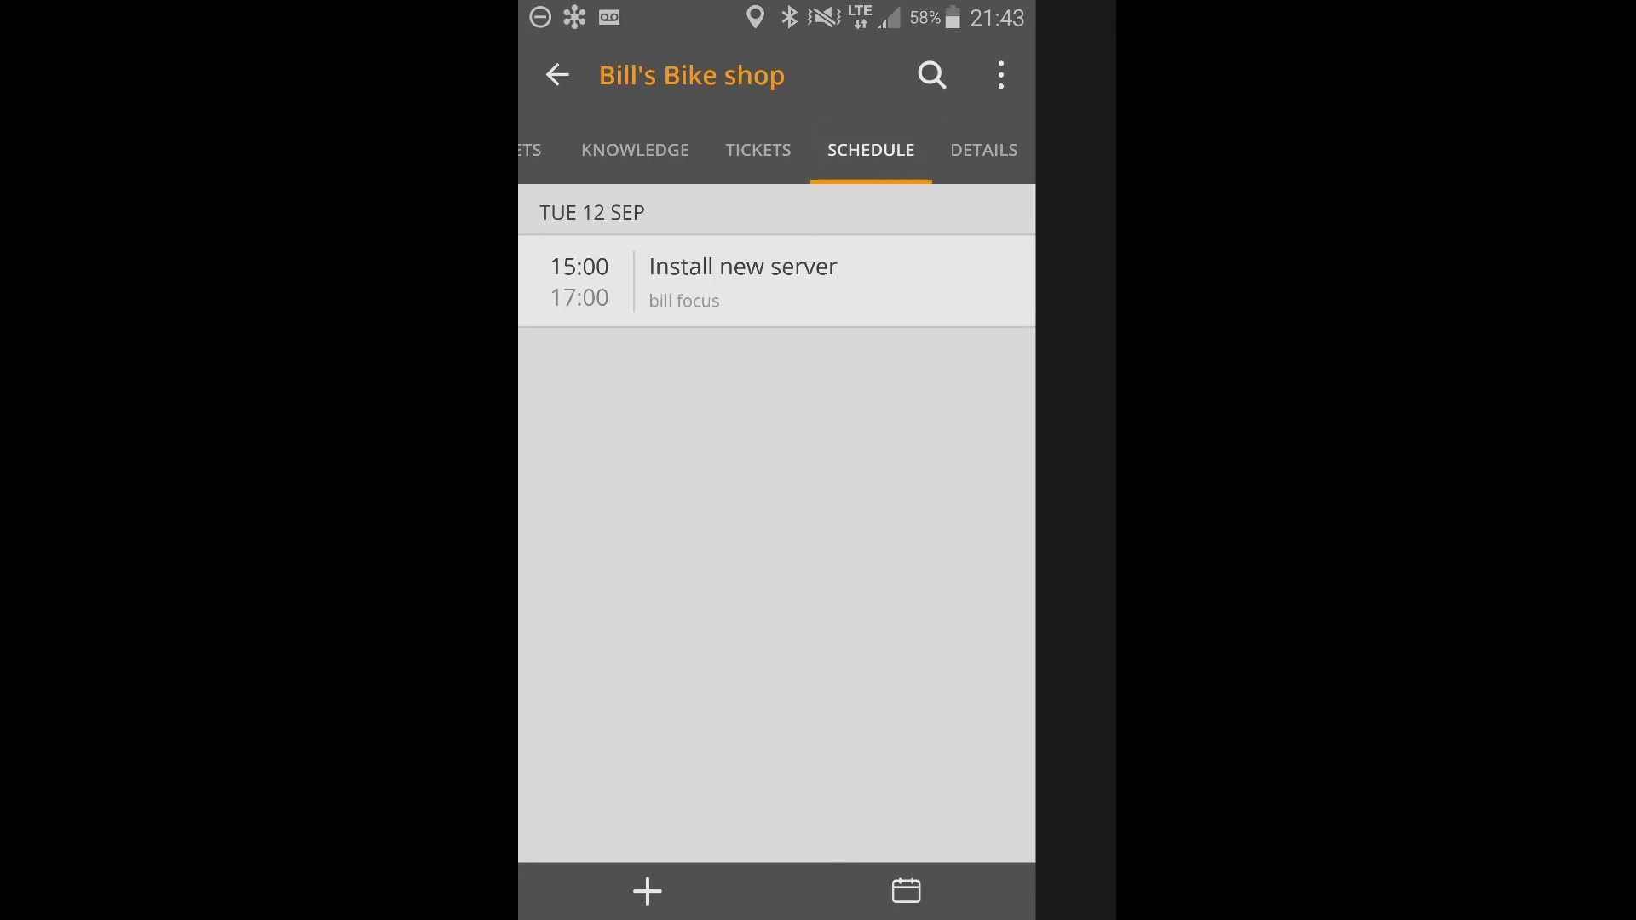
{"action": "left_click", "coordinate": [985, 150]}
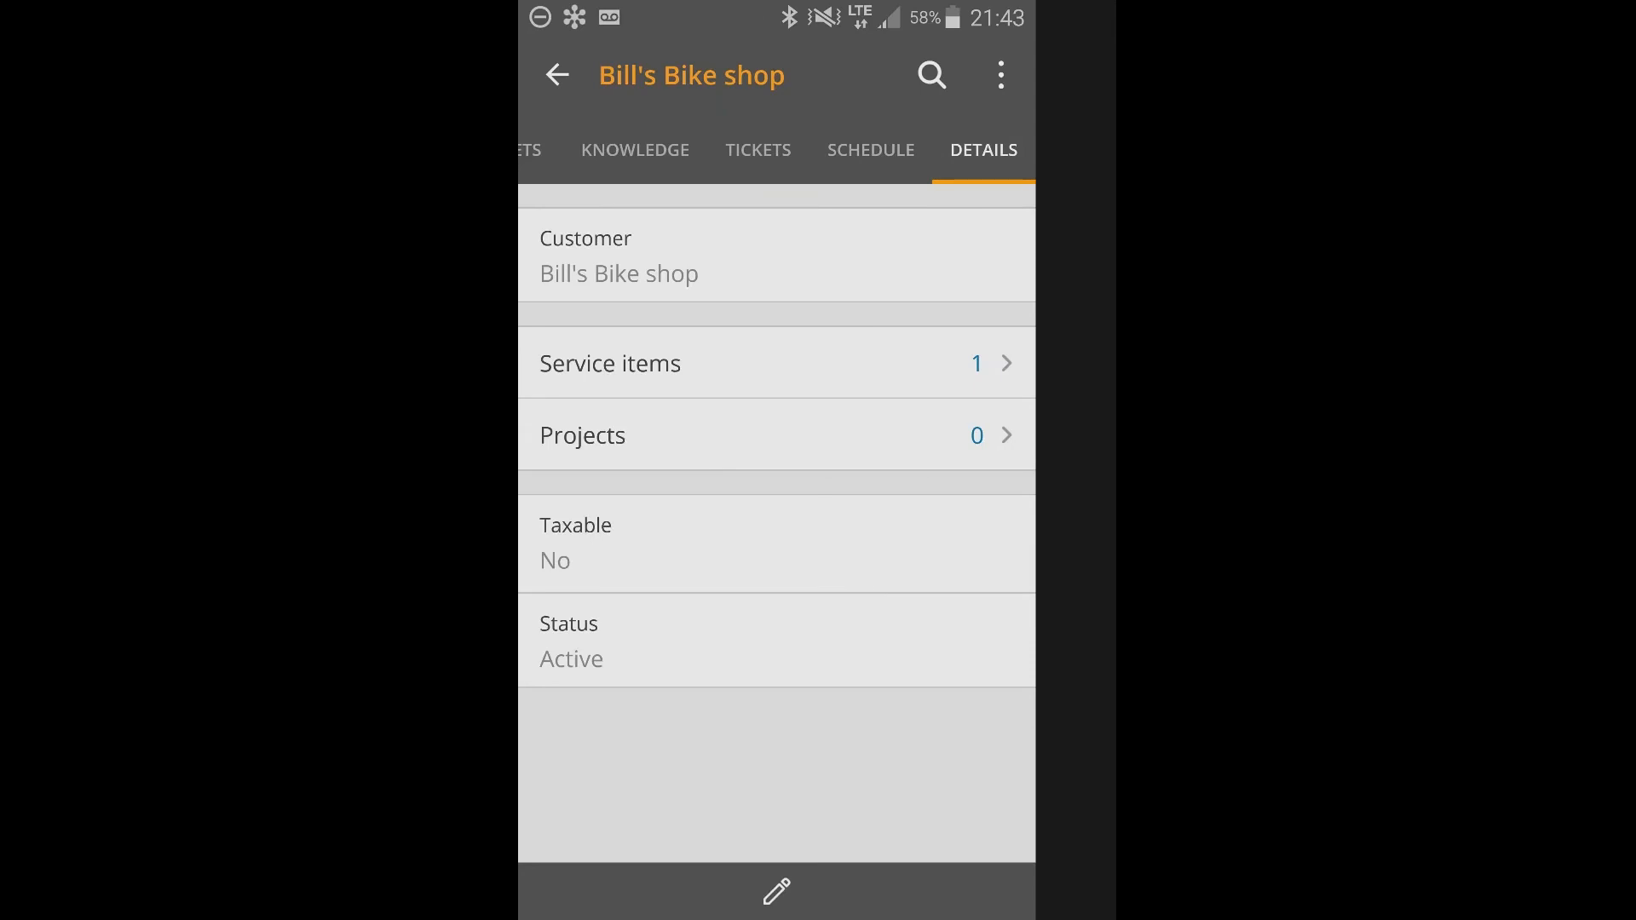
Leave the customer record and the appointment, and return to the main Schedule list.
{"action": "left_click", "coordinate": [557, 75]}
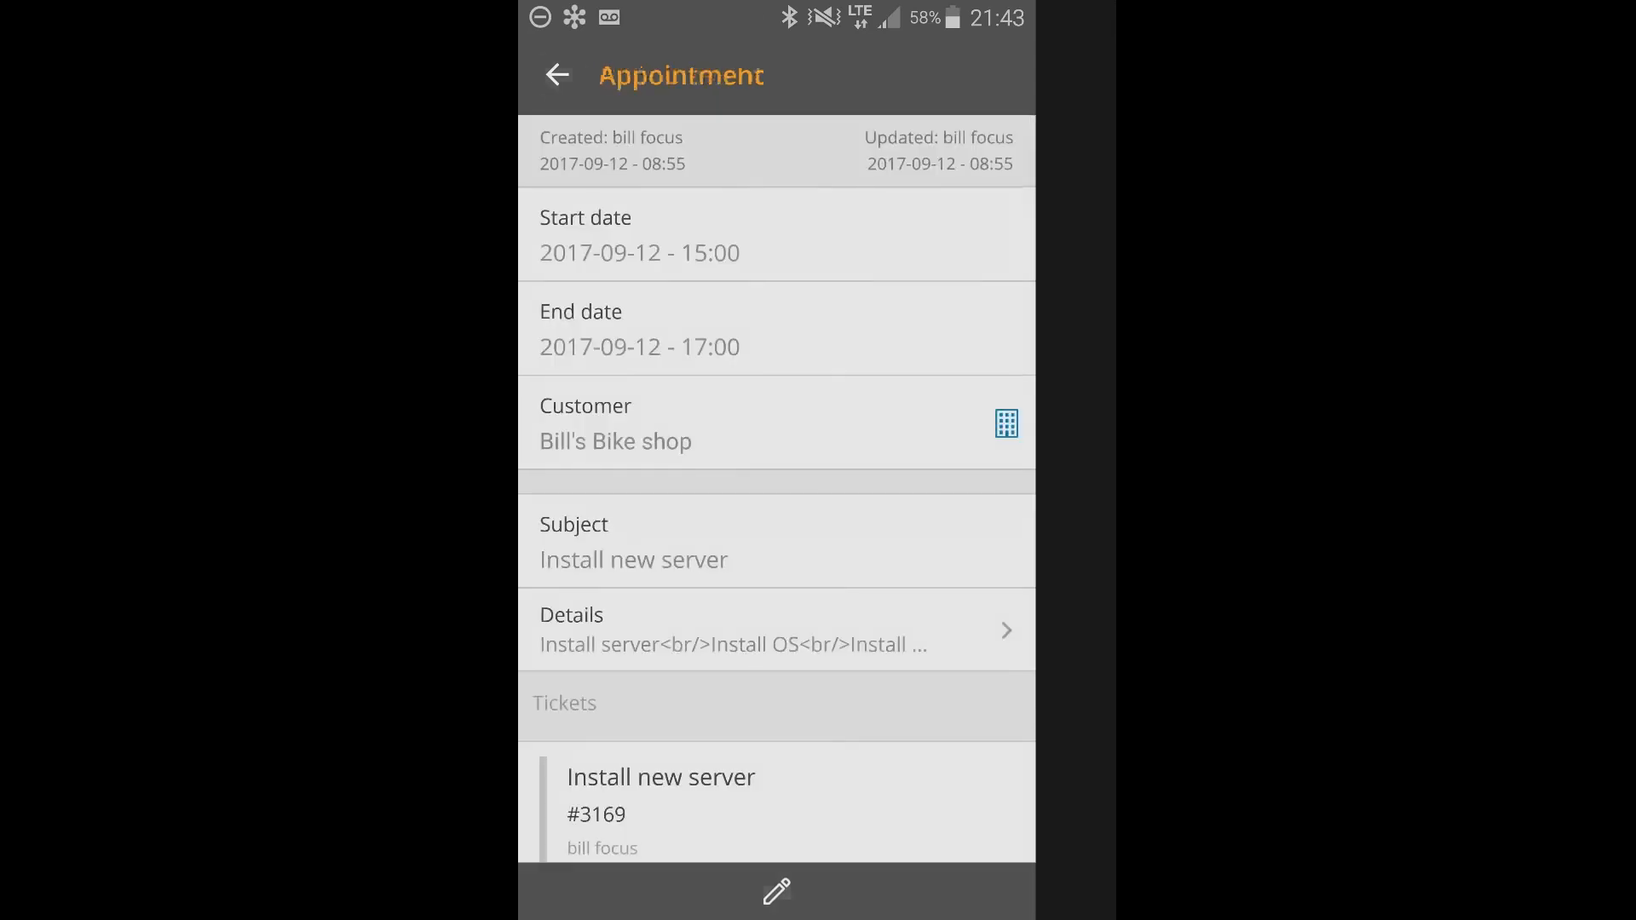
{"action": "left_click", "coordinate": [558, 75]}
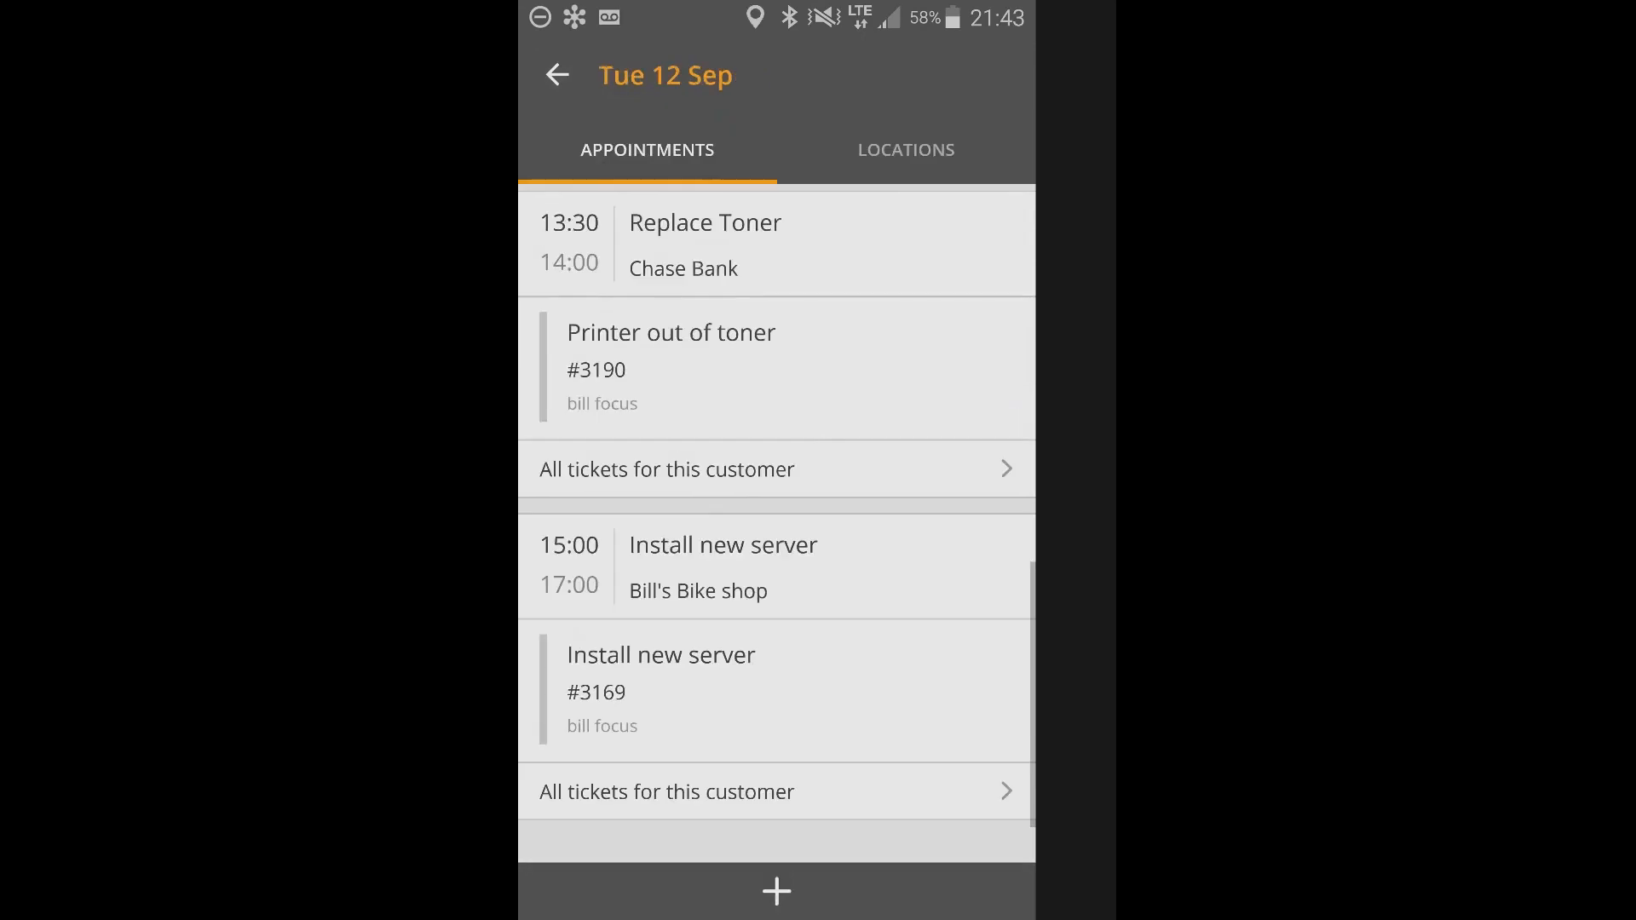
{"action": "left_click", "coordinate": [558, 75]}
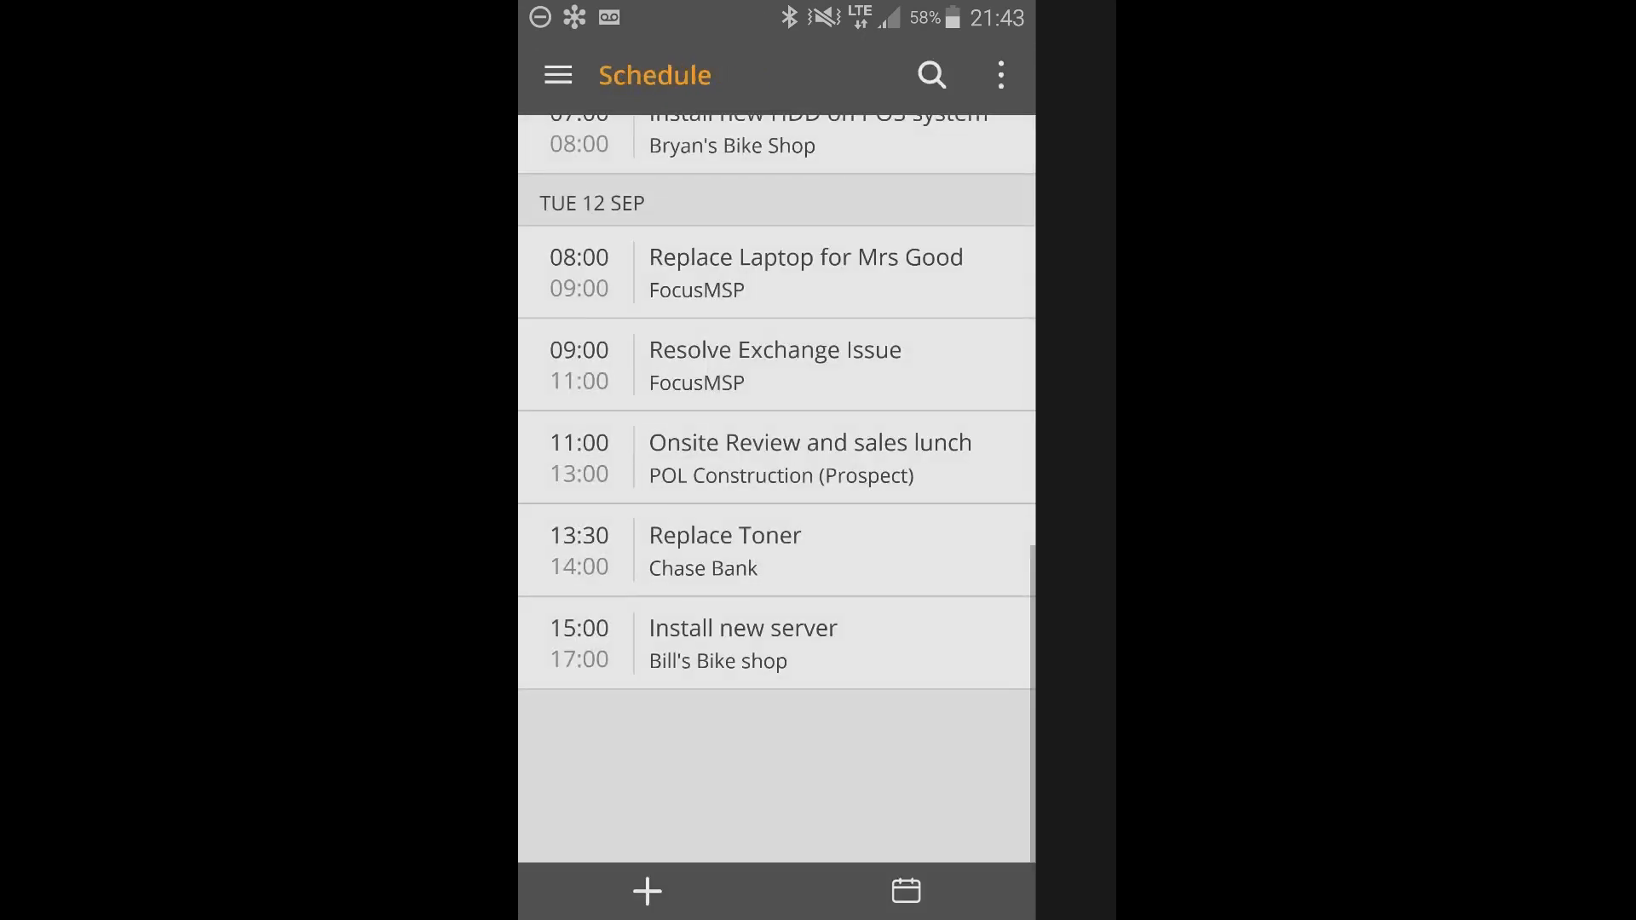
Open the A. Groot Tree Trimming Service customer record and review its locations, contacts and assets.
{"action": "left_click", "coordinate": [557, 75]}
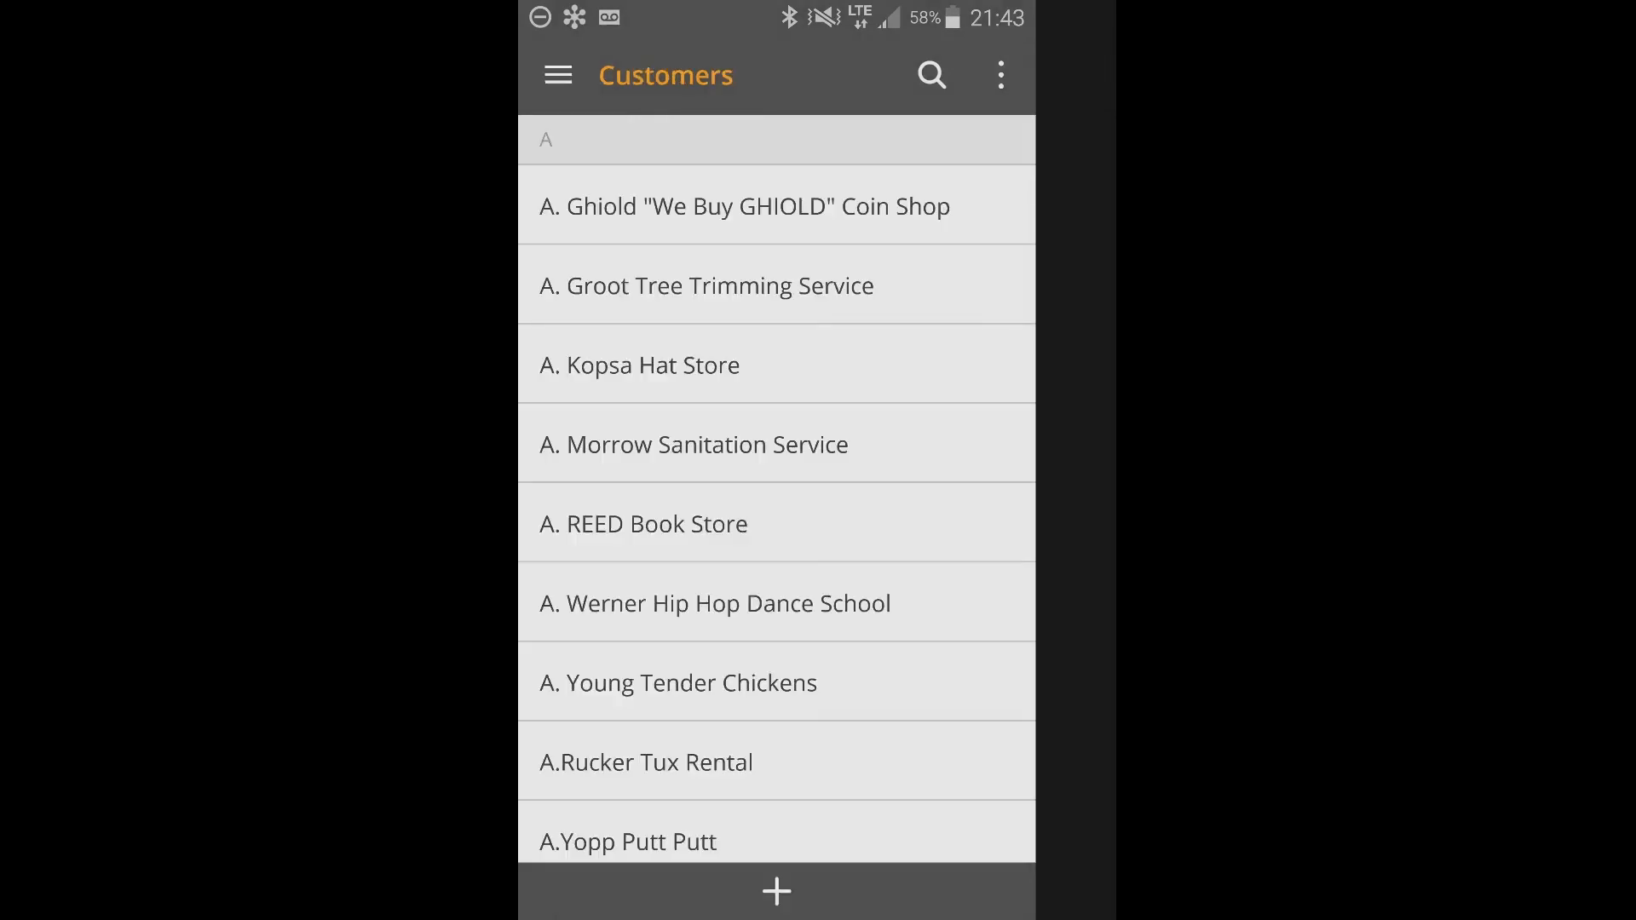
{"action": "left_click", "coordinate": [706, 286]}
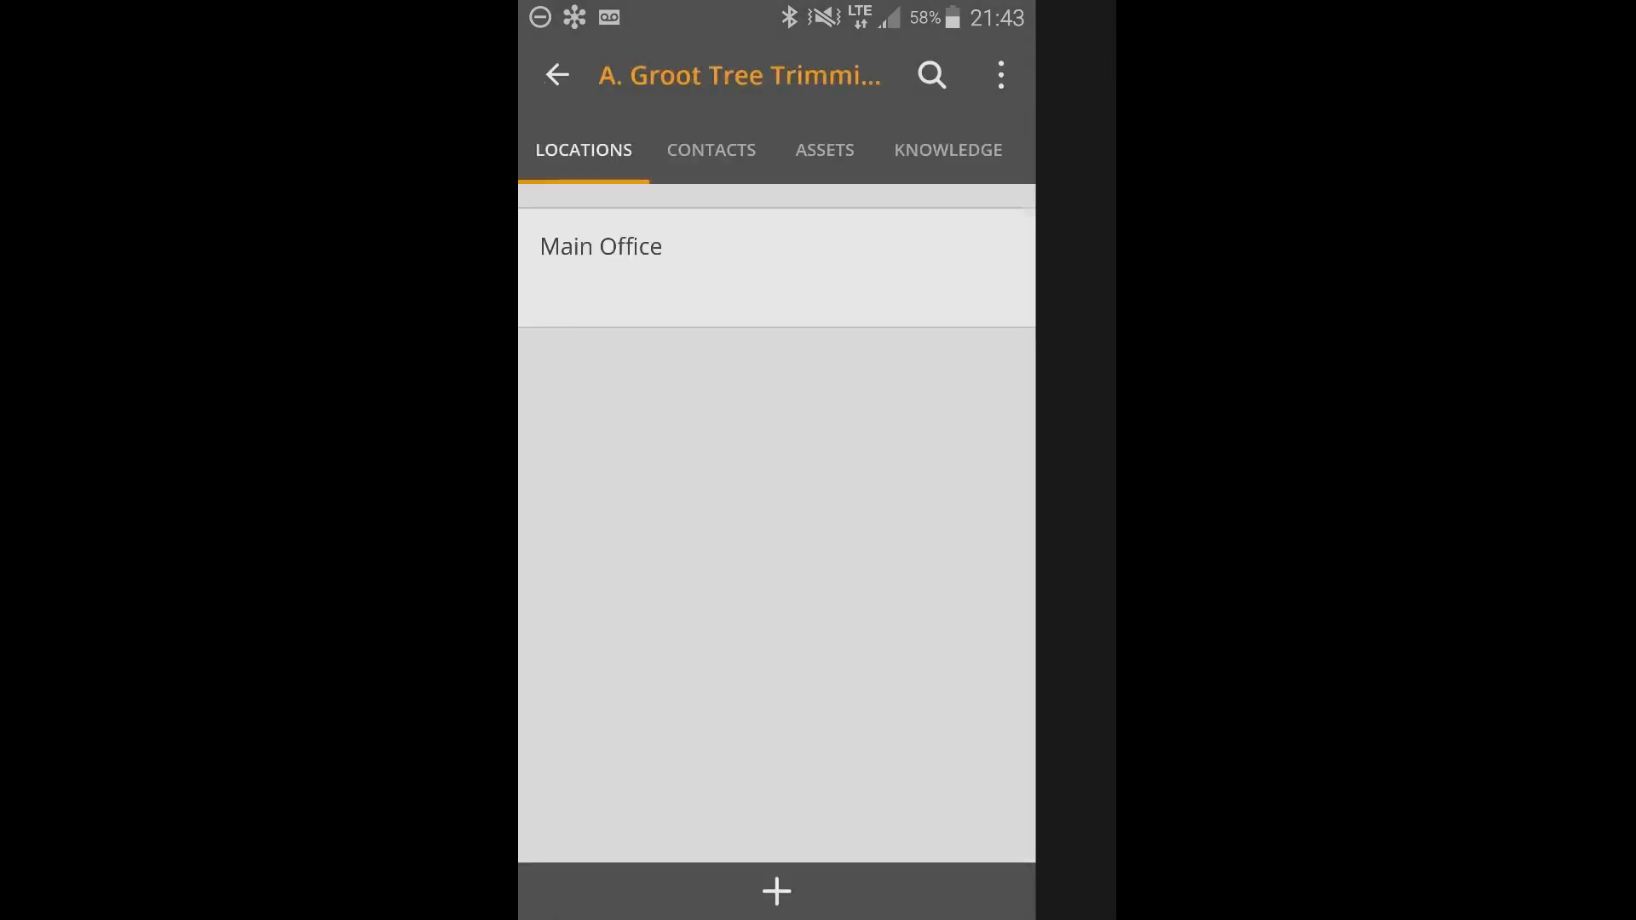
{"action": "left_click", "coordinate": [712, 150]}
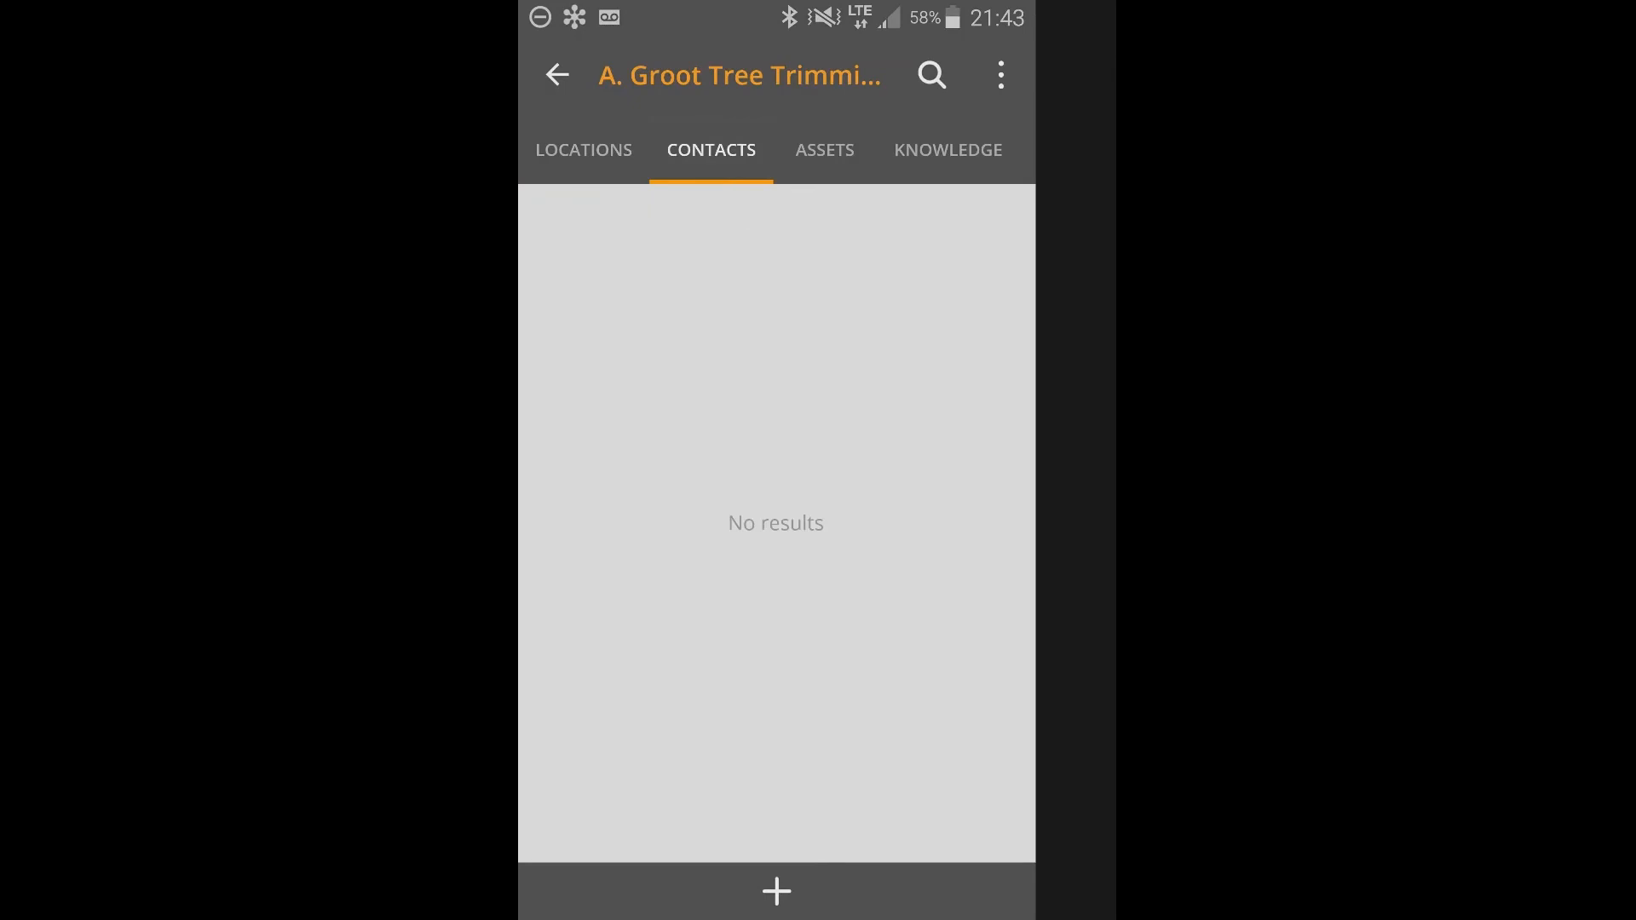
{"action": "left_click", "coordinate": [826, 150]}
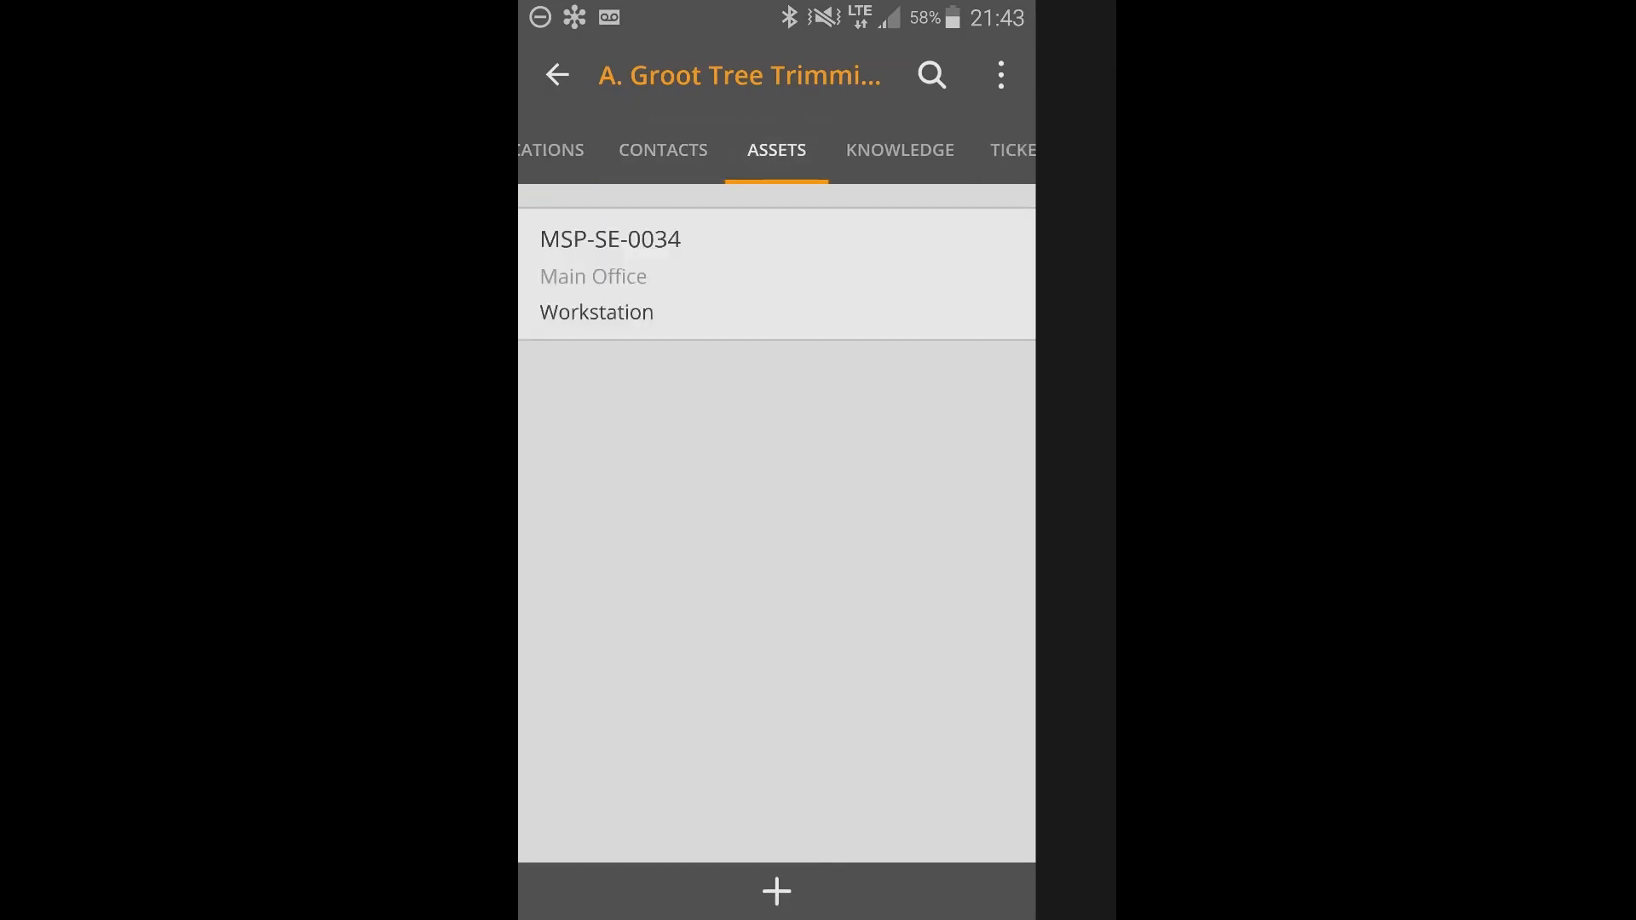
Examine the MSP-SE-0034 workstation's details, its tickets and the actions available for ticket #2053, and return to the customer's assets.
{"action": "left_click", "coordinate": [682, 273]}
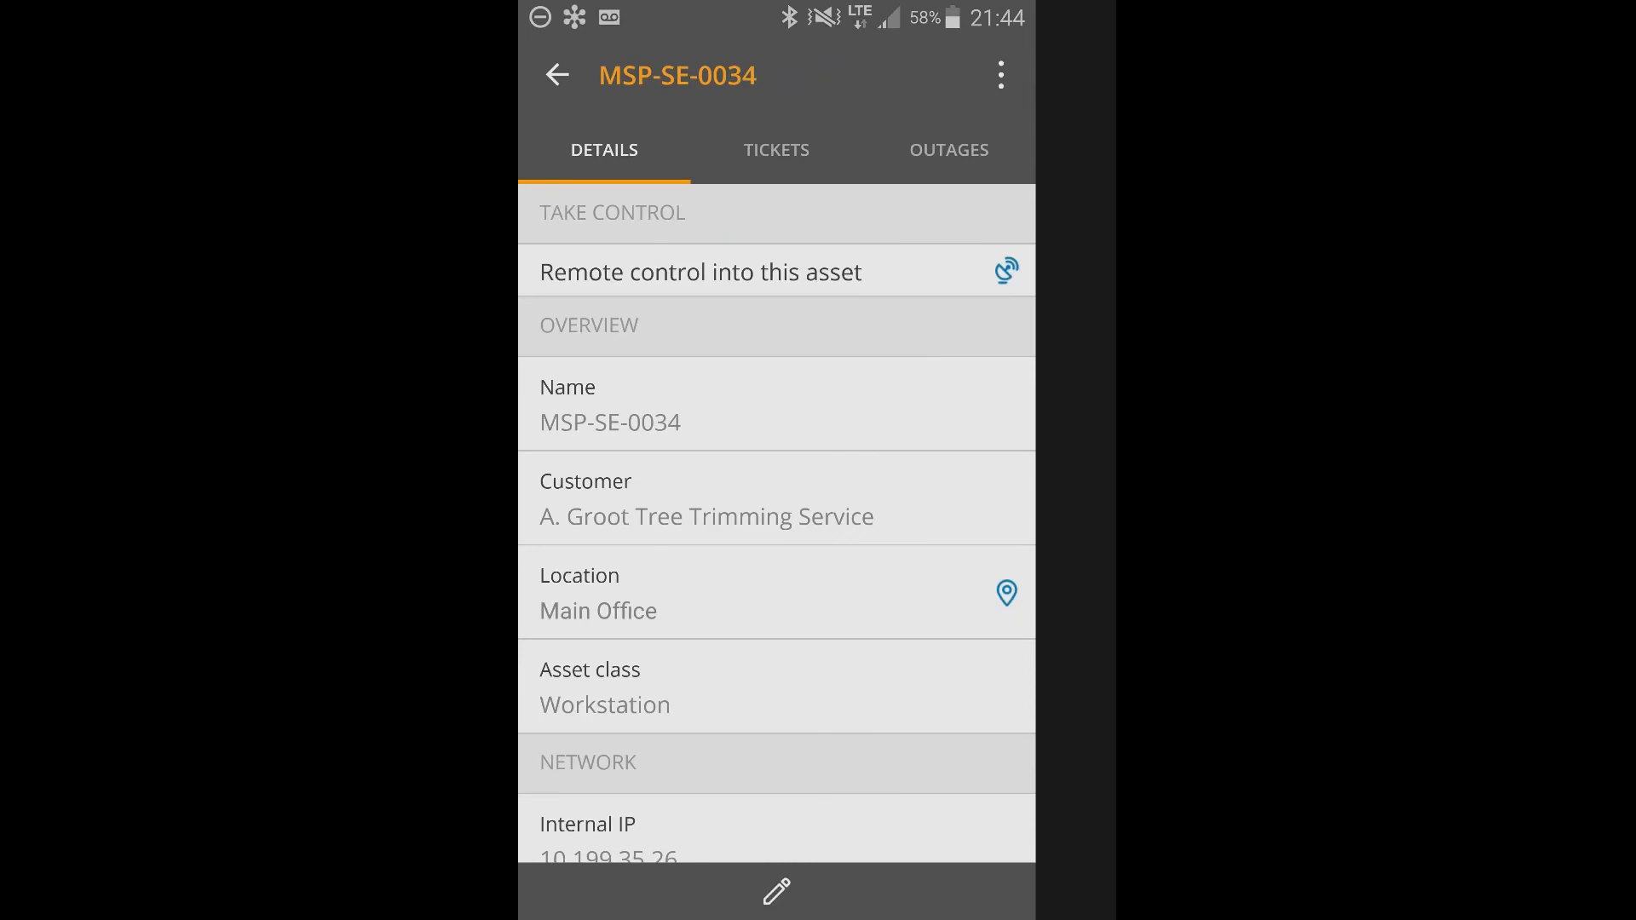
{"action": "left_click", "coordinate": [776, 150]}
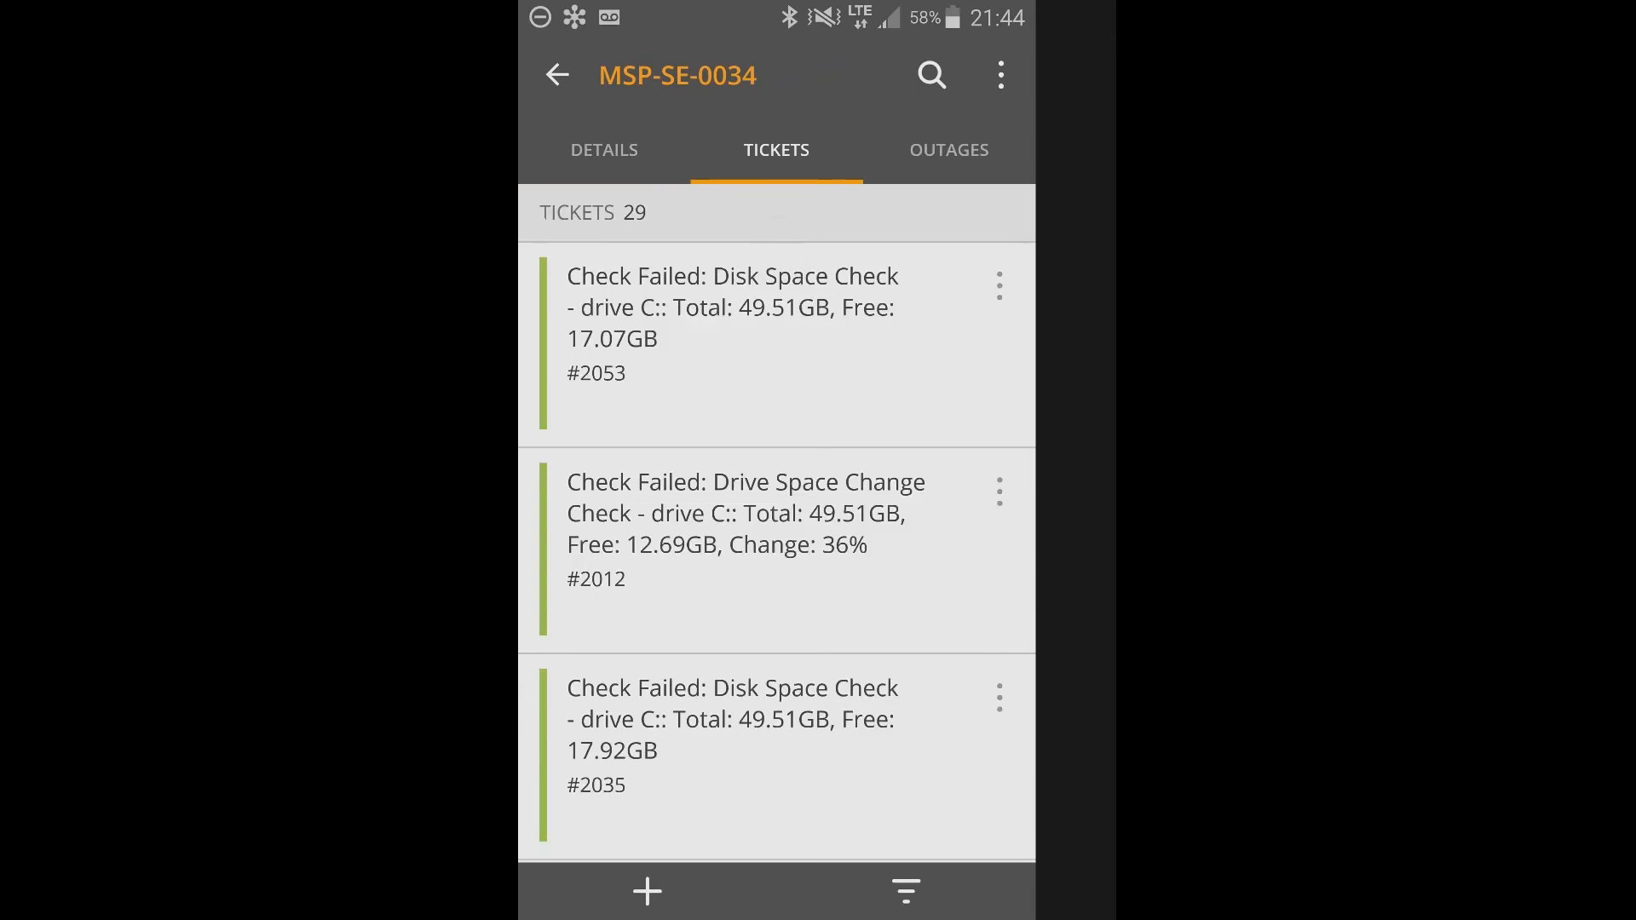
{"action": "scroll", "coordinate": [776, 524], "scroll_direction": "down", "scroll_amount": 6}
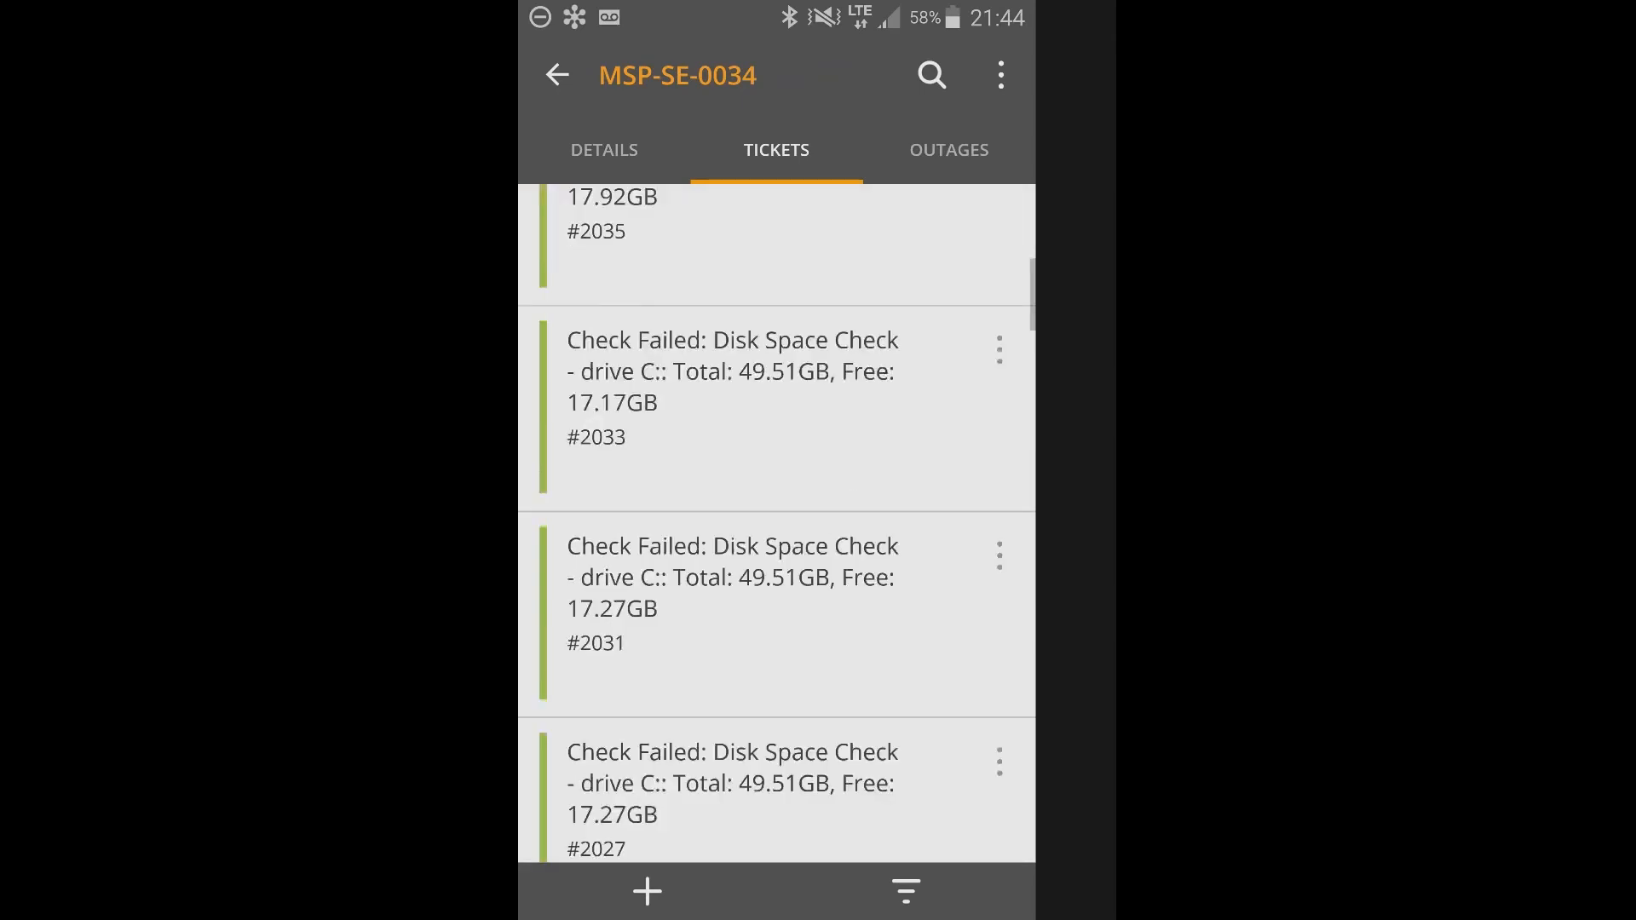
{"action": "scroll", "coordinate": [776, 524], "scroll_direction": "up", "scroll_amount": 6}
{"action": "left_click", "coordinate": [1000, 286]}
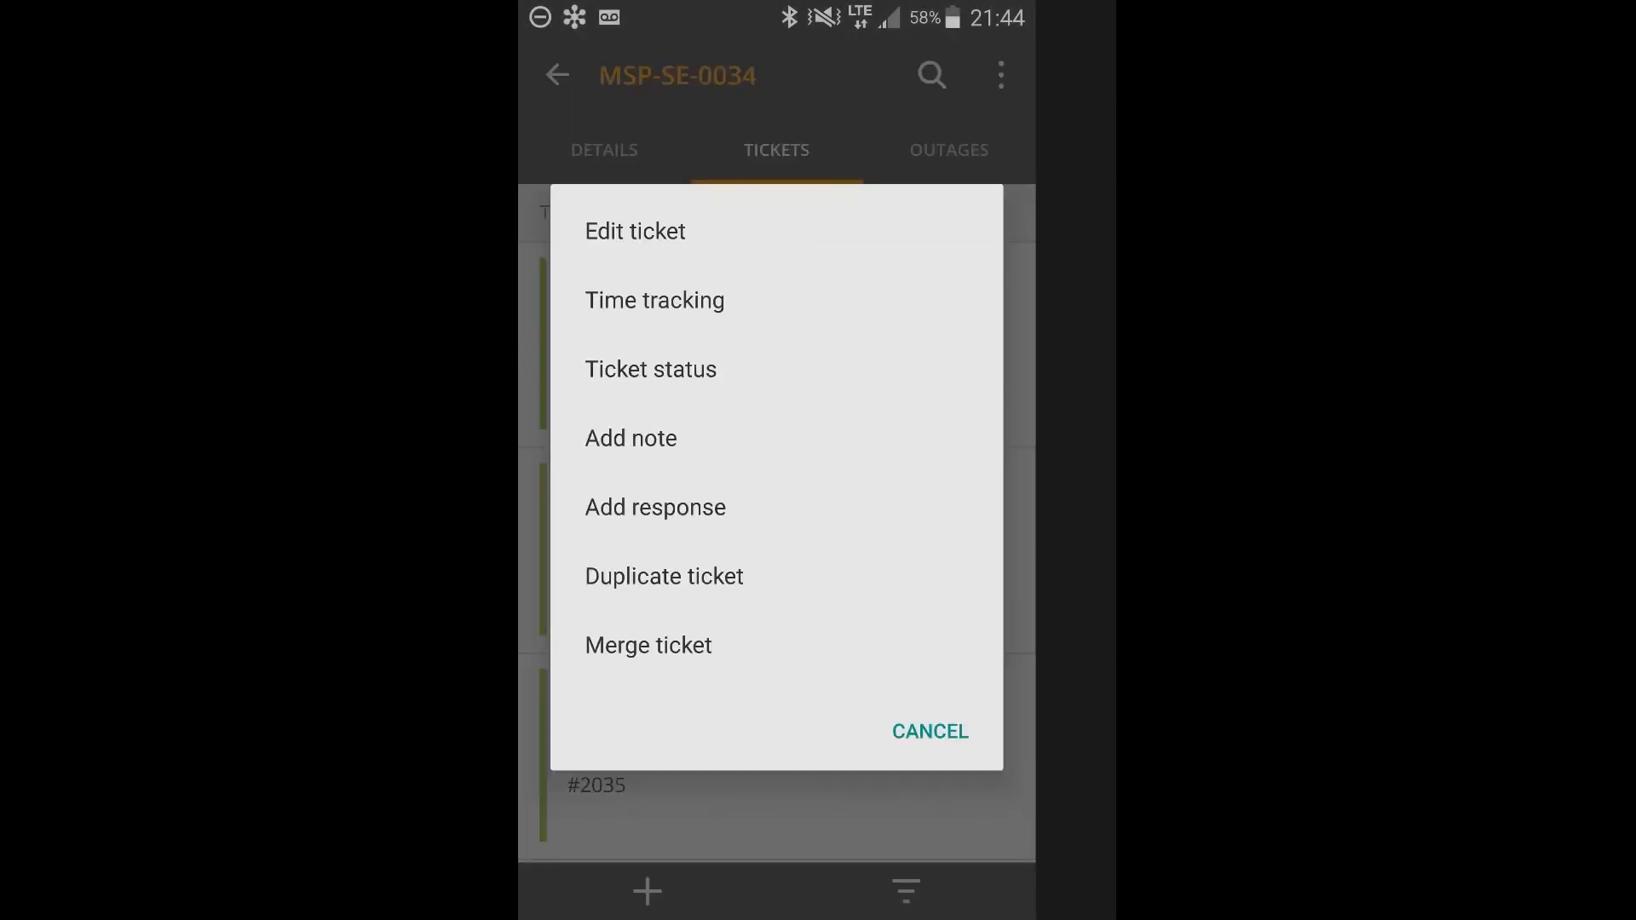
{"action": "left_click", "coordinate": [930, 732]}
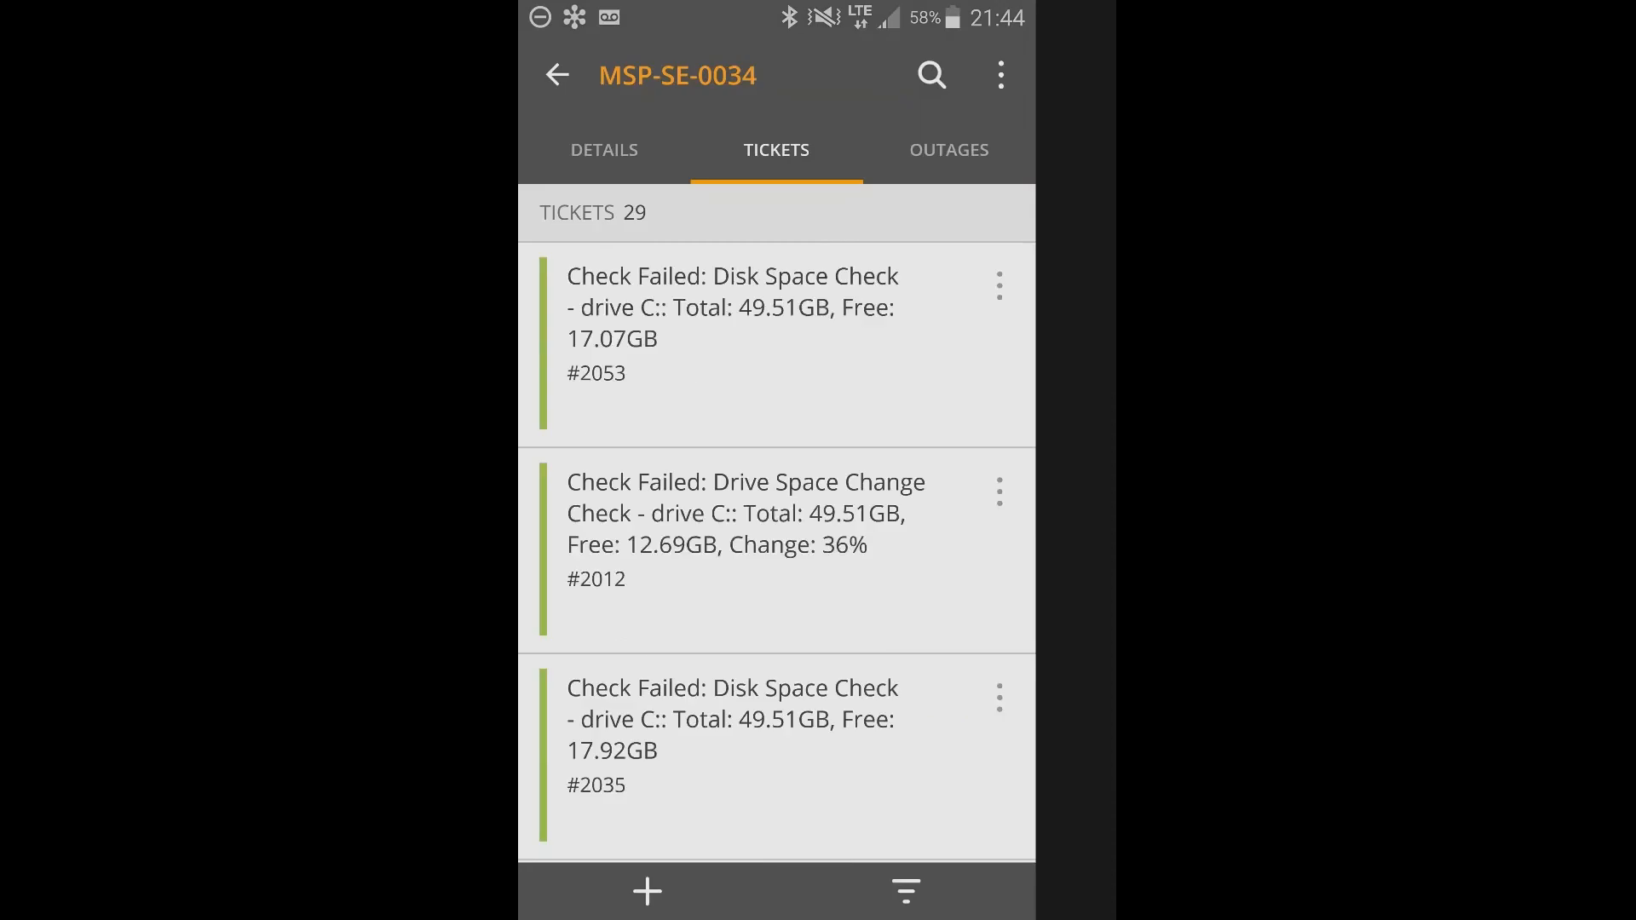
{"action": "scroll", "coordinate": [776, 524], "scroll_direction": "down", "scroll_amount": 10}
{"action": "left_click", "coordinate": [557, 75]}
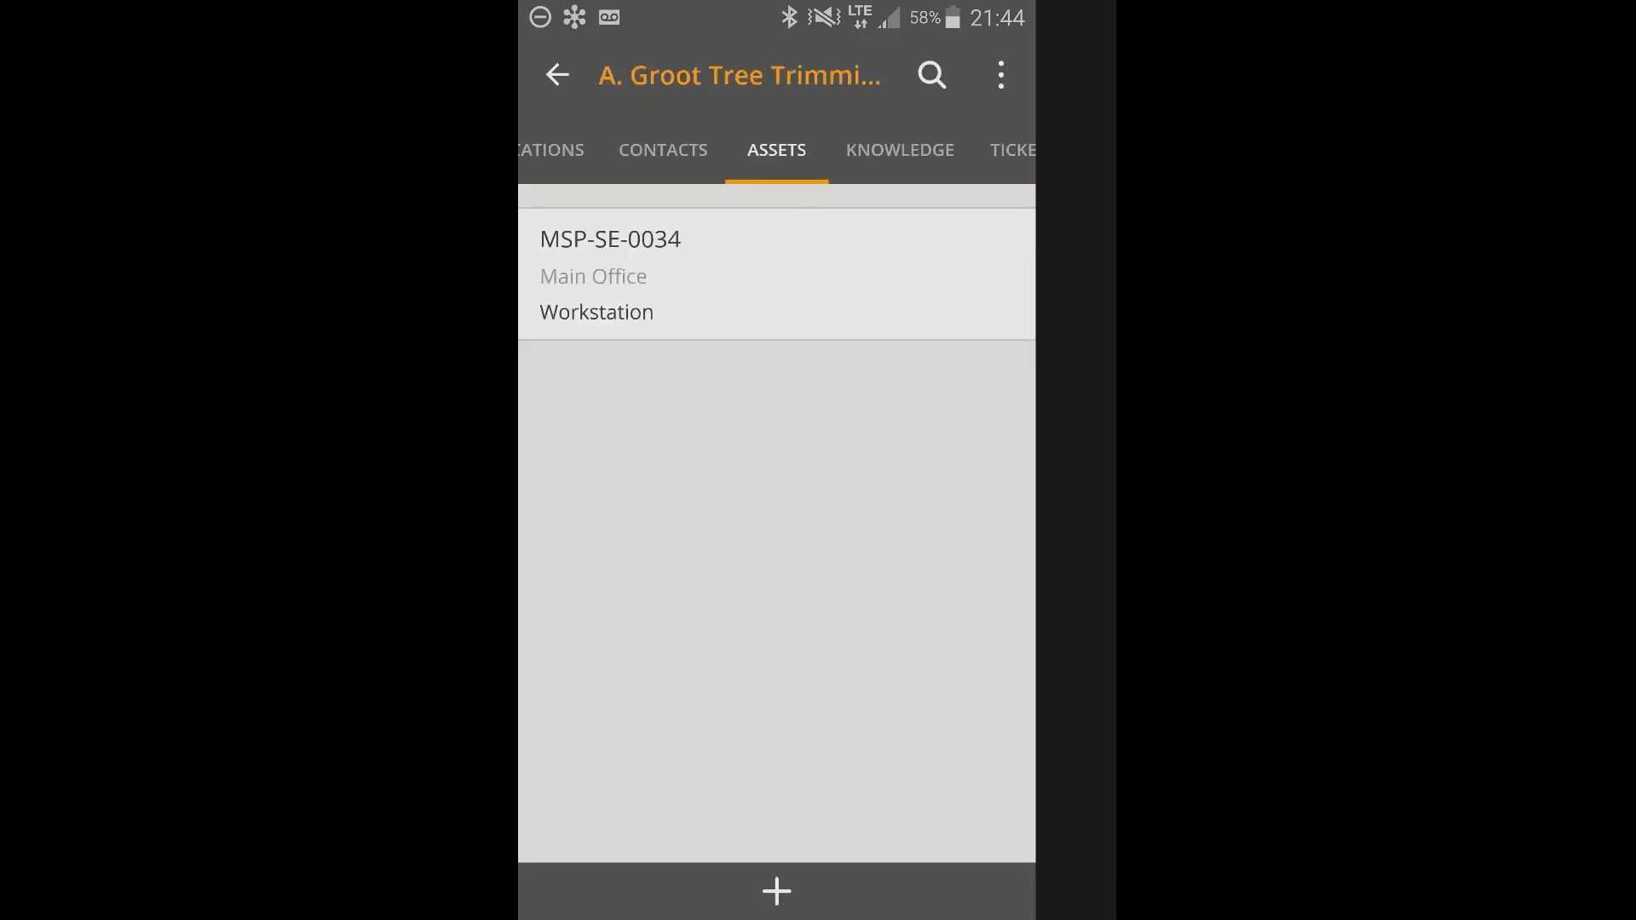
Leave the customer record and browse the Customers list.
{"action": "left_click", "coordinate": [558, 75]}
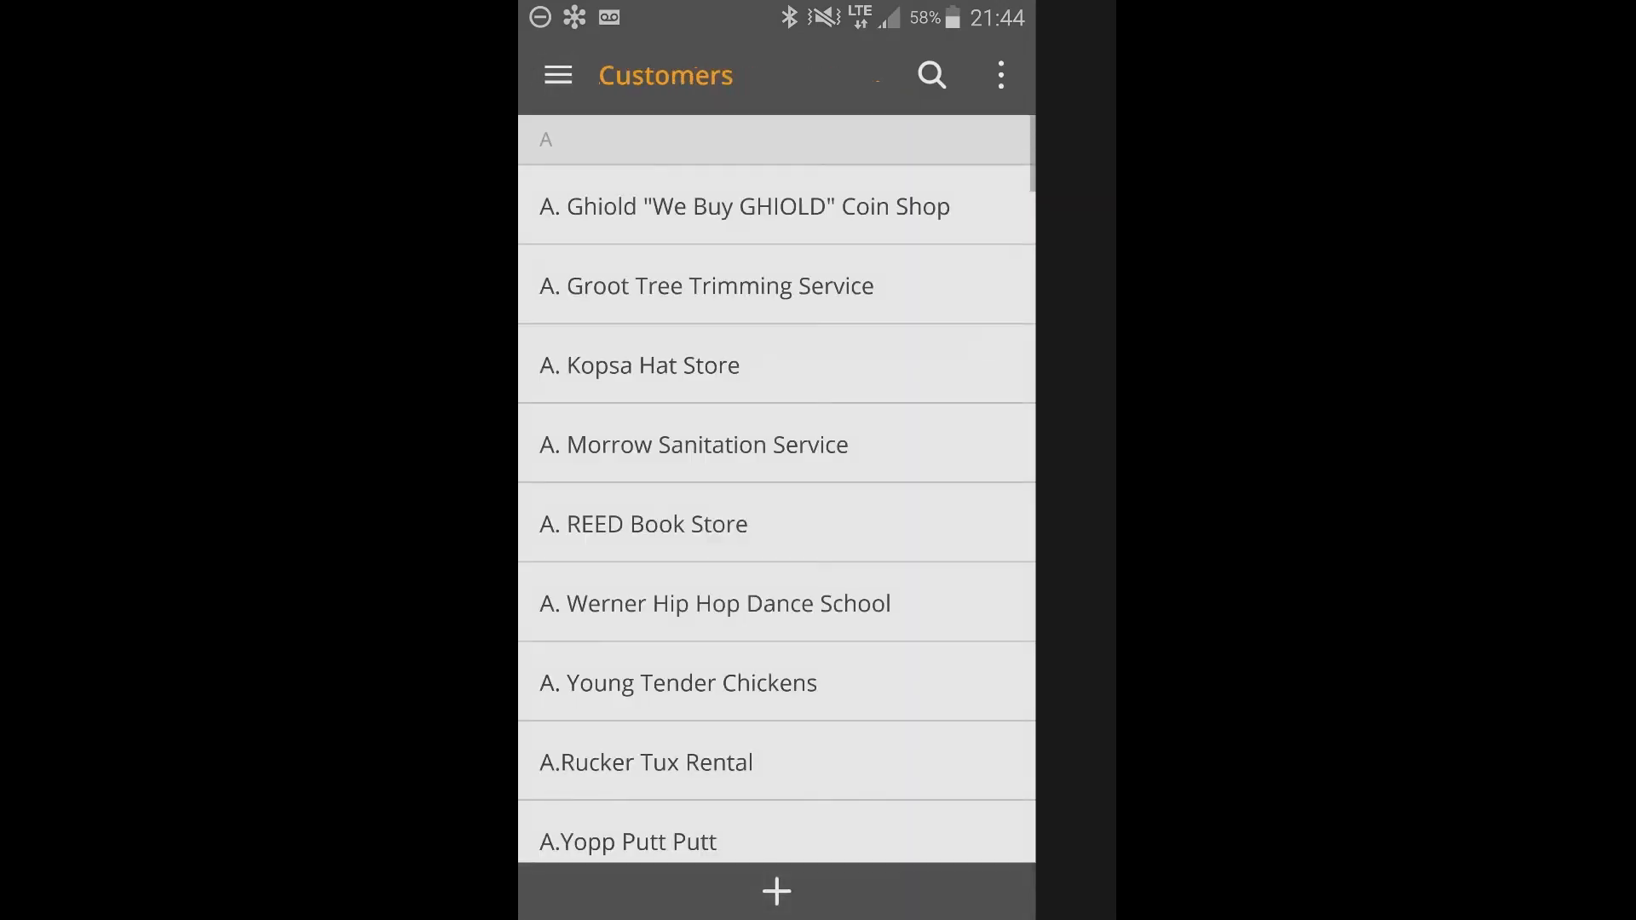
{"action": "left_click", "coordinate": [558, 75]}
{"action": "left_click", "coordinate": [643, 574]}
{"action": "scroll", "coordinate": [777, 490], "scroll_direction": "down", "scroll_amount": 10}
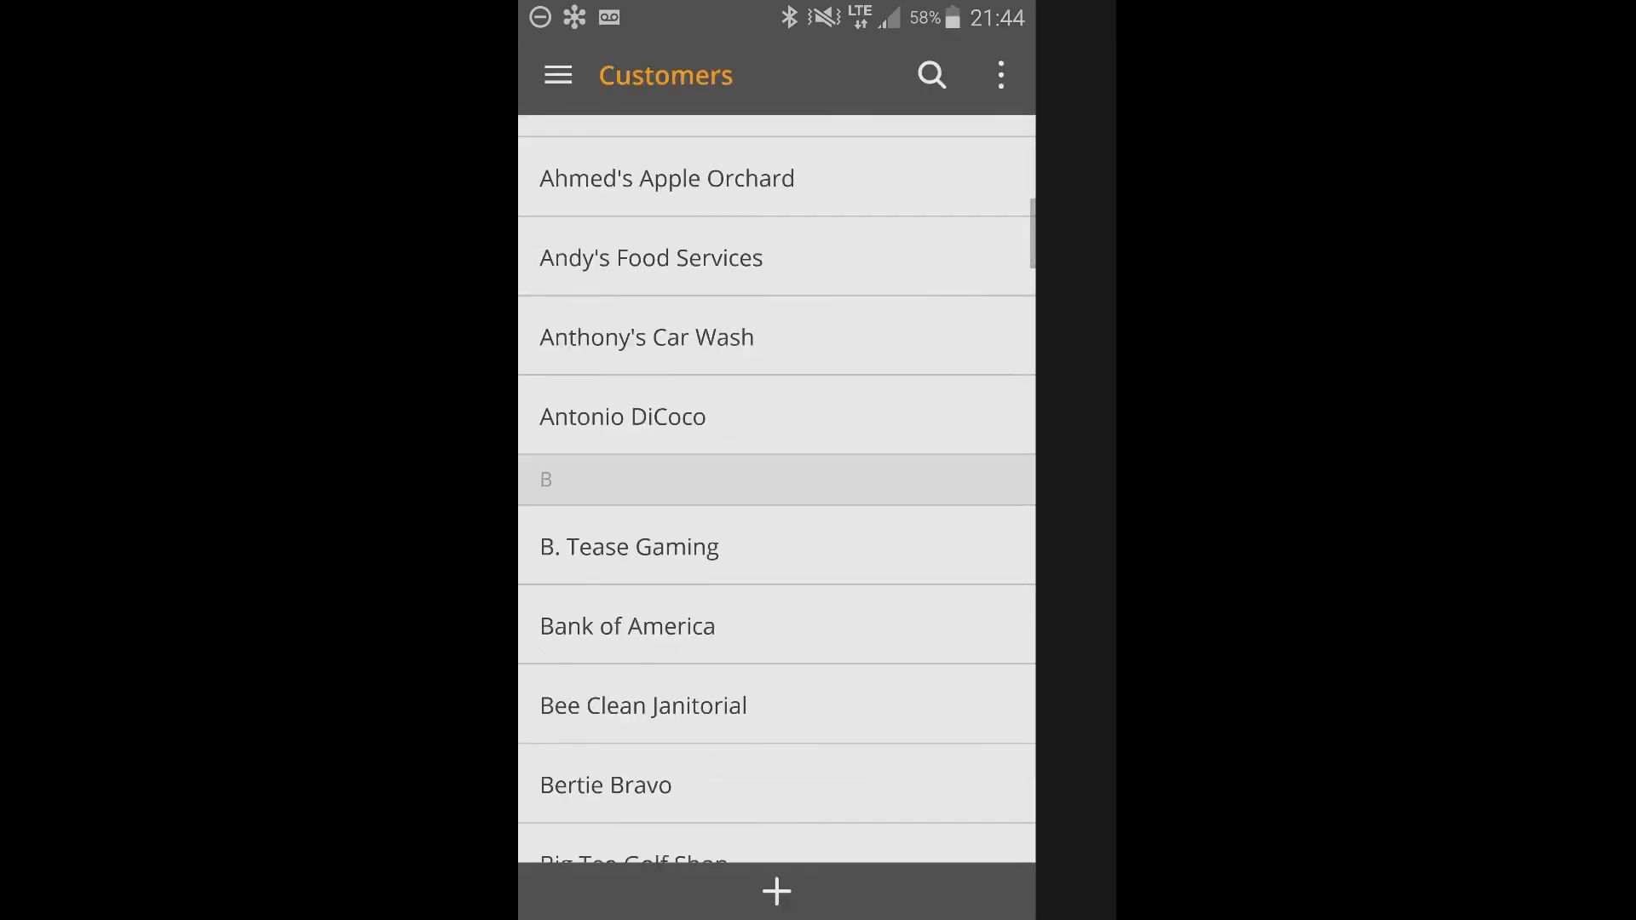
{"action": "scroll", "coordinate": [776, 490], "scroll_direction": "up", "scroll_amount": 1}
Search for Keith's Company by the first word of its name, checking matches among customers, tickets, contacts and assets.
{"action": "left_click", "coordinate": [932, 75]}
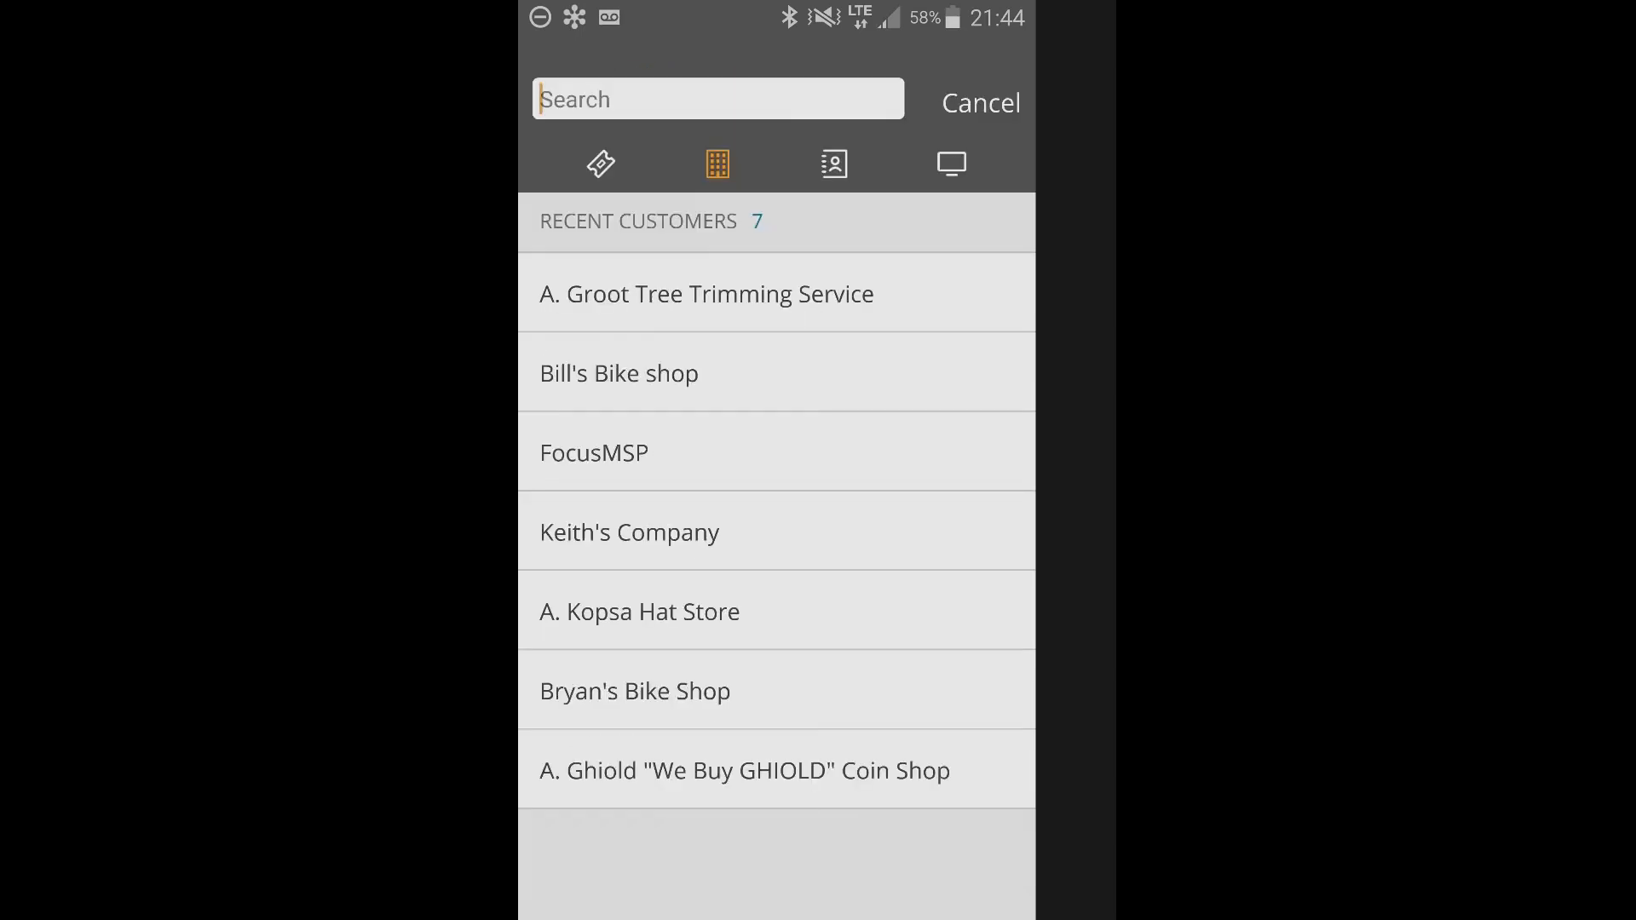
{"action": "type", "text": "keith"}
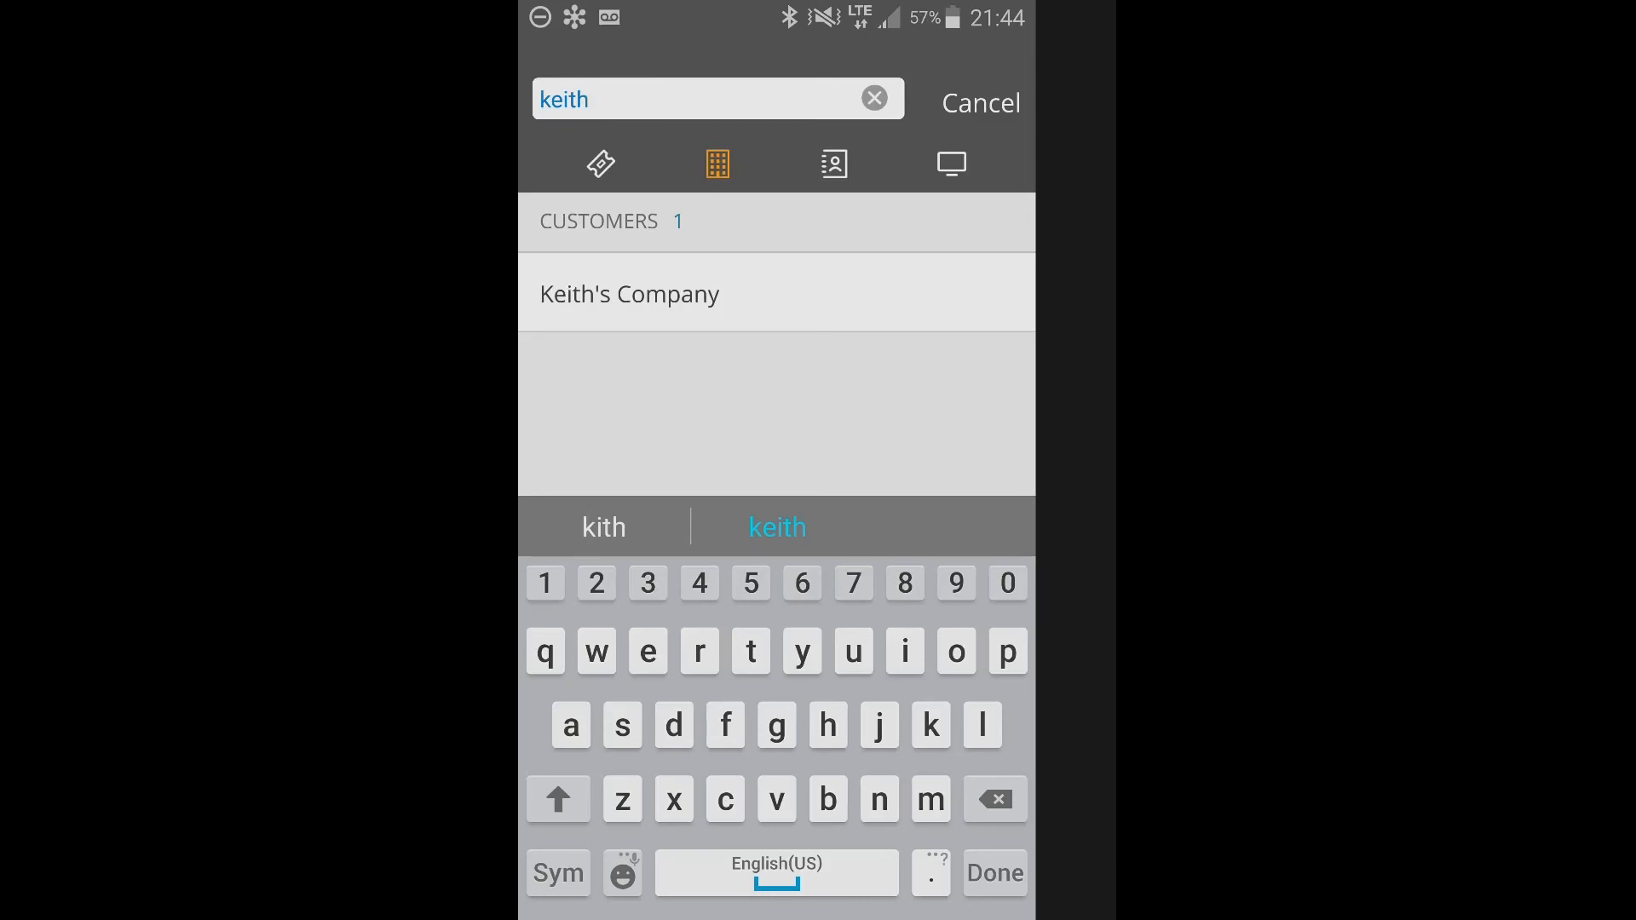
{"action": "left_click", "coordinate": [601, 163]}
{"action": "left_click", "coordinate": [835, 164]}
{"action": "left_click", "coordinate": [951, 164]}
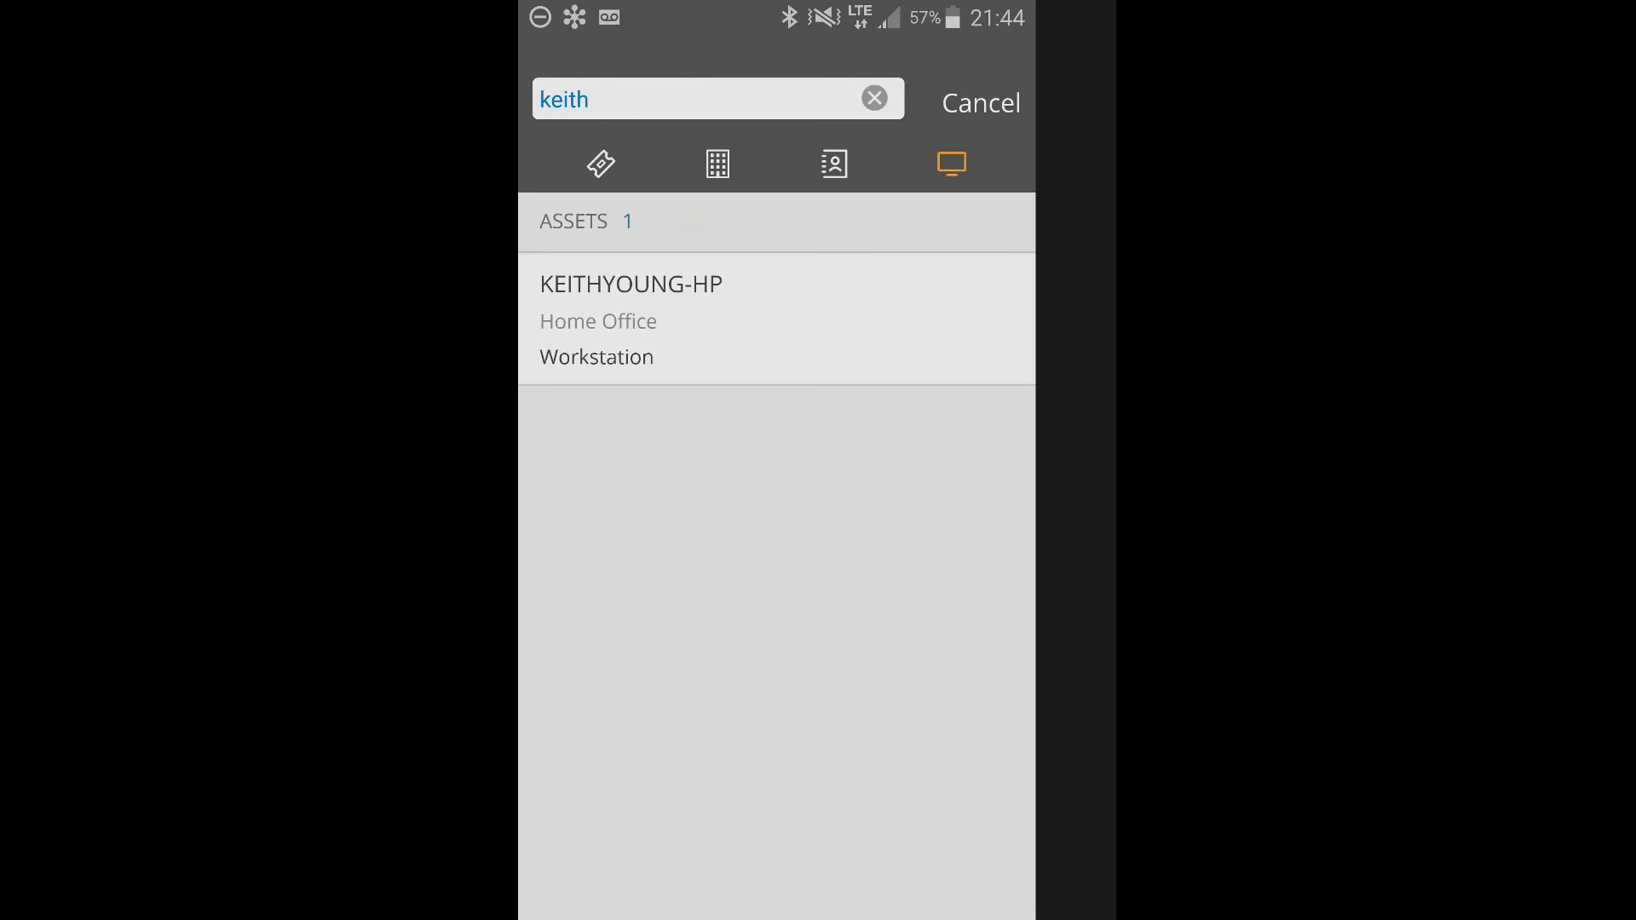
Review the details and tickets of the Home Office workstation found by the search, and return to the search results.
{"action": "left_click", "coordinate": [777, 320]}
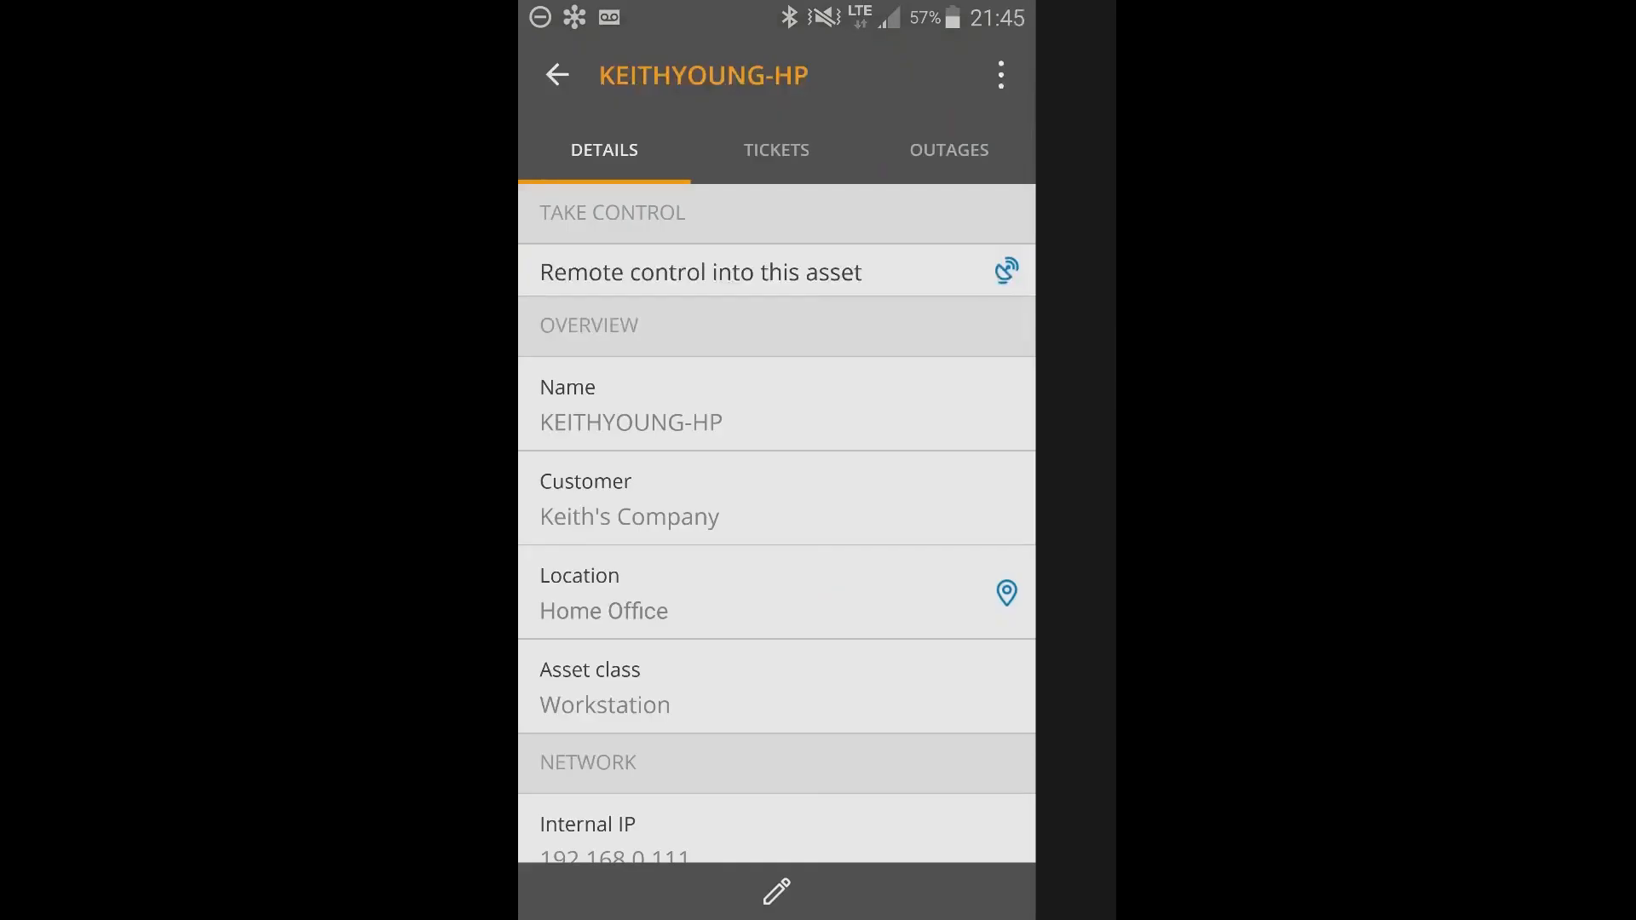
{"action": "left_click", "coordinate": [779, 150]}
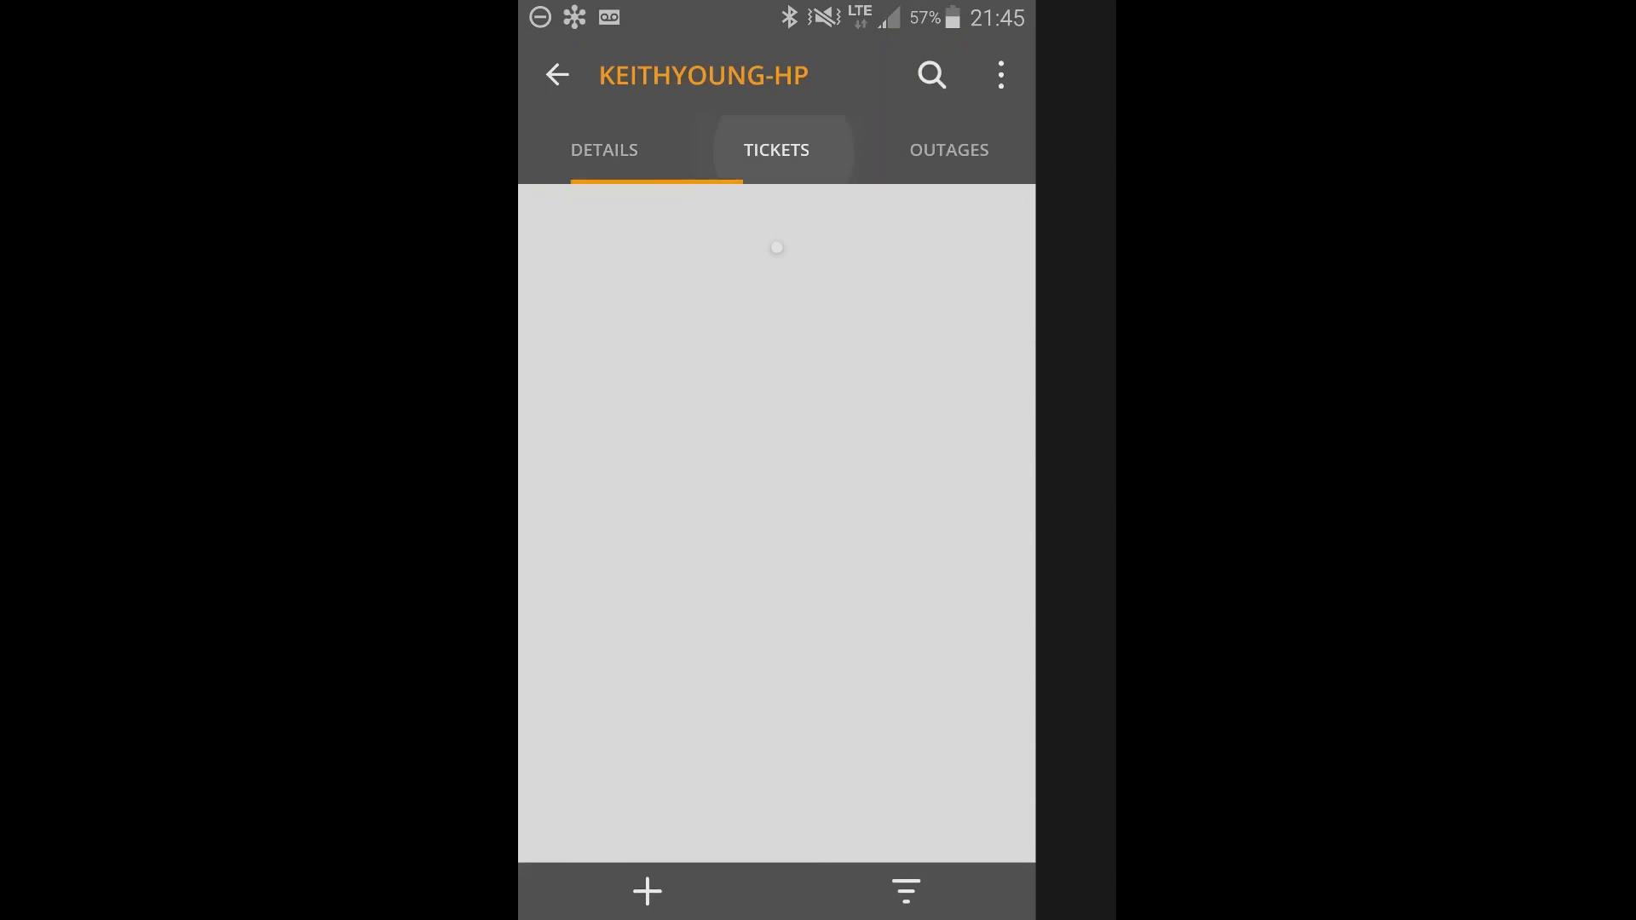
{"action": "left_click", "coordinate": [557, 75]}
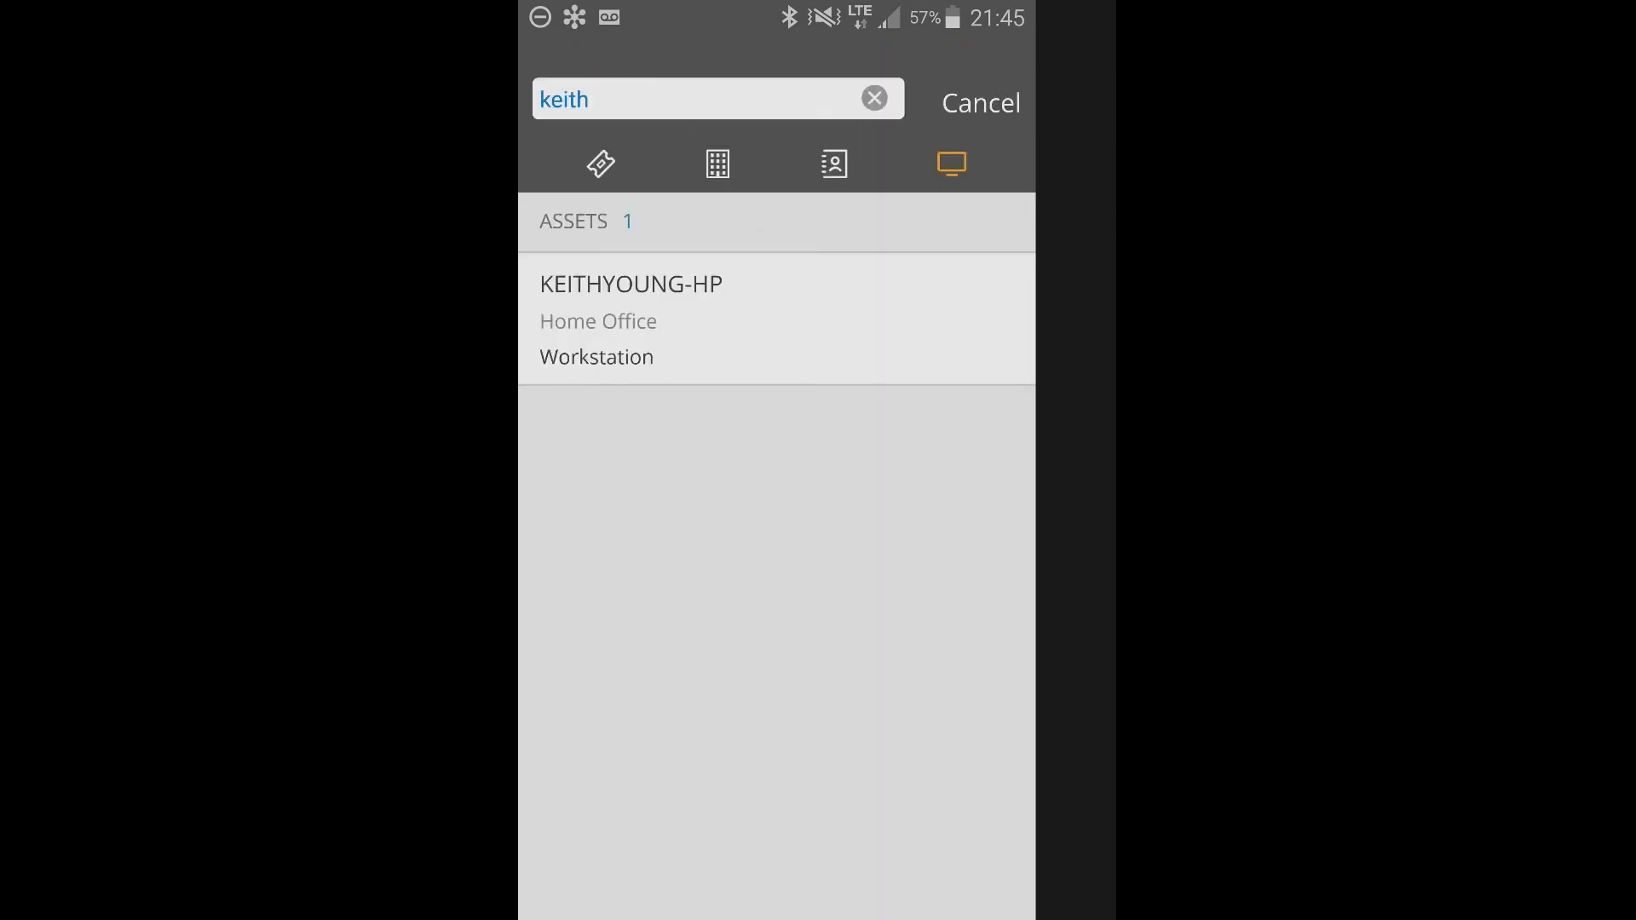
Open Keith's Company from the customer matches, review its locations and assets, and return to the start of the Customers list.
{"action": "left_click", "coordinate": [717, 163]}
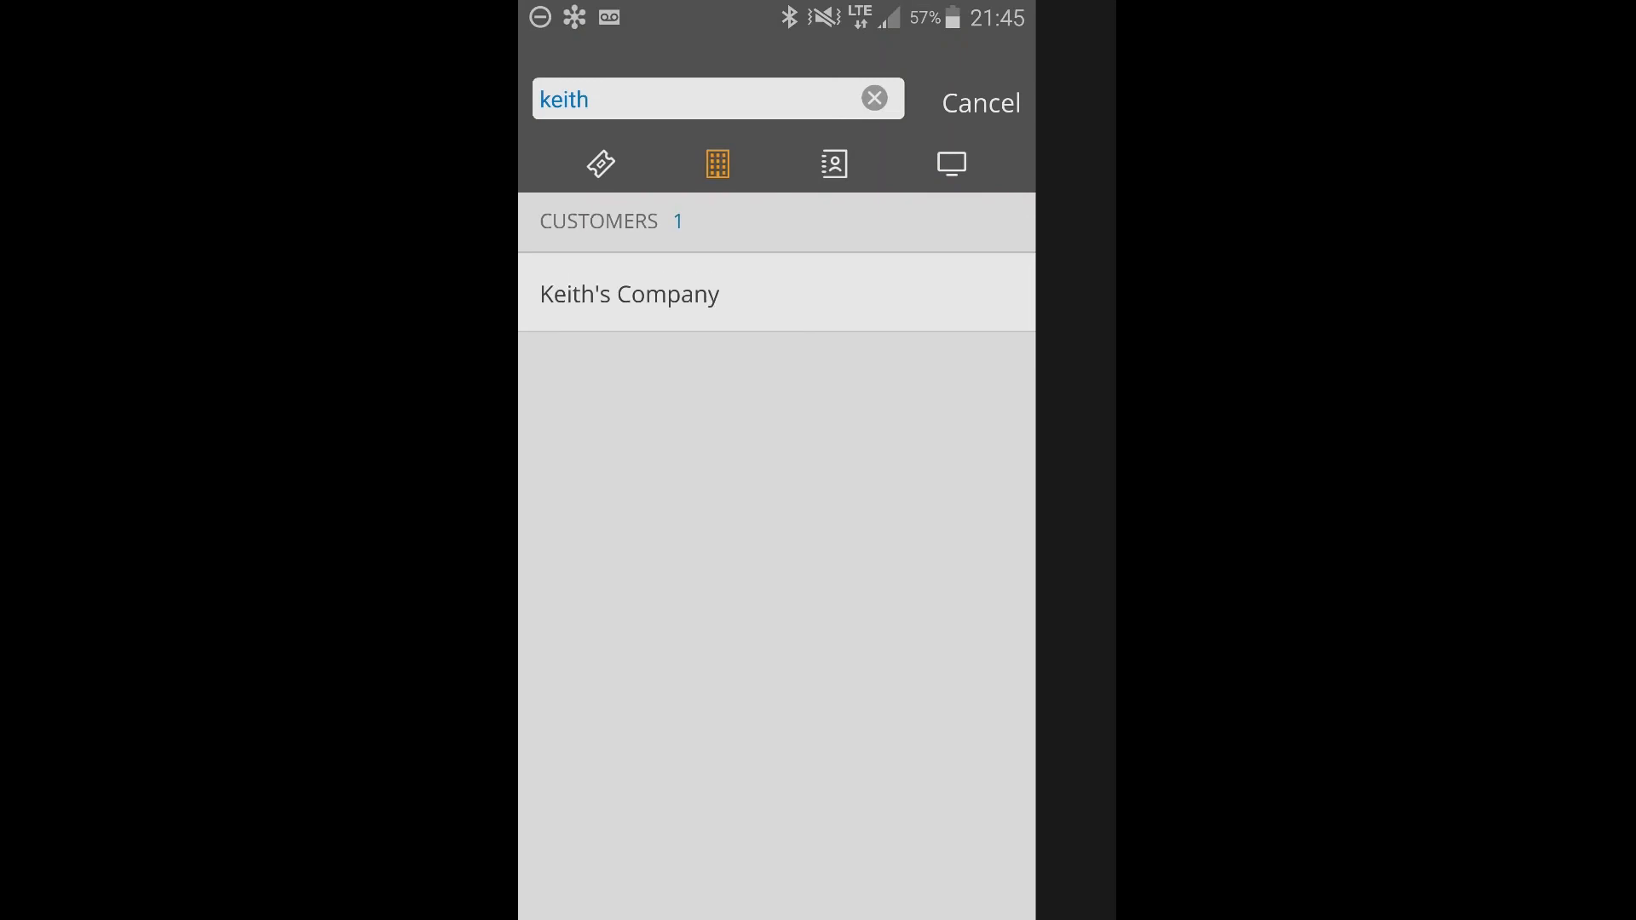
{"action": "left_click", "coordinate": [630, 294]}
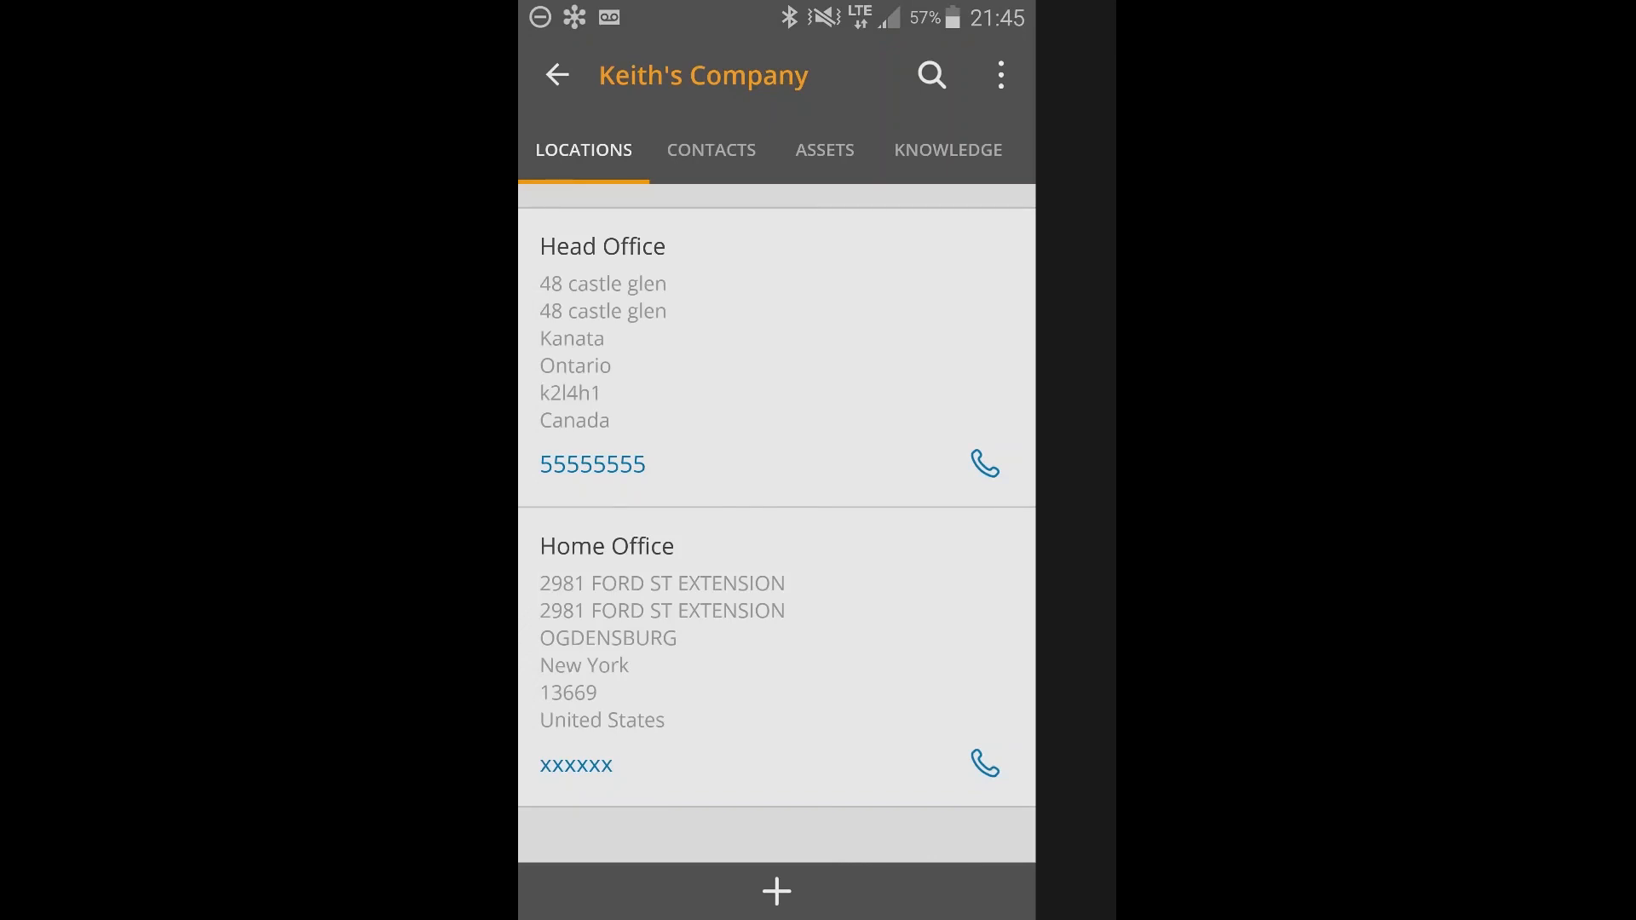
{"action": "left_click", "coordinate": [825, 150]}
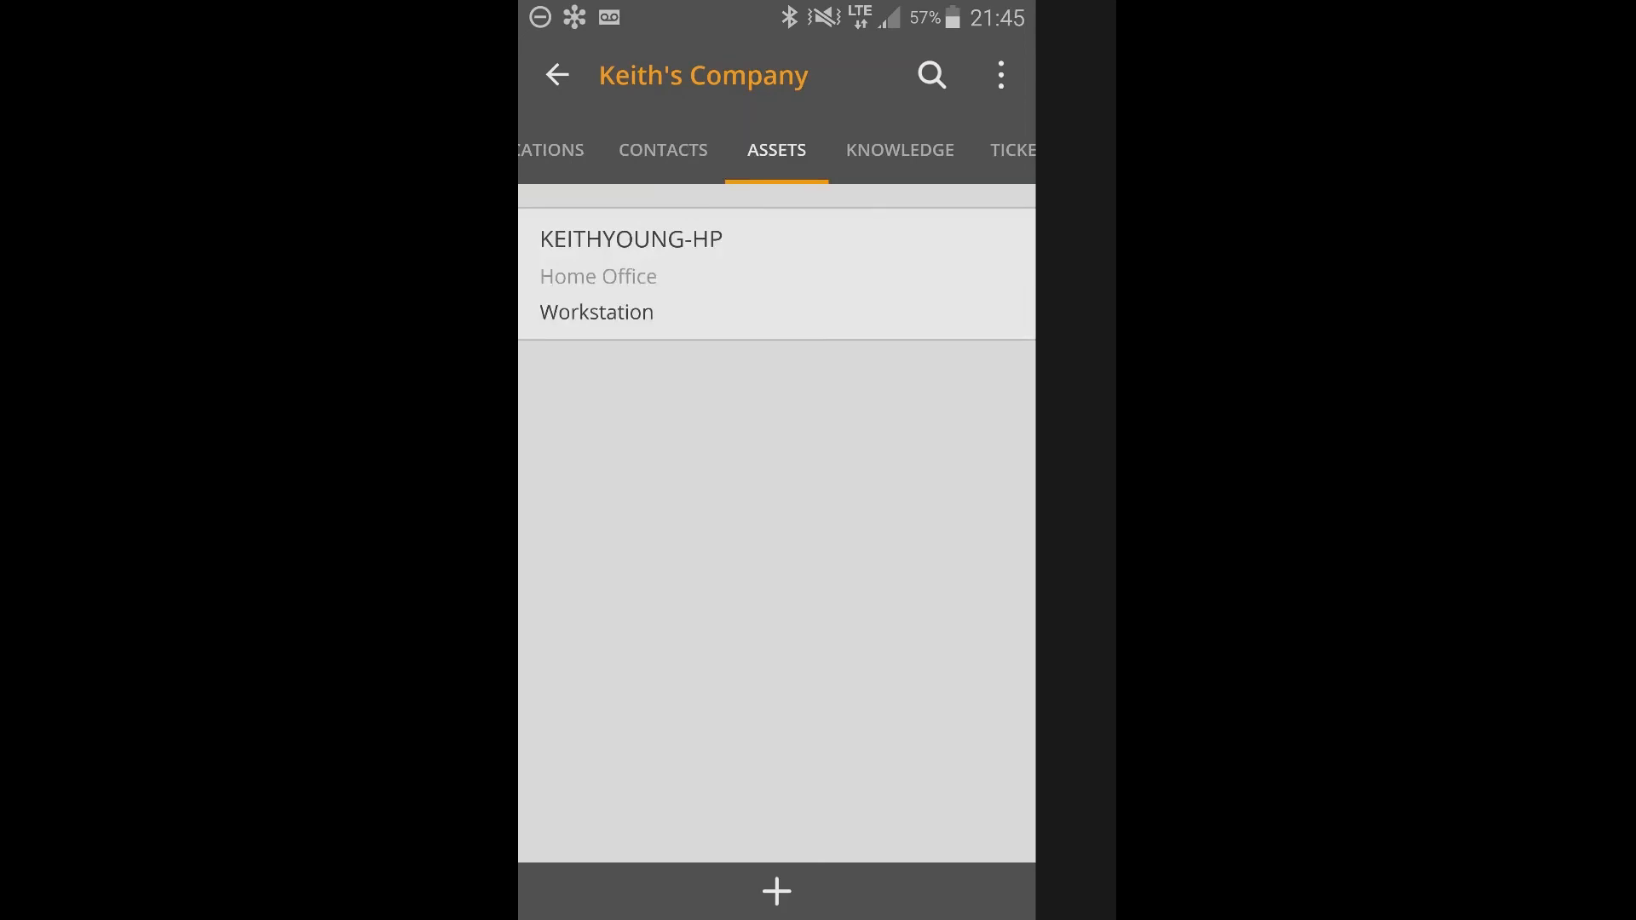
{"action": "left_click", "coordinate": [557, 75]}
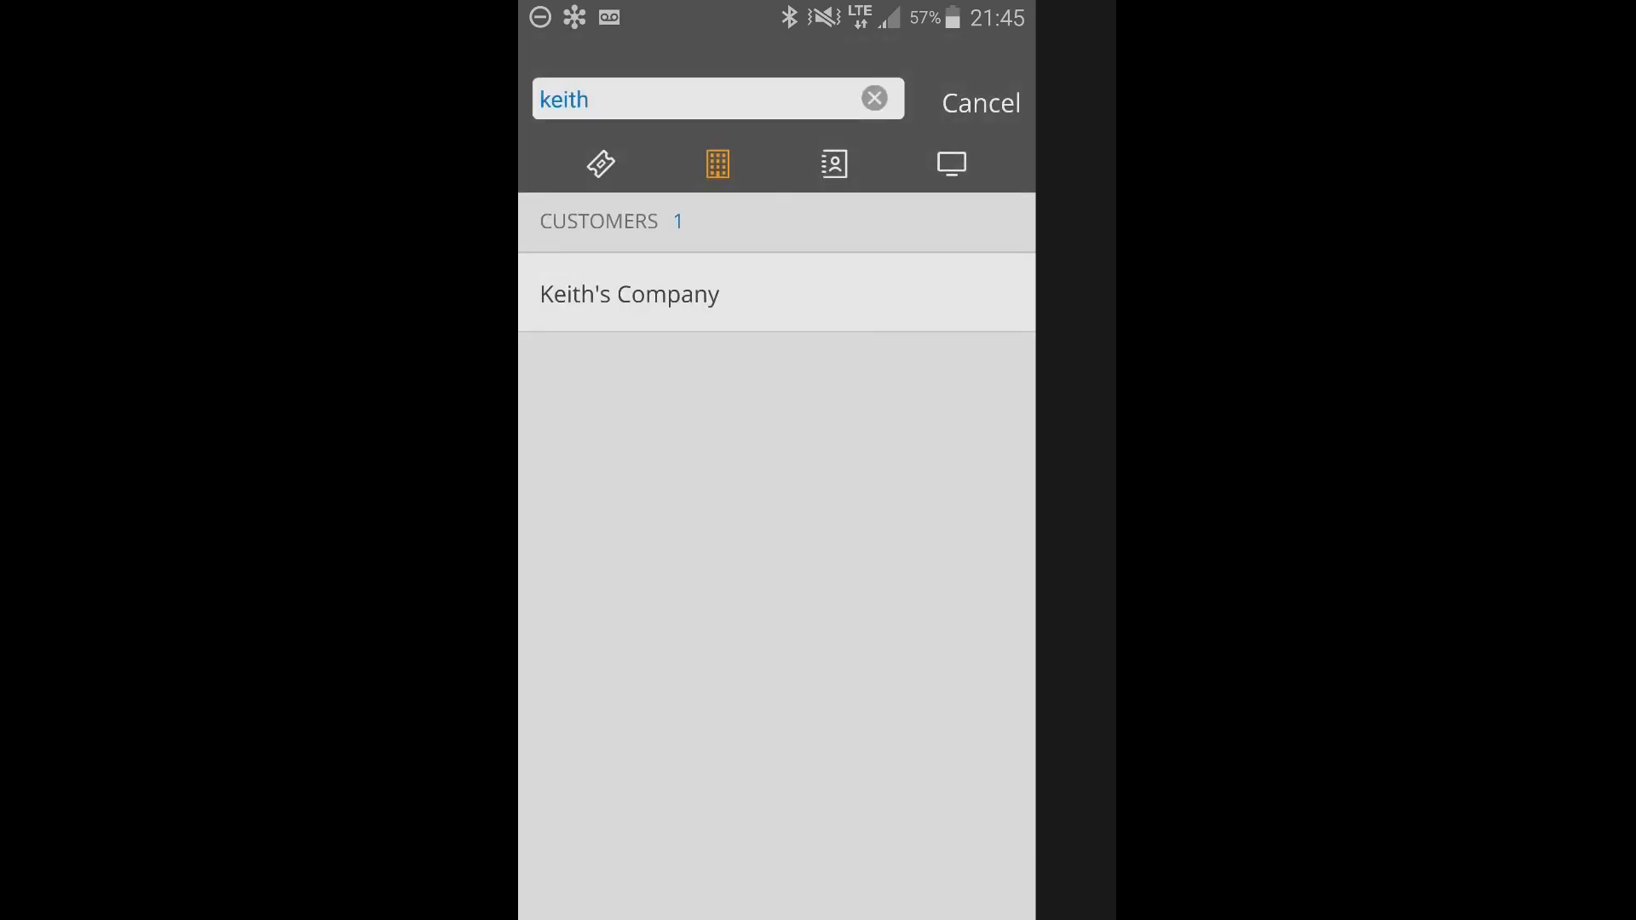
{"action": "left_click", "coordinate": [981, 103]}
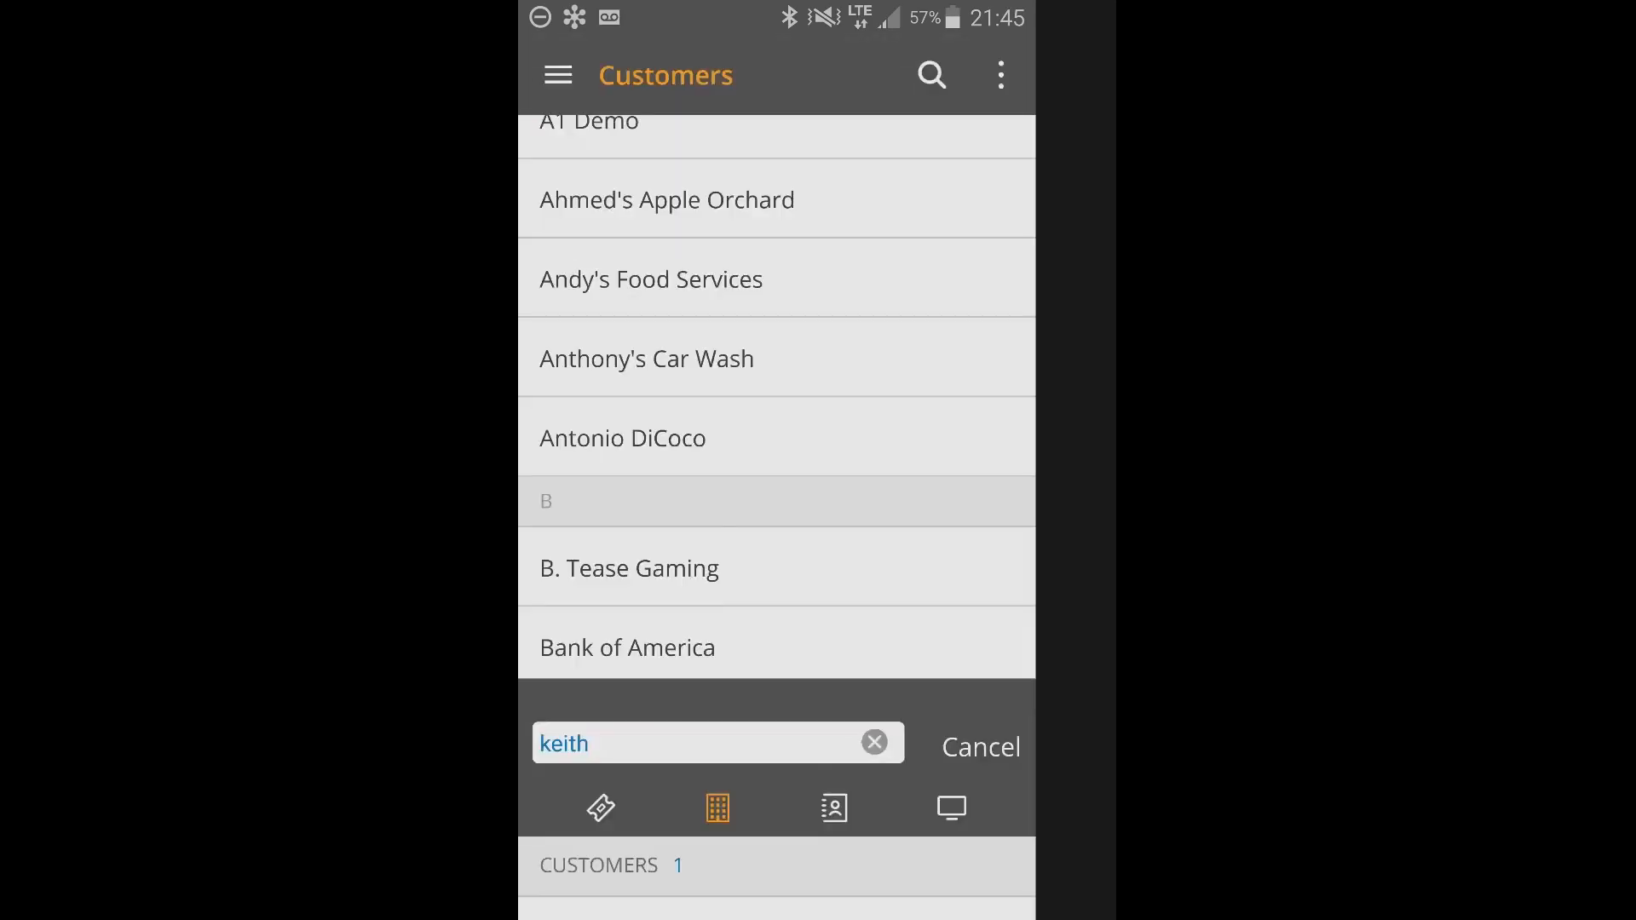
{"action": "scroll", "coordinate": [777, 488], "scroll_direction": "up", "scroll_amount": 9}
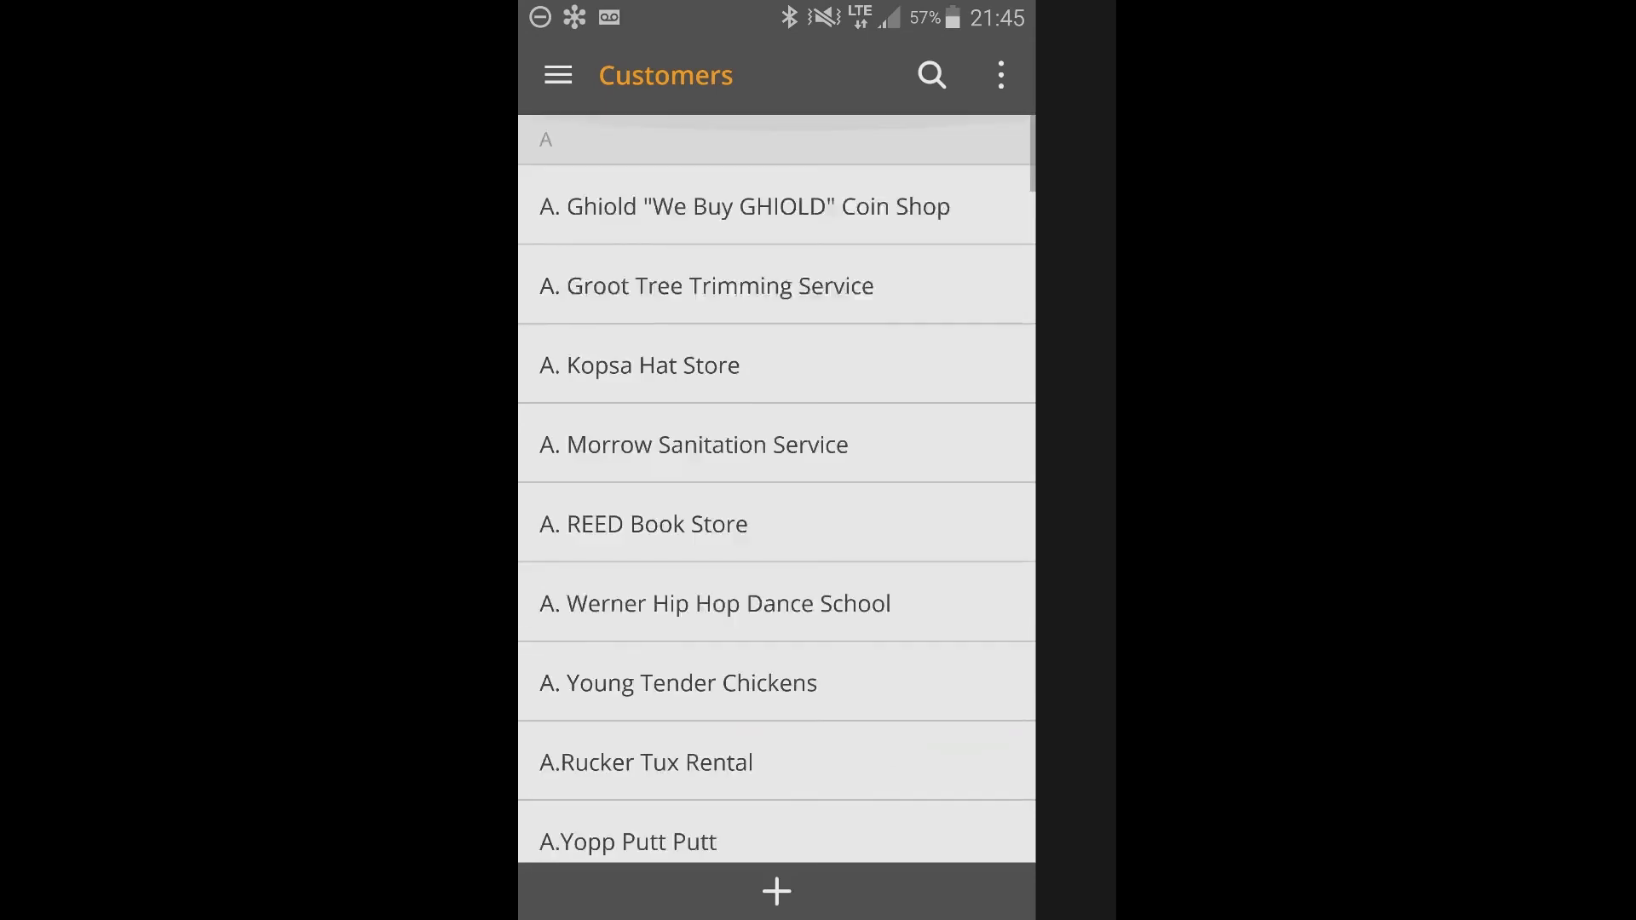
Open the Exchange down ticket for Bryan's Bike Shop from My tickets and review its details and updates.
{"action": "left_click", "coordinate": [558, 75]}
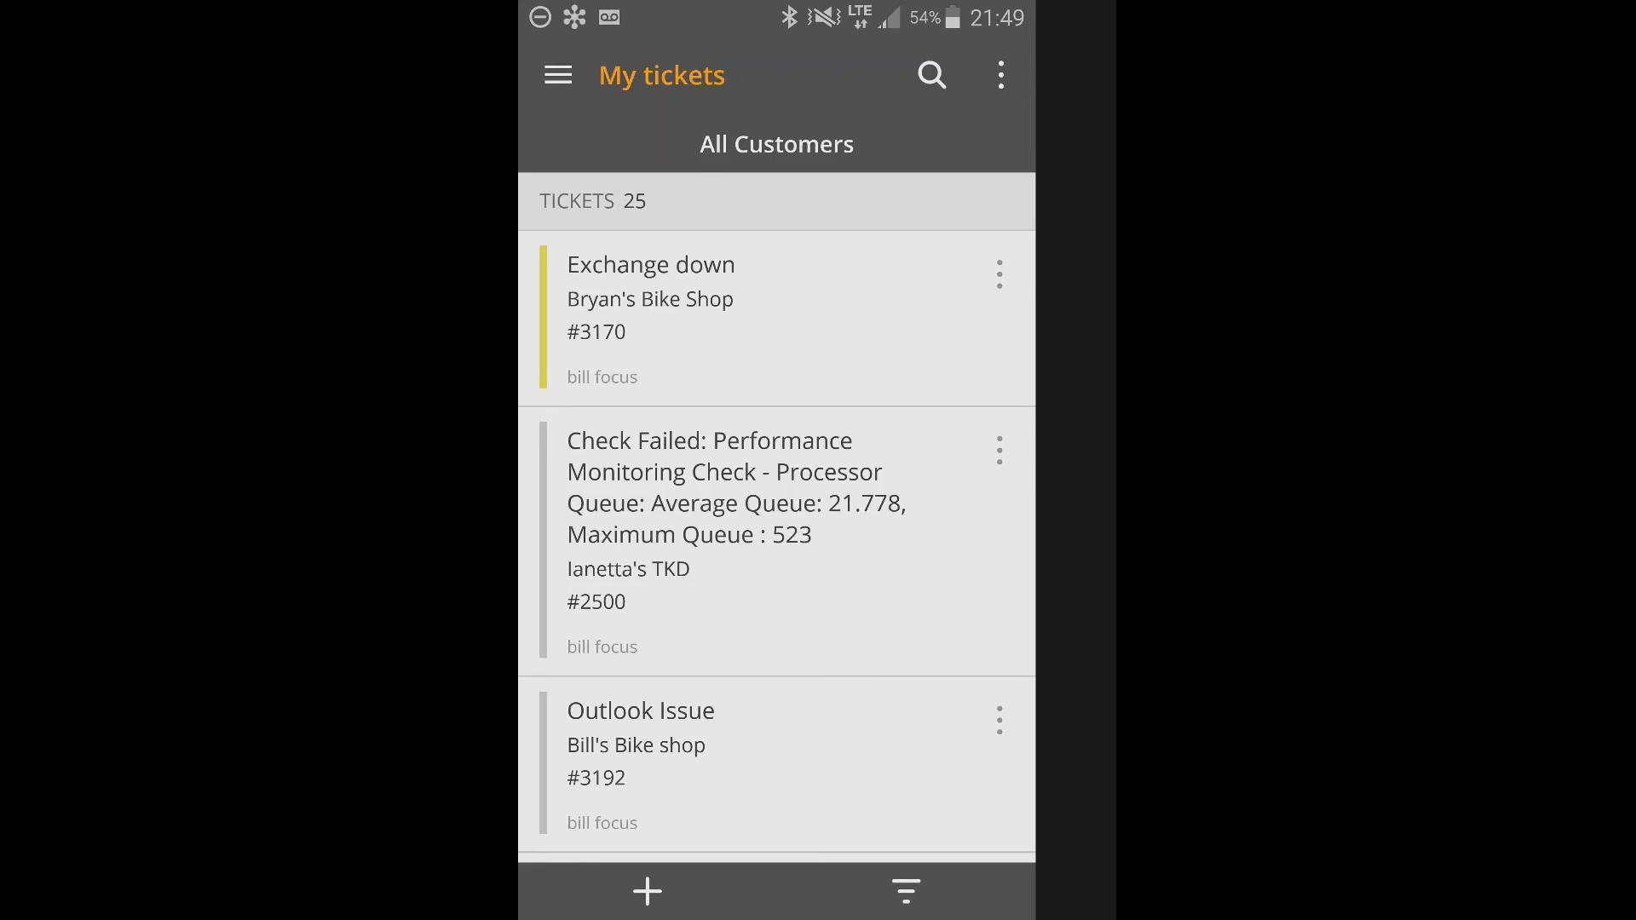
{"action": "left_click", "coordinate": [651, 299]}
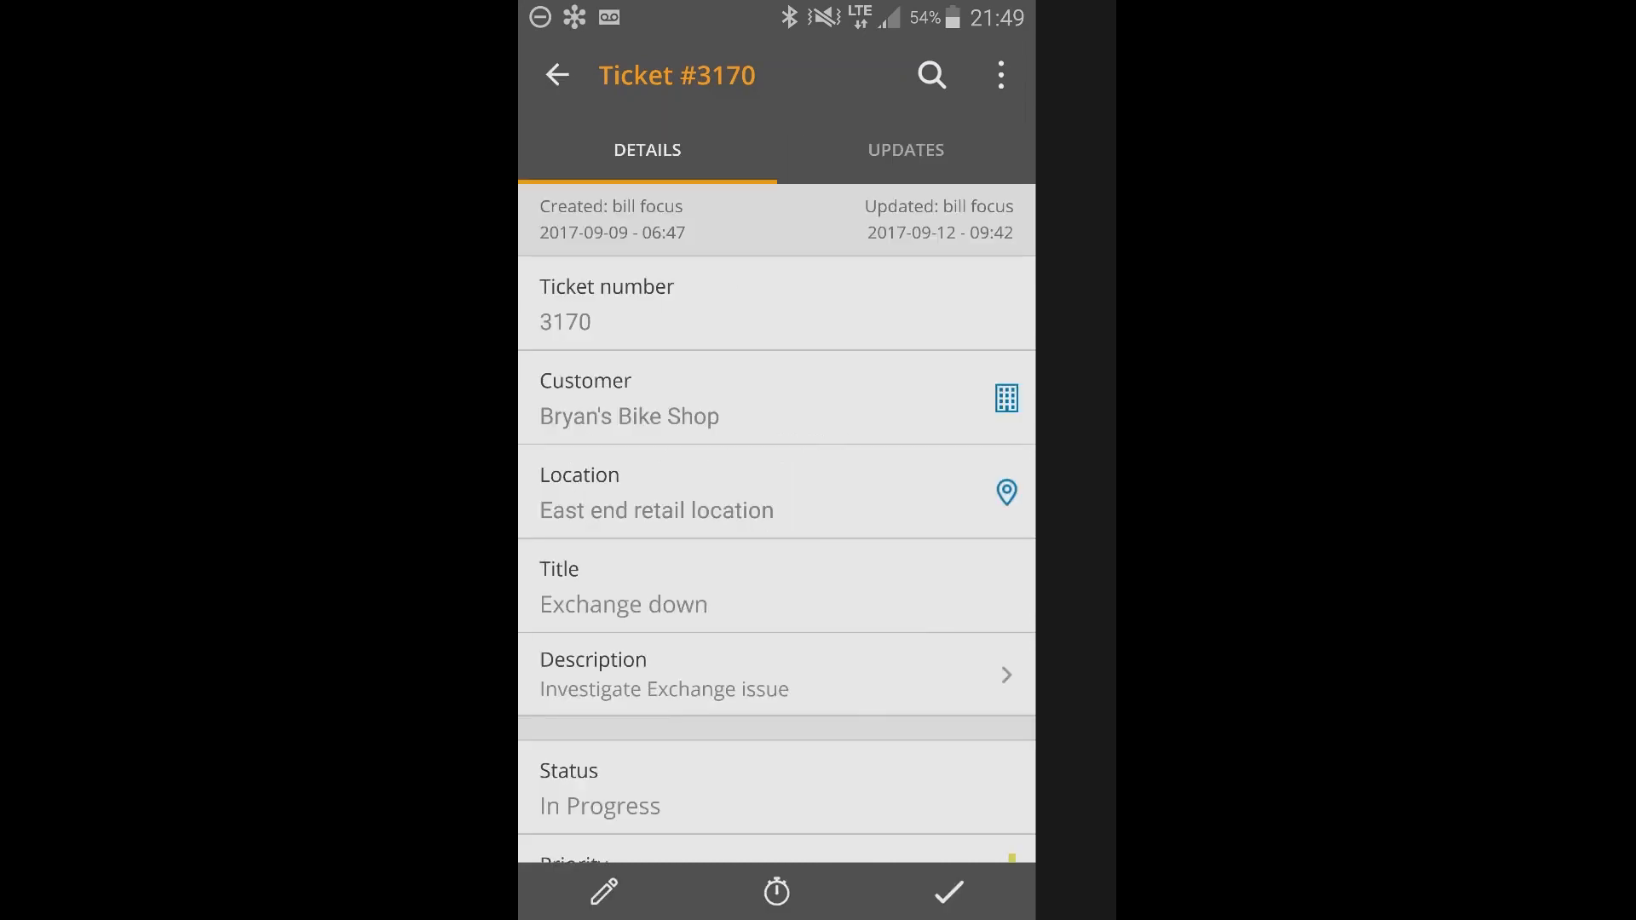
{"action": "left_click", "coordinate": [906, 150]}
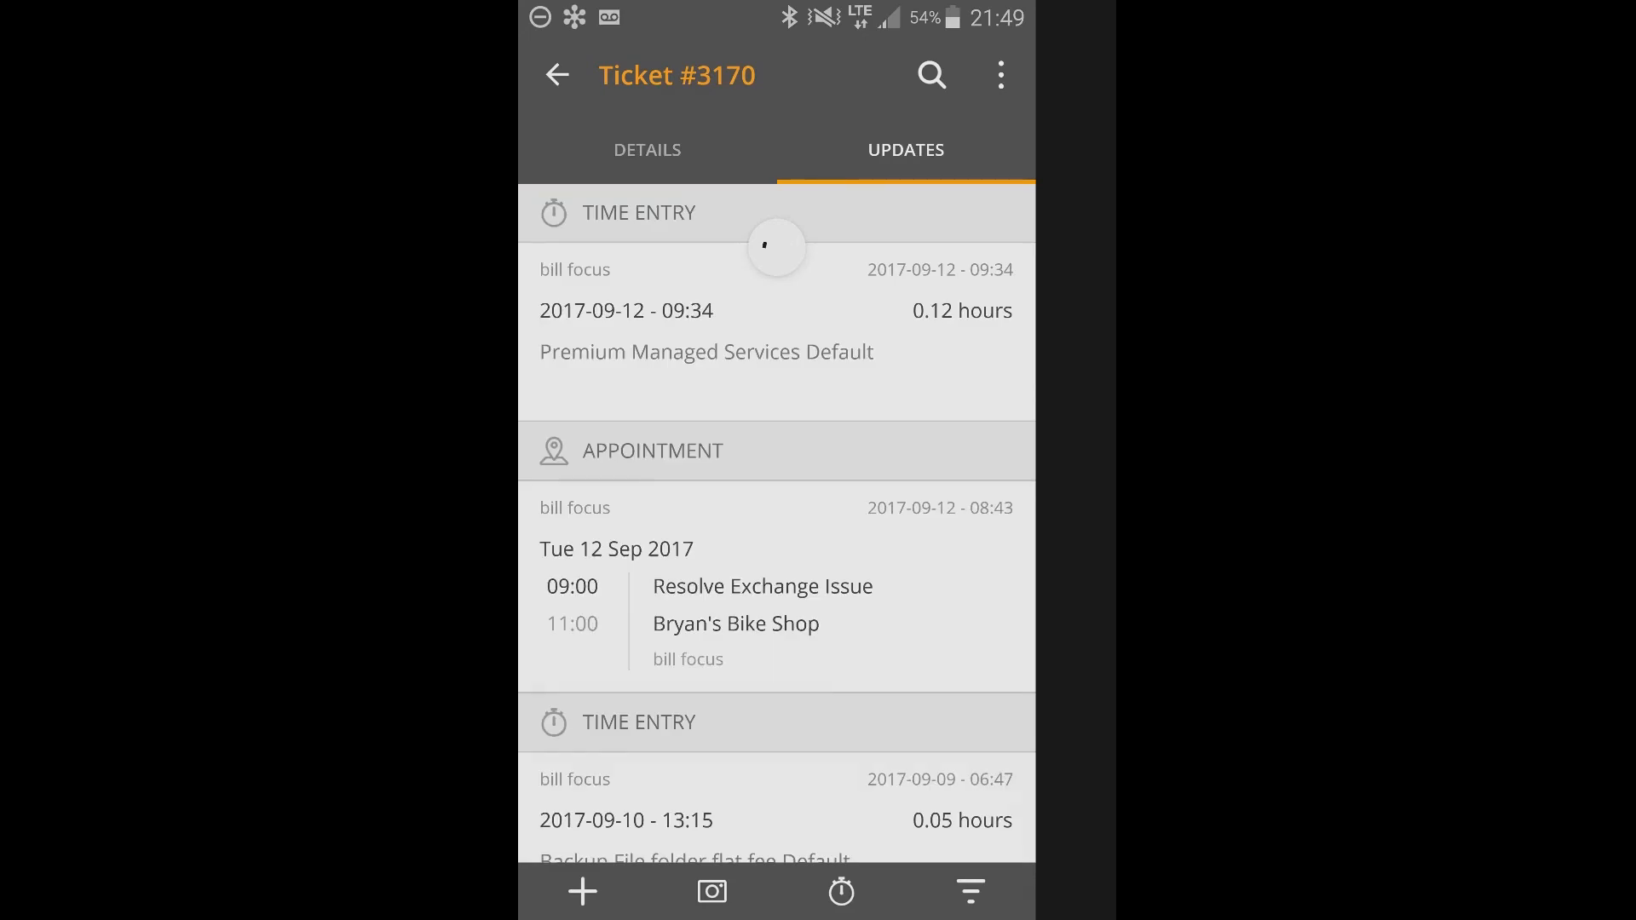
Try to take a photo with the camera as an attachment for the Exchange down ticket.
{"action": "left_click", "coordinate": [712, 891]}
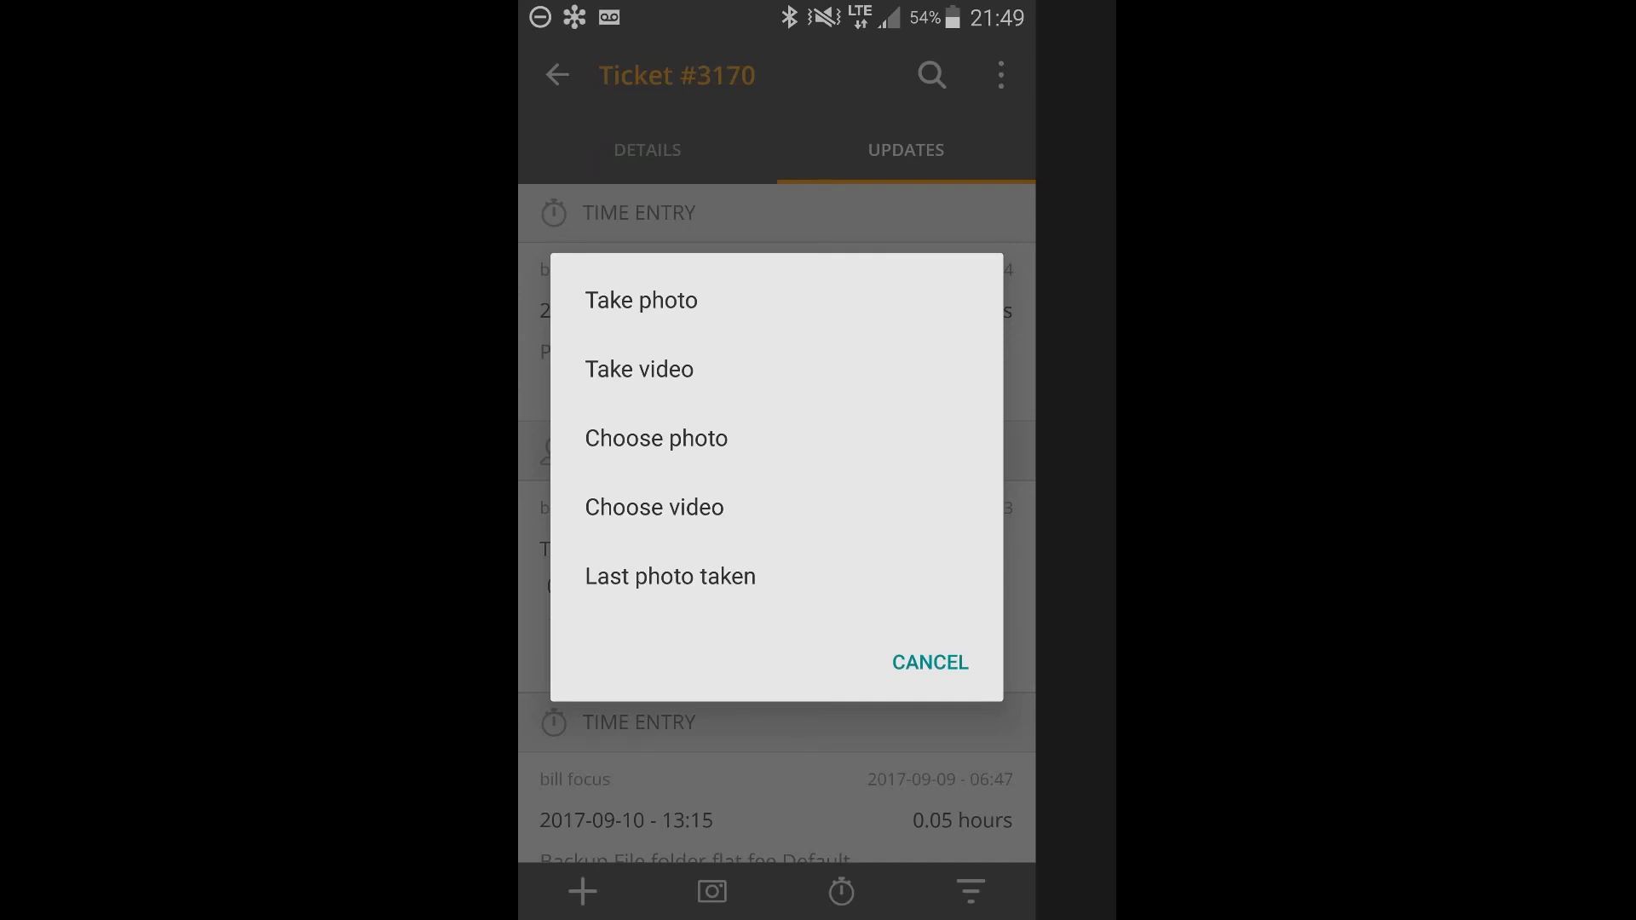
{"action": "left_click", "coordinate": [931, 663]}
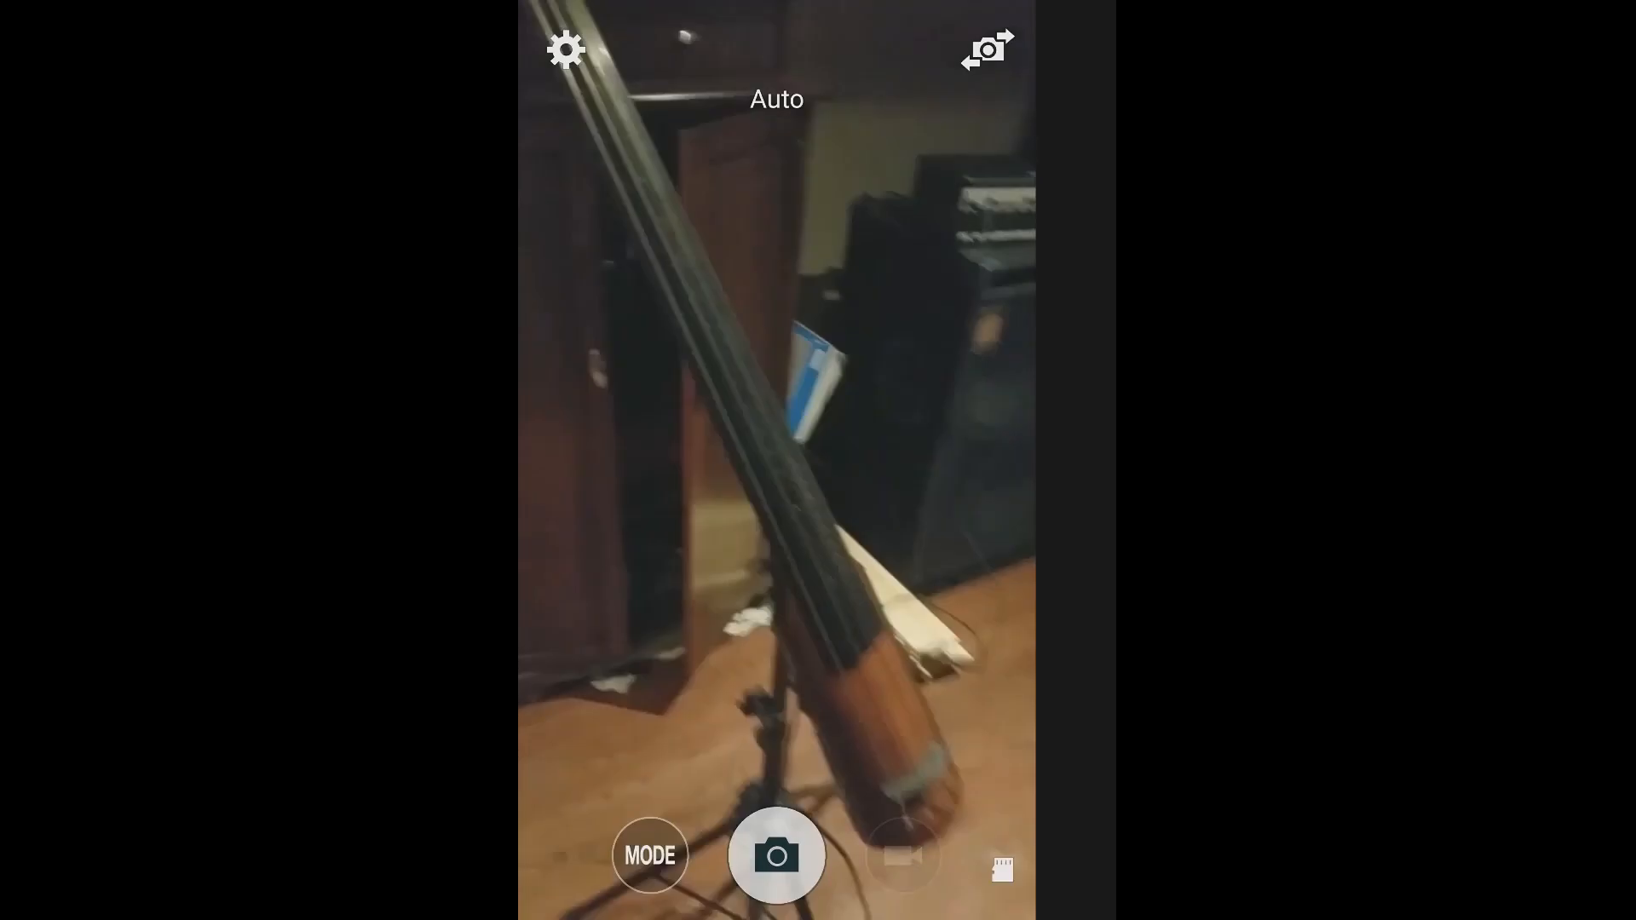
{"action": "left_click", "coordinate": [777, 856]}
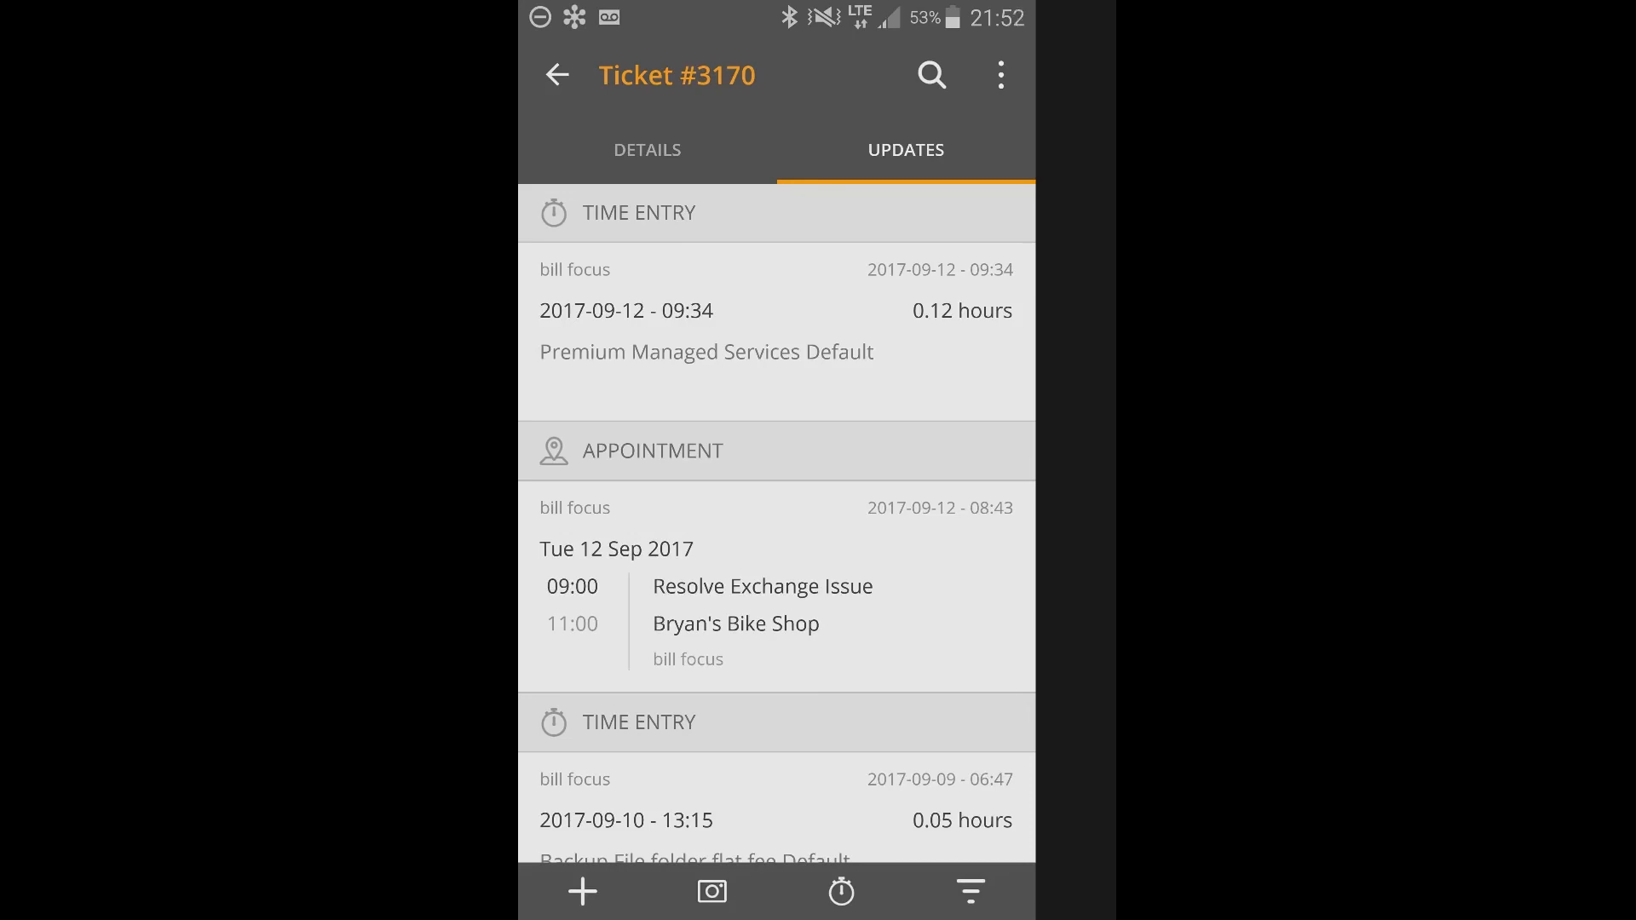
Leave the Exchange down ticket and open the app's Settings to look through the notification and authentication options.
{"action": "left_click", "coordinate": [558, 75]}
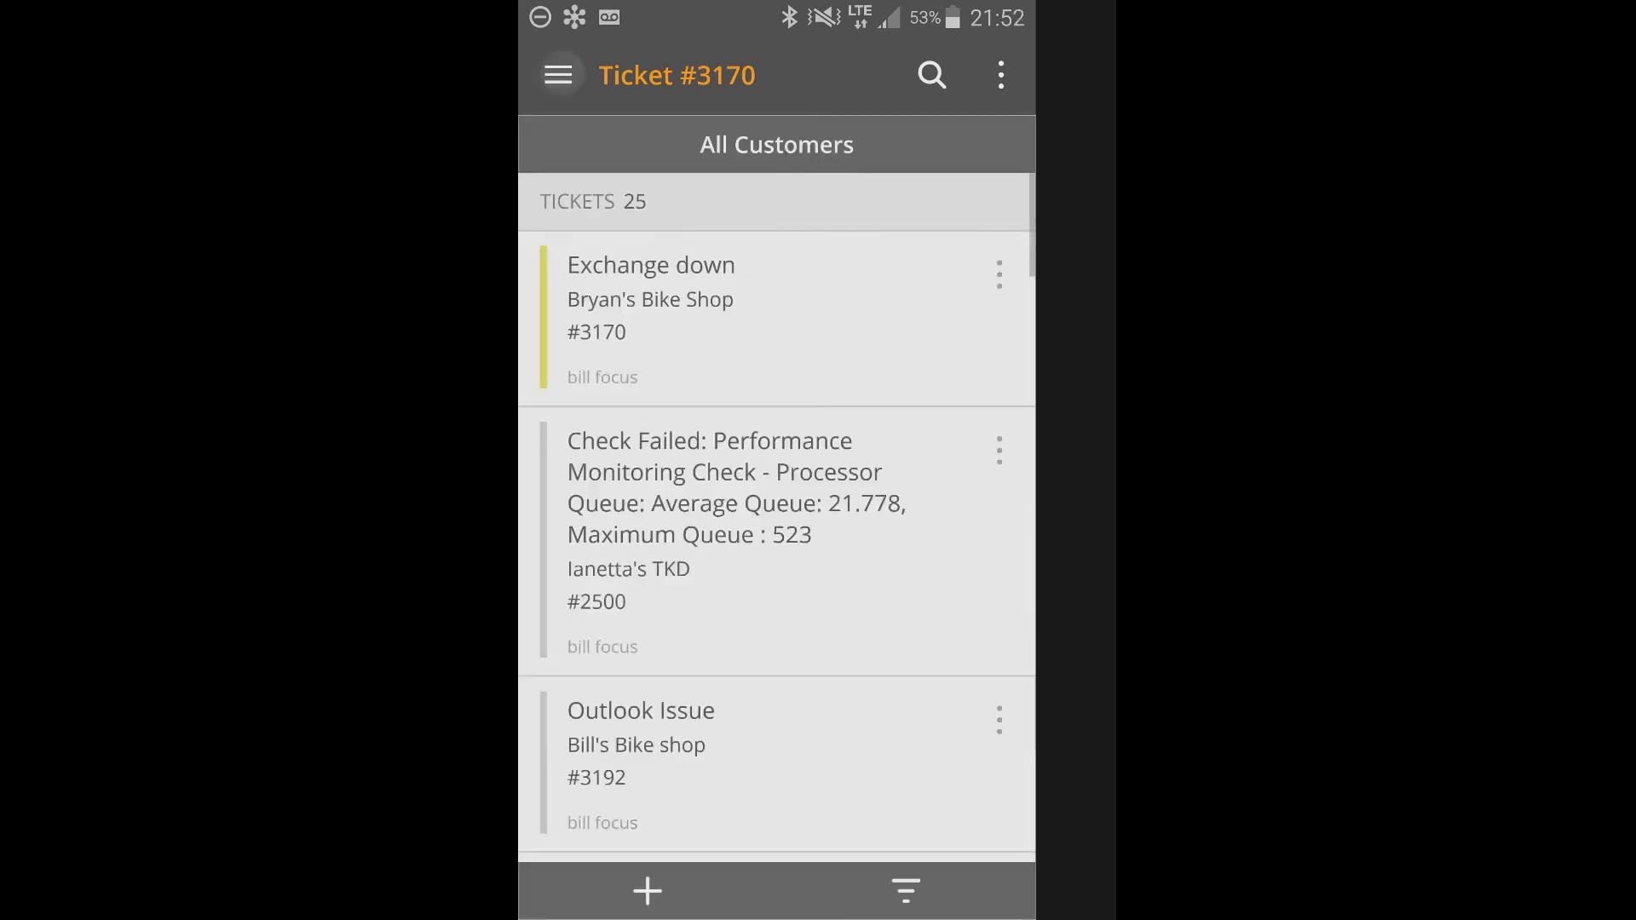
{"action": "left_click", "coordinate": [558, 75]}
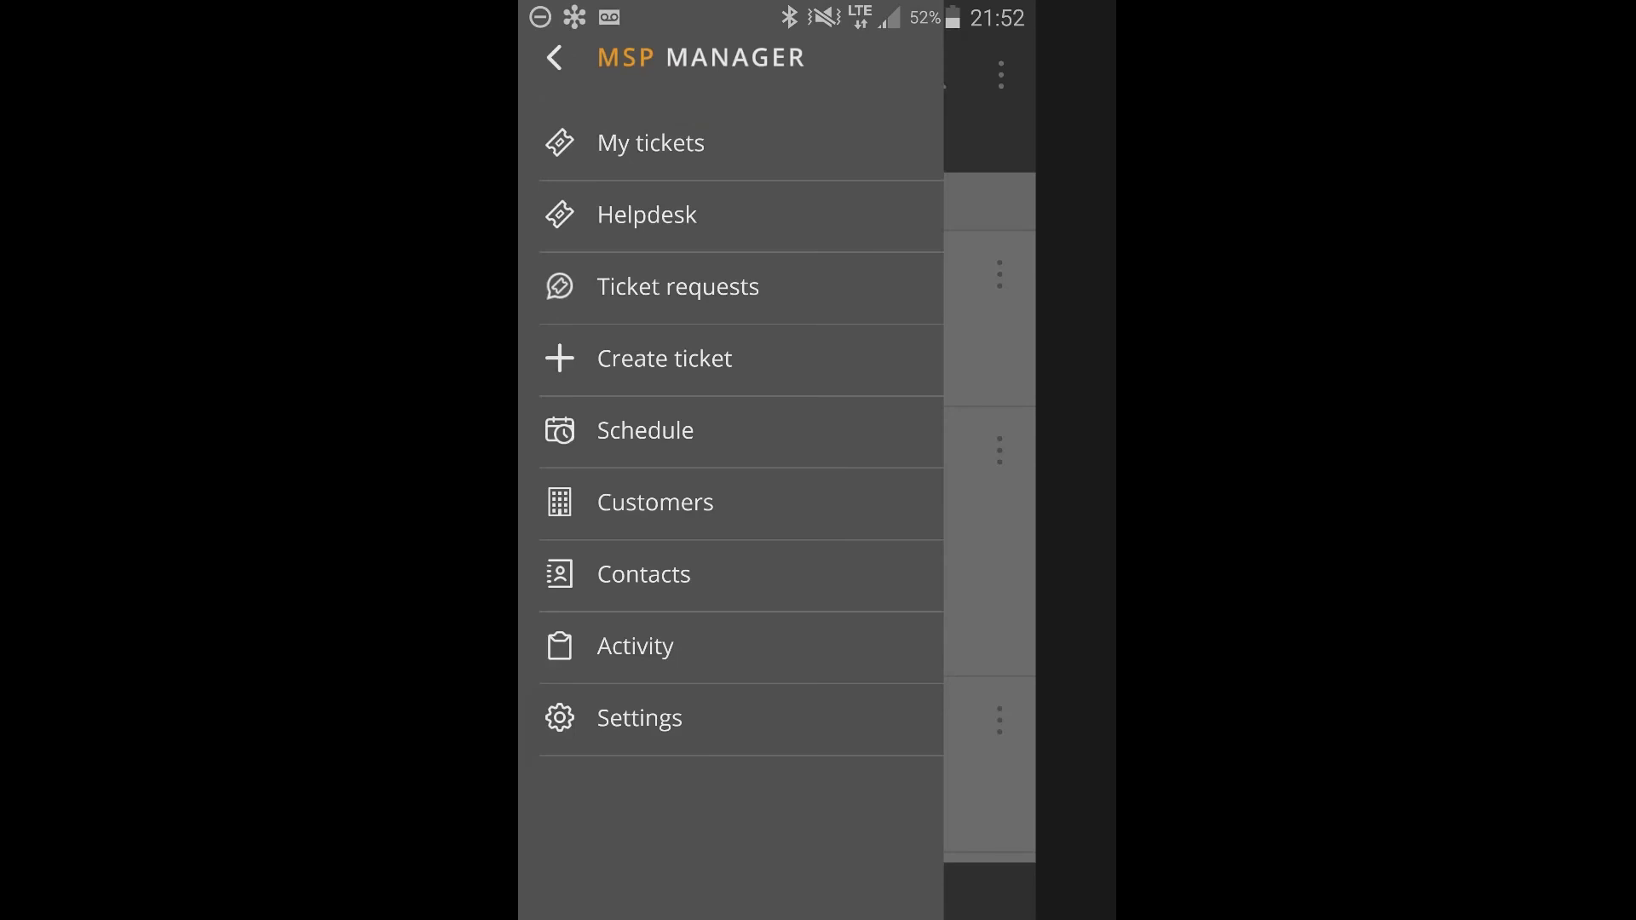
{"action": "left_click", "coordinate": [555, 57]}
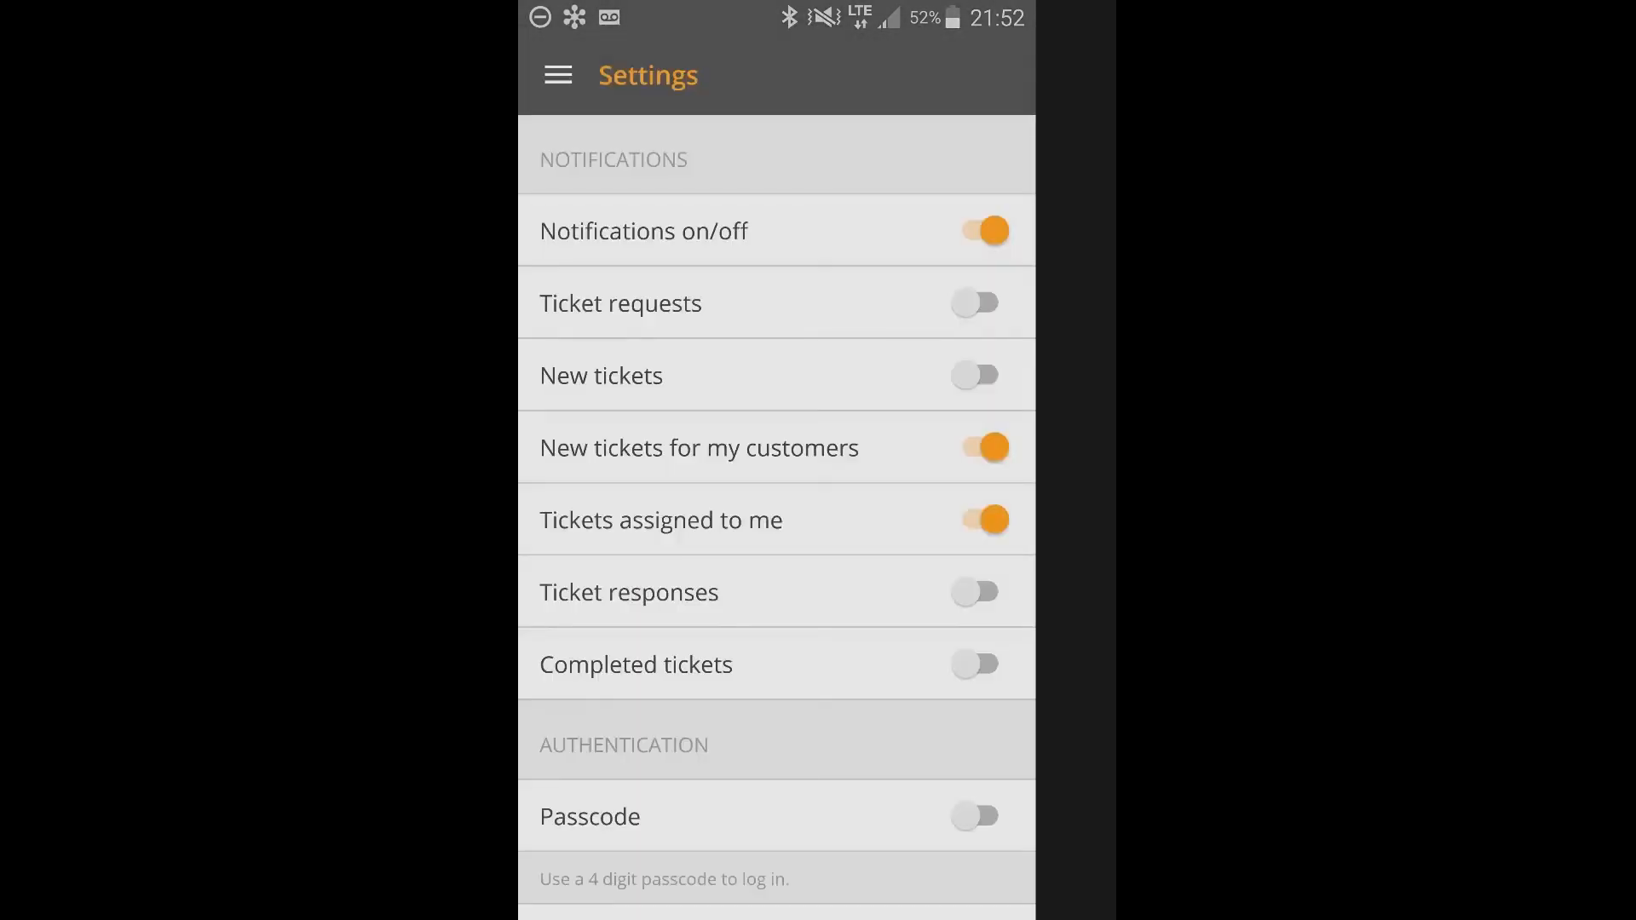
{"action": "scroll", "coordinate": [777, 512], "scroll_direction": "down", "scroll_amount": 1}
{"action": "scroll", "coordinate": [777, 512], "scroll_direction": "down", "scroll_amount": 1}
Try the switches for the ticket notification types and turn on Completed tickets notifications.
{"action": "left_click", "coordinate": [979, 295]}
{"action": "left_click", "coordinate": [978, 295]}
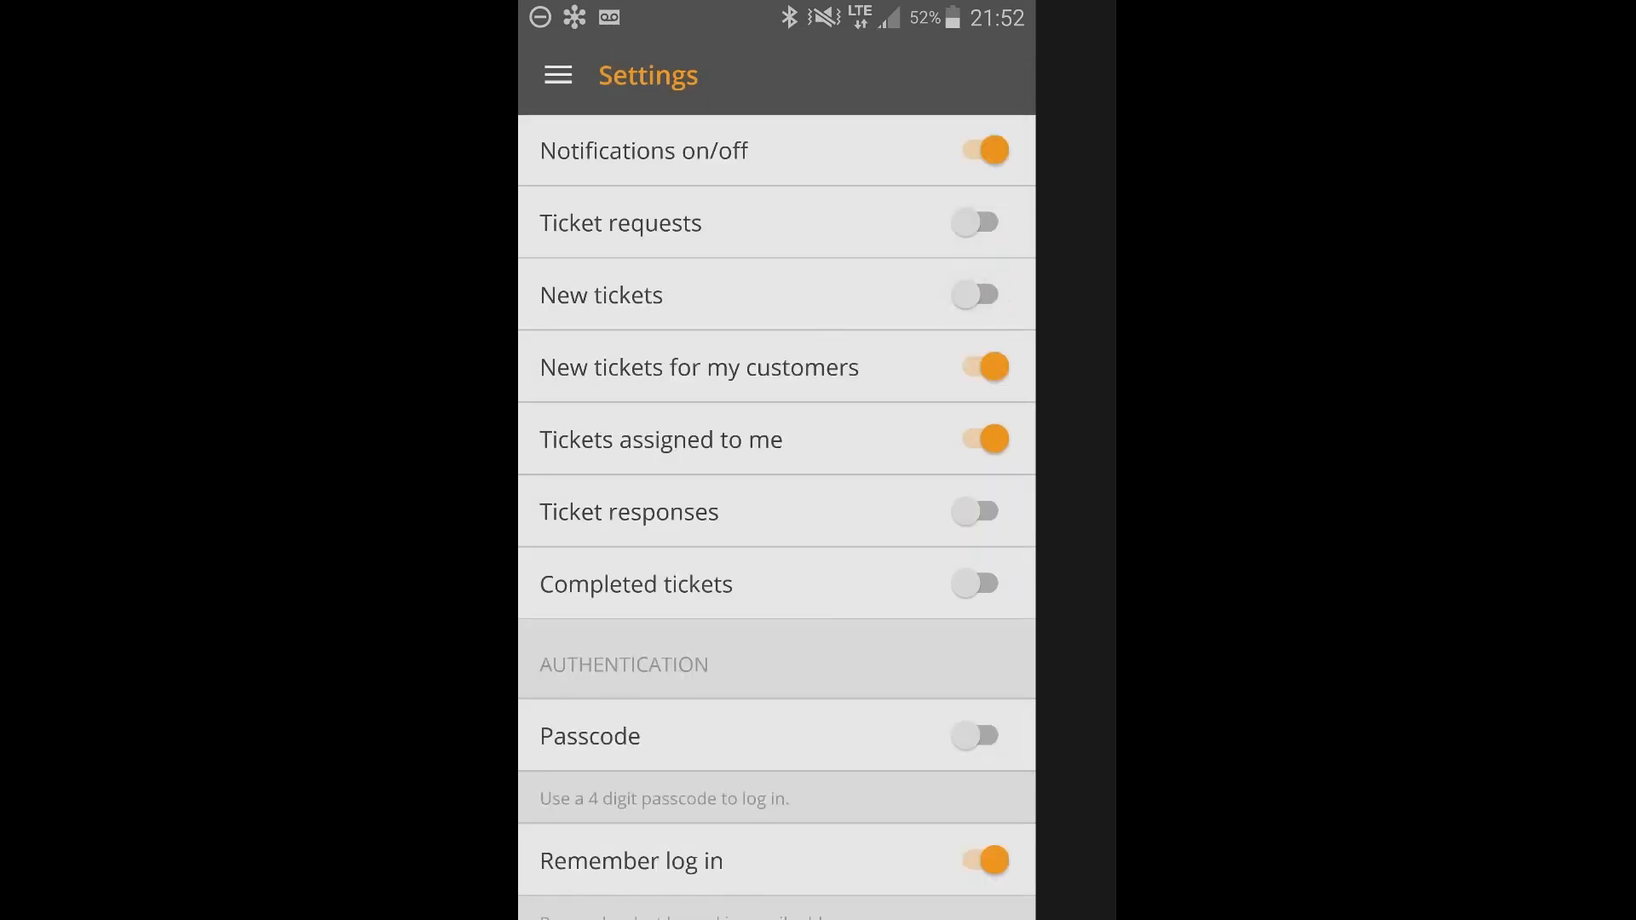
{"action": "left_click", "coordinate": [980, 367]}
{"action": "left_click", "coordinate": [980, 367]}
{"action": "left_click", "coordinate": [980, 440]}
{"action": "left_click", "coordinate": [980, 440]}
{"action": "left_click", "coordinate": [980, 511]}
{"action": "left_click", "coordinate": [980, 583]}
{"action": "left_click", "coordinate": [980, 512]}
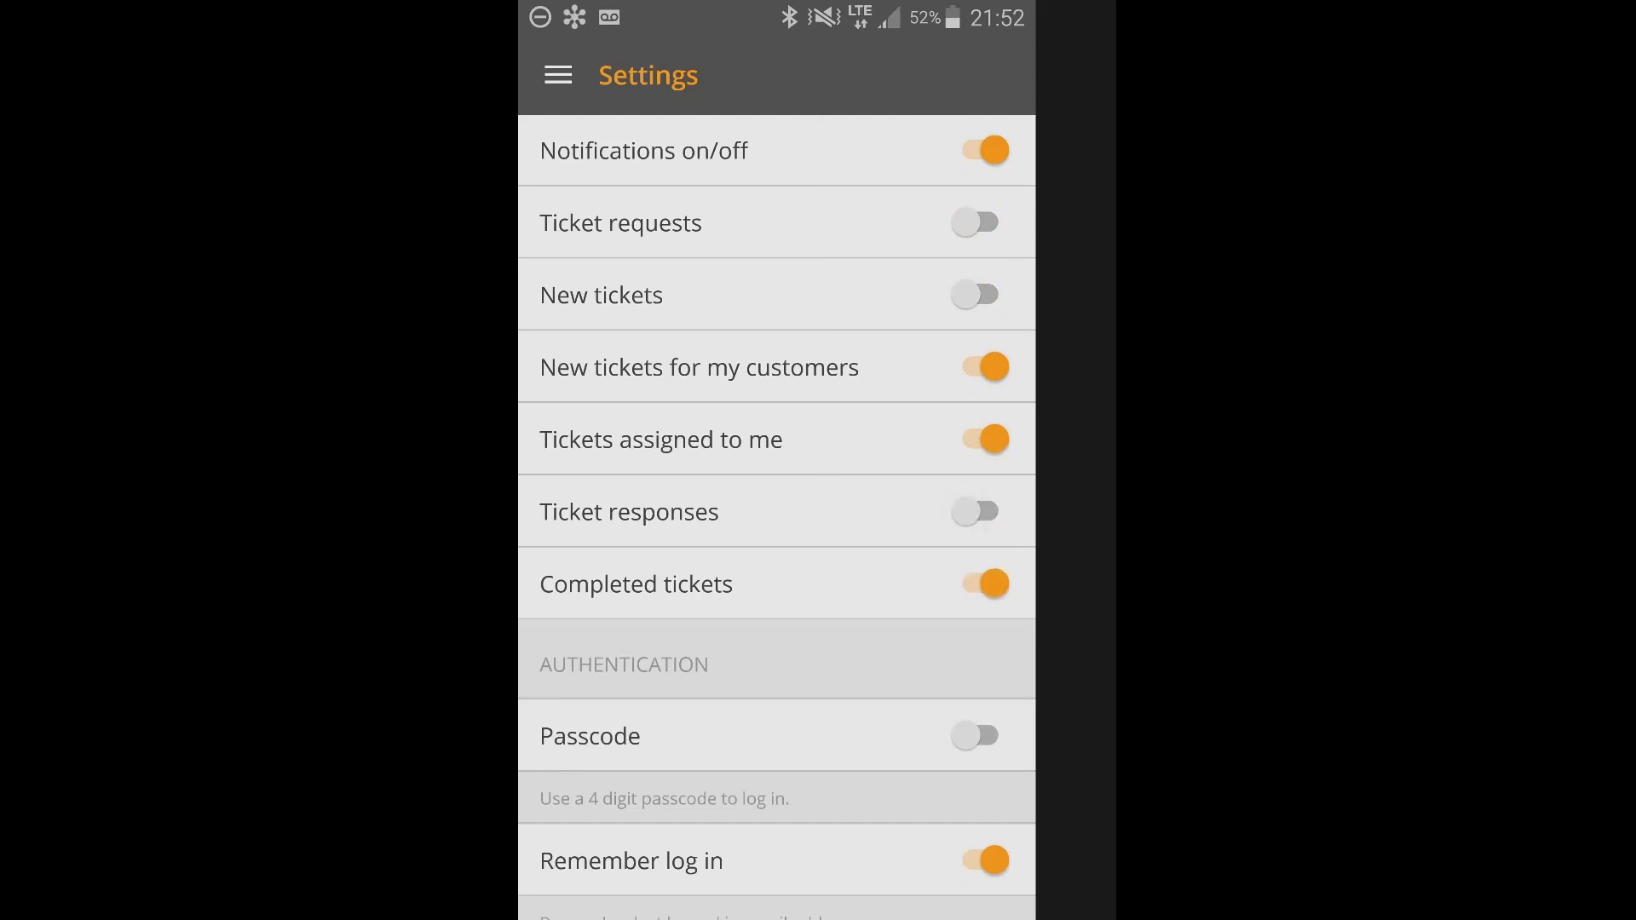
{"action": "scroll", "coordinate": [776, 511], "scroll_direction": "down", "scroll_amount": 1}
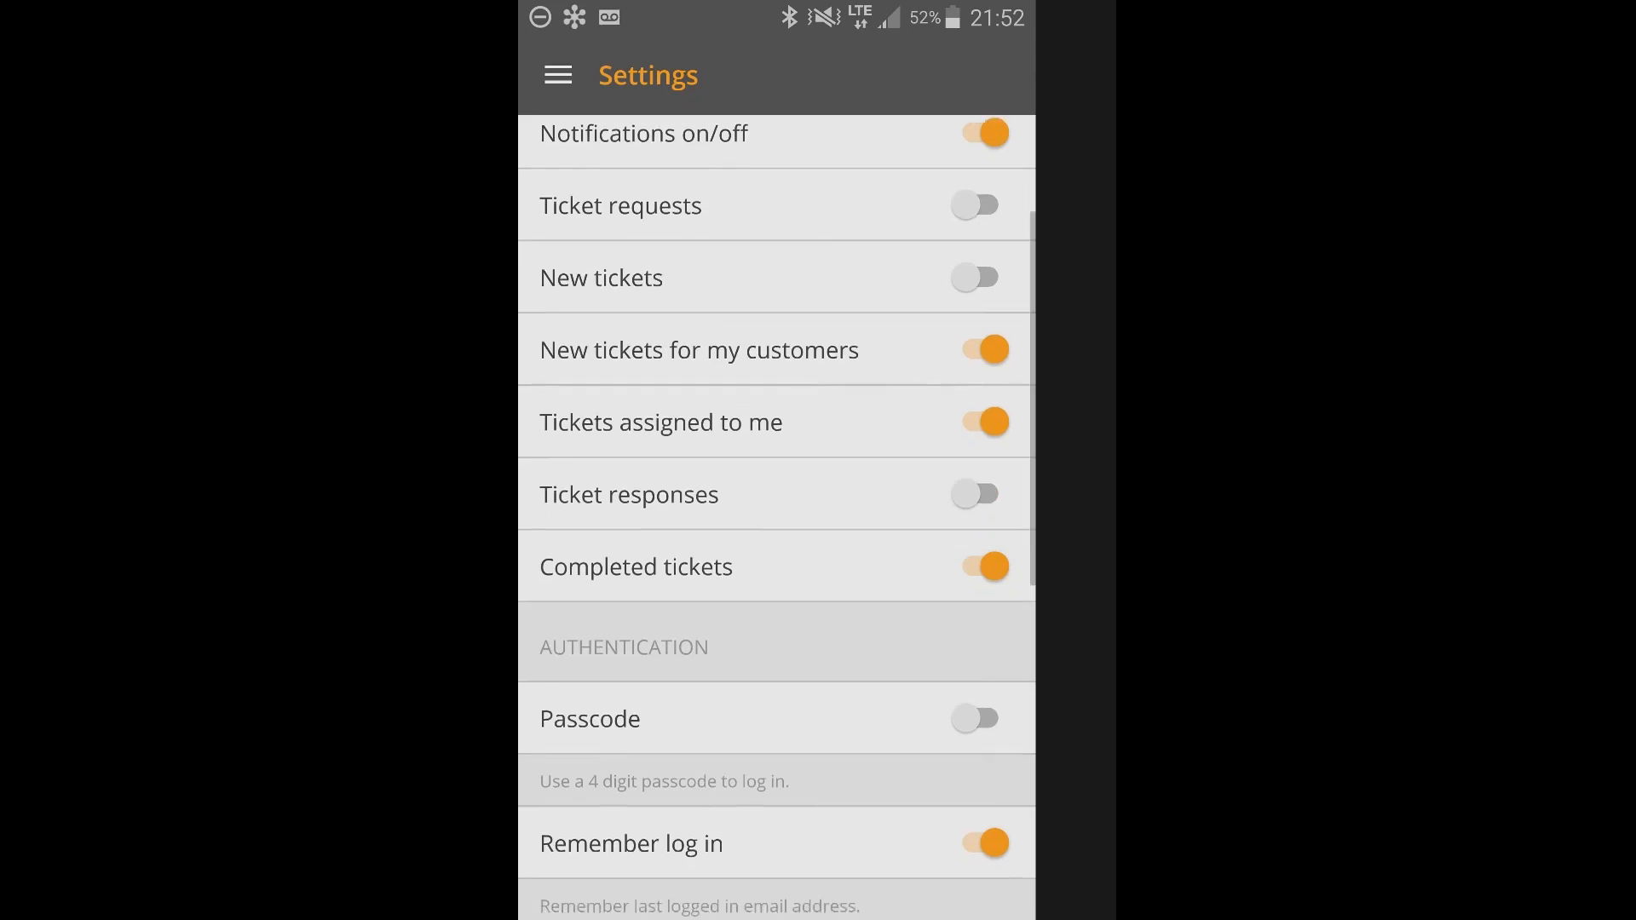
Open the four-digit Passcode setup in the authentication settings and cancel it without entering a code.
{"action": "scroll", "coordinate": [776, 512], "scroll_direction": "down", "scroll_amount": 3}
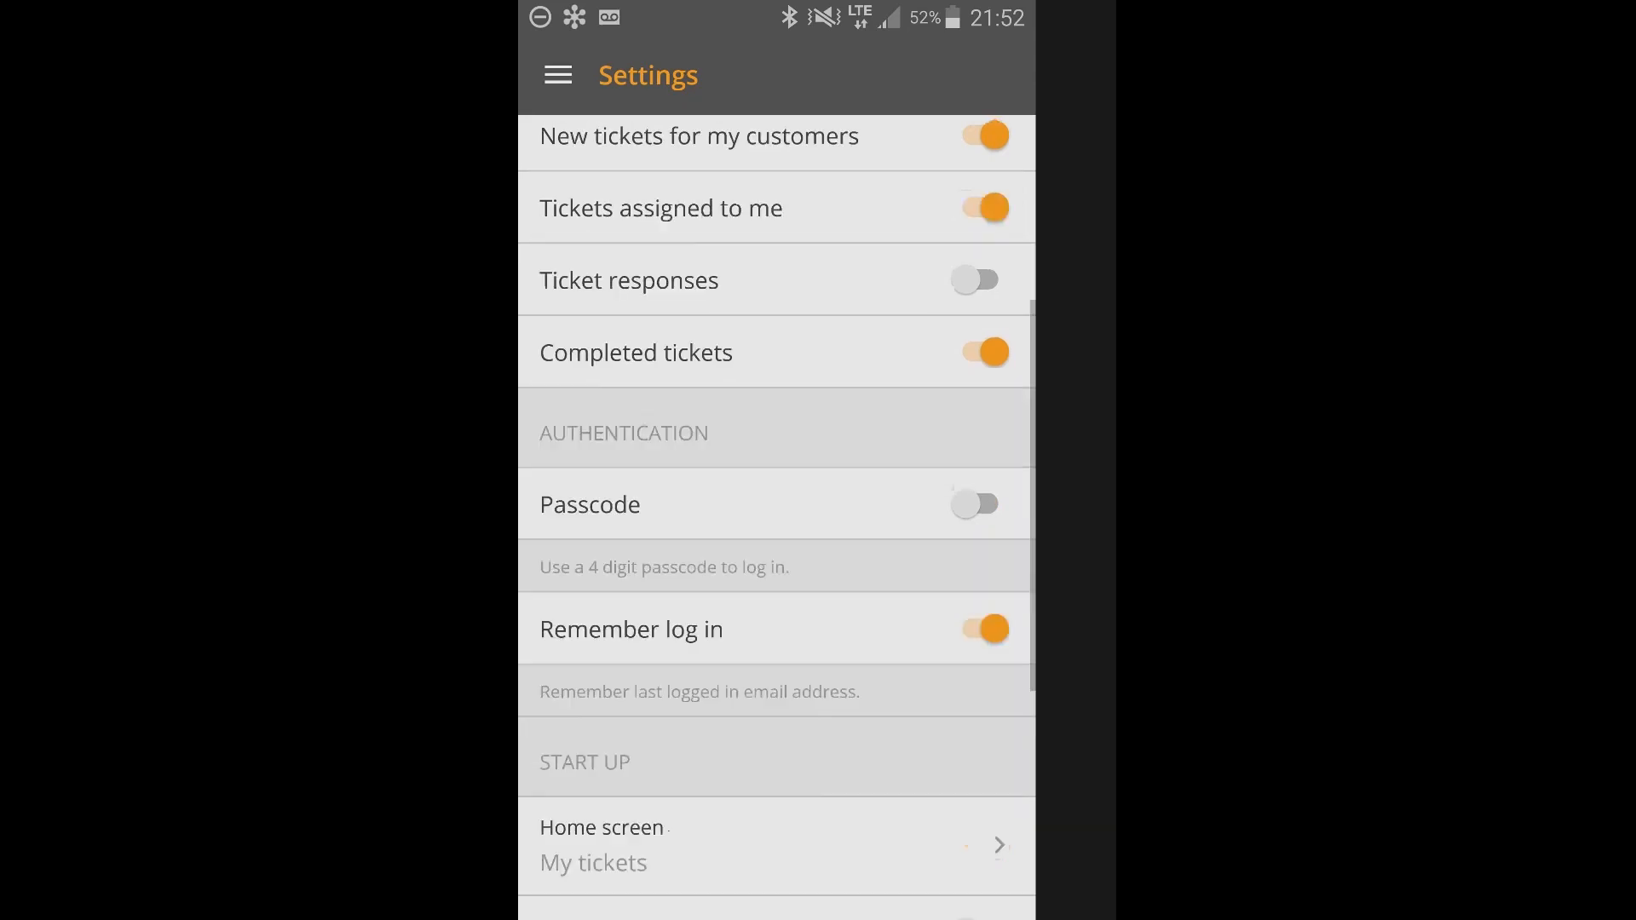
{"action": "left_click", "coordinate": [976, 505]}
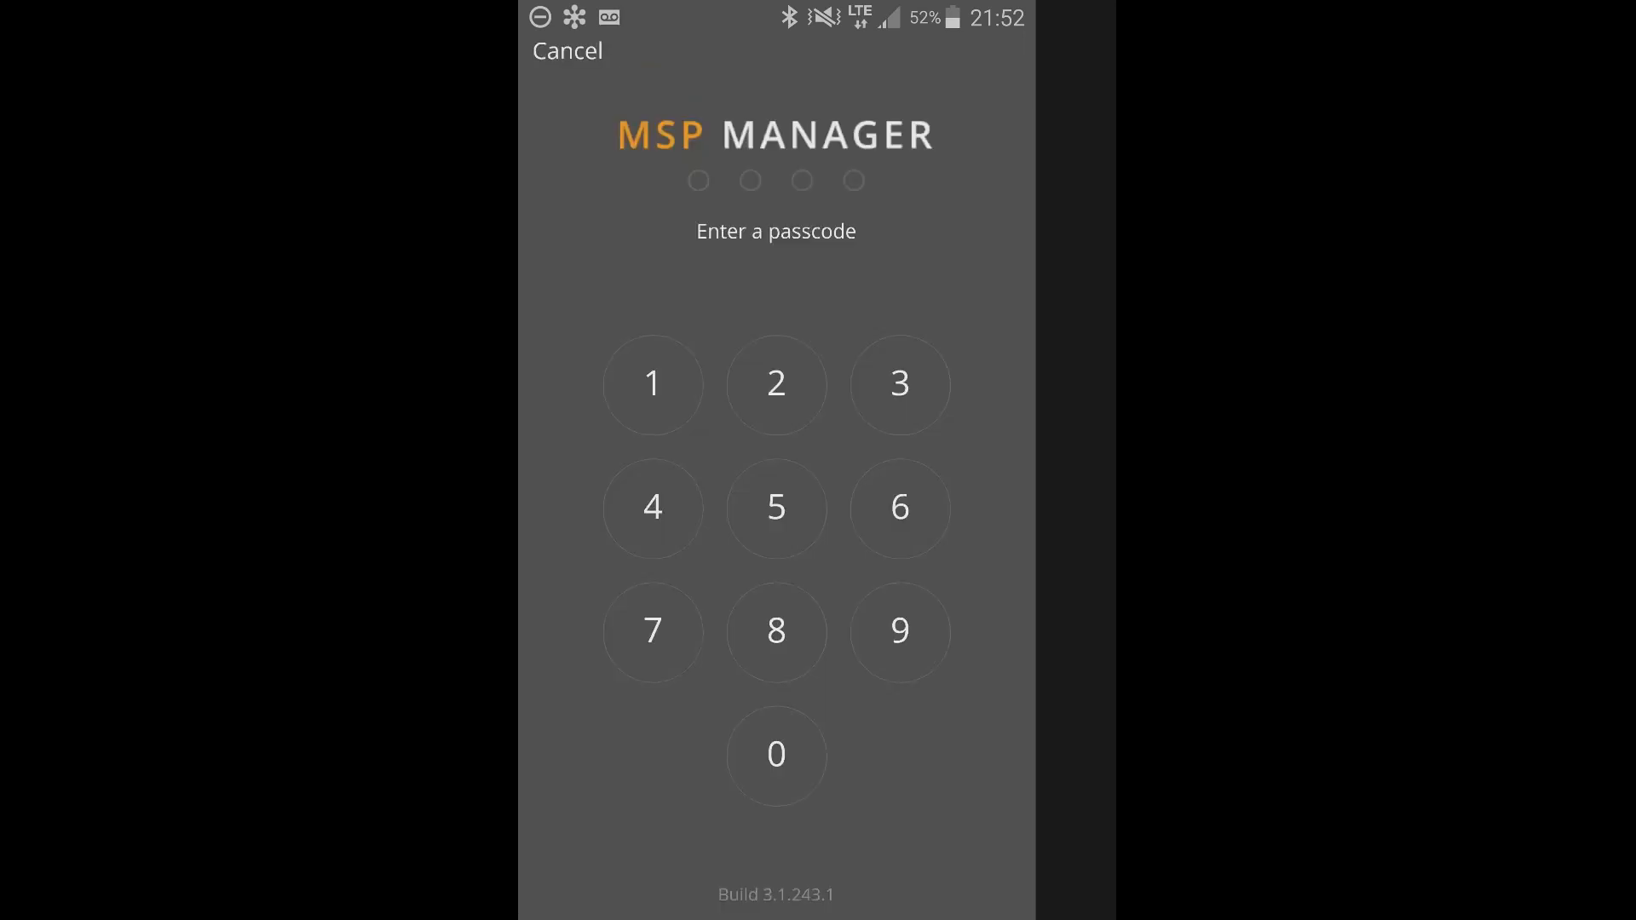
{"action": "left_click", "coordinate": [568, 52]}
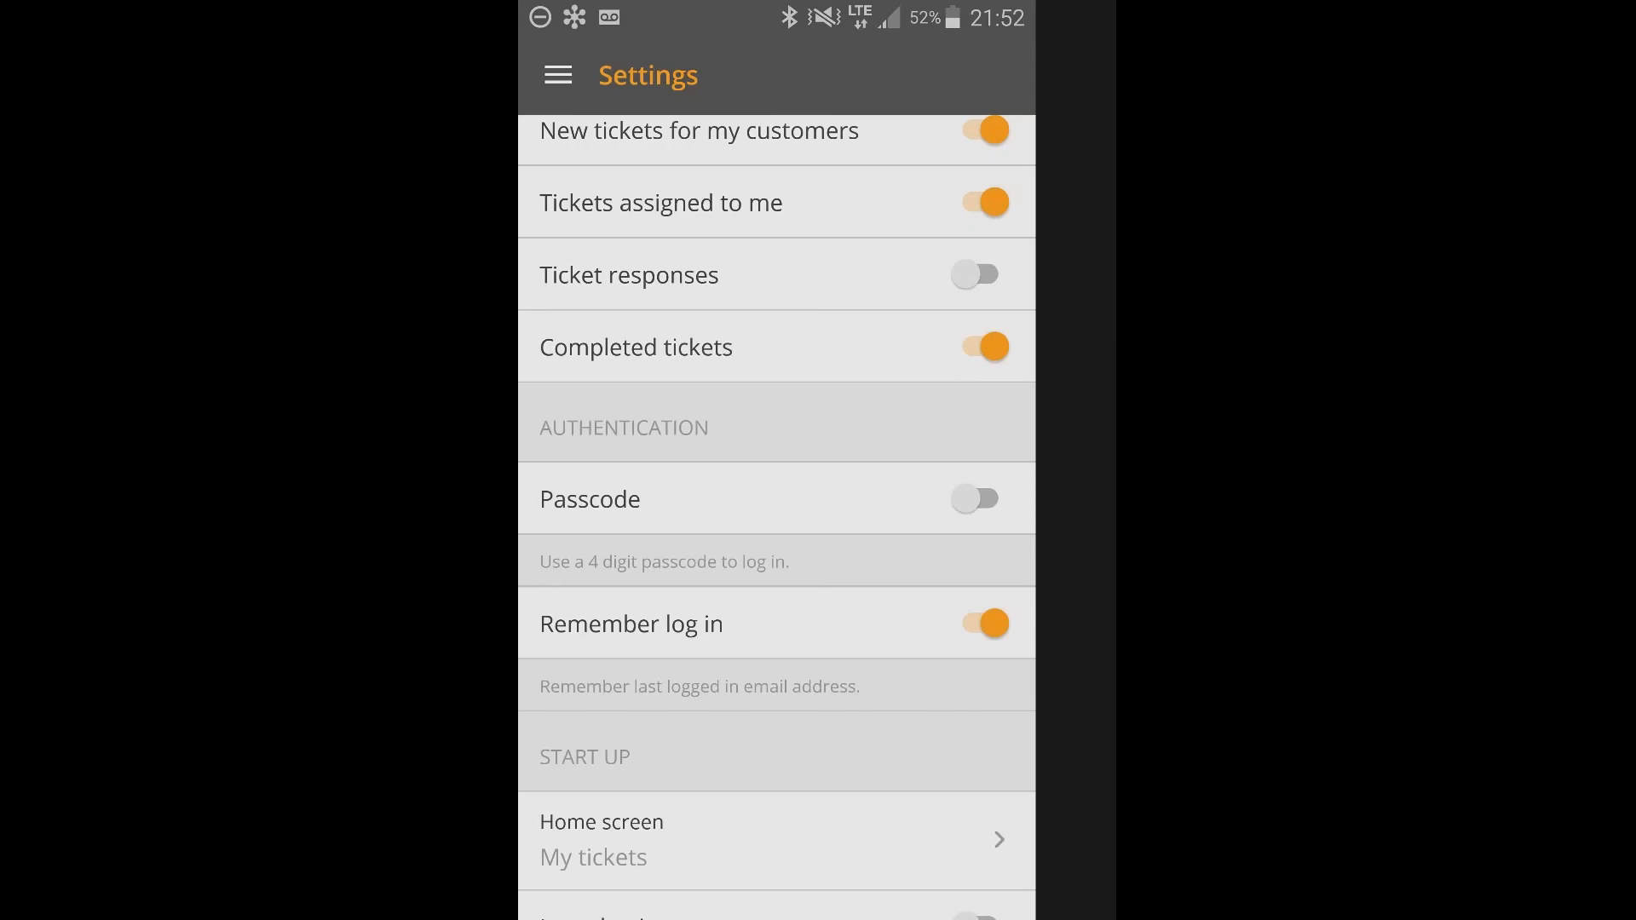
Look through the remaining authentication, start-up and filter reset options, and review the notification settings again.
{"action": "scroll", "coordinate": [776, 517], "scroll_direction": "down", "scroll_amount": 1}
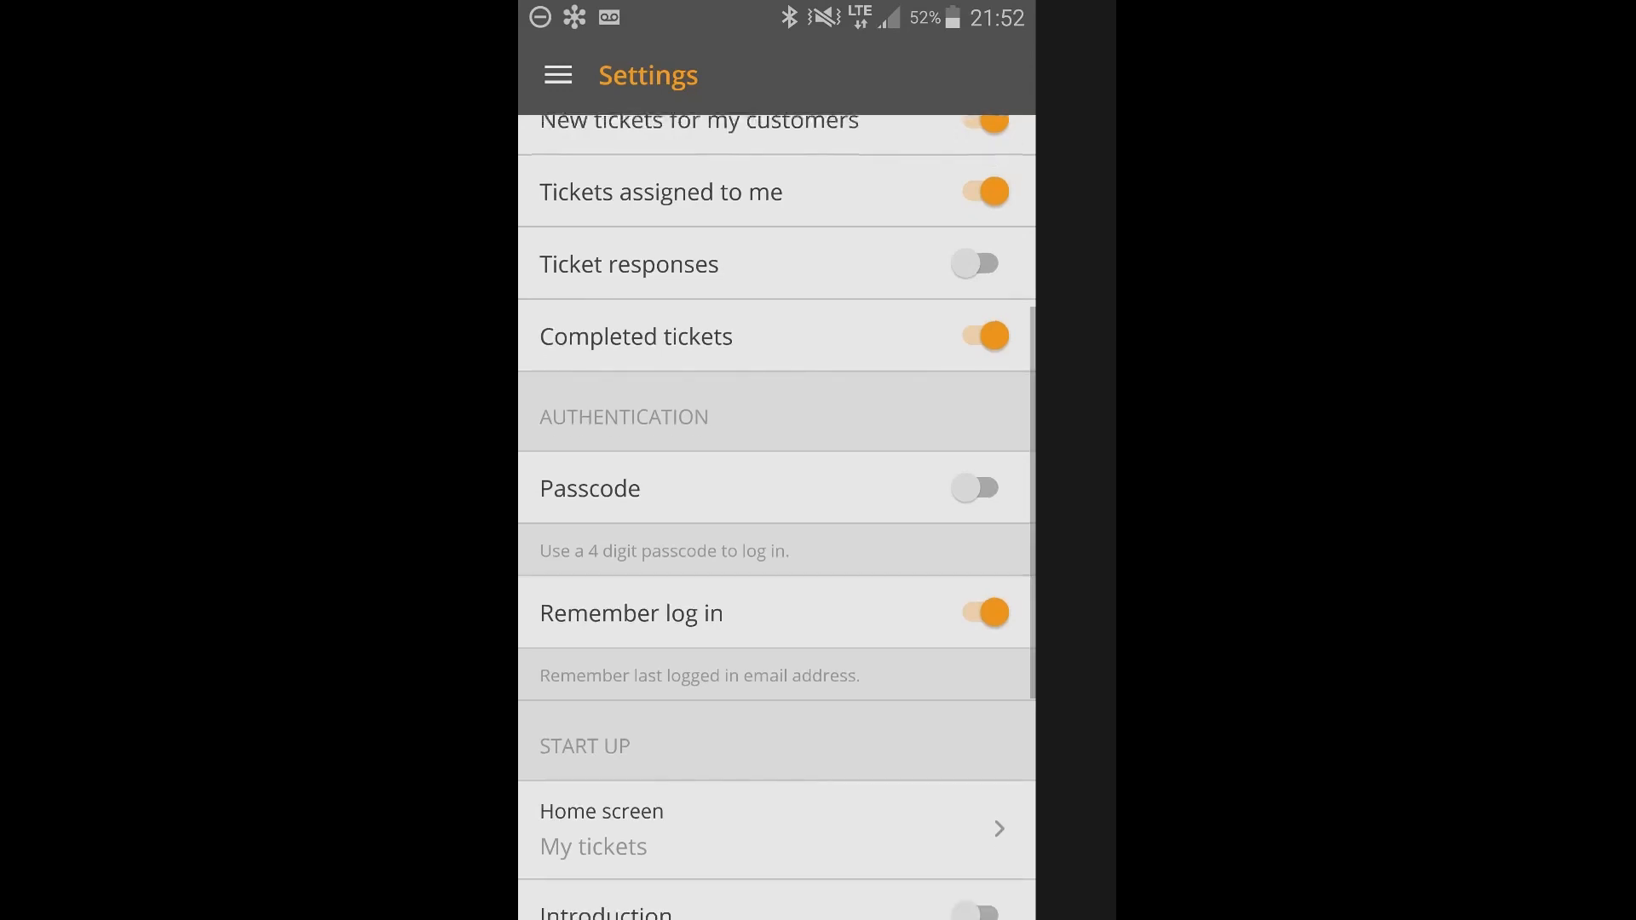
{"action": "scroll", "coordinate": [777, 516], "scroll_direction": "down", "scroll_amount": 5}
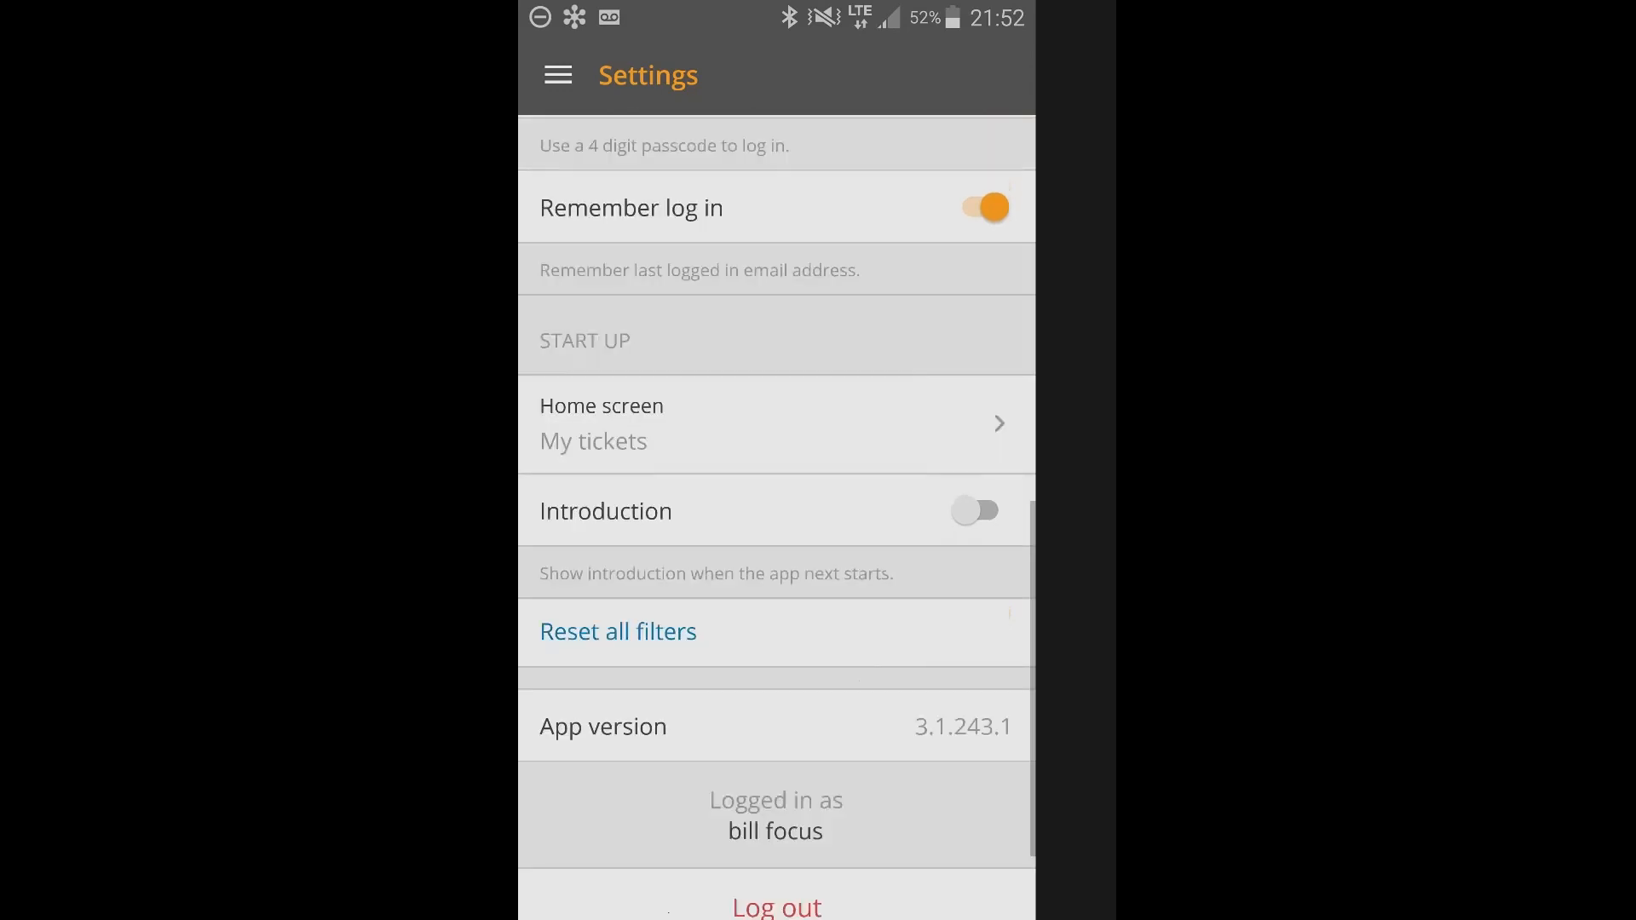
{"action": "scroll", "coordinate": [776, 516], "scroll_direction": "up", "scroll_amount": 4}
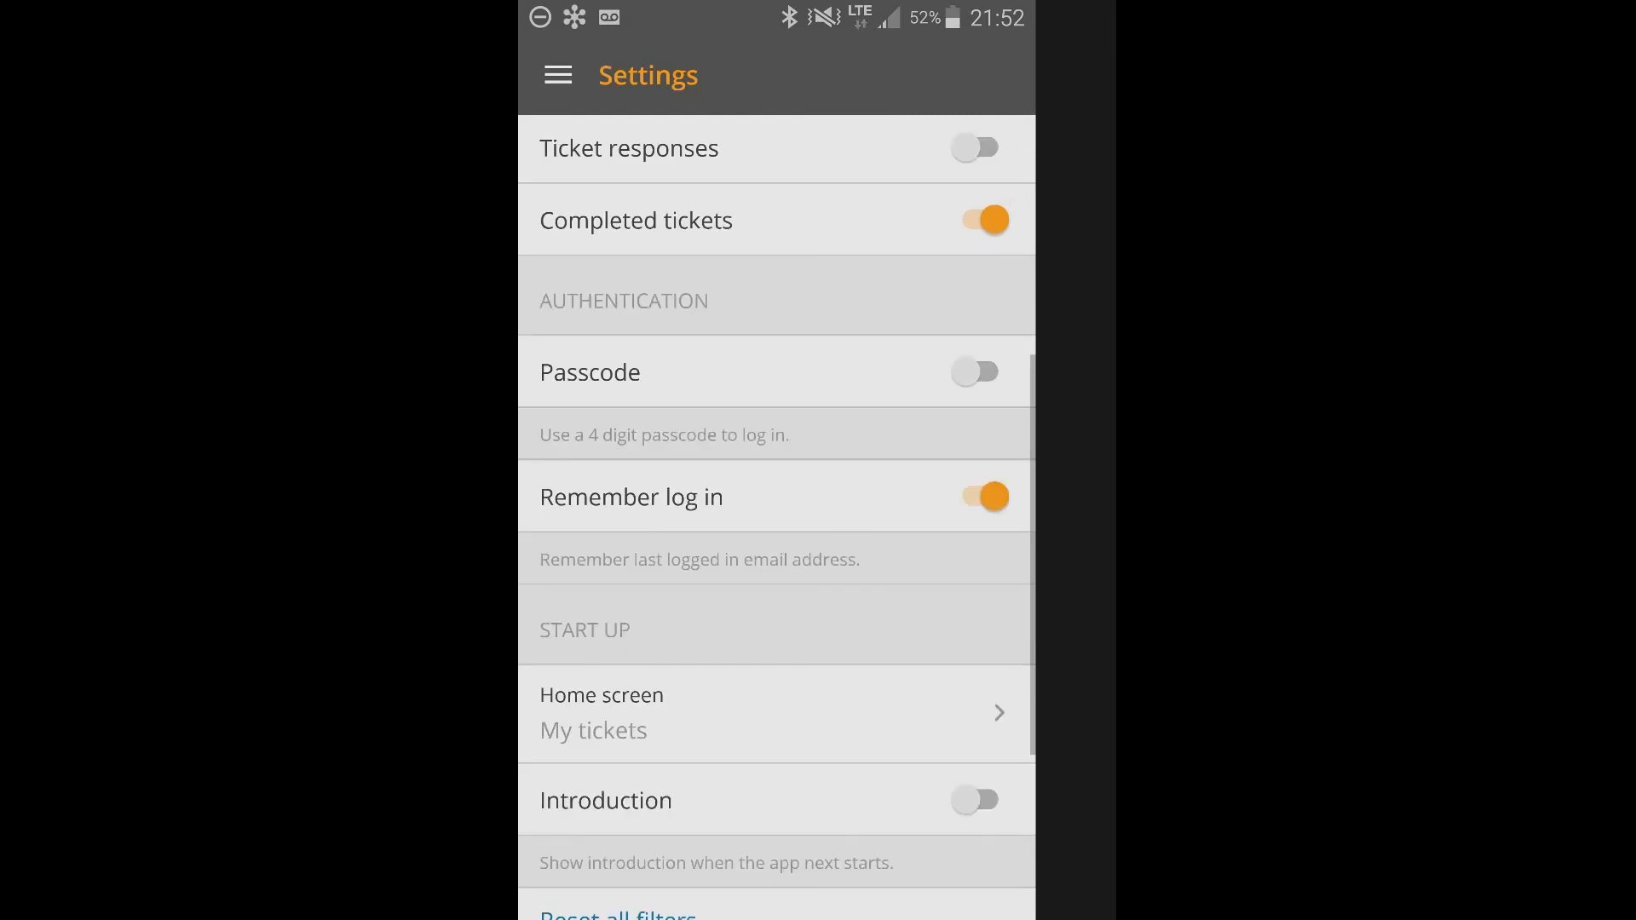
{"action": "scroll", "coordinate": [777, 516], "scroll_direction": "up", "scroll_amount": 5}
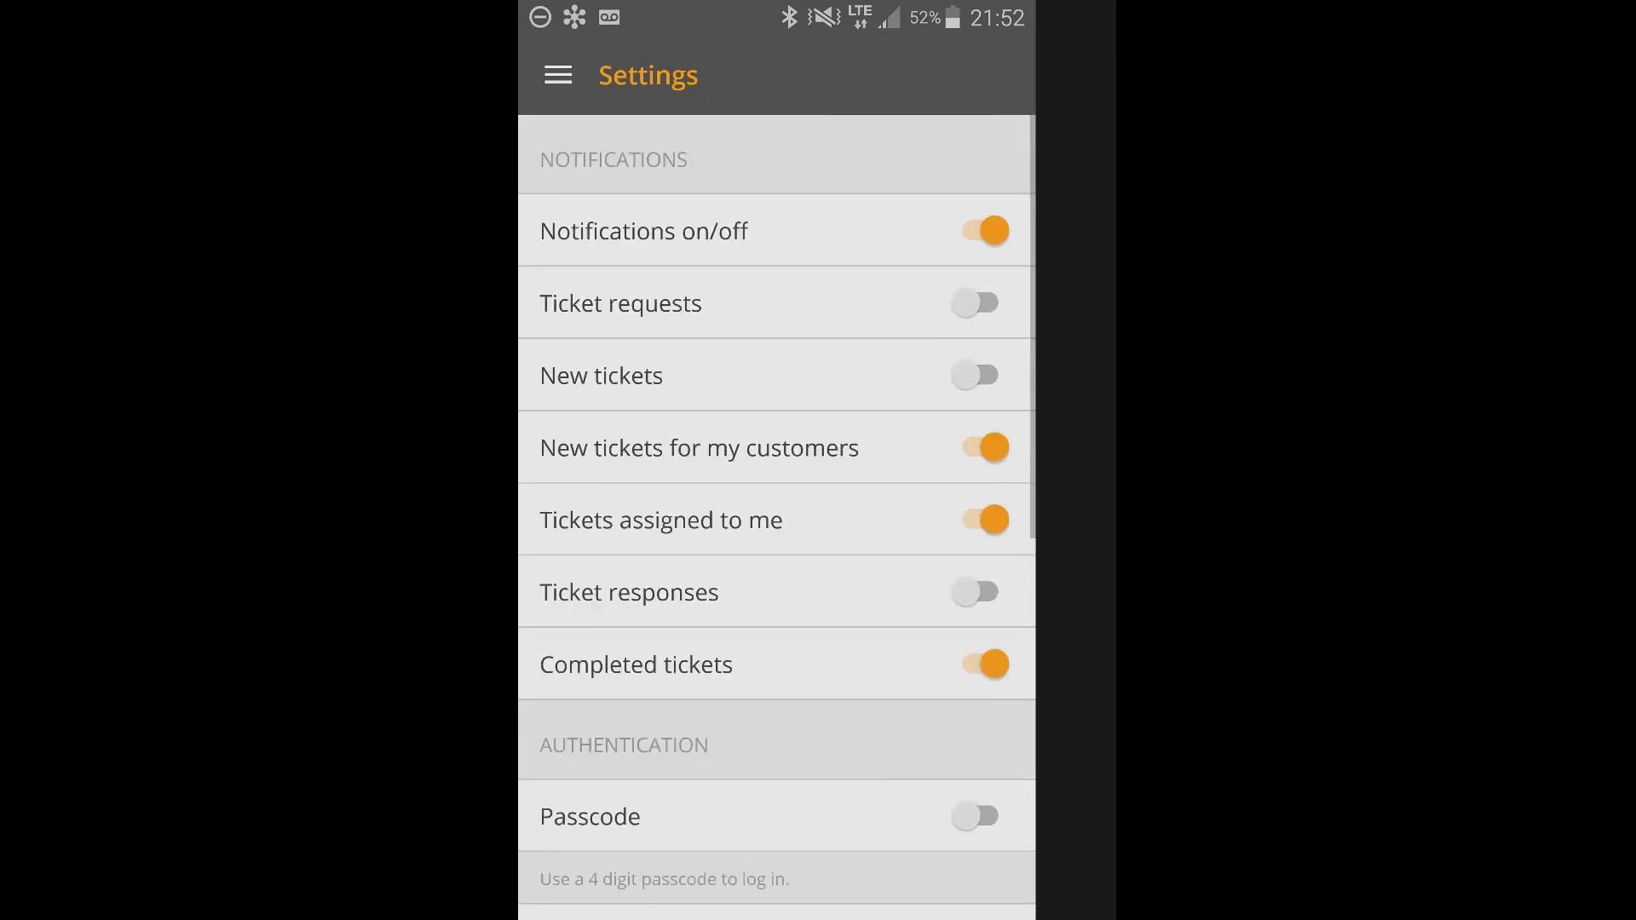
{"action": "scroll", "coordinate": [776, 516], "scroll_direction": "down", "scroll_amount": 1}
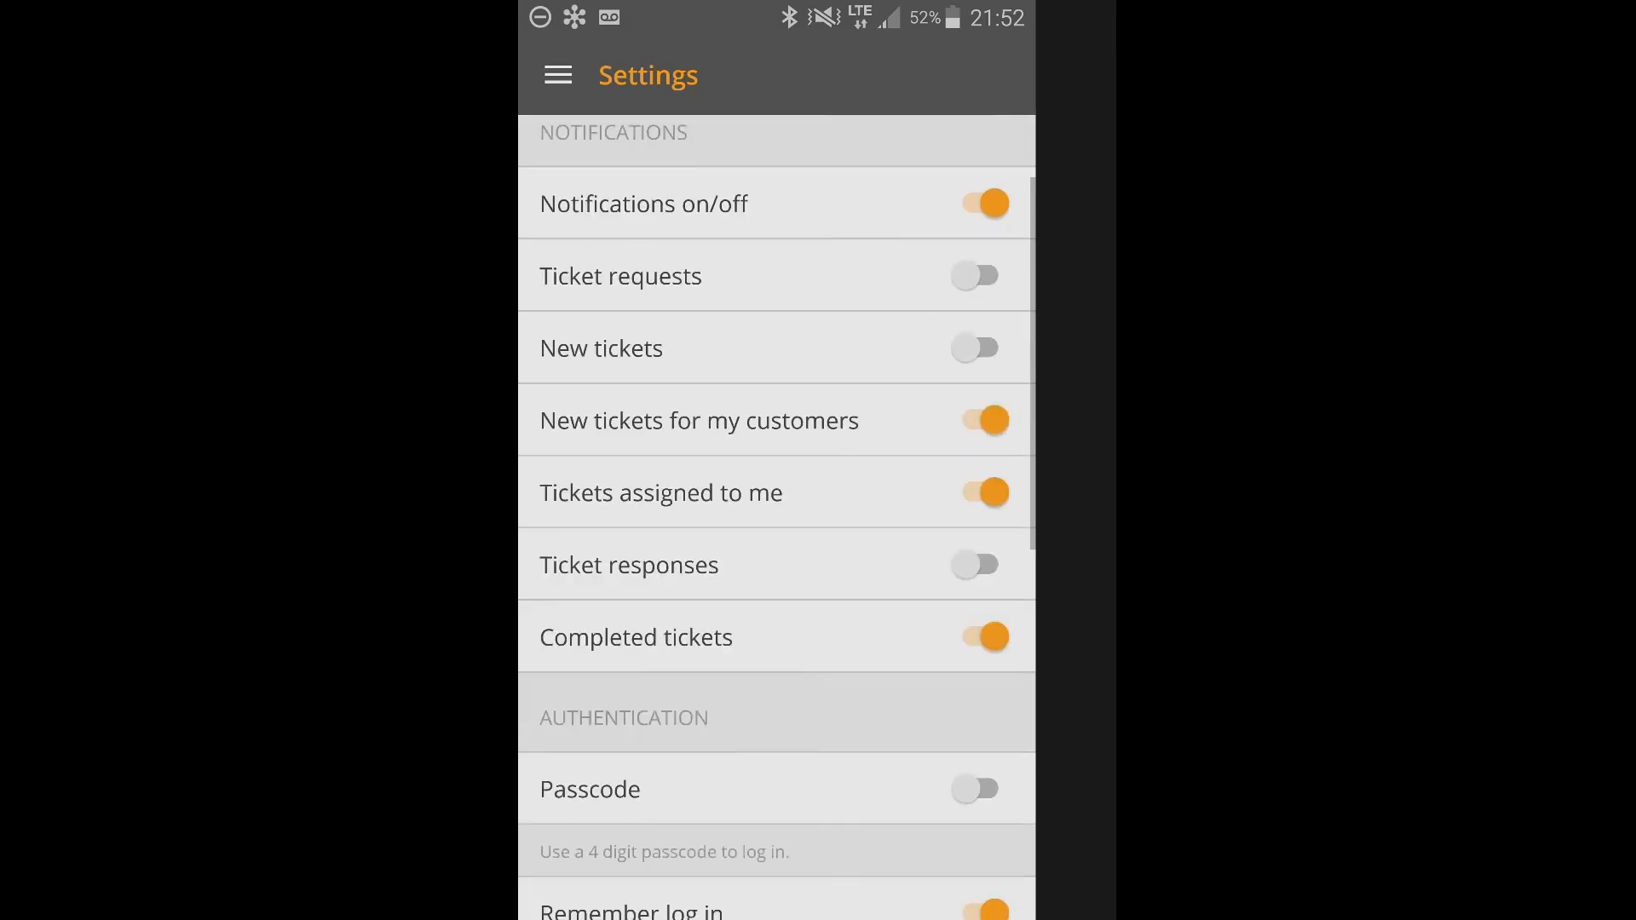
{"action": "scroll", "coordinate": [776, 516], "scroll_direction": "down", "scroll_amount": 8}
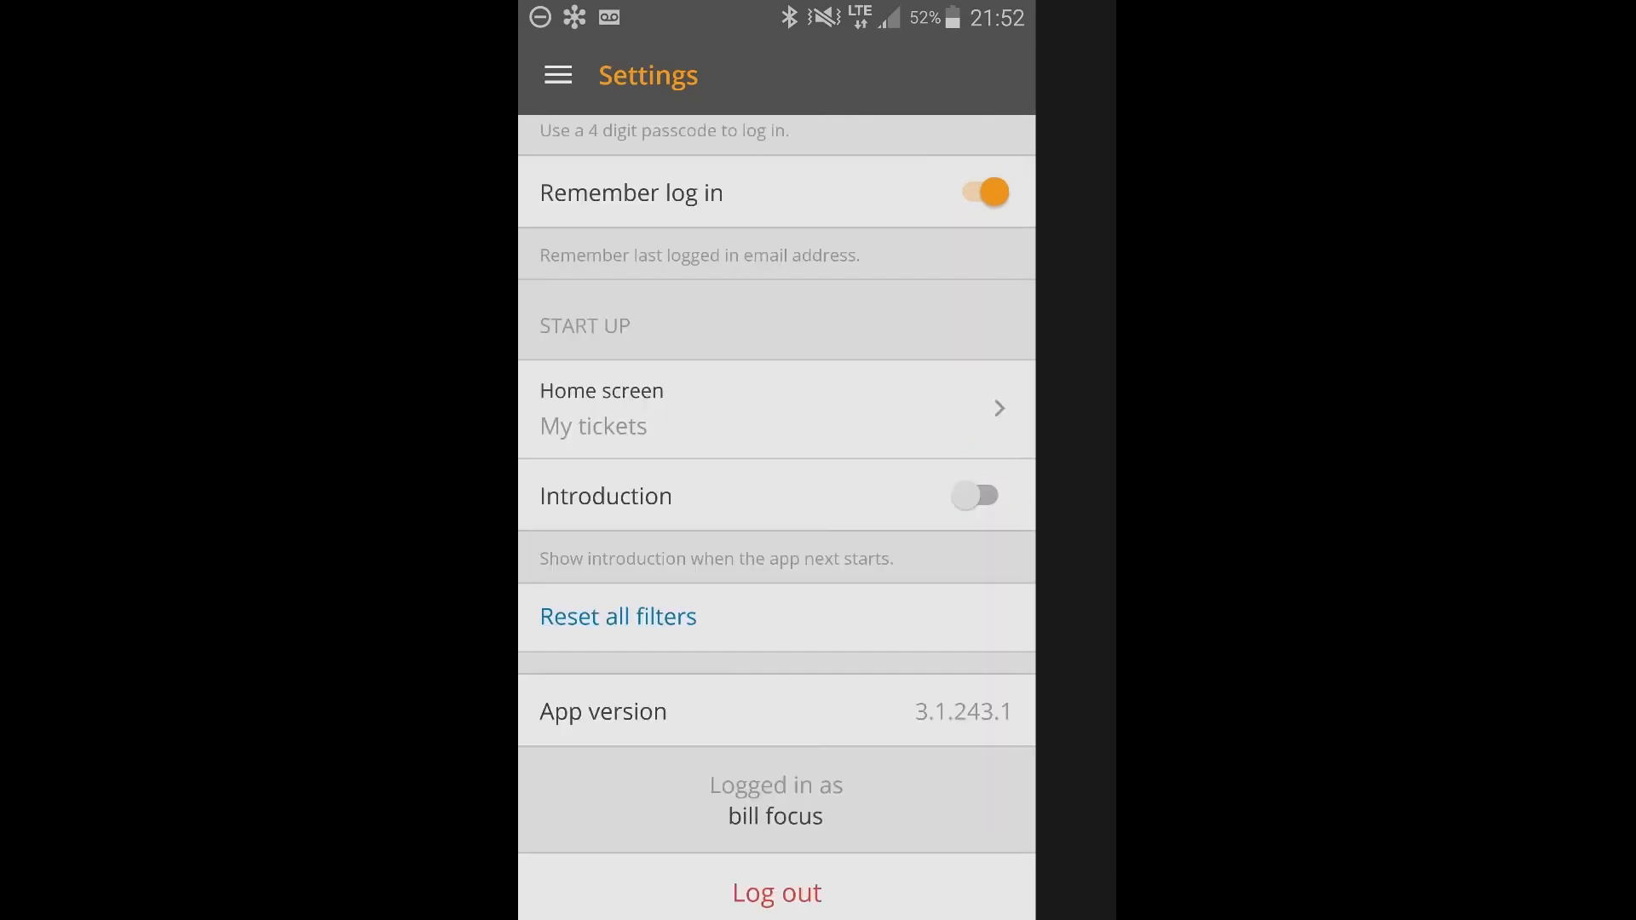
{"action": "scroll", "coordinate": [776, 516], "scroll_direction": "up", "scroll_amount": 1}
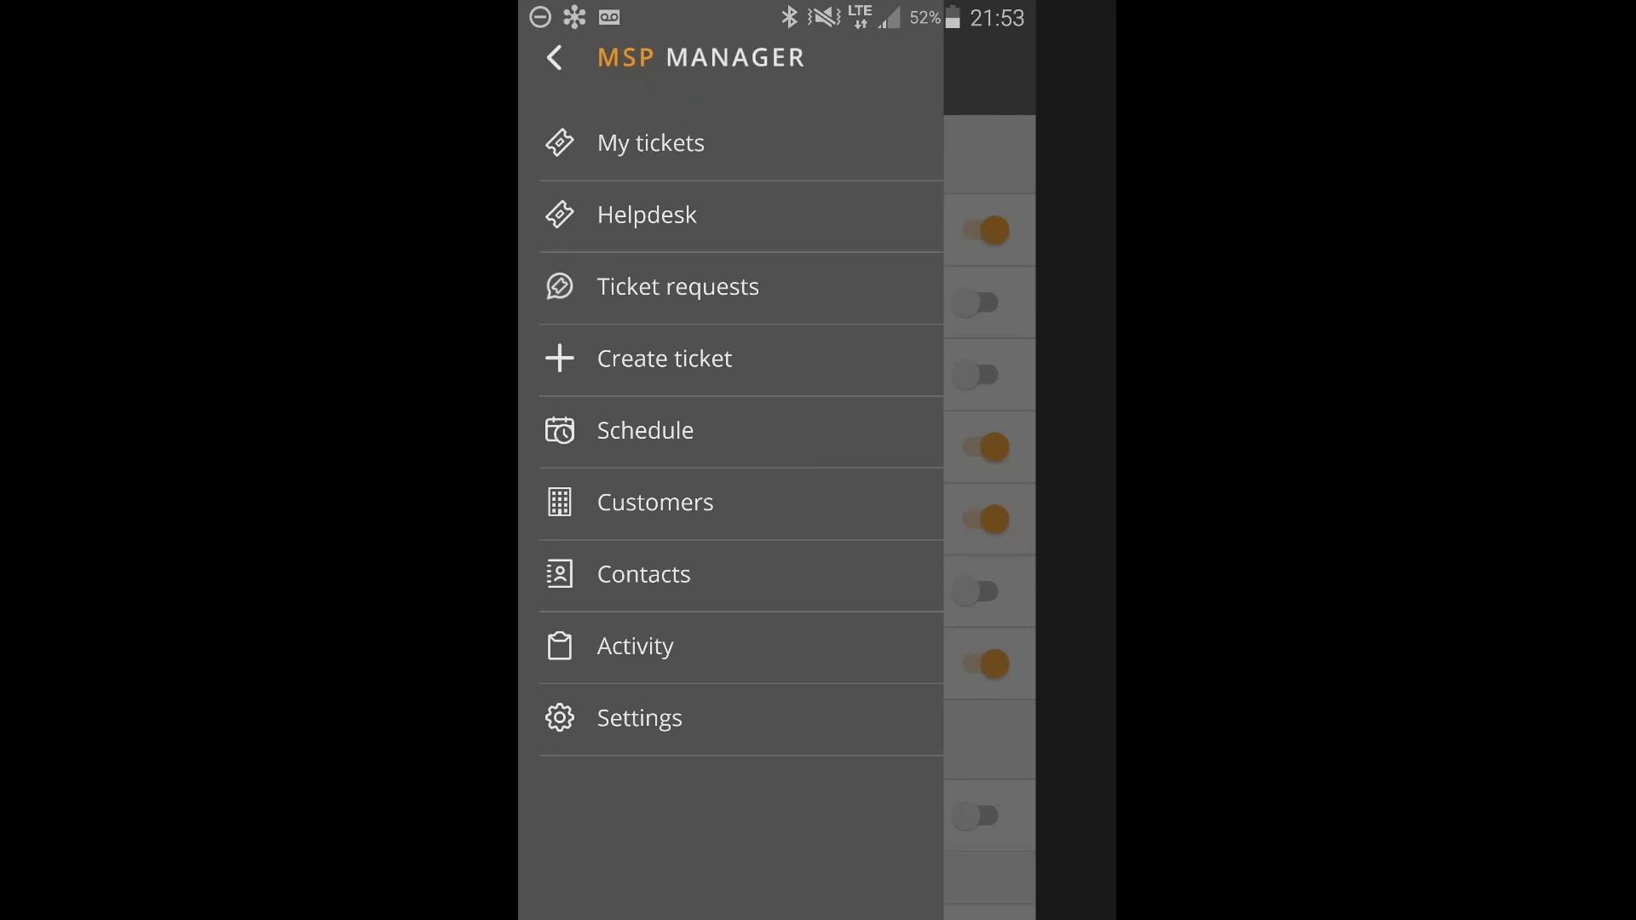
{"action": "left_click", "coordinate": [639, 718]}
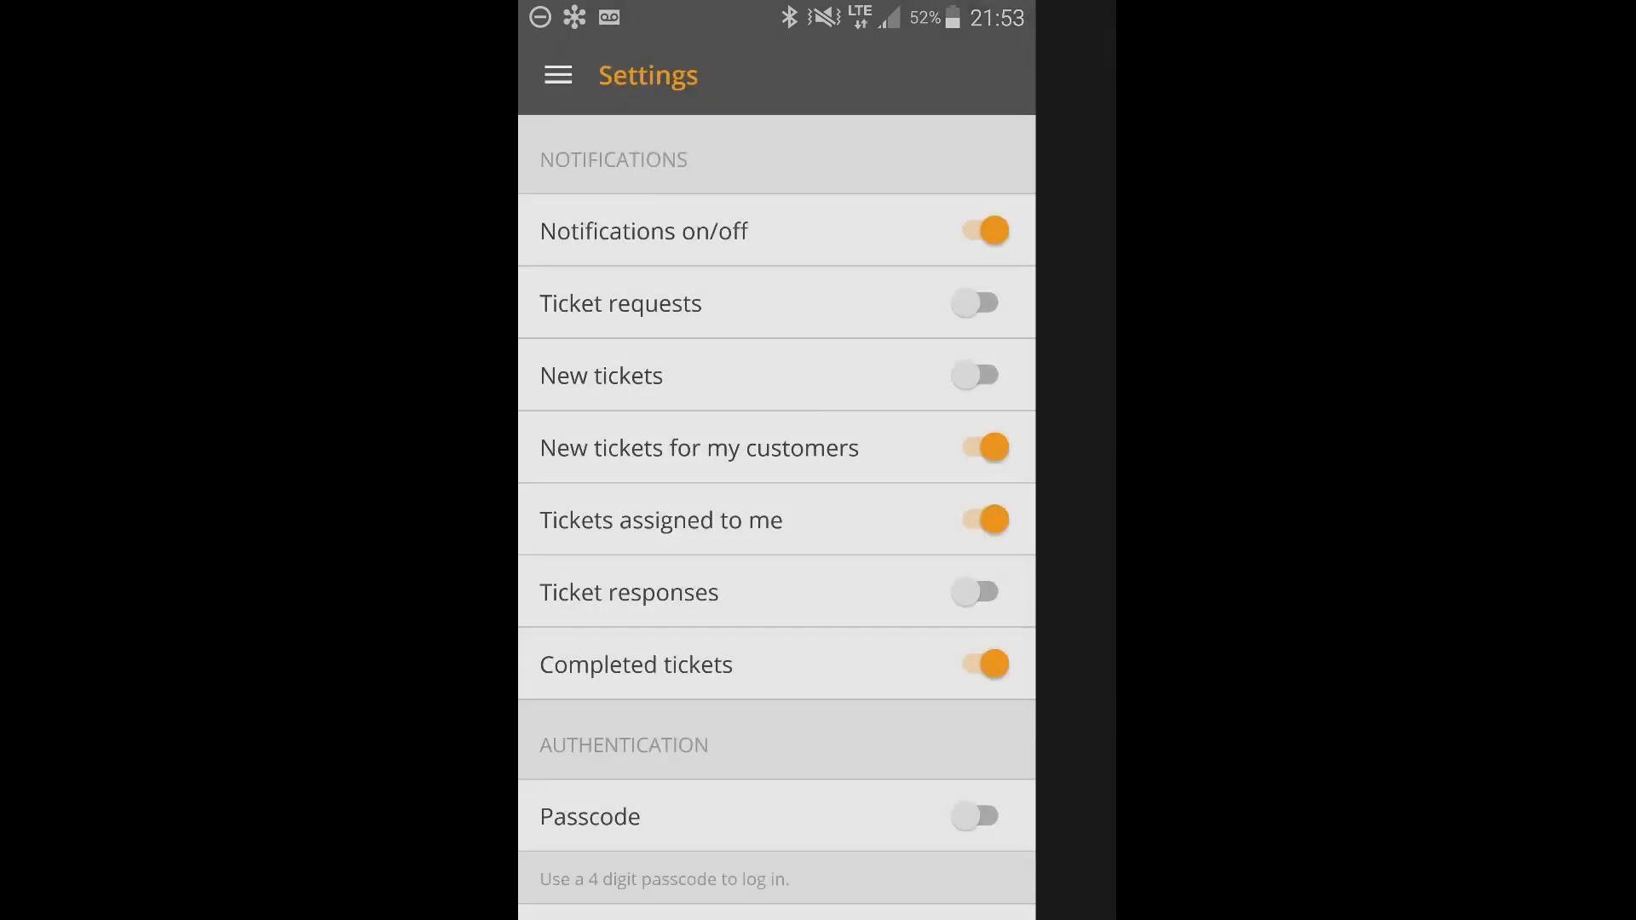
Leave MSP Manager and switch to the screen-sharing app among the recently used apps.
{"action": "key", "text": "Home"}
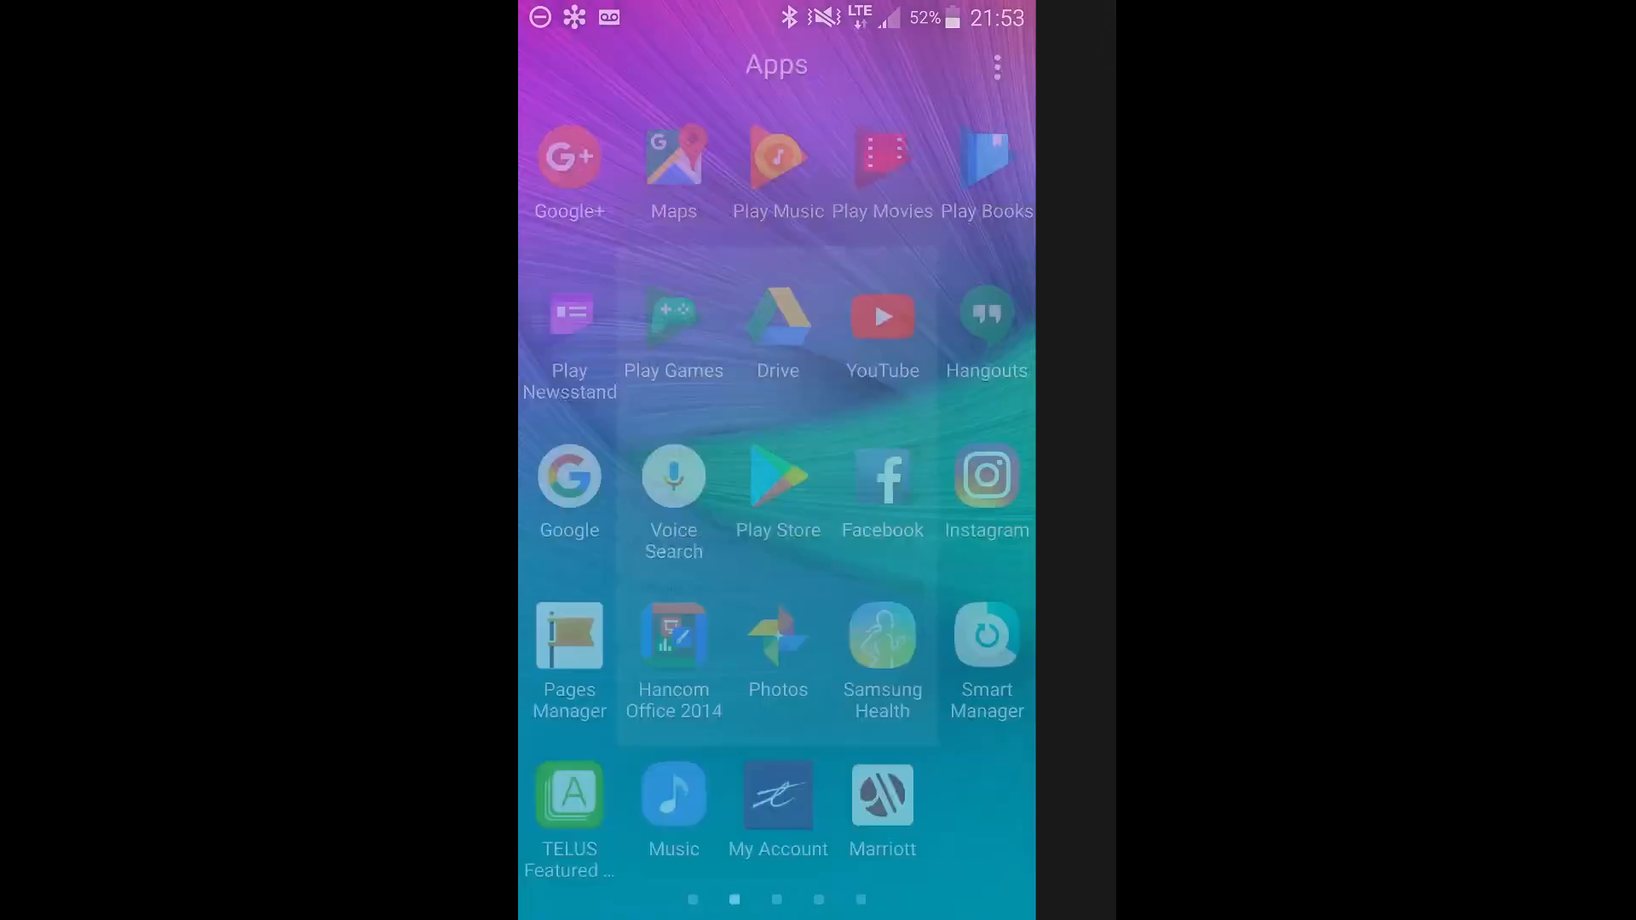
{"action": "key", "text": "alt+Tab"}
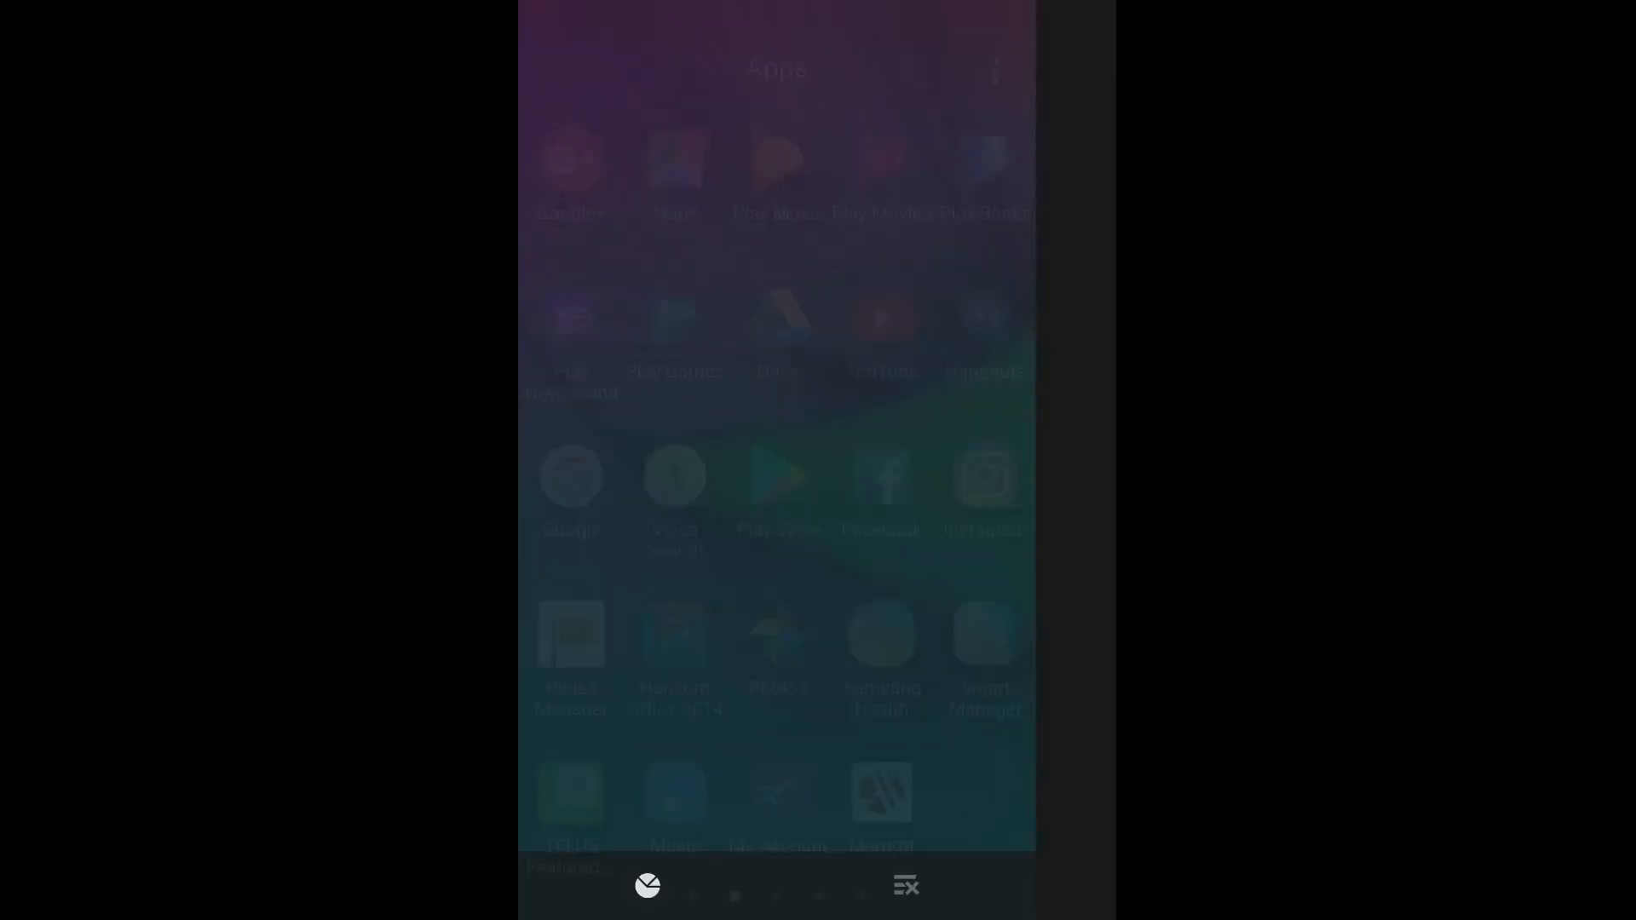
{"action": "left_click", "coordinate": [777, 154]}
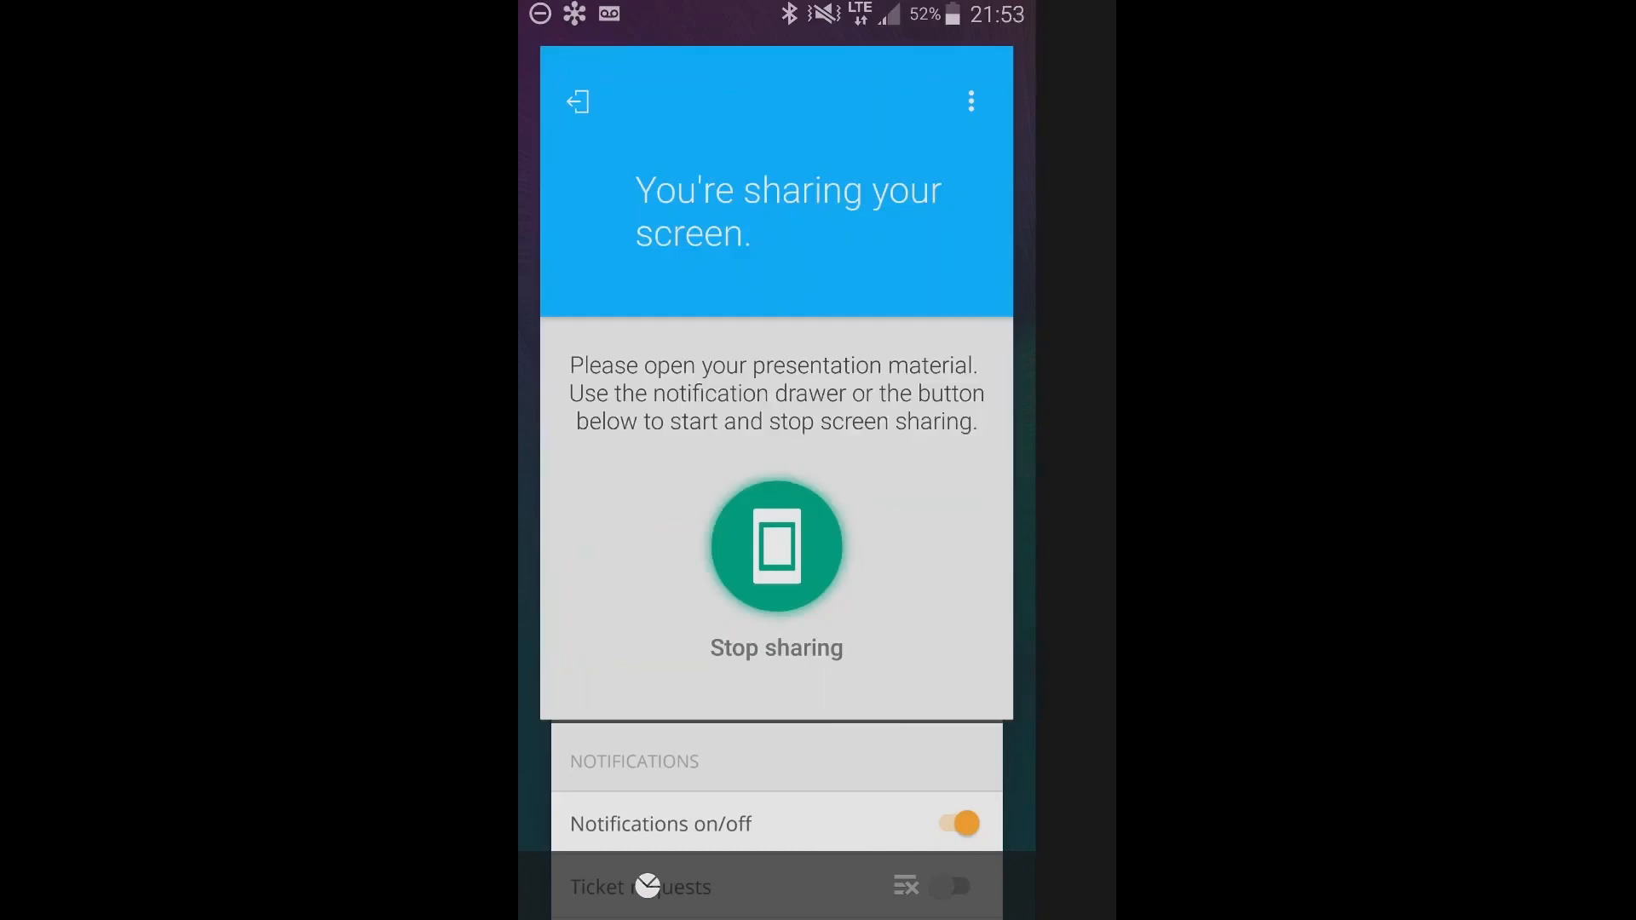